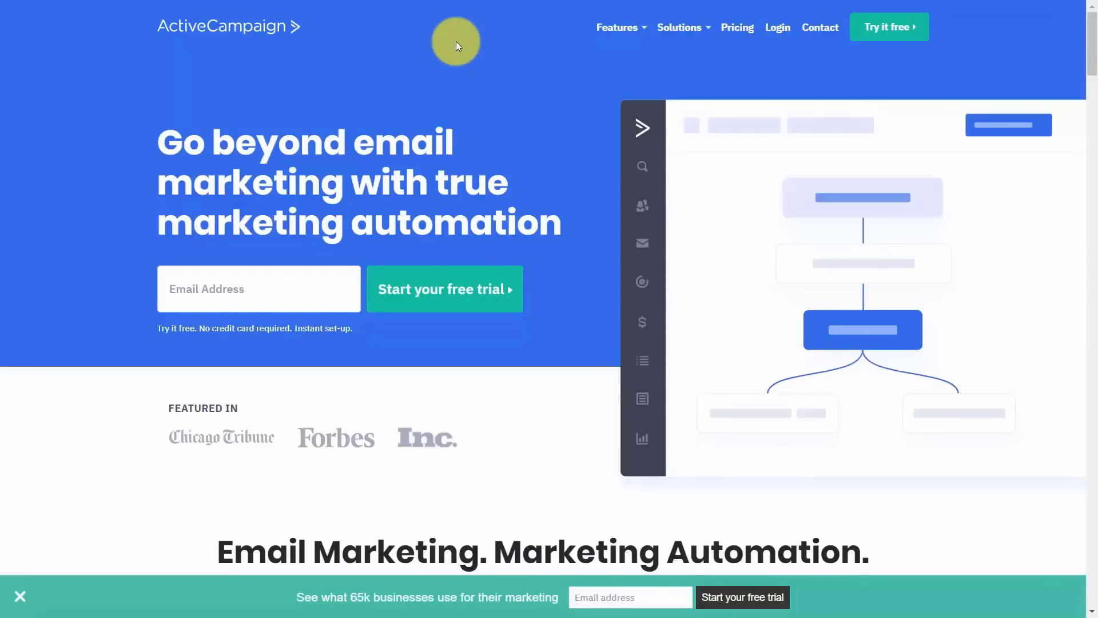
Scroll down through the ActiveCampaign home page to review its content.
scroll(458, 63, down, 8)
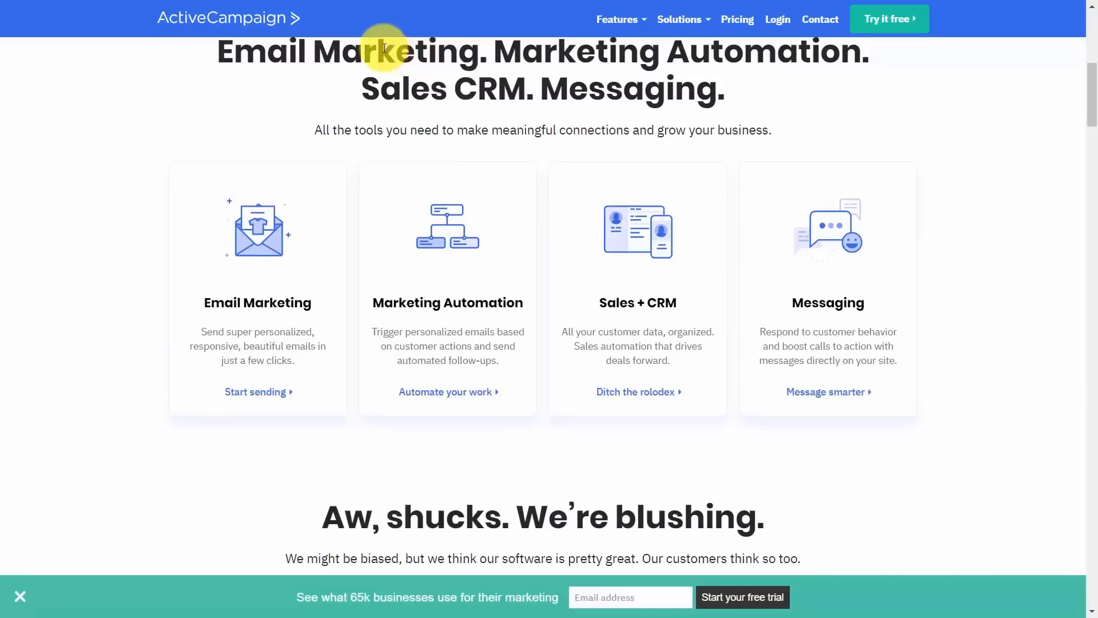
scroll(441, 120, down, 10)
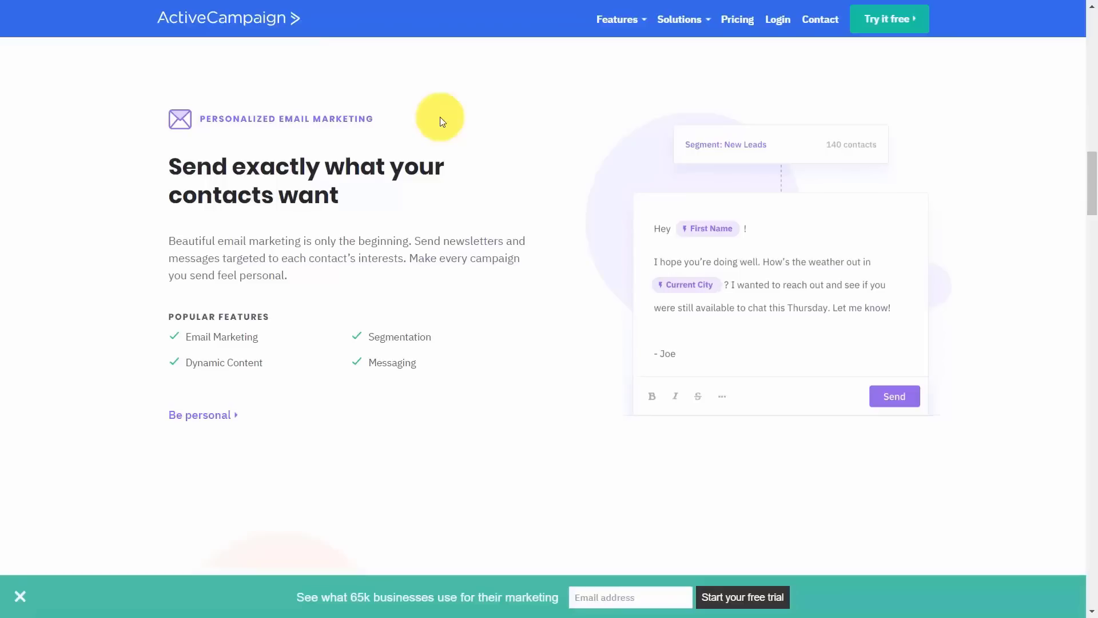
scroll(440, 120, down, 9)
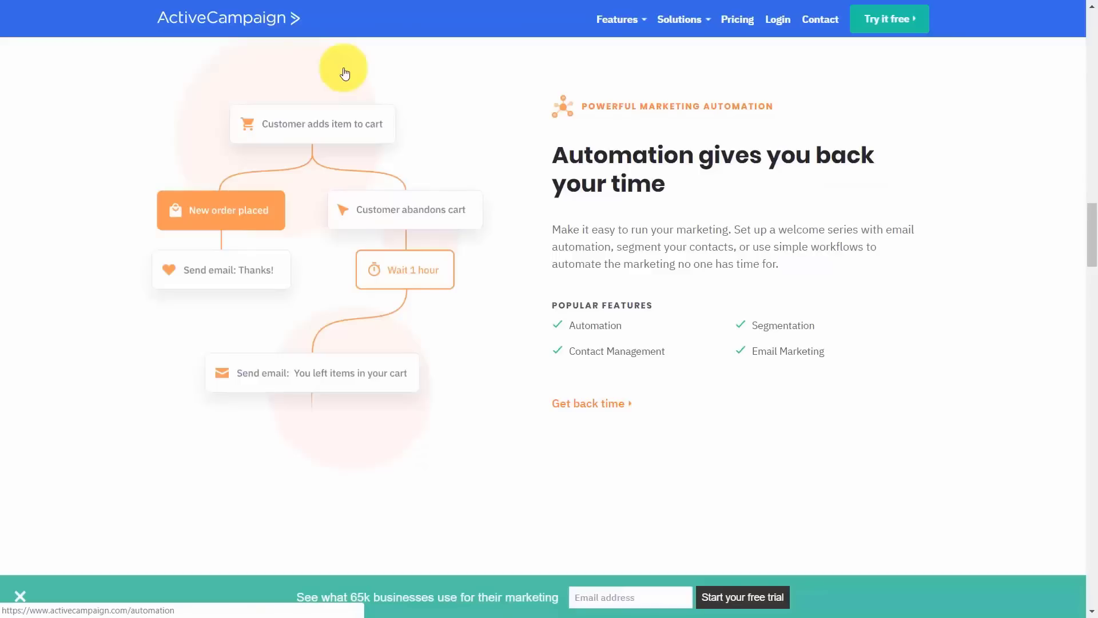
scroll(439, 238, down, 8)
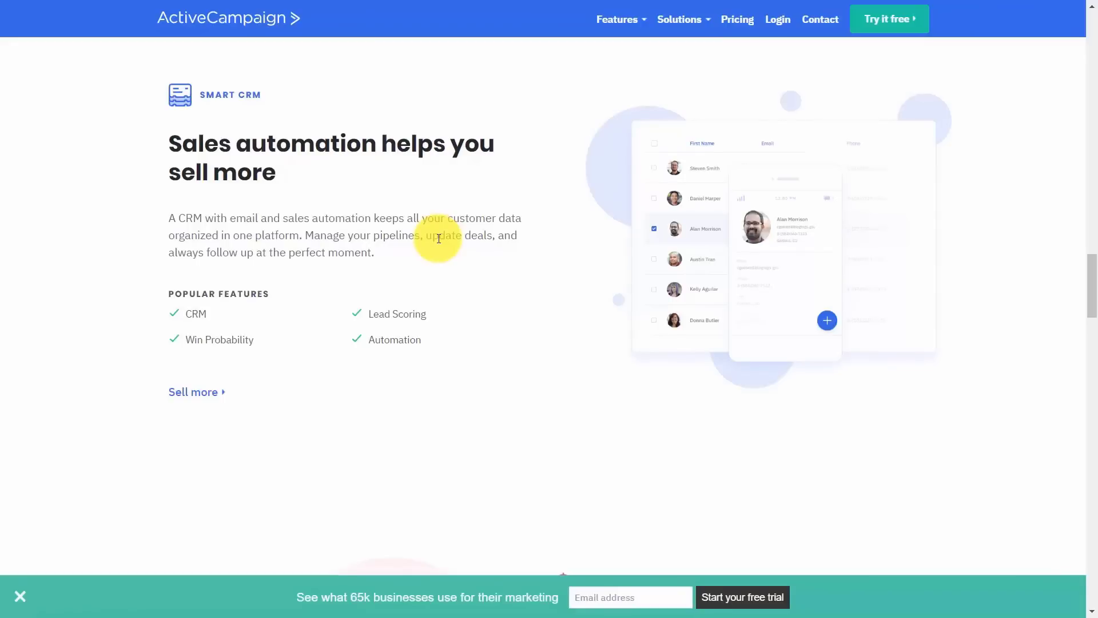
scroll(439, 239, down, 7)
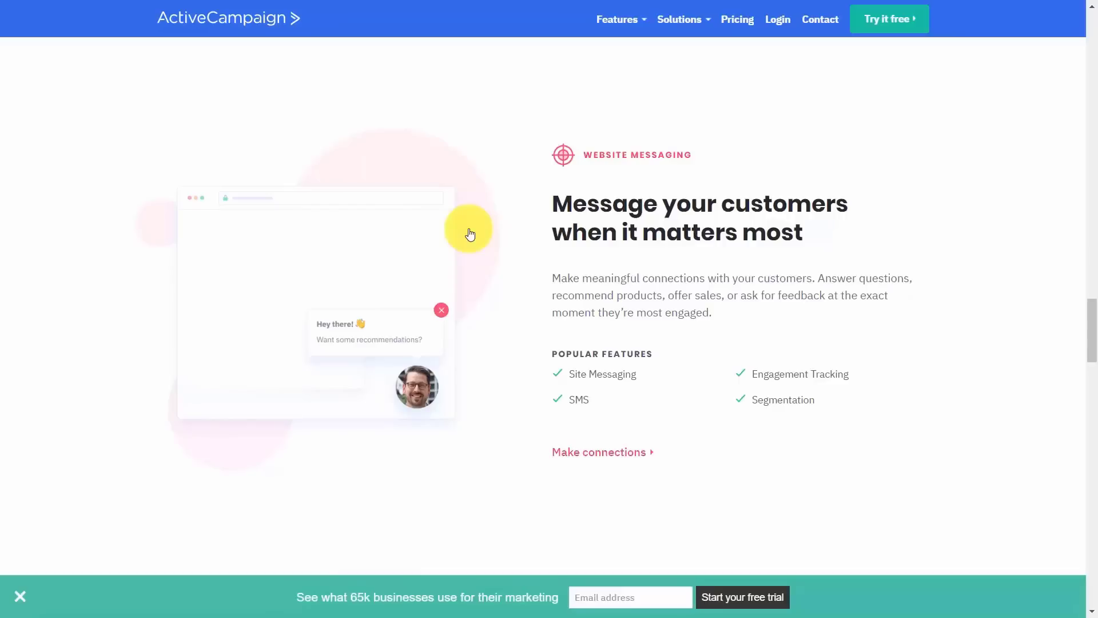
scroll(358, 106, down, 10)
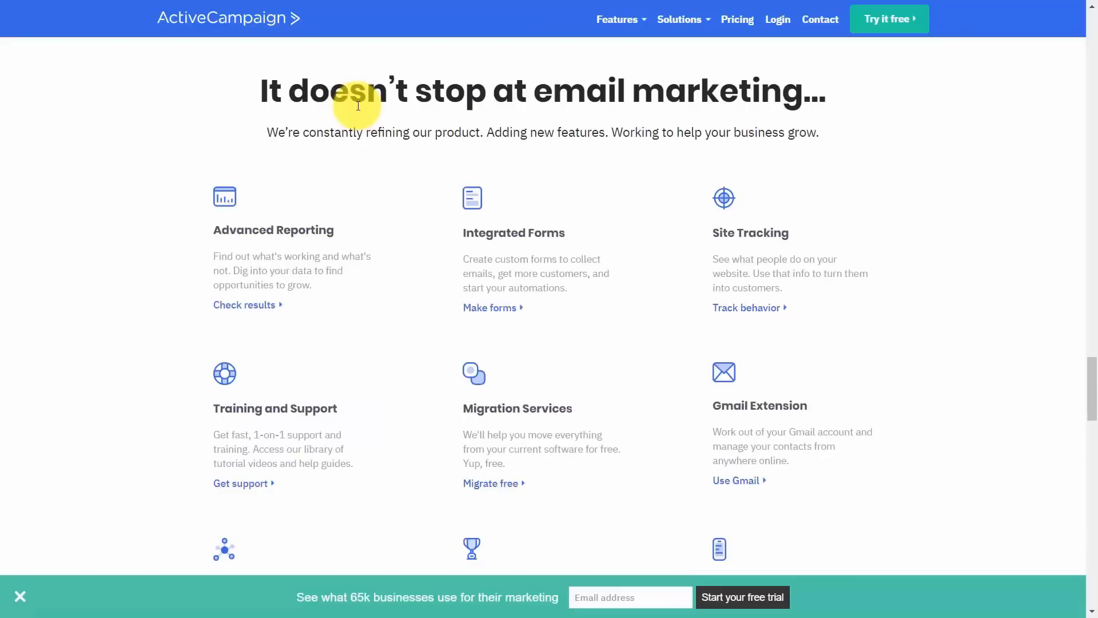
scroll(358, 106, down, 10)
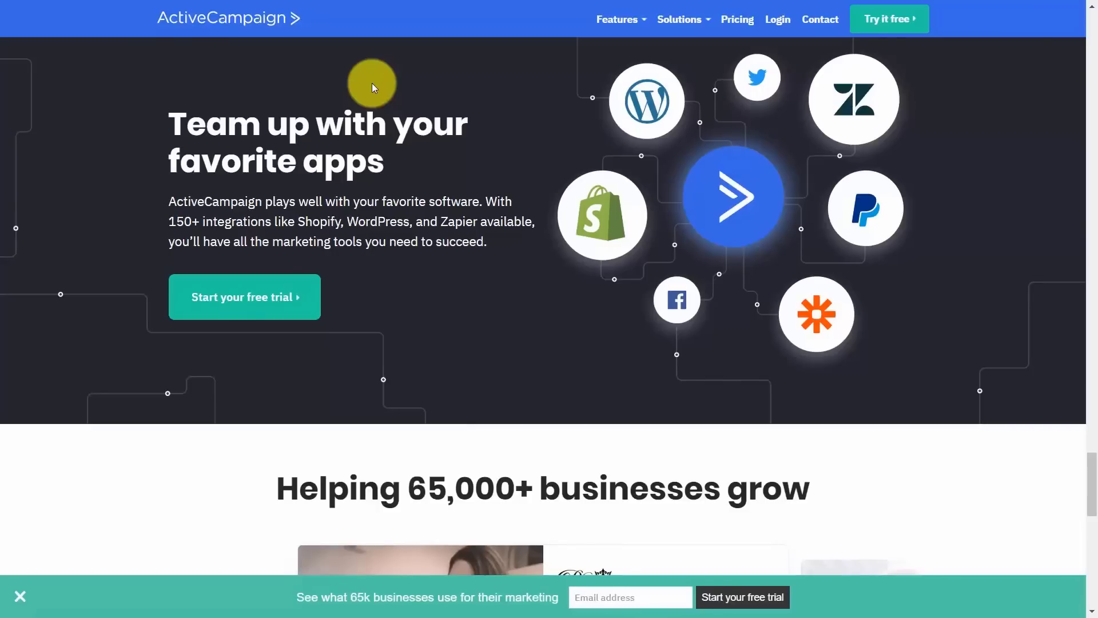
scroll(372, 83, down, 6)
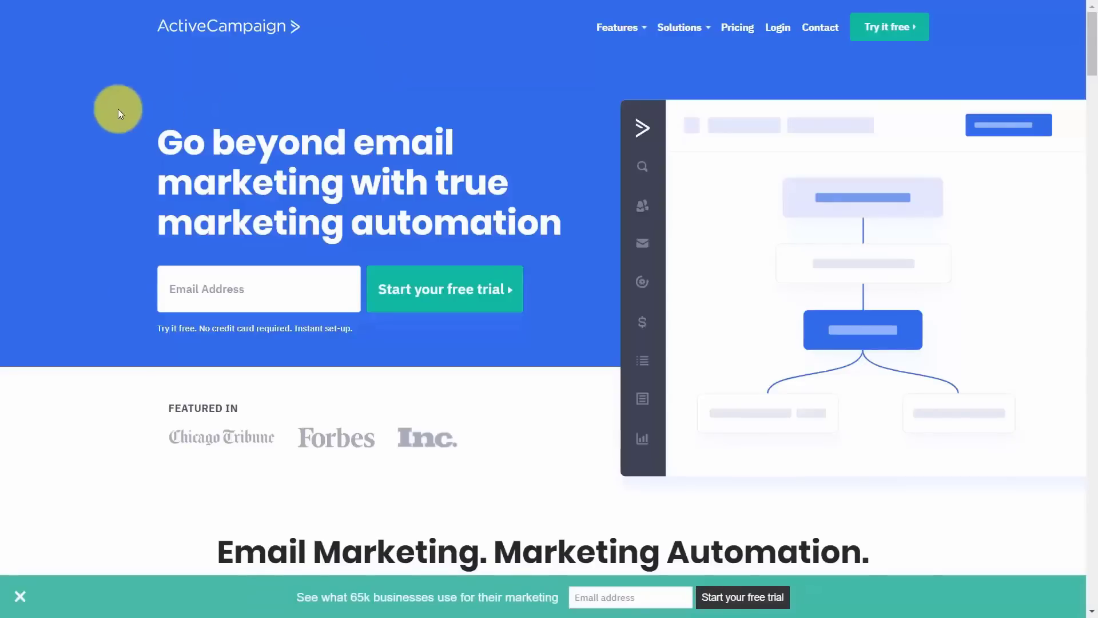
Show monthly pricing for 25,000 contacts: Lite $225, Plus $399, Professional $599.
click(744, 28)
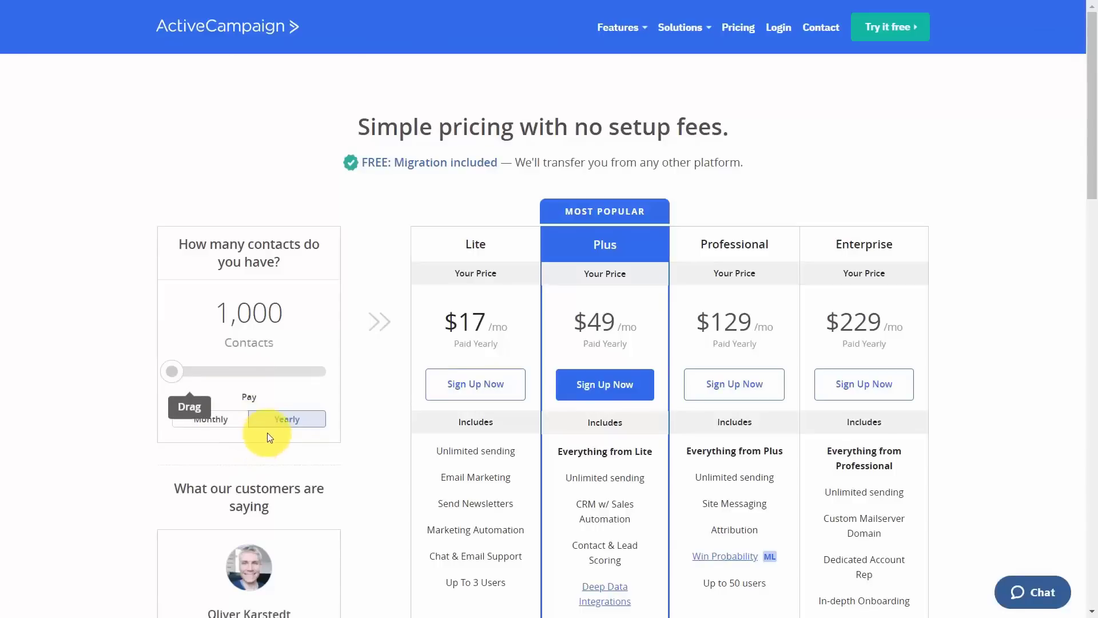
click(219, 422)
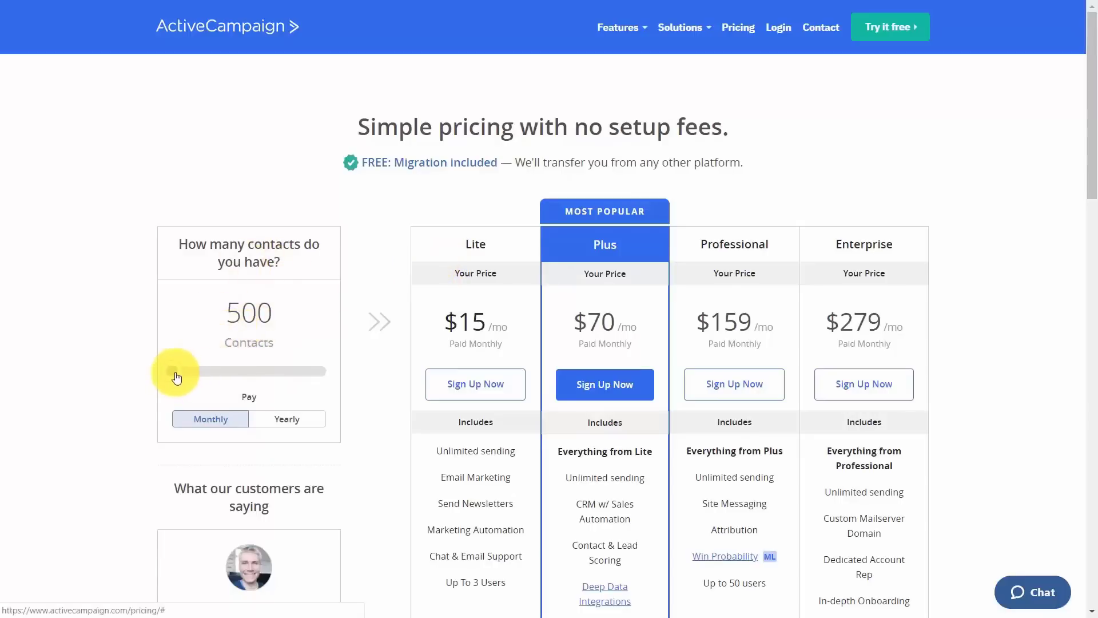
drag(174, 372, 225, 372)
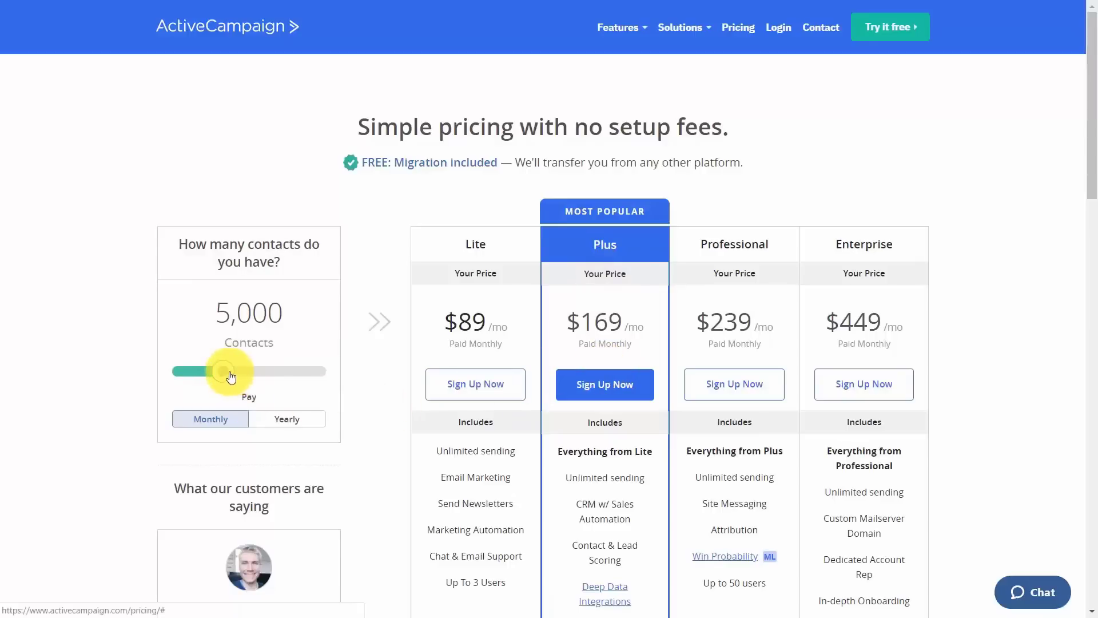
drag(226, 369, 252, 377)
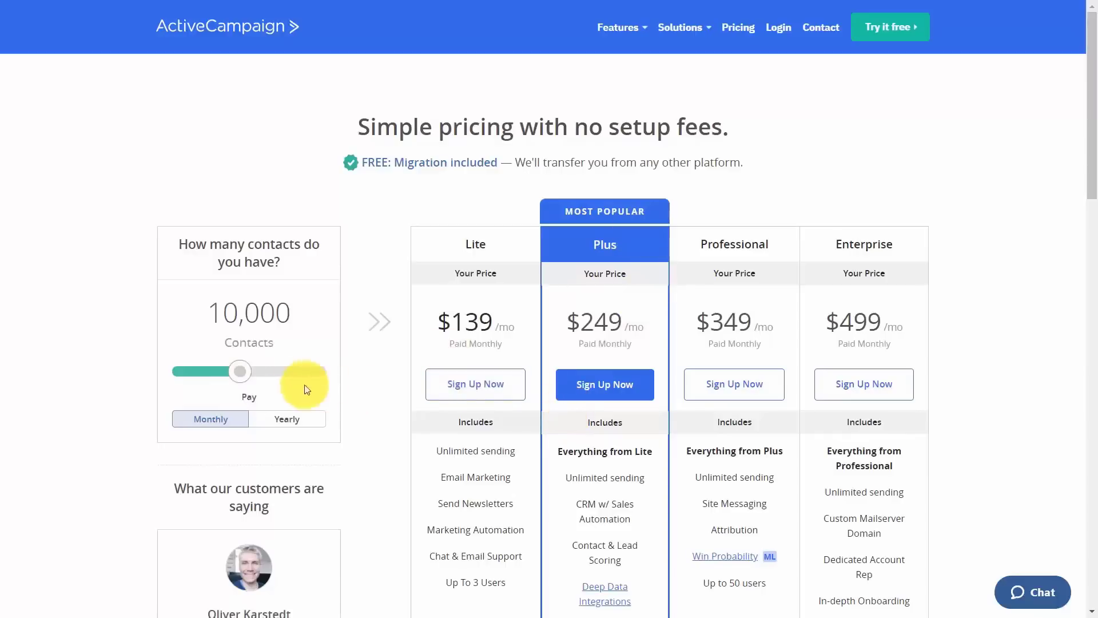
drag(245, 368, 273, 379)
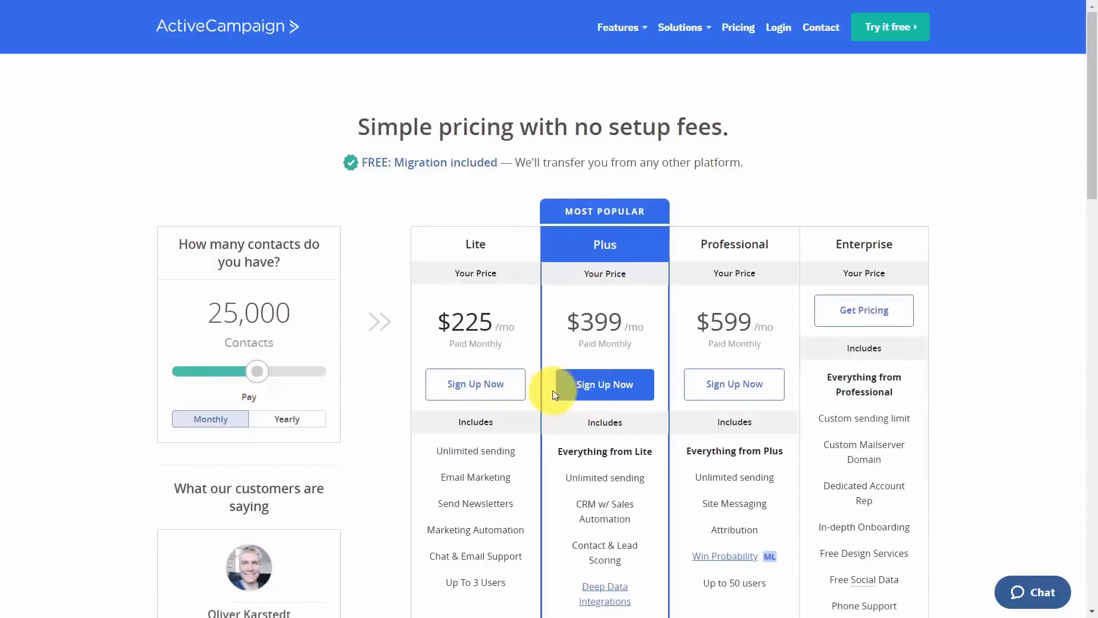
scroll(757, 322, down, 3)
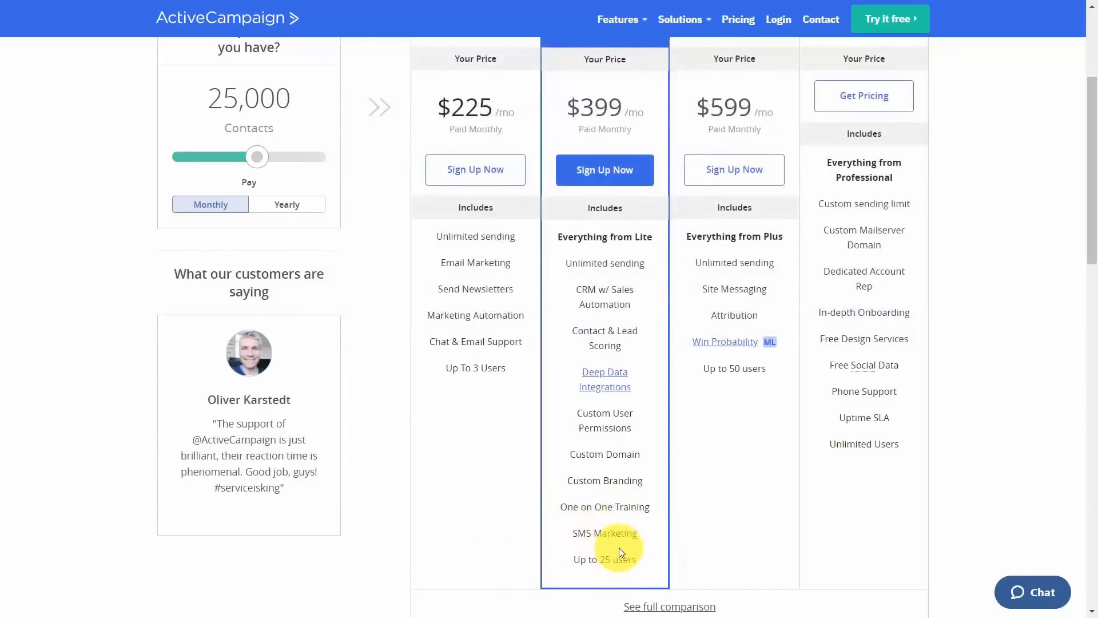
scroll(618, 548, up, 3)
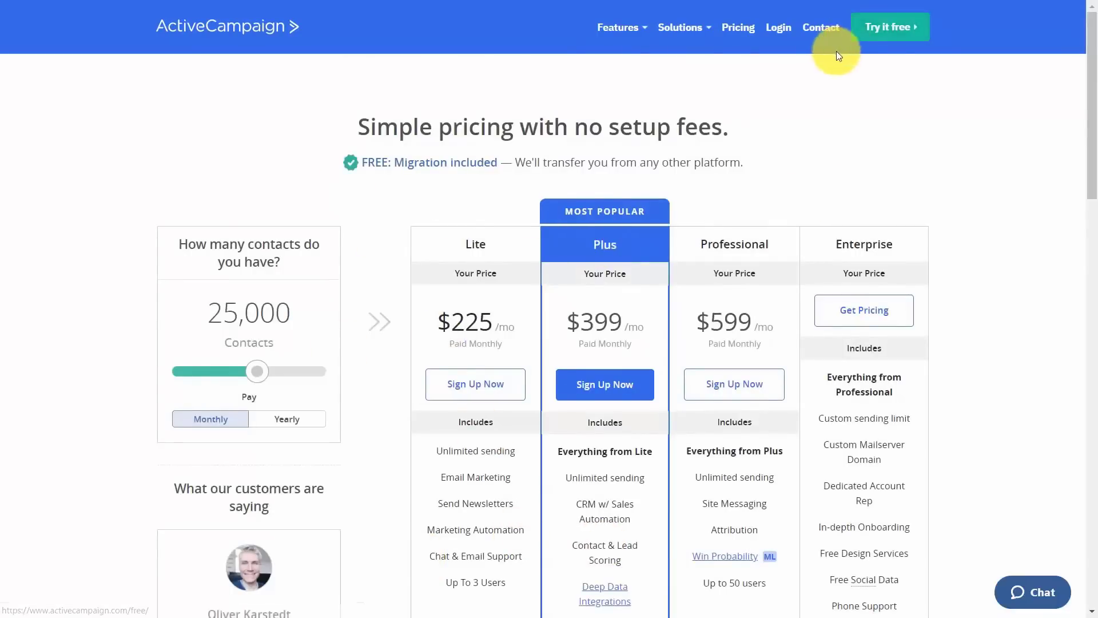
Create a free trial account with the user's e-mail, submit business details, and skip goals.
click(884, 34)
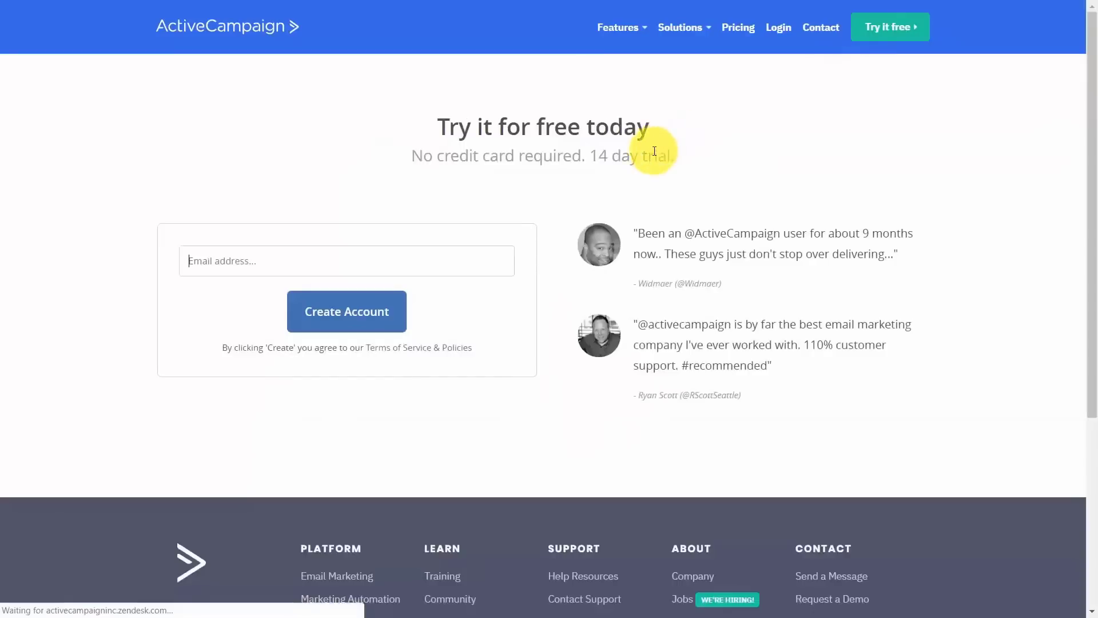
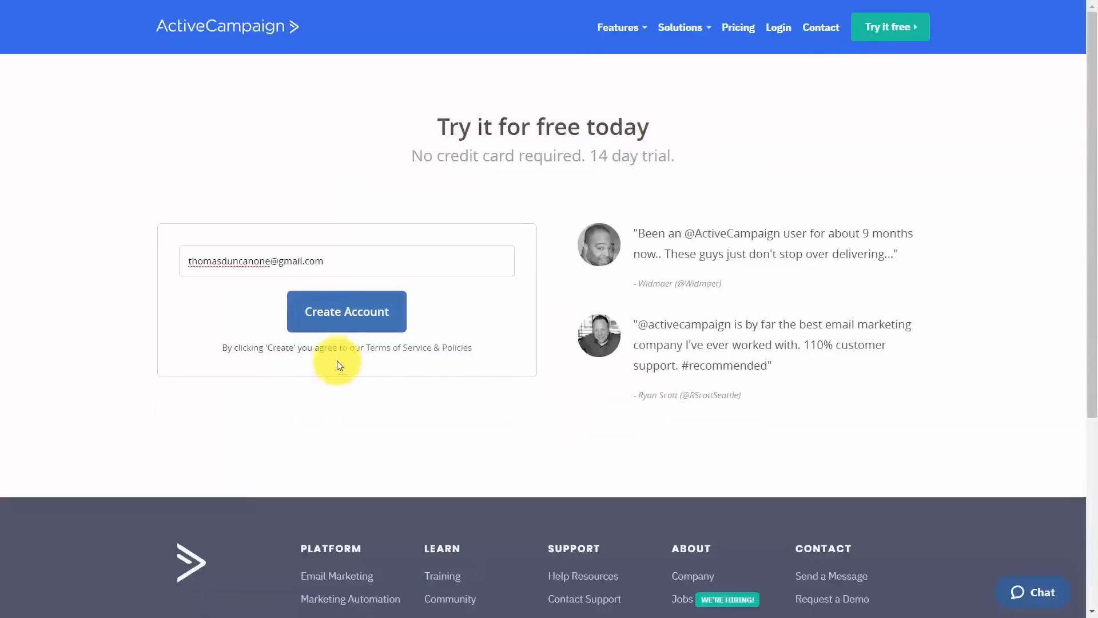
click(316, 311)
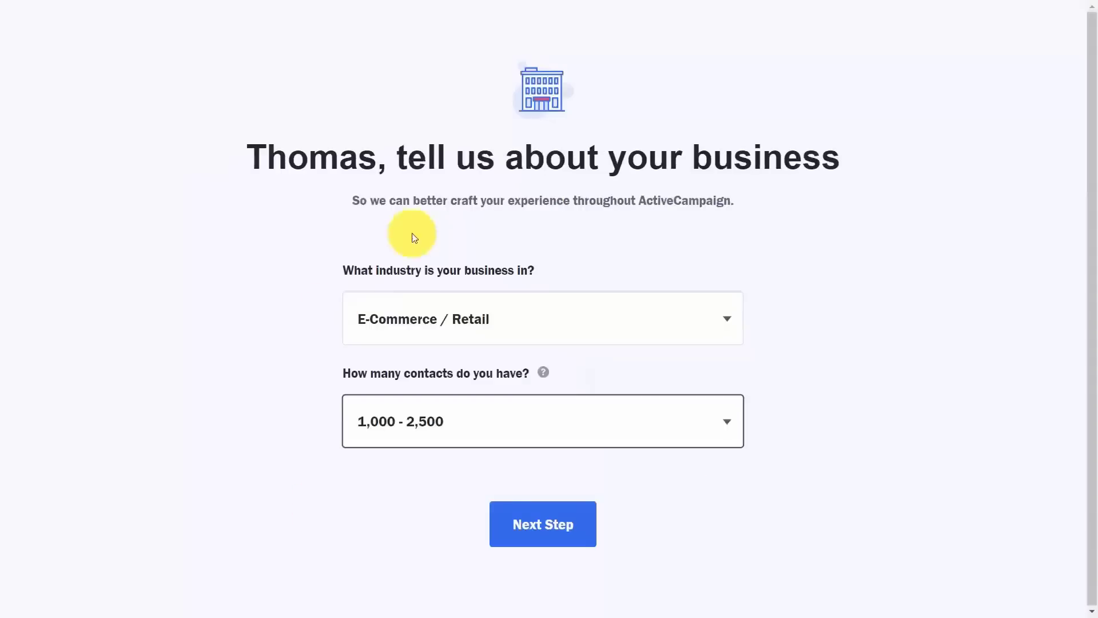
click(527, 532)
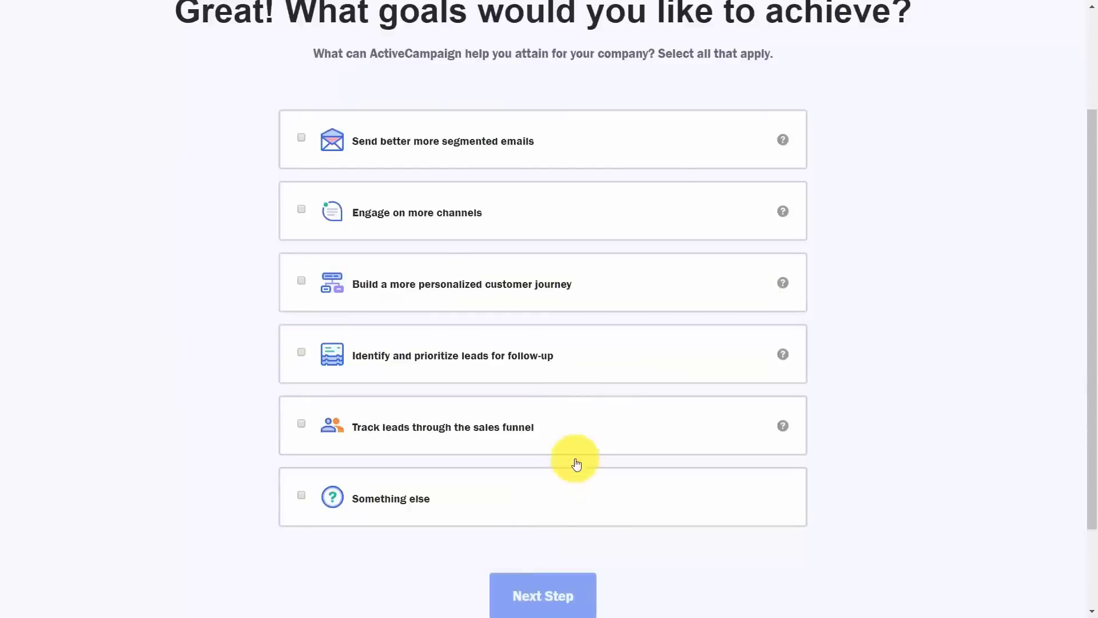
scroll(568, 417, up, 1)
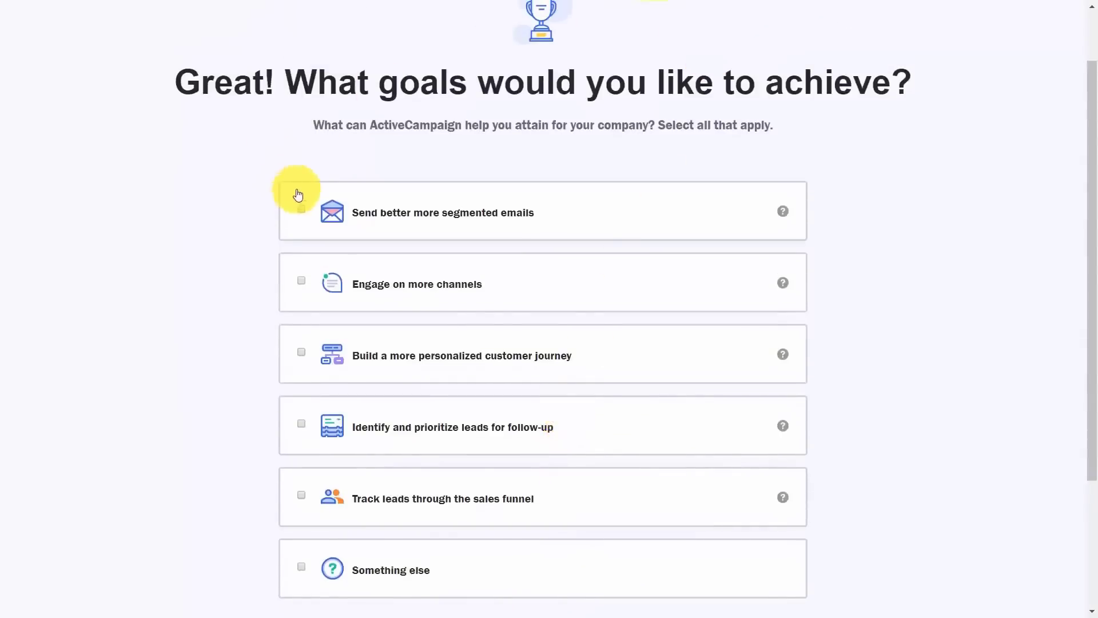
scroll(548, 542, down, 3)
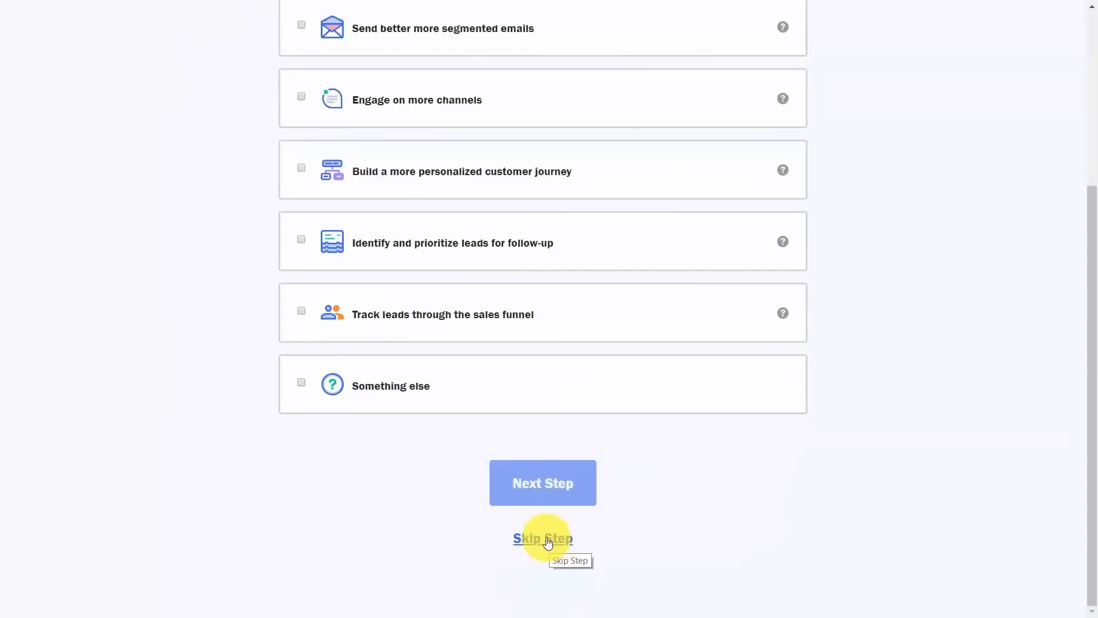
click(546, 540)
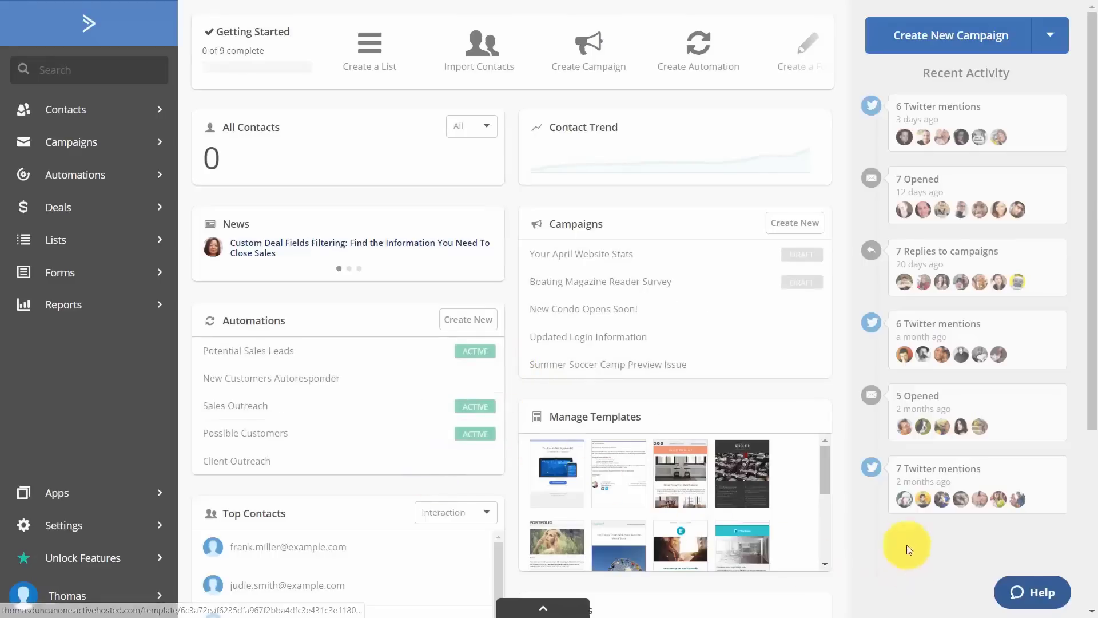
Search Help for 'affiliate' and follow the Affiliate program article's link to the program page.
click(1032, 597)
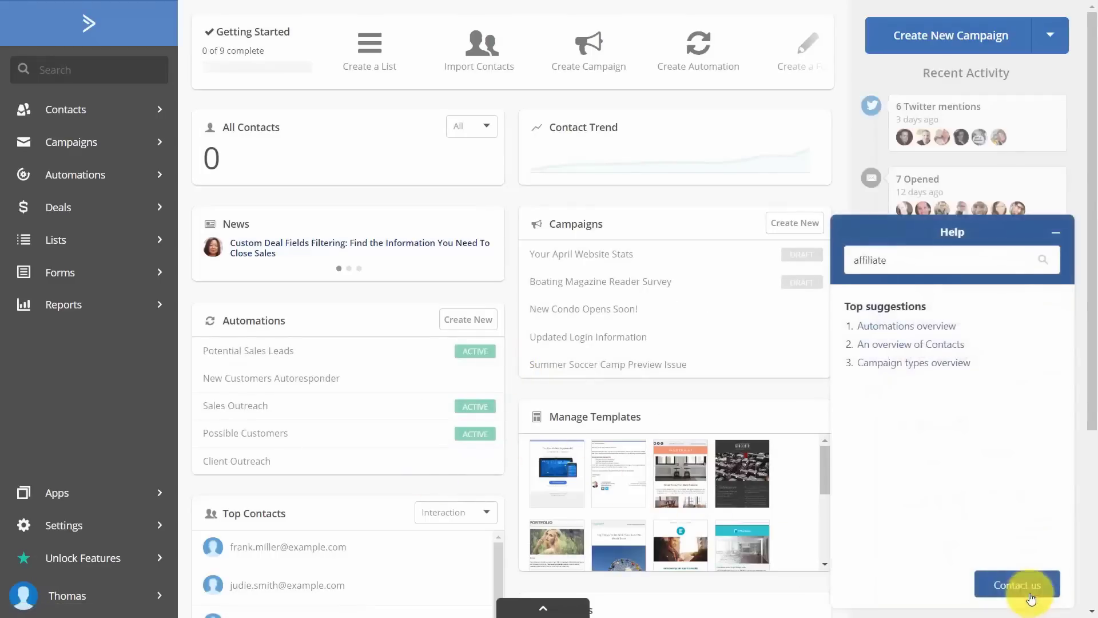
click(905, 255)
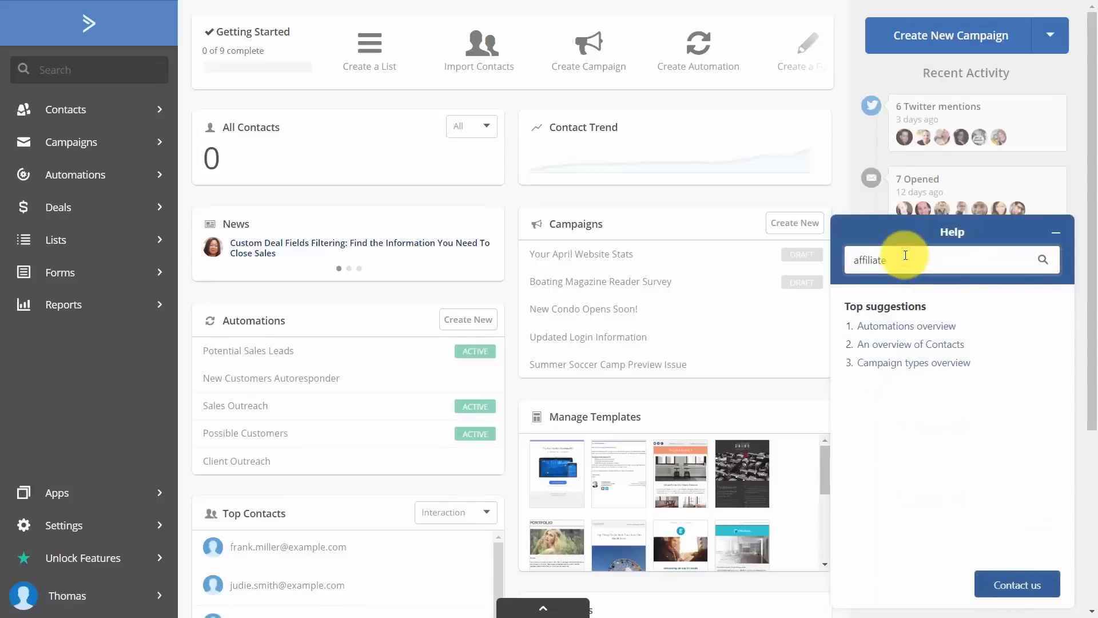
key(Return)
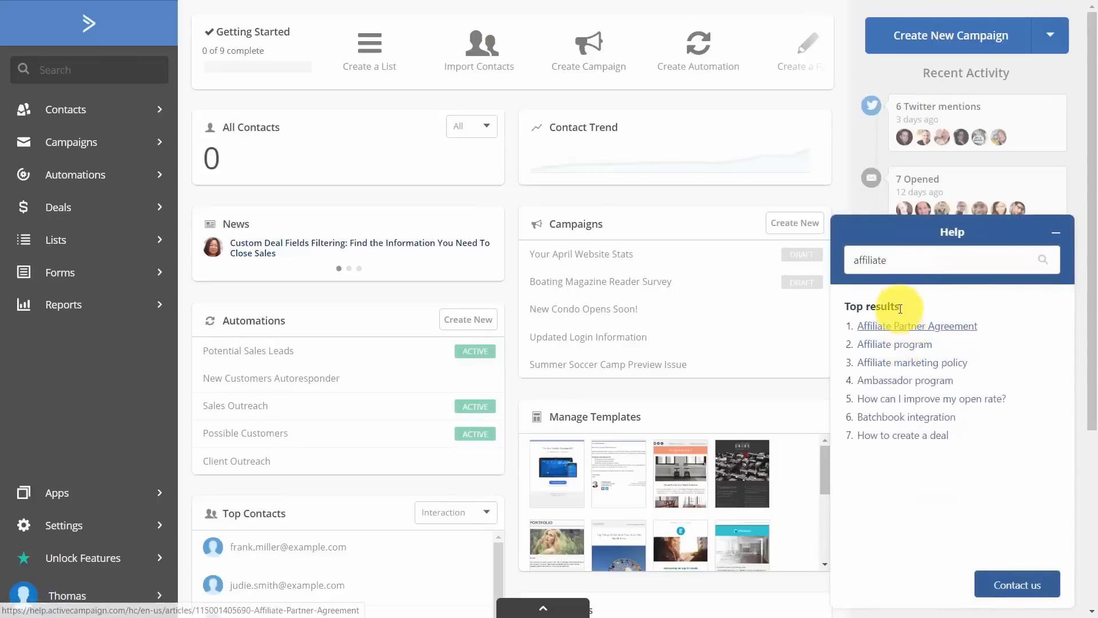
click(884, 349)
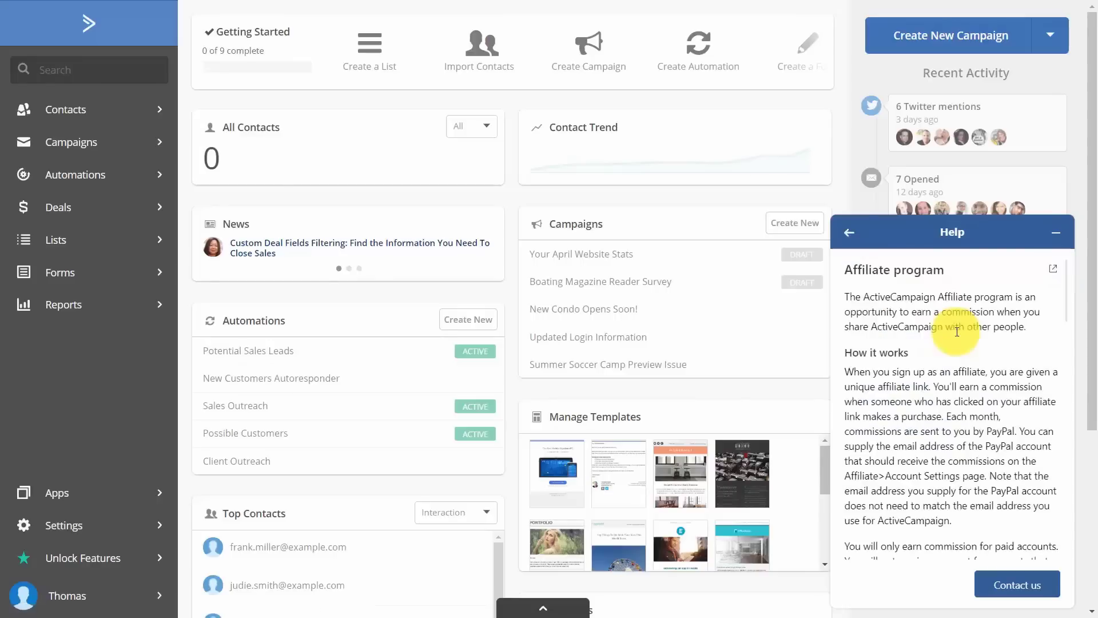
scroll(890, 366, down, 6)
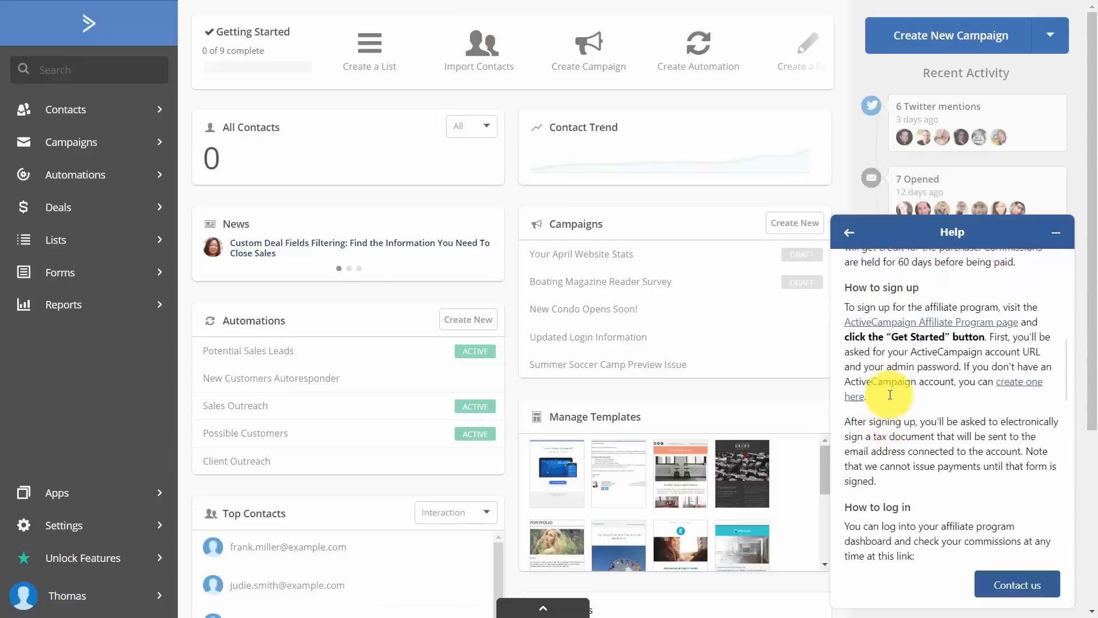
scroll(890, 394, up, 1)
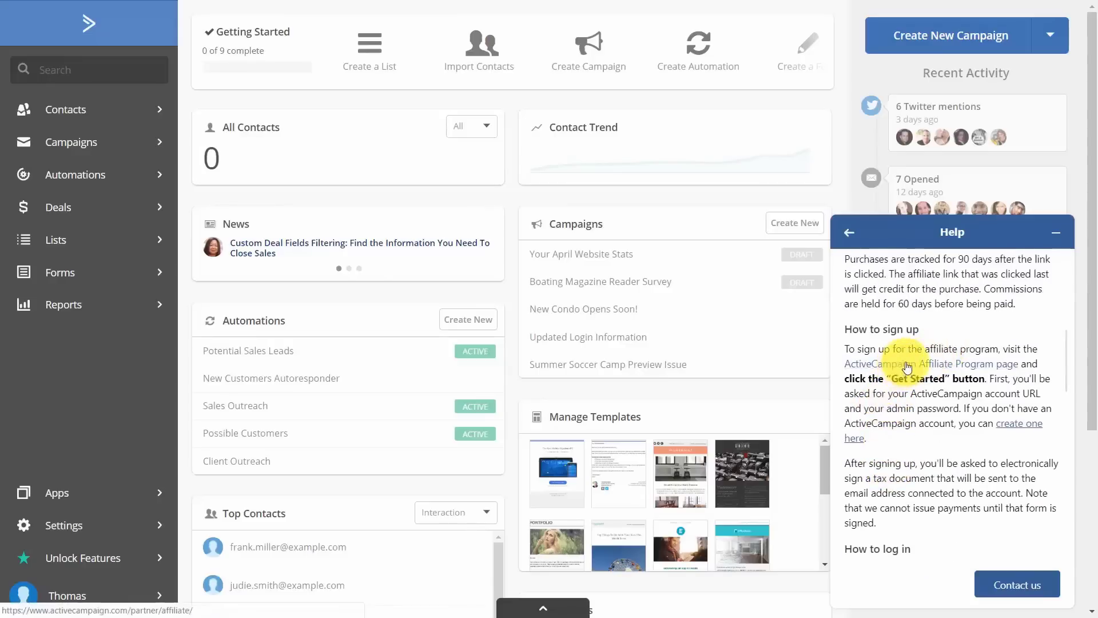
click(907, 368)
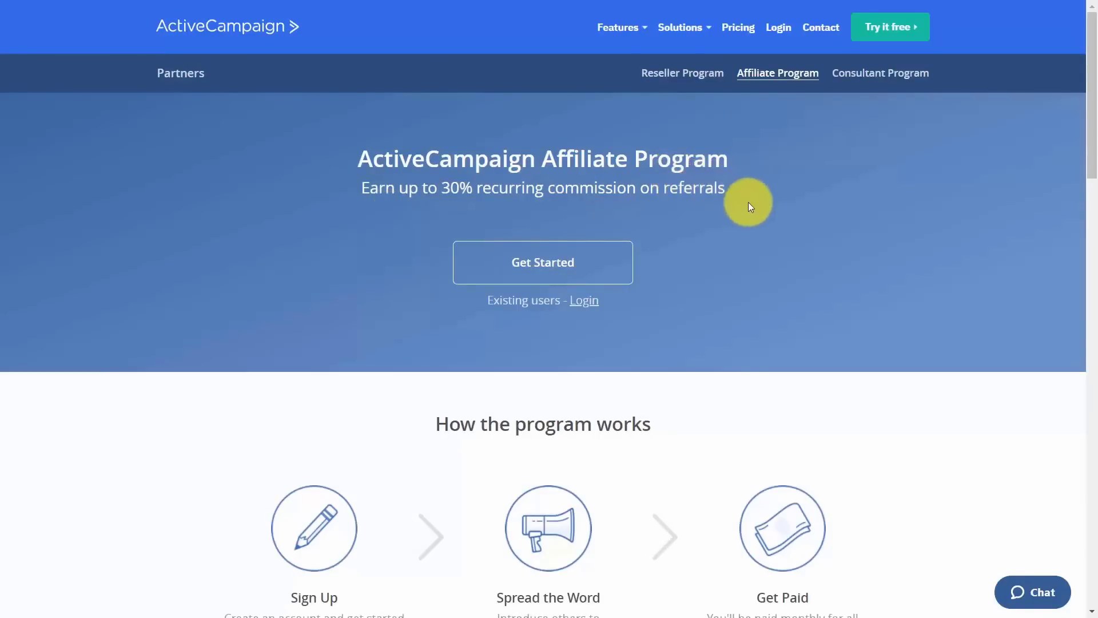
Scroll through the Affiliate Program page's commission tiers.
scroll(732, 257, down, 12)
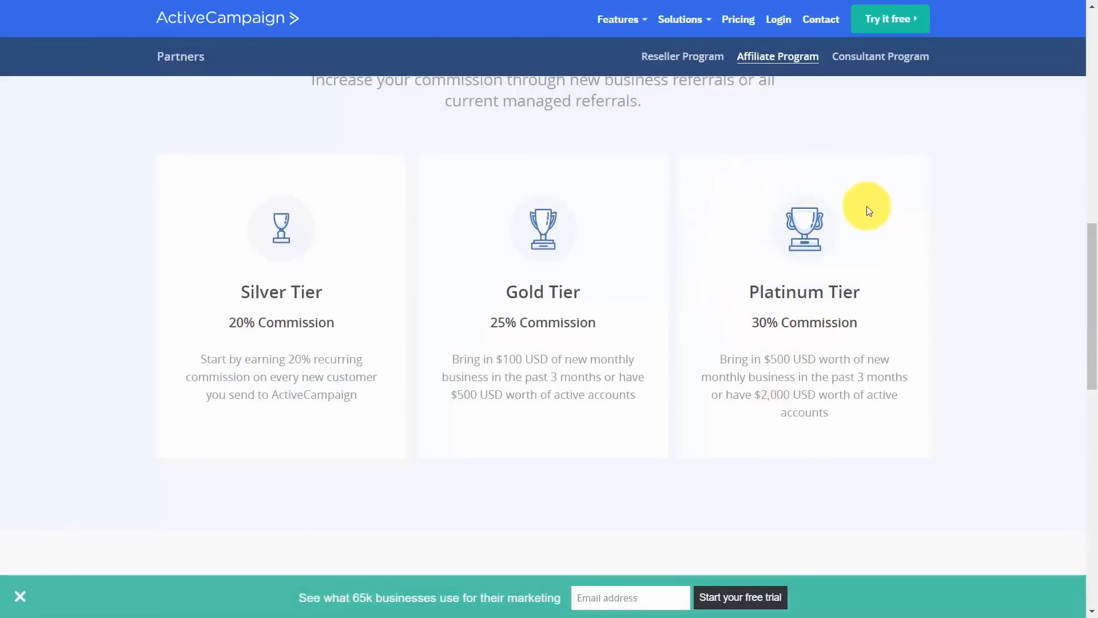
scroll(867, 211, down, 8)
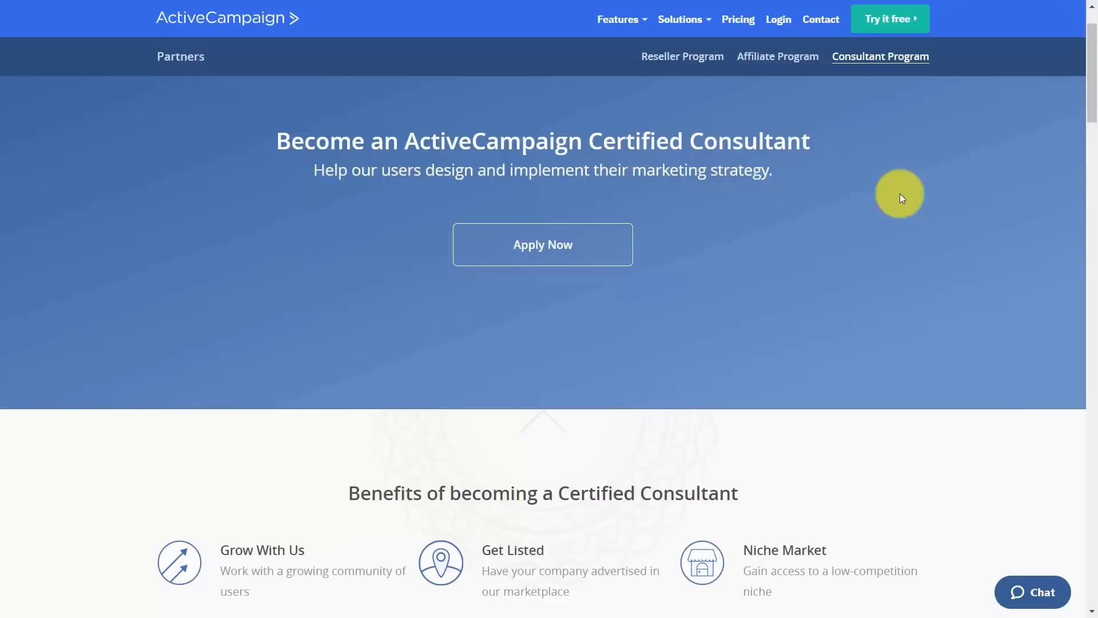
Go back from the Consultant Program page using the Alt+Left shortcut.
key(alt+Left)
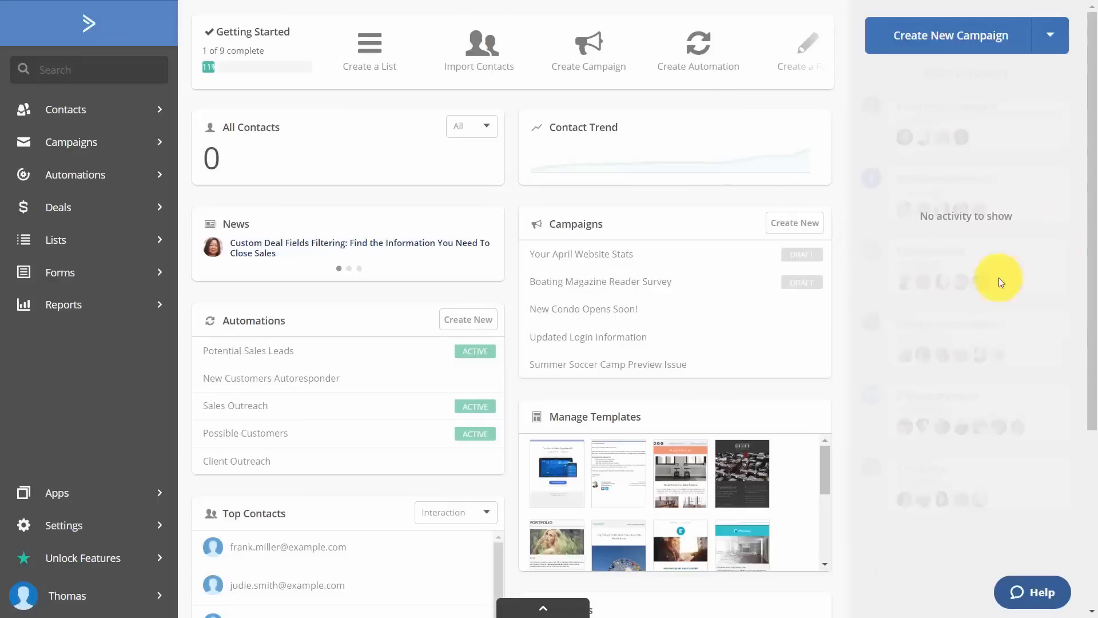
Open the Help panel from the dashboard and search for 'affiliate'.
scroll(1047, 595, down, 2)
click(1054, 595)
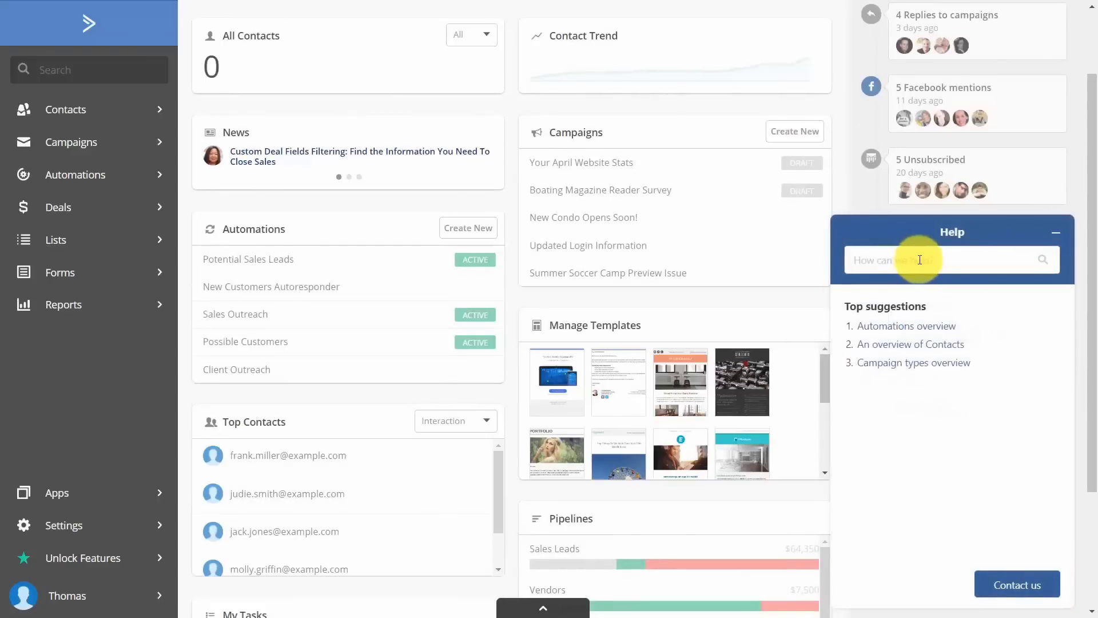
text(affiliate)
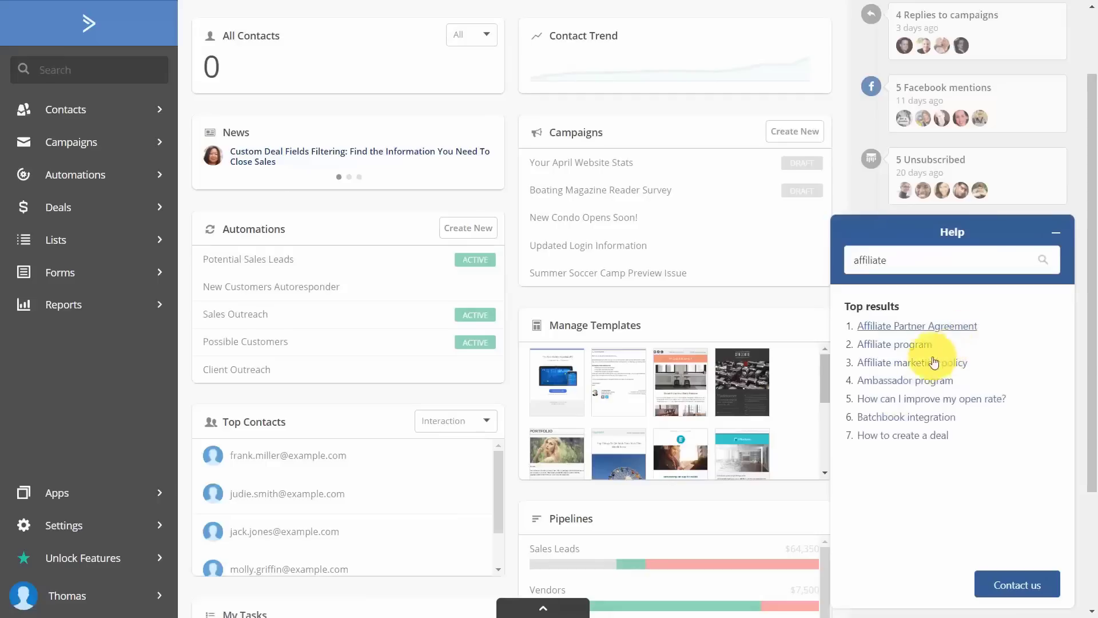
Open the 'Affiliate marketing policy' article and read through its rules and Q&A.
click(905, 368)
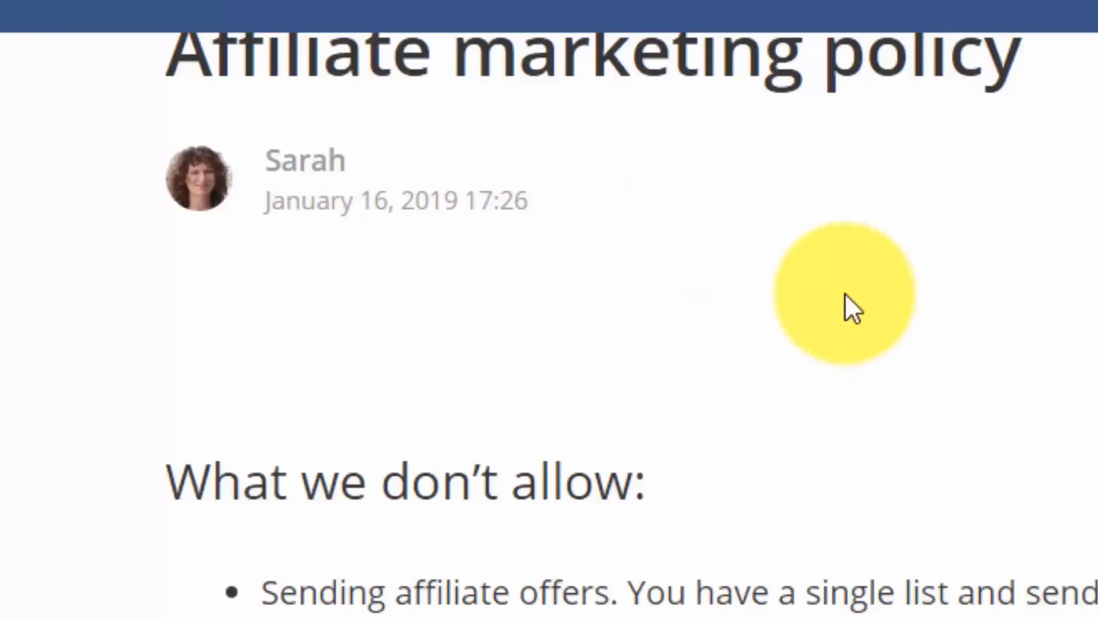
scroll(549, 58, down, 2)
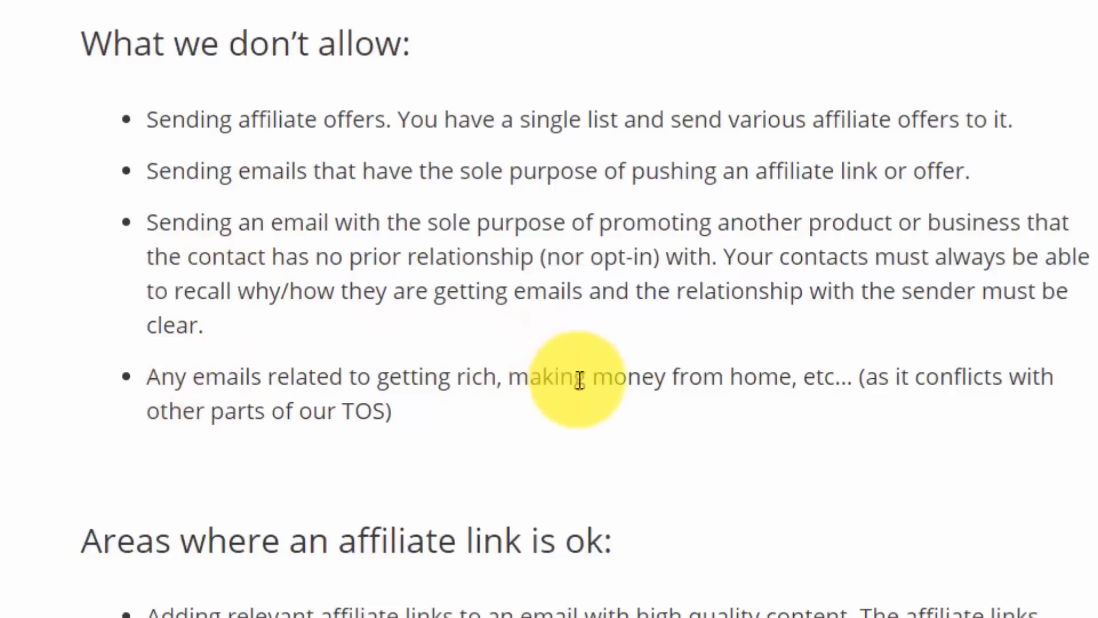
scroll(579, 379, down, 8)
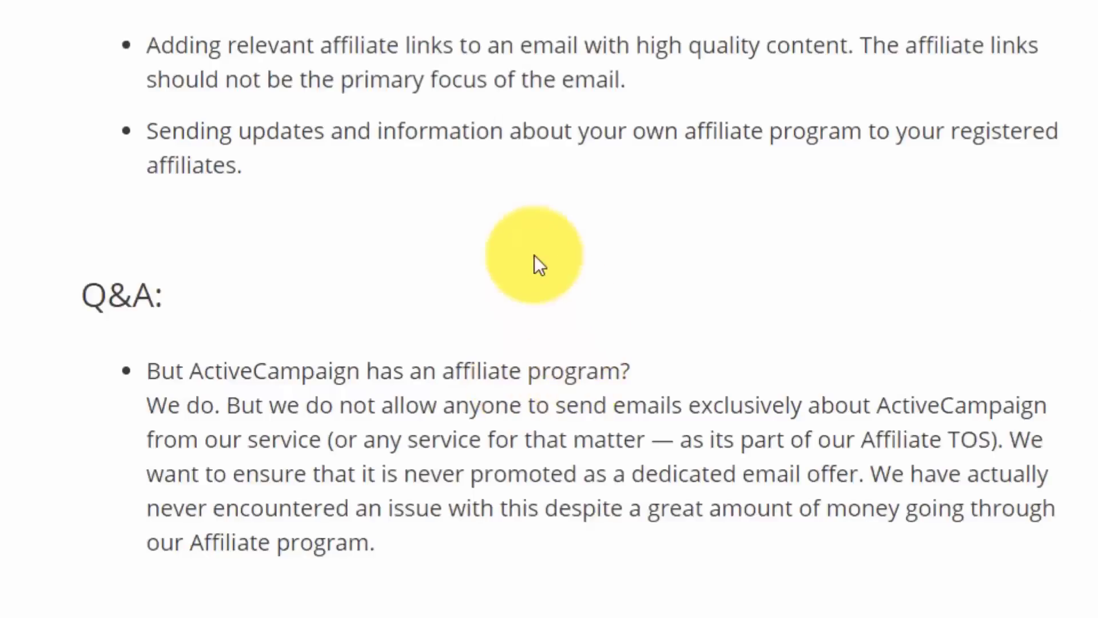
scroll(172, 171, up, 2)
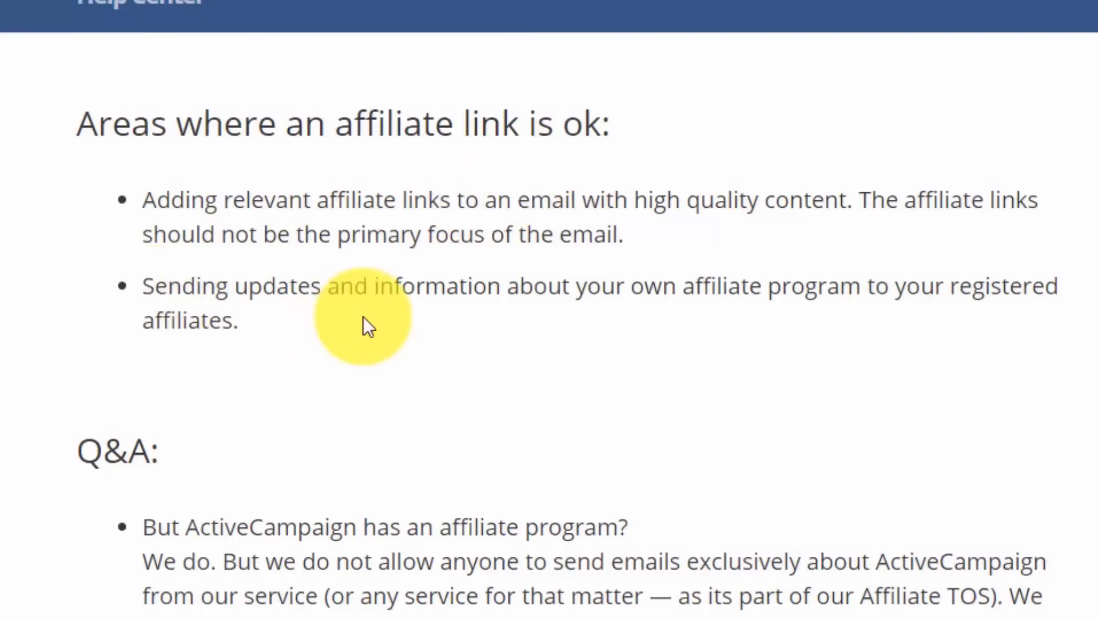
scroll(565, 336, down, 5)
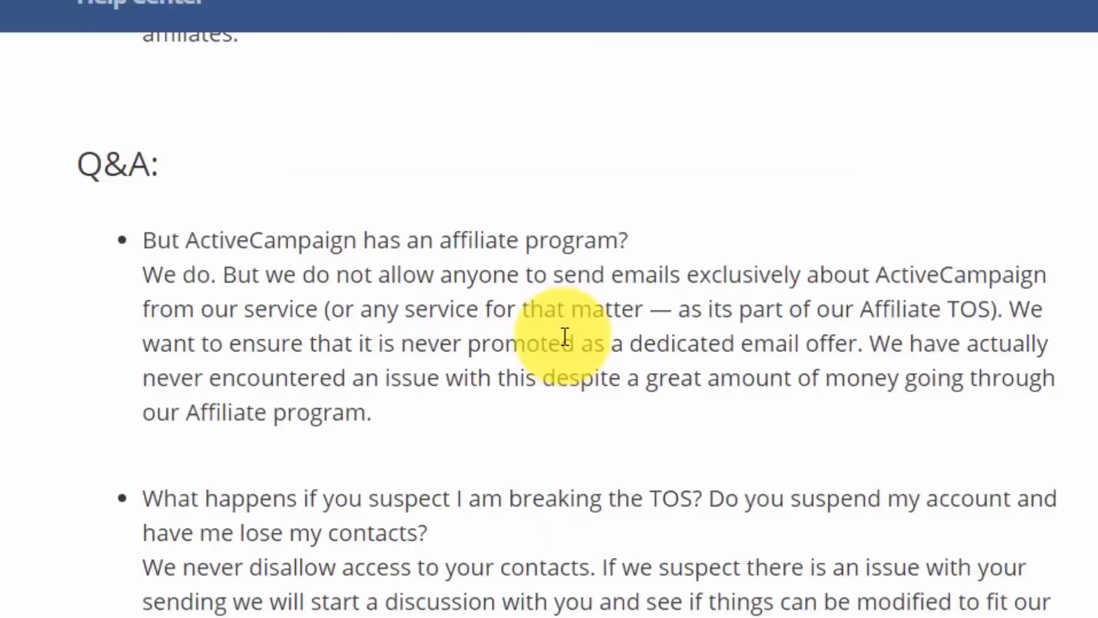
scroll(363, 314, down, 5)
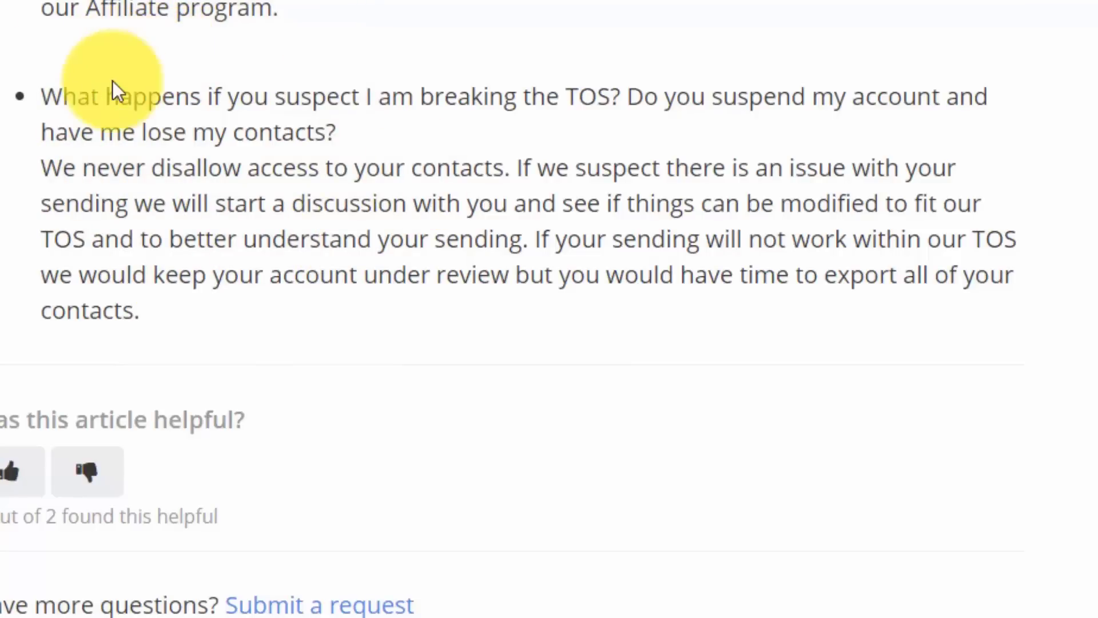
scroll(112, 81, up, 10)
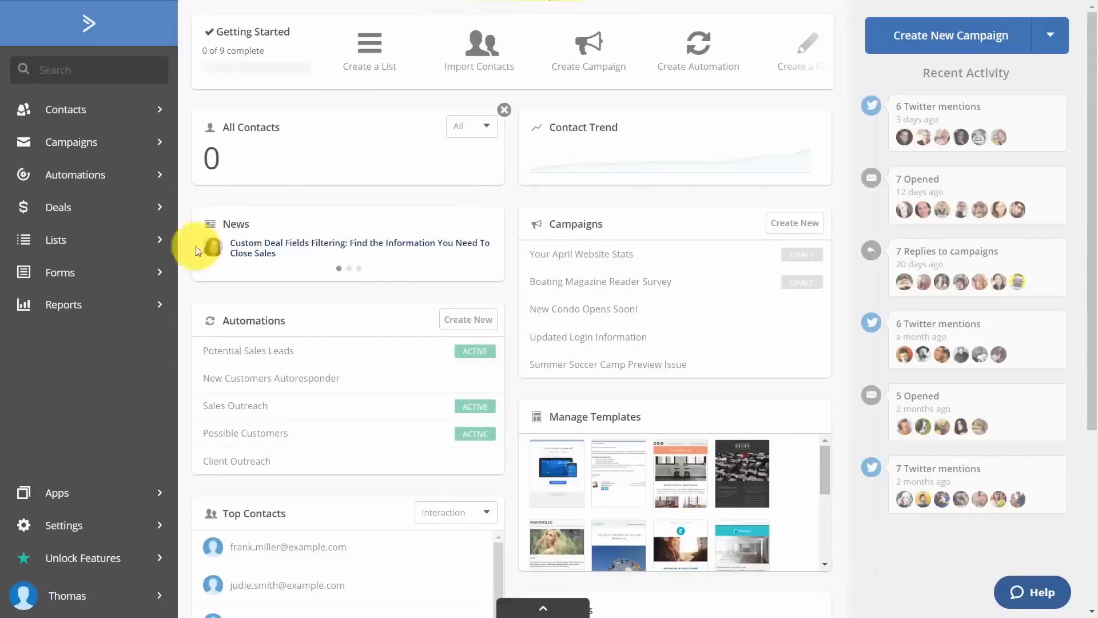
Open Settings and scroll down to the GDPR agreement on the Account page.
click(26, 529)
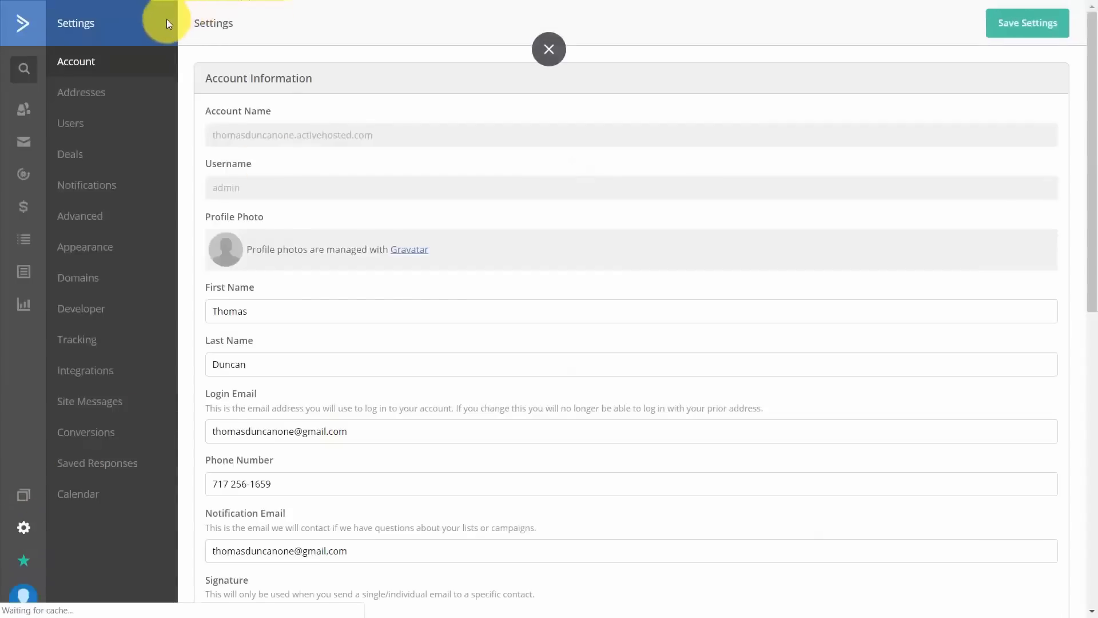
scroll(477, 195, down, 10)
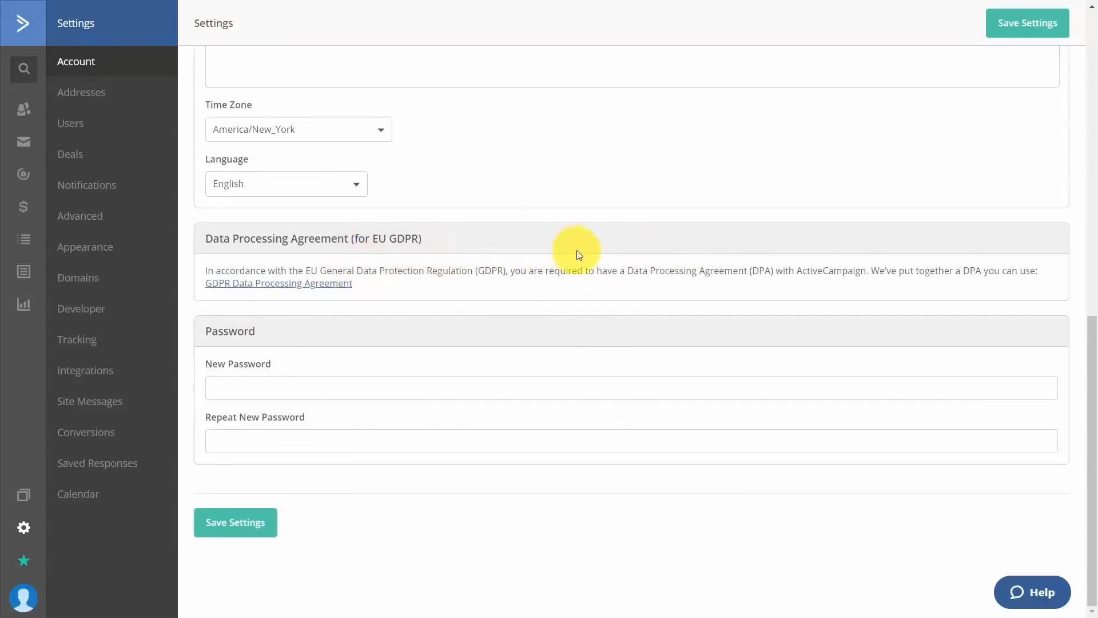
Open the GDPR Data Processing Agreement, verify by e-mail, and start signing it in HelloSign.
click(277, 284)
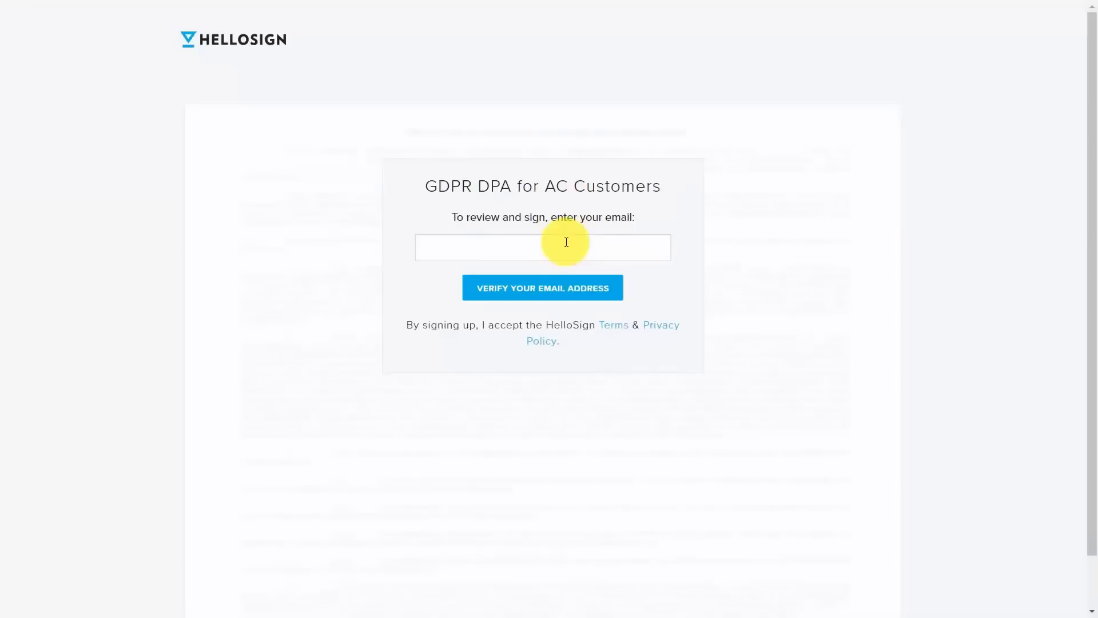
click(543, 288)
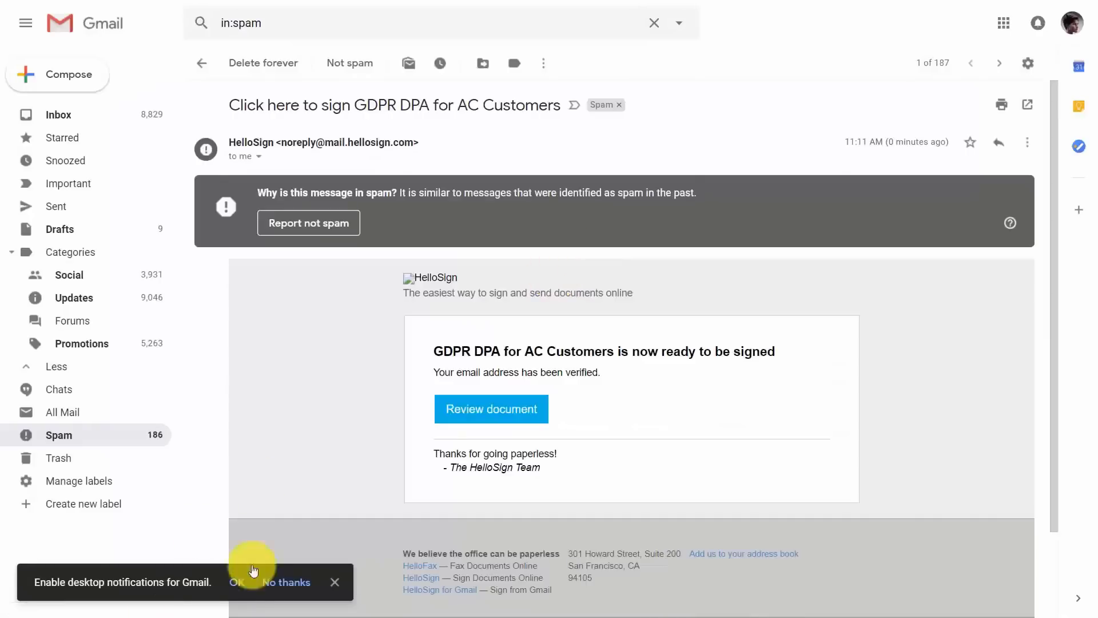
click(507, 413)
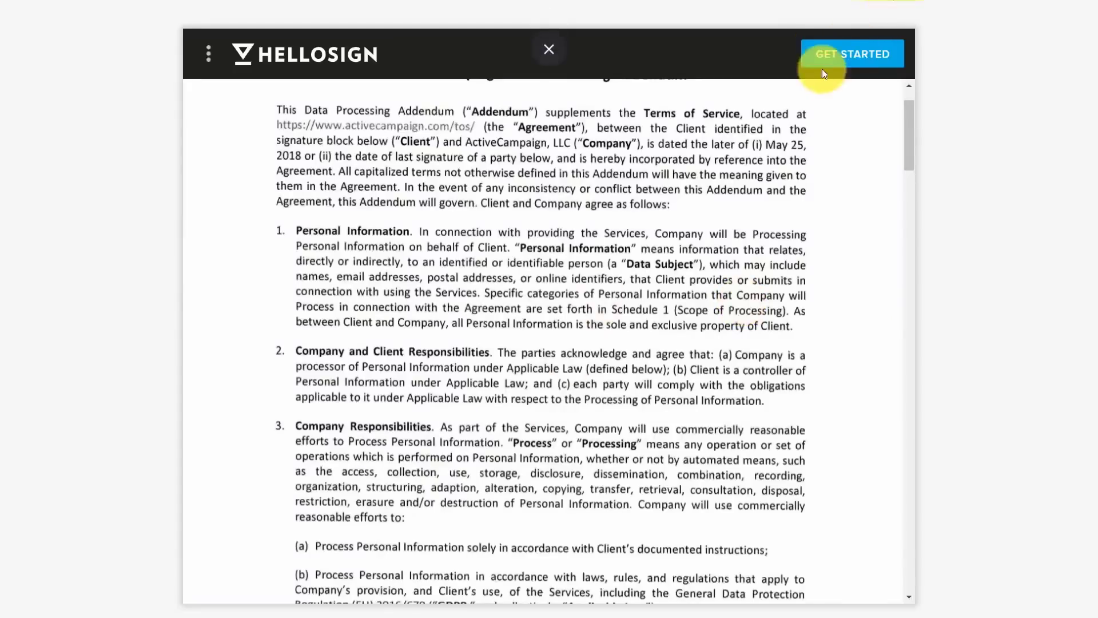
click(834, 54)
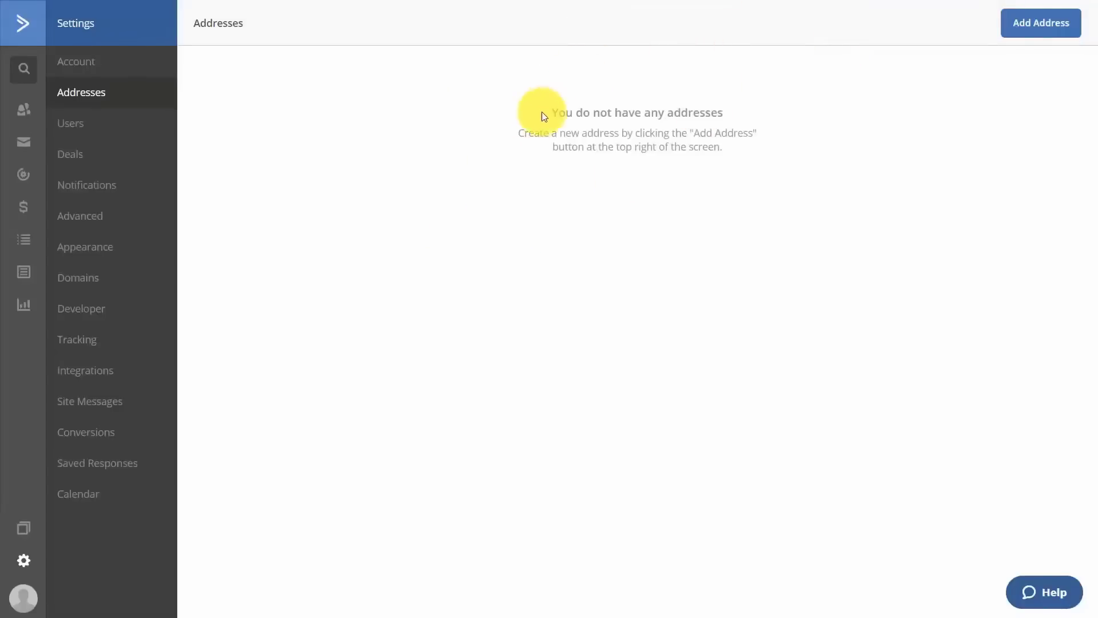
Start adding a postal address, then edit the Favicon field in Appearance settings.
click(1016, 28)
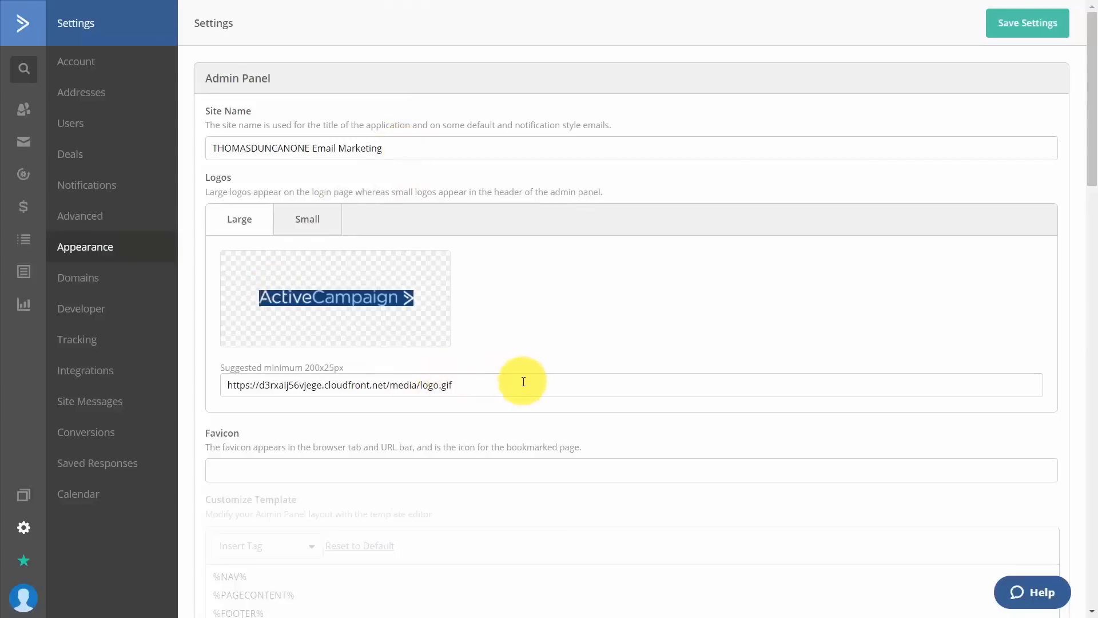
scroll(343, 366, down, 3)
click(421, 326)
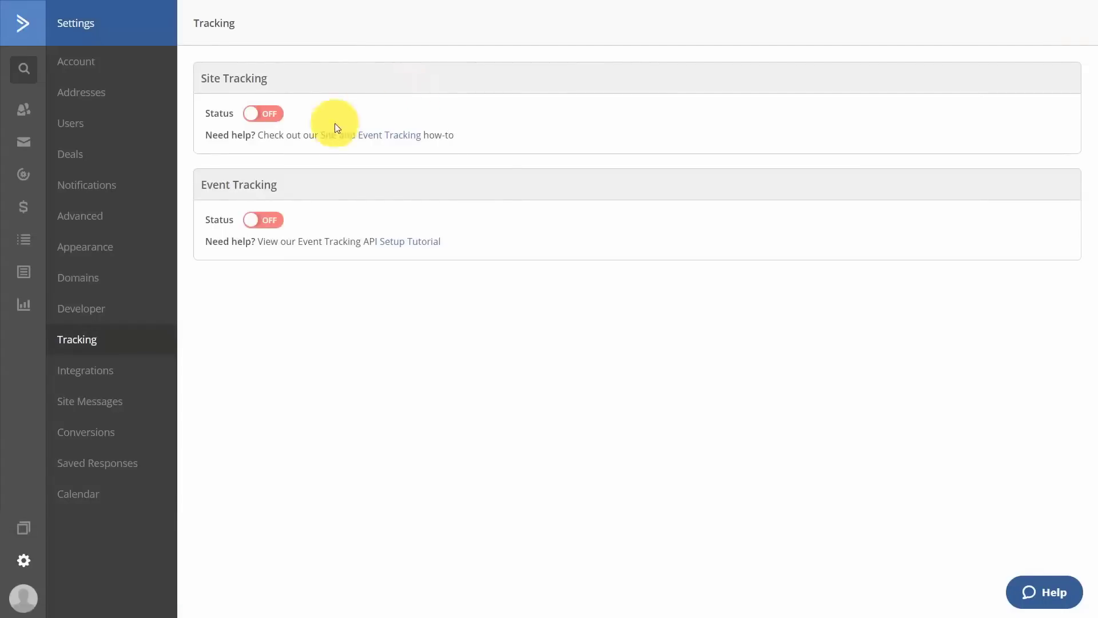
Turn Site Tracking on and copy the site tracking code.
click(264, 114)
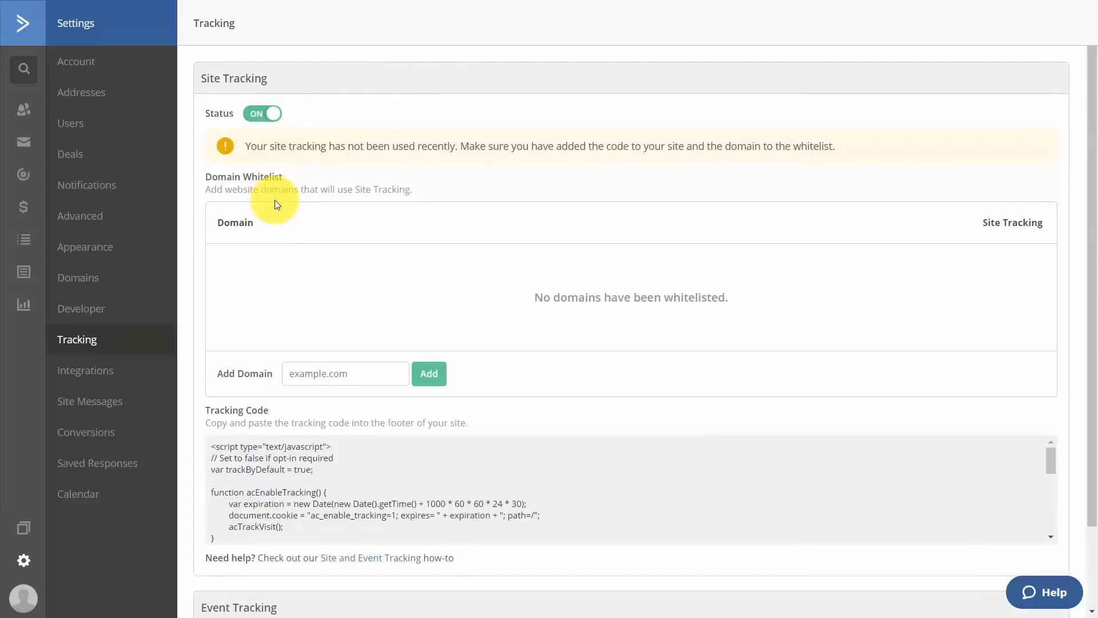
click(514, 457)
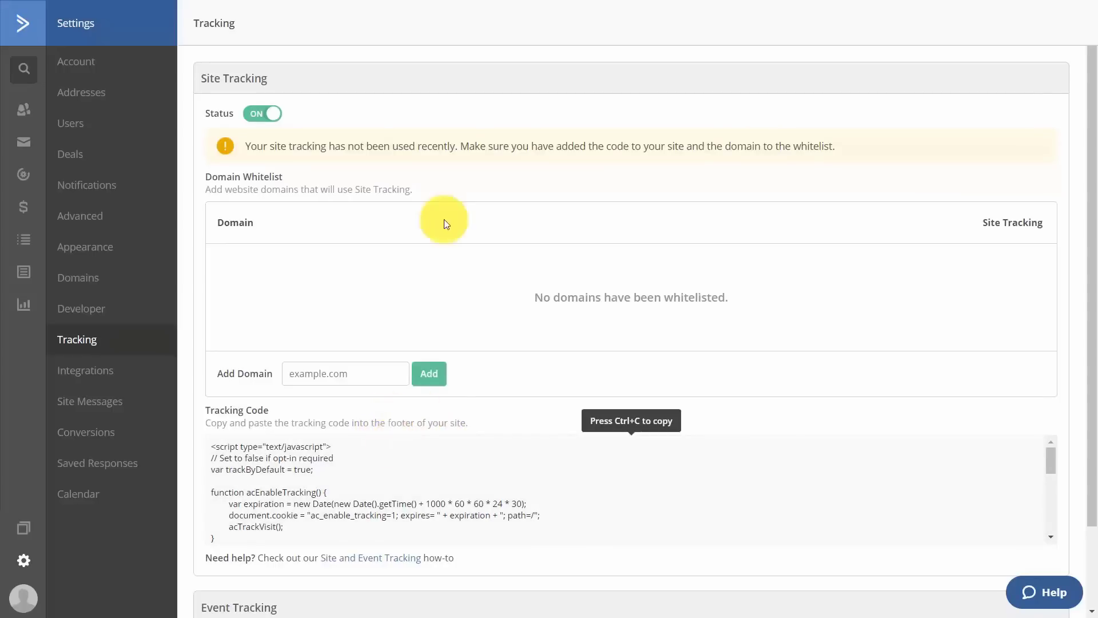
scroll(444, 218, down, 7)
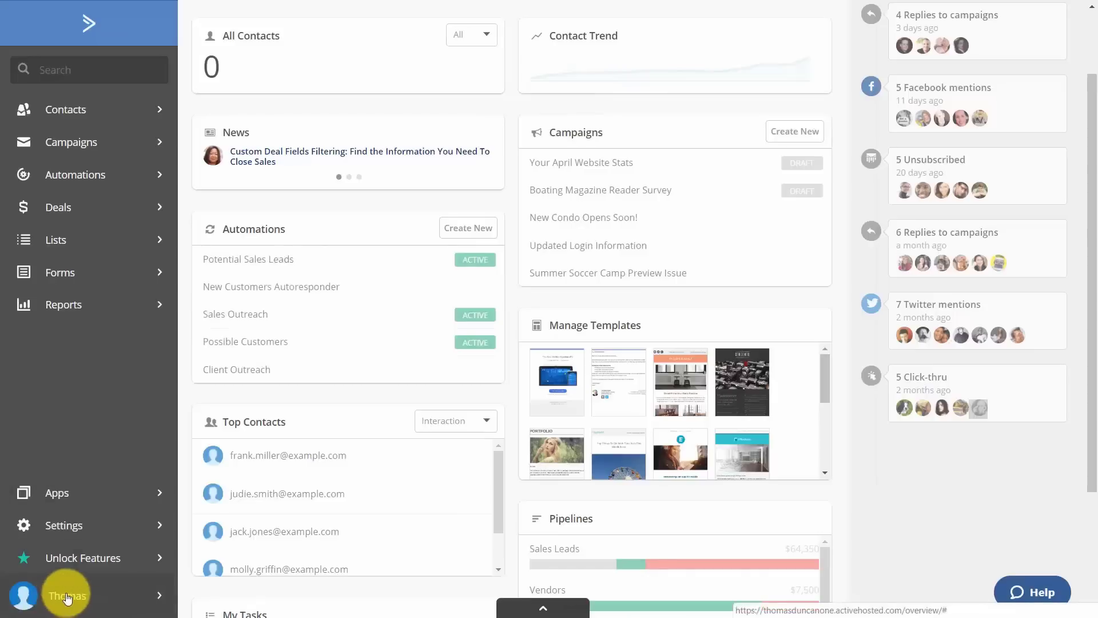
Check Billing & Upgrade prices for a 5,000-contact plan paid monthly.
click(83, 602)
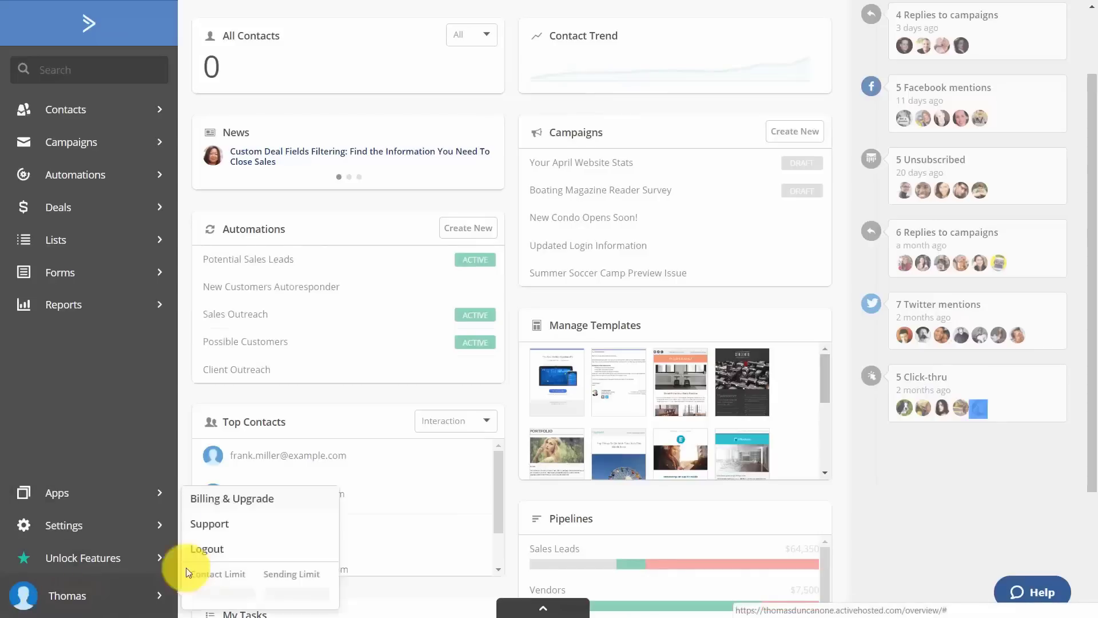
click(231, 500)
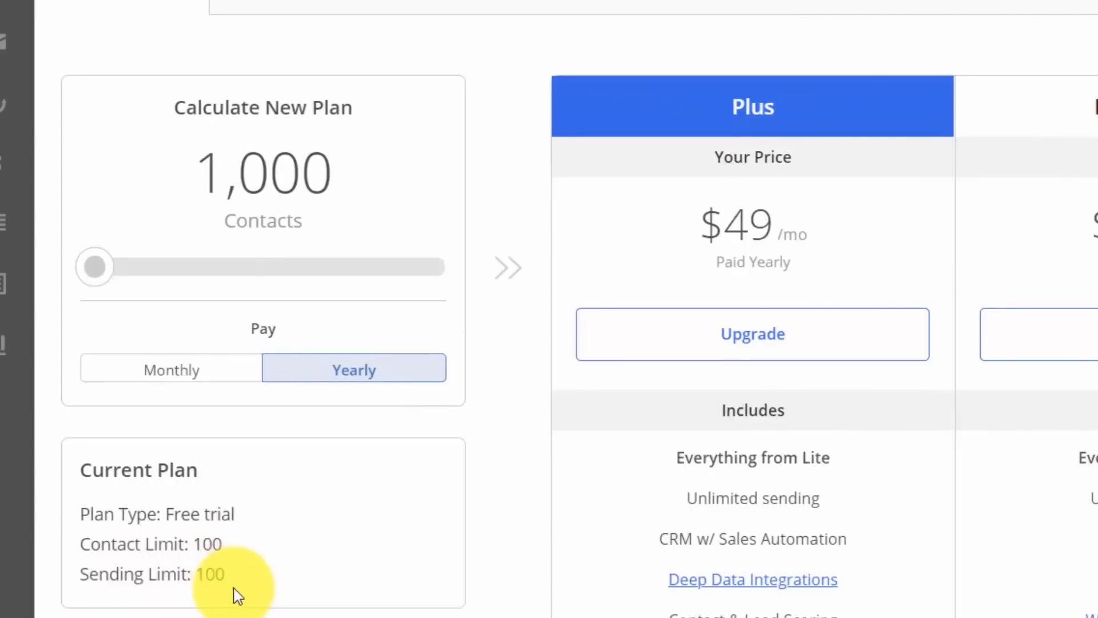
drag(95, 266, 239, 266)
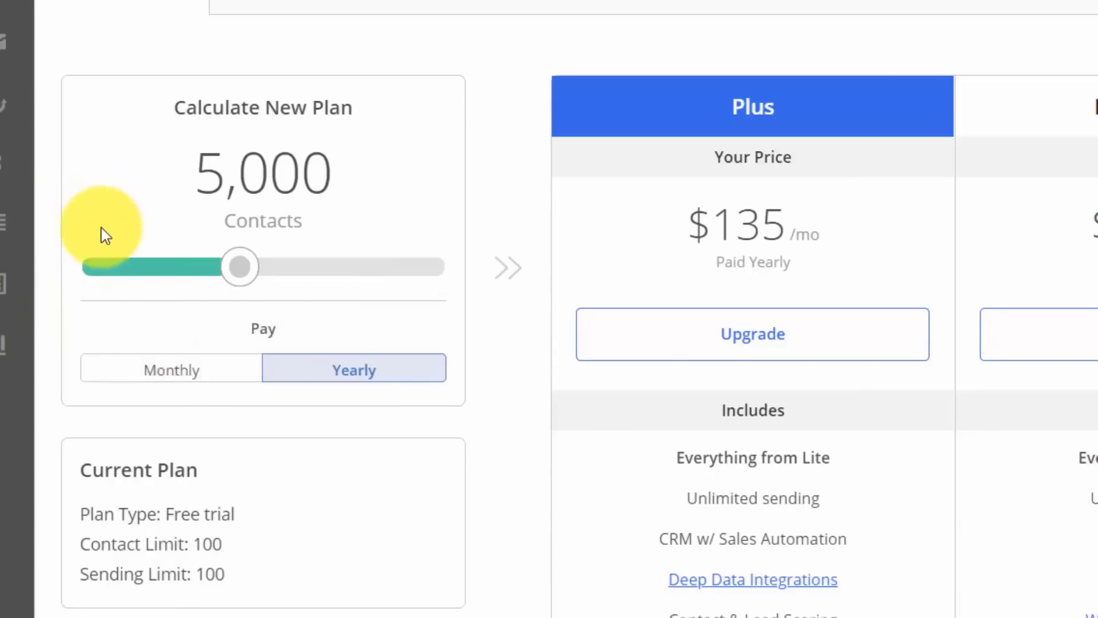
click(171, 369)
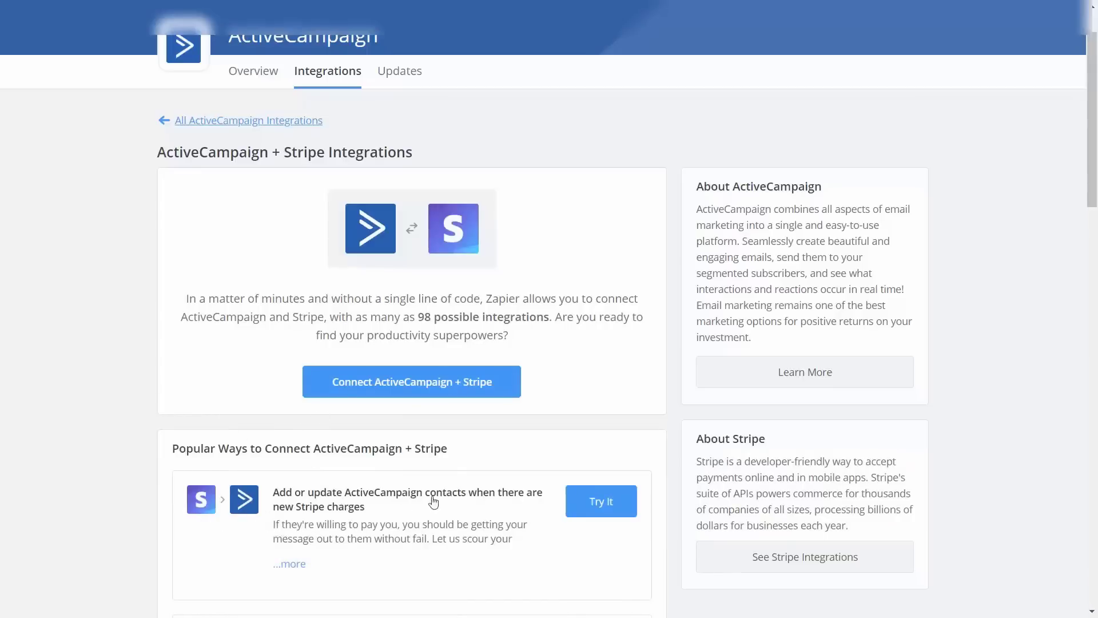
Start the Stripe charges-to-contacts Zap, confirm the New Charge (Legacy) trigger and test the Stripe account.
click(597, 501)
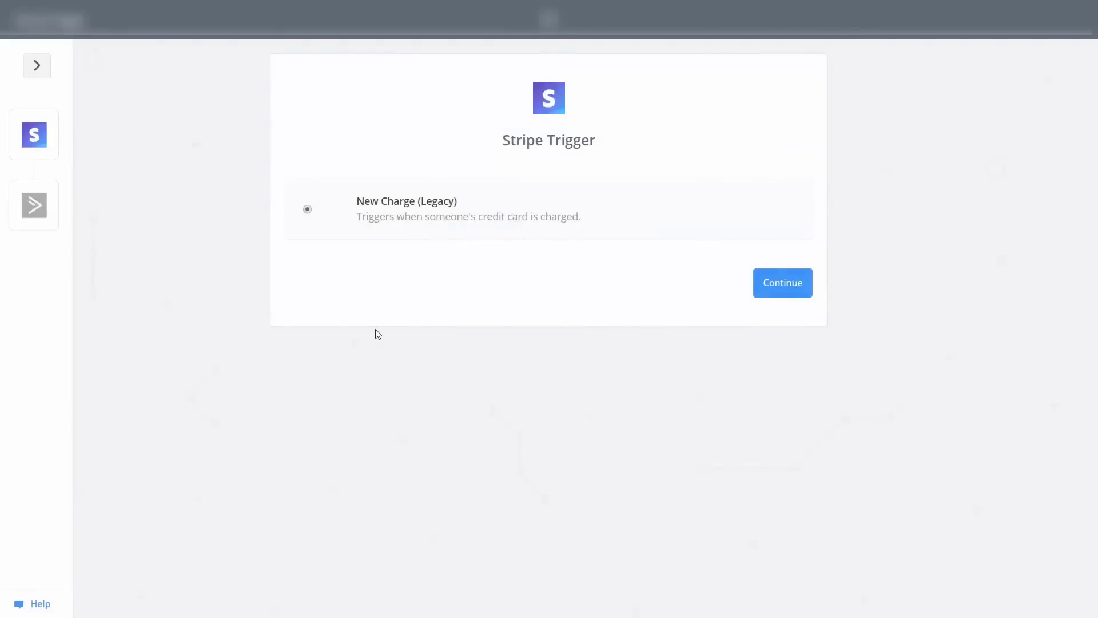
click(774, 292)
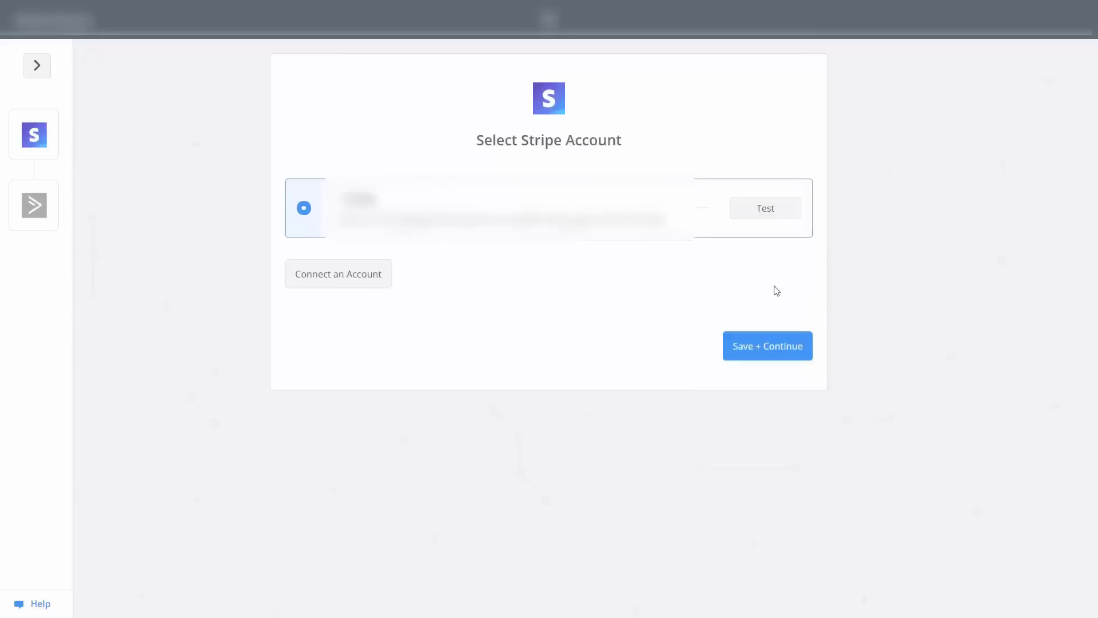
click(765, 217)
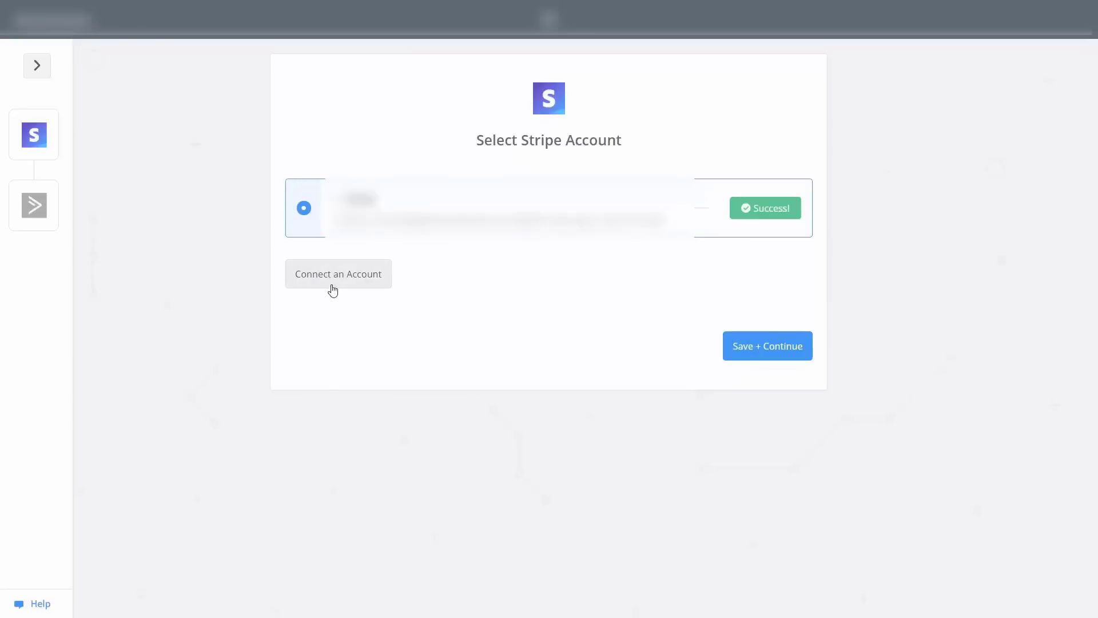
Save the Stripe account and use Charge A as the sample data.
click(753, 349)
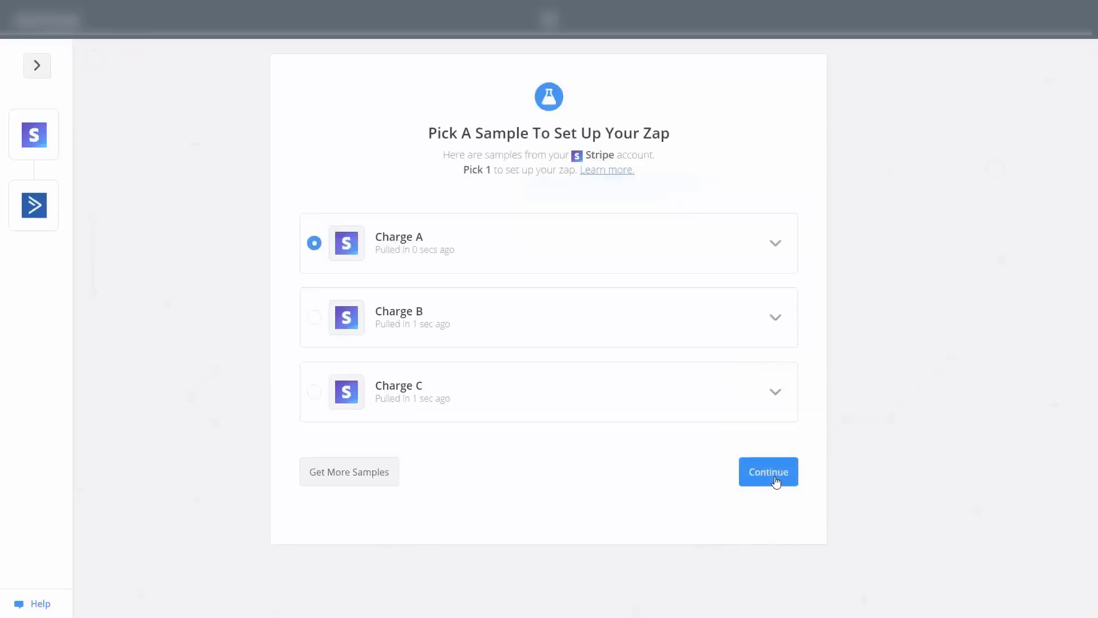
click(776, 482)
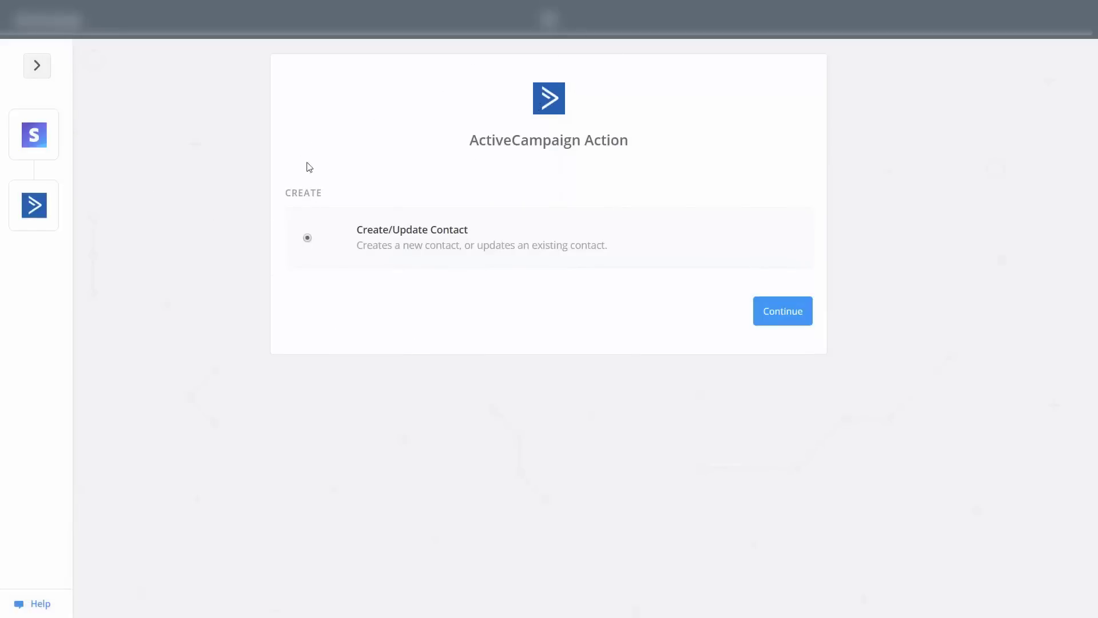
Confirm Create/Update Contact, link the ActiveCampaign account and test it successfully.
click(781, 314)
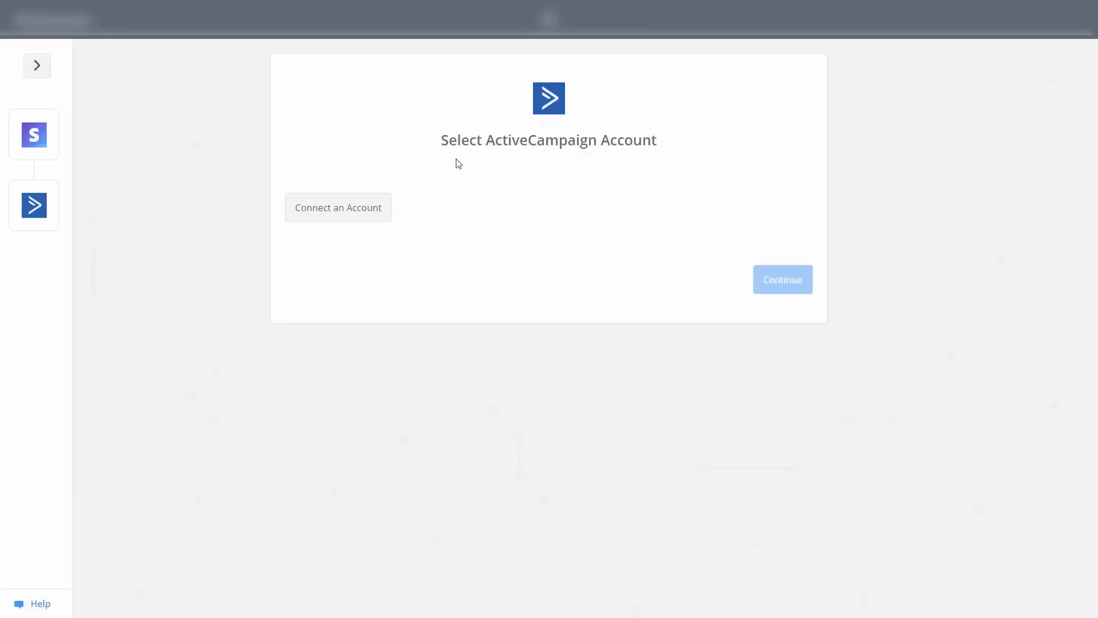
click(349, 217)
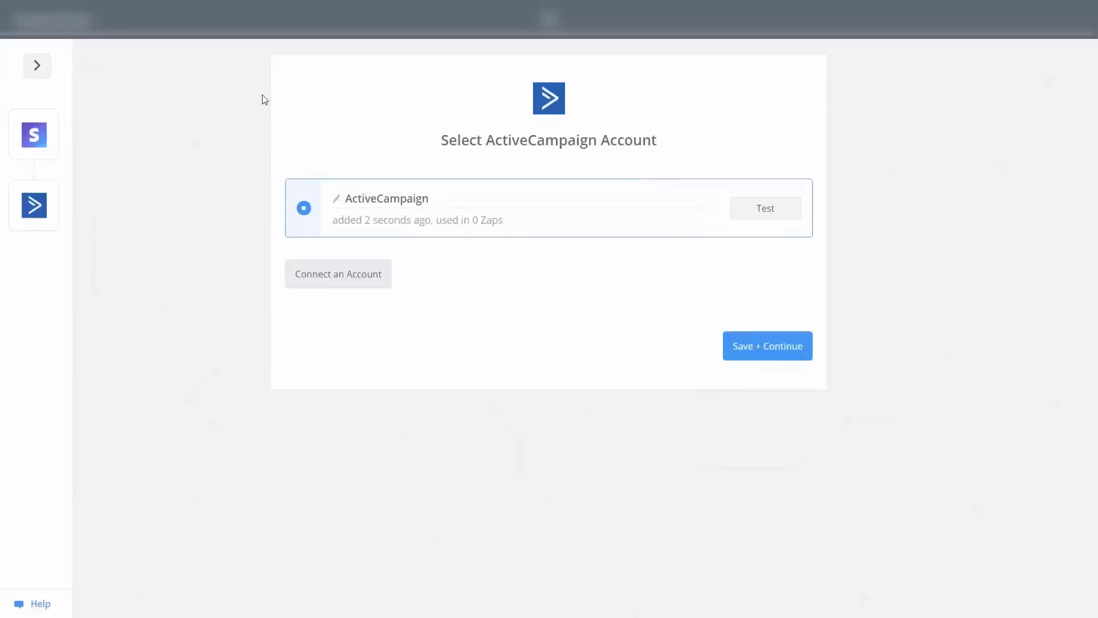
click(789, 210)
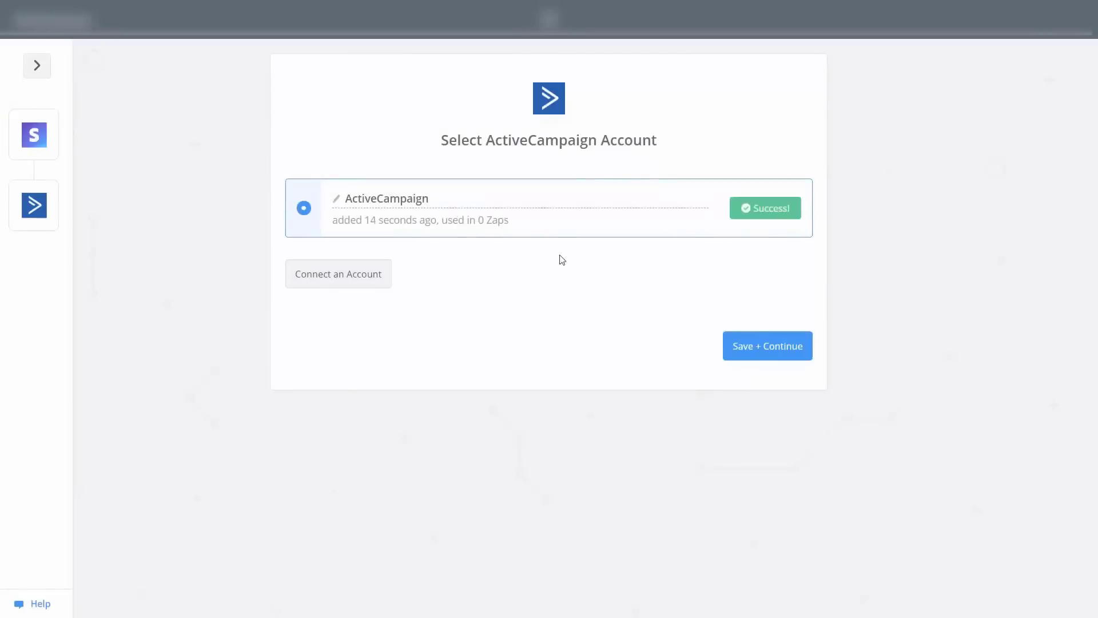
Save the ActiveCampaign account and keep the Video Tutorials list for the contact step.
click(759, 347)
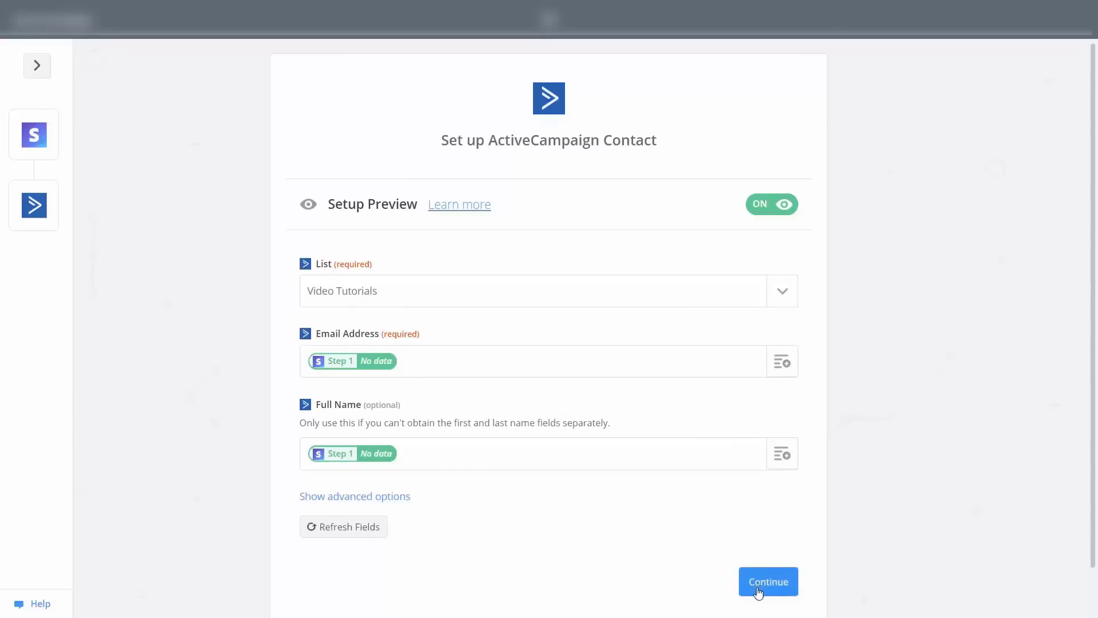
click(758, 592)
scroll(770, 603, down, 3)
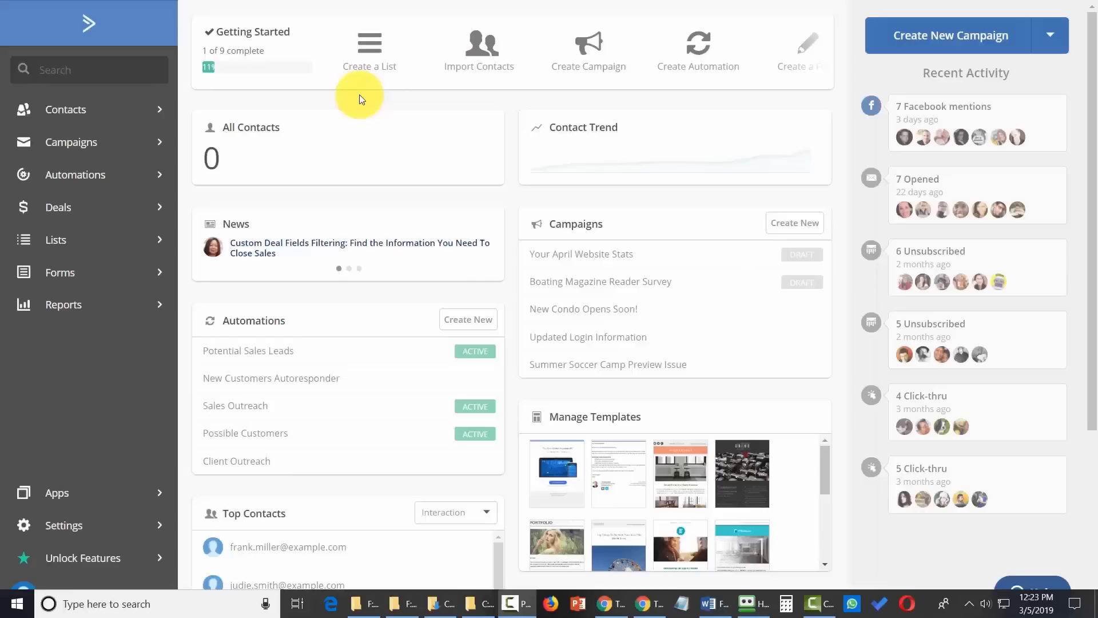
Go to Settings > Integrations and start adding a new integration.
click(71, 534)
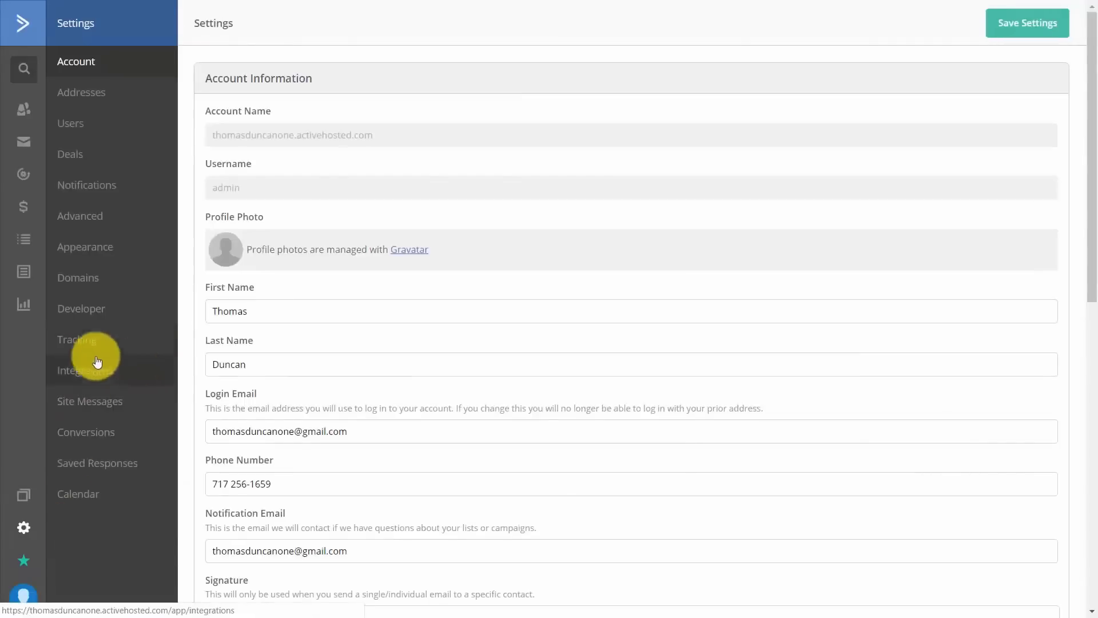
click(92, 372)
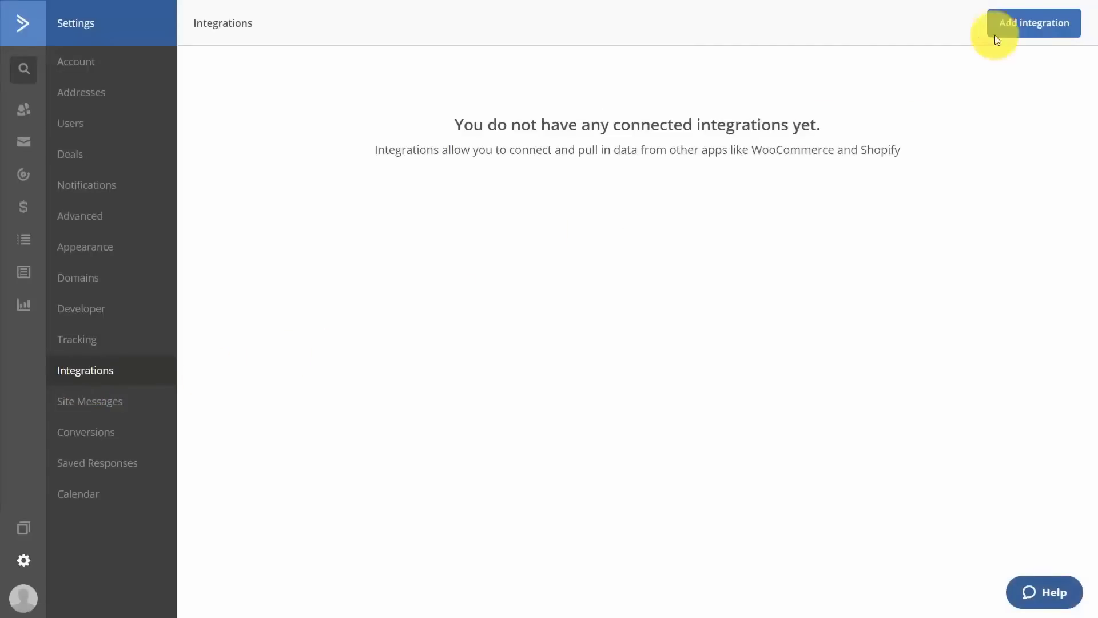
click(1011, 26)
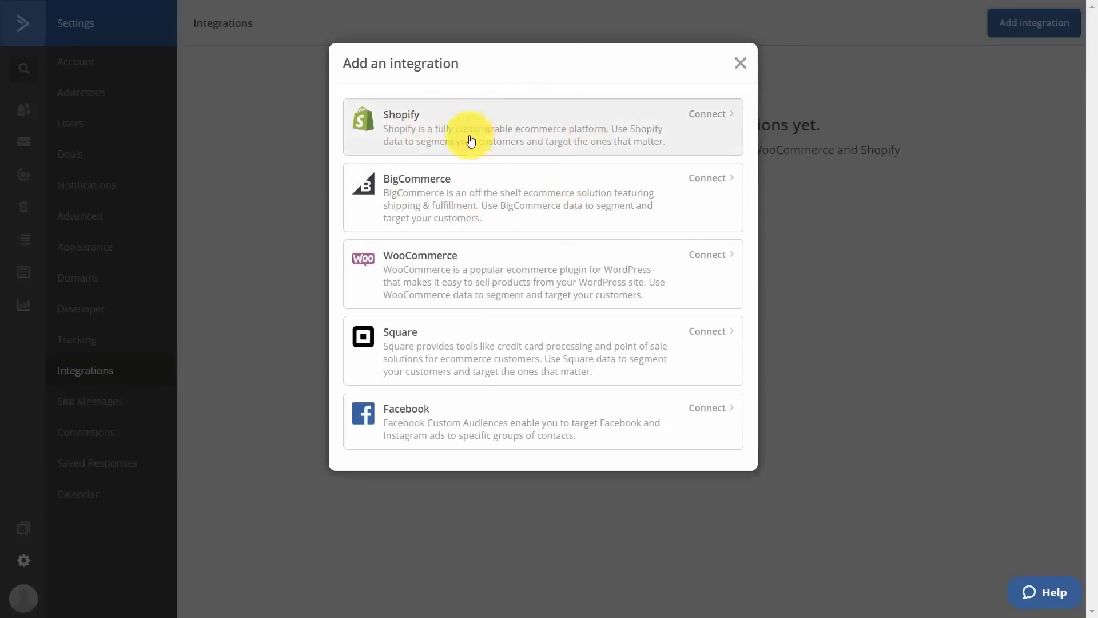
Connect Facebook, allowing ActiveCampaign to manage the ads.
click(509, 421)
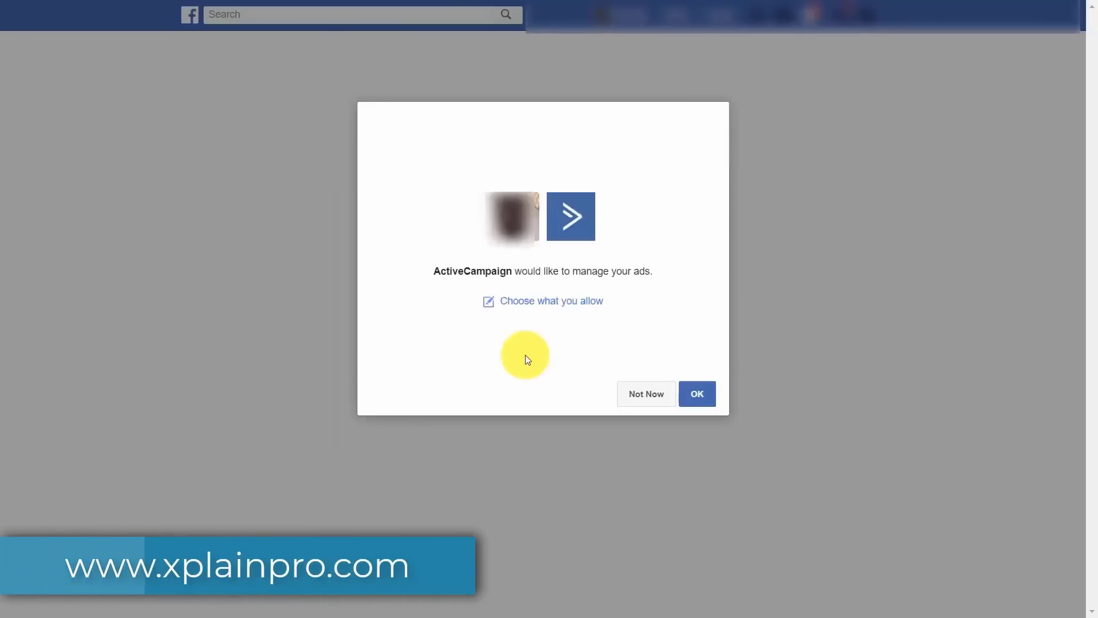
click(698, 393)
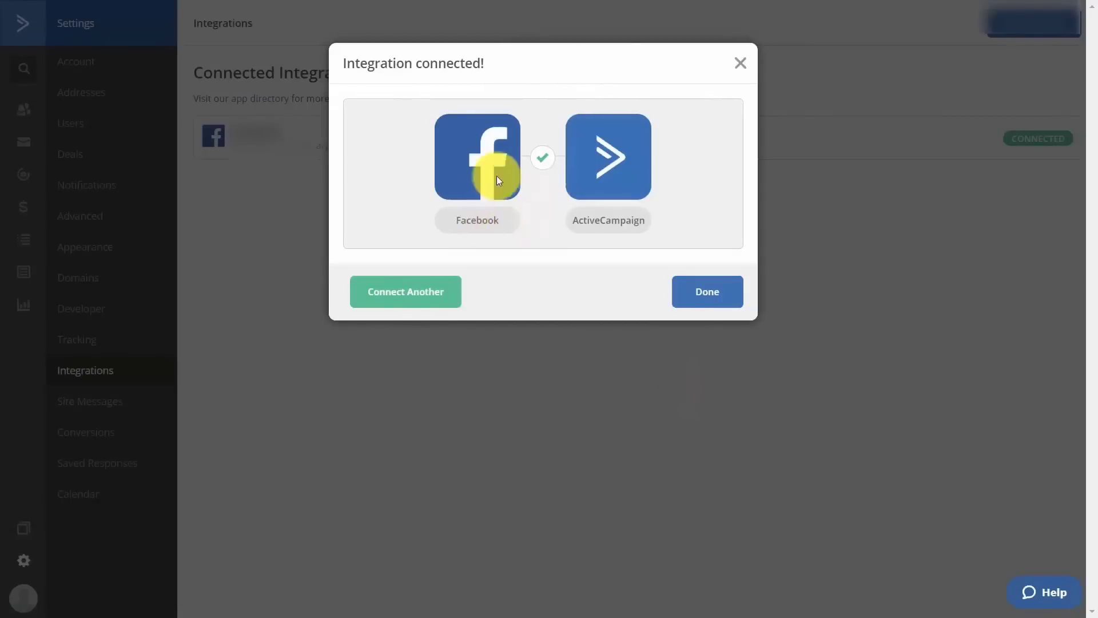
click(671, 287)
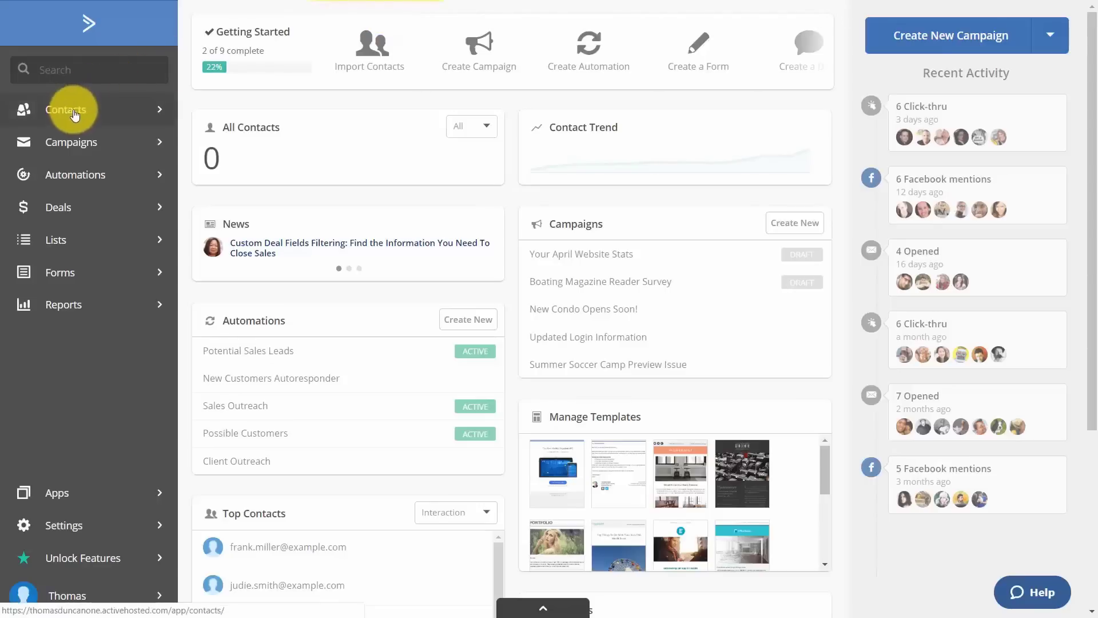
Add a new contact with email, first and last name, leaving the phone number empty.
click(75, 115)
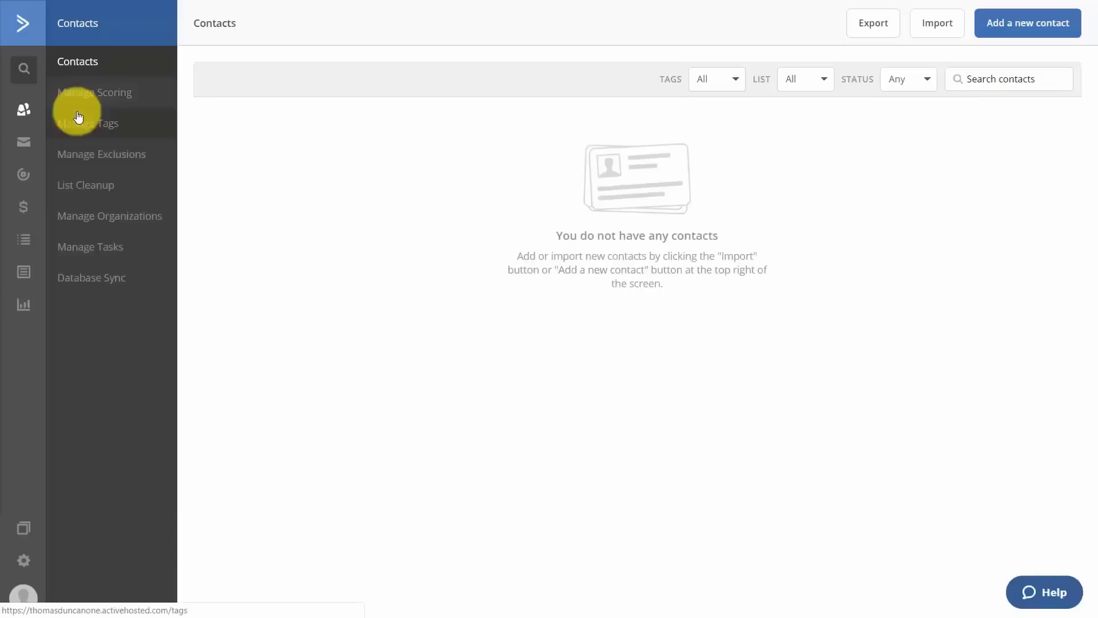
click(1003, 24)
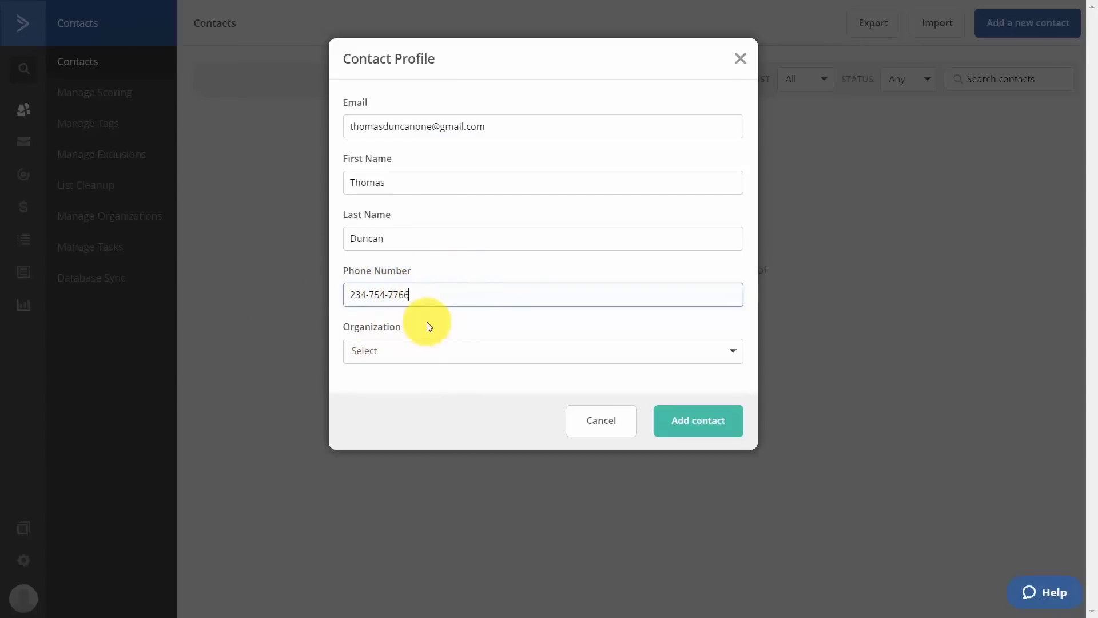
triple_click(412, 300)
key(BackSpace)
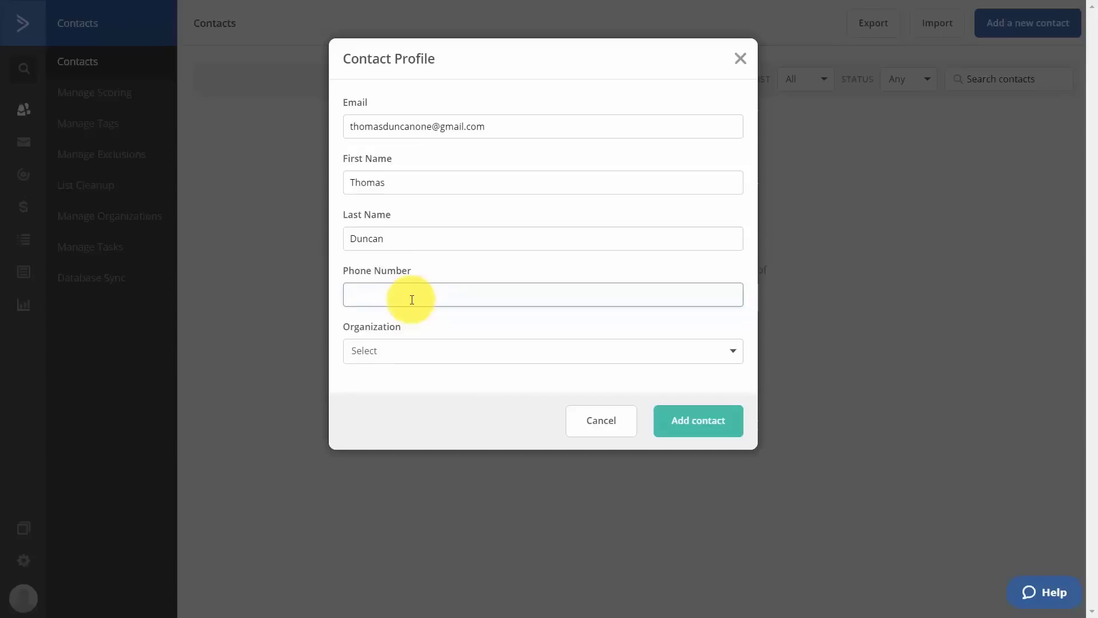
click(702, 424)
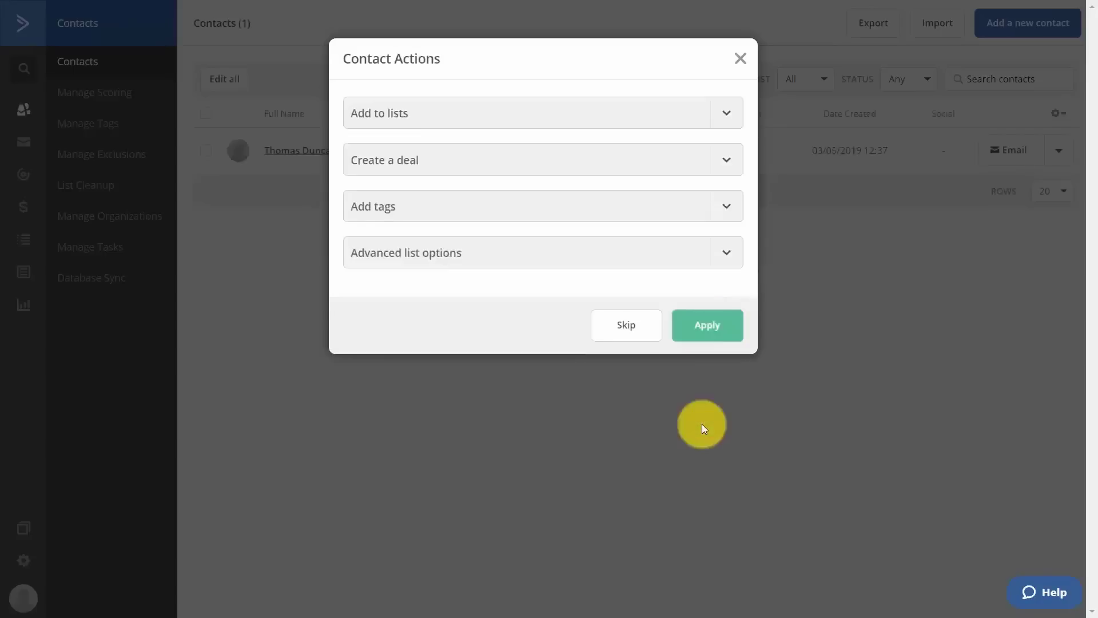
Assign the new contact to the Video Tutorials list.
click(728, 108)
click(728, 111)
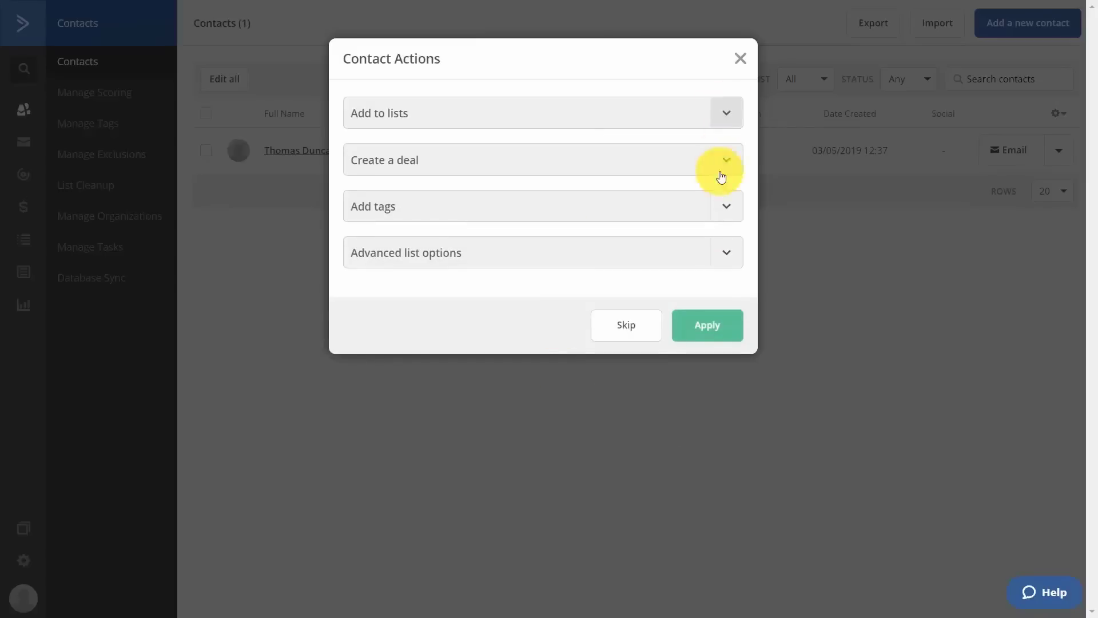
click(725, 214)
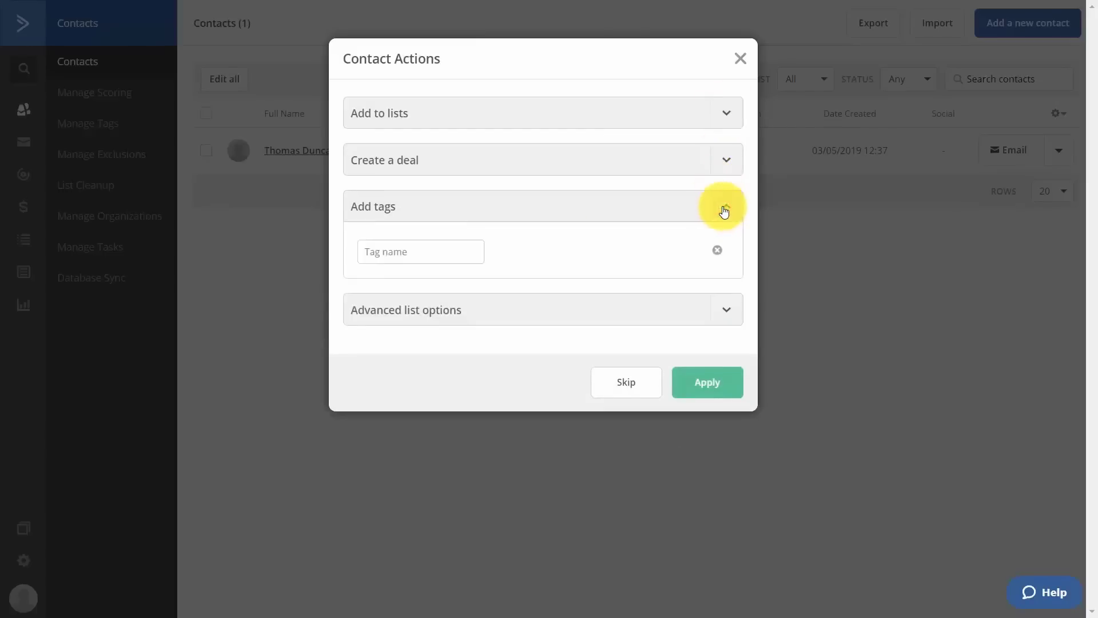
click(724, 208)
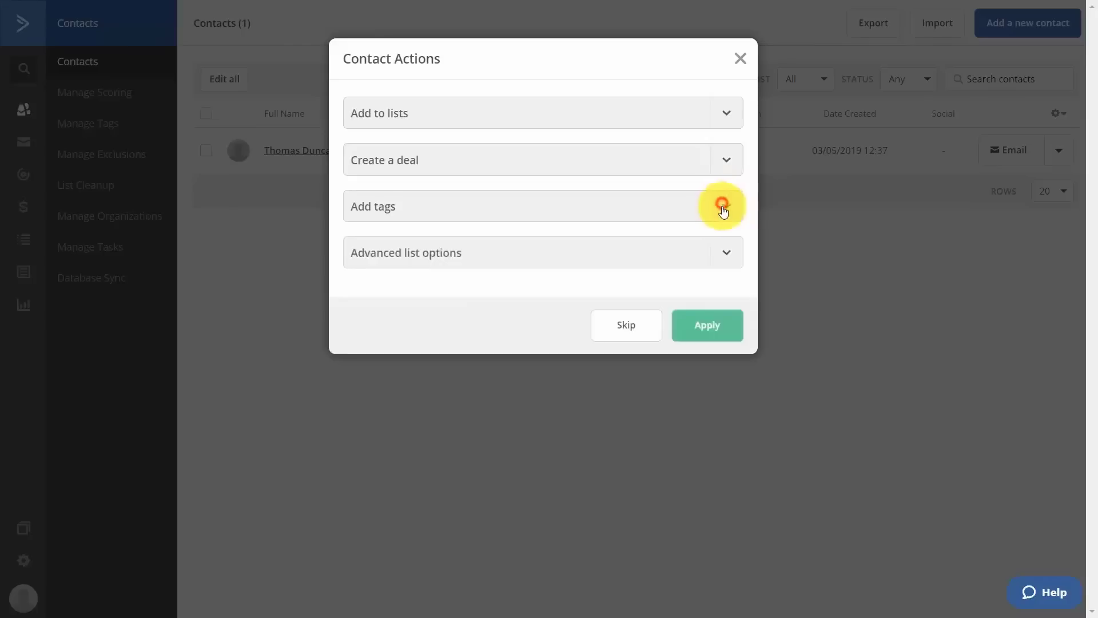
click(725, 254)
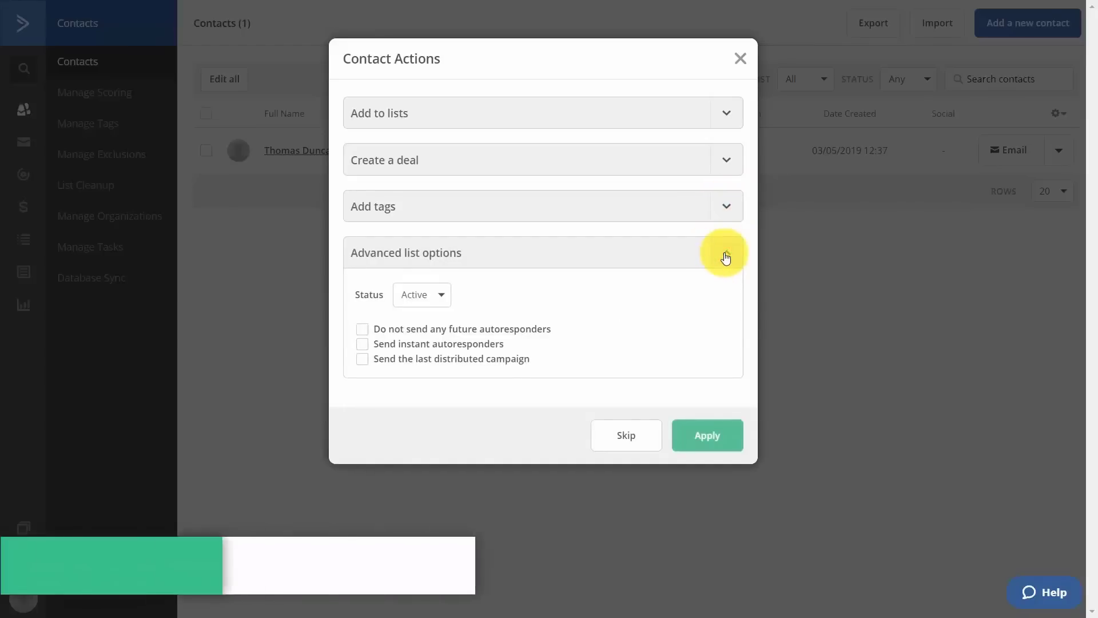
click(725, 255)
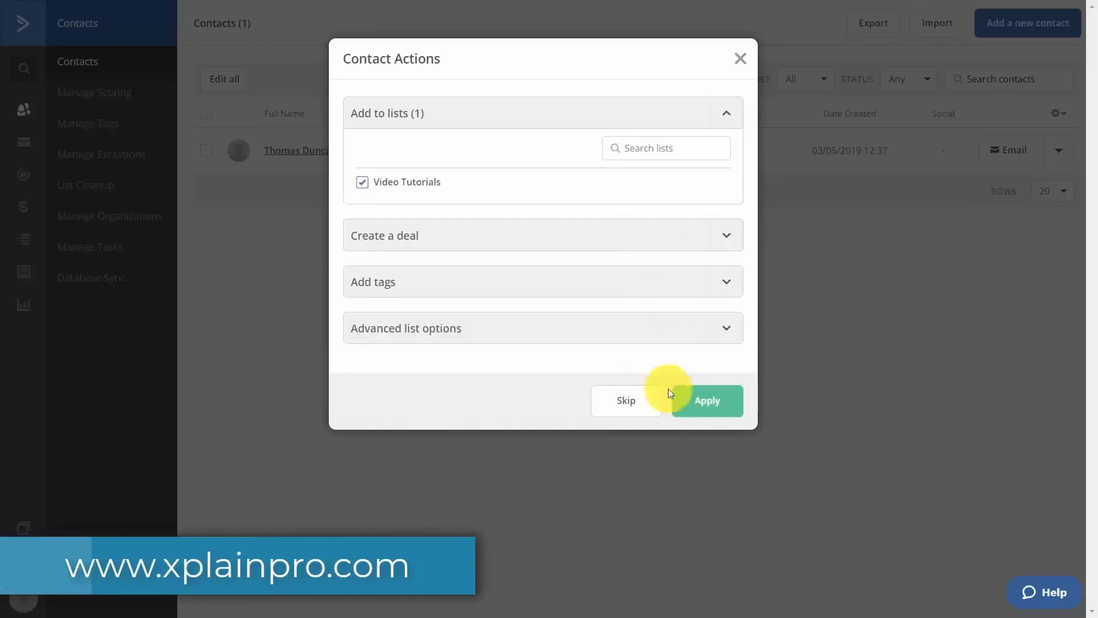
click(708, 403)
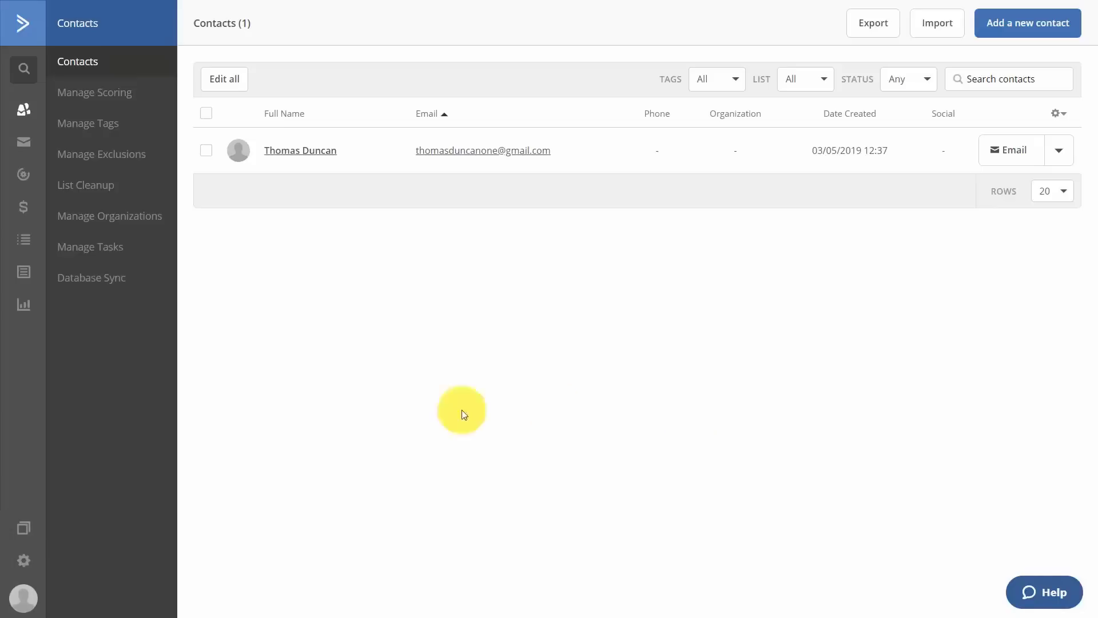
Review the contact import options and start a new GoToWebinar connection.
click(932, 21)
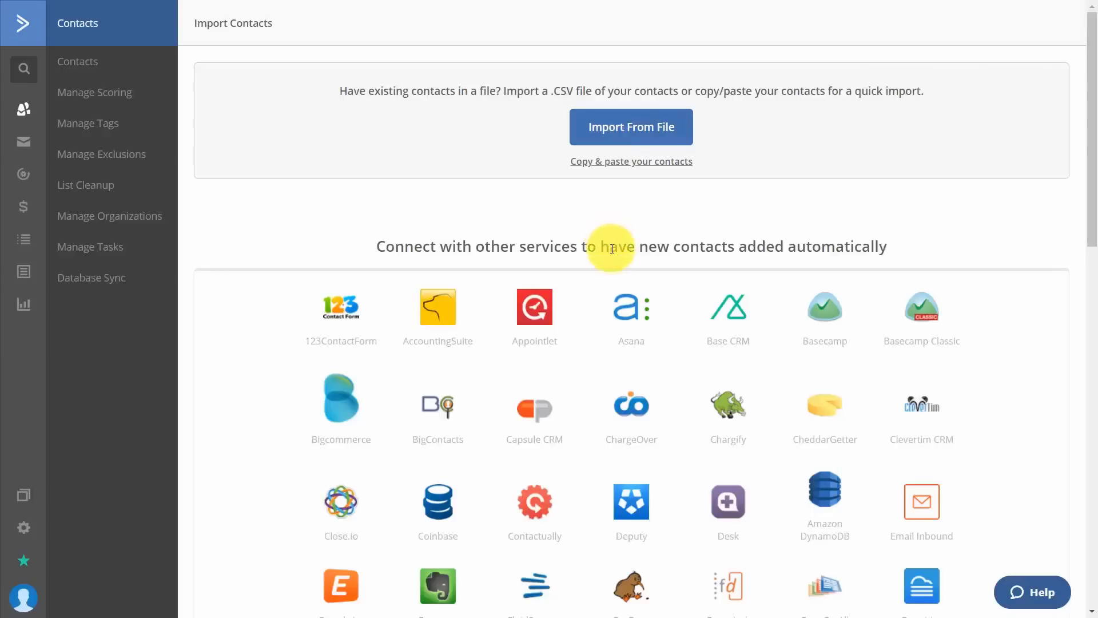
scroll(612, 249, down, 8)
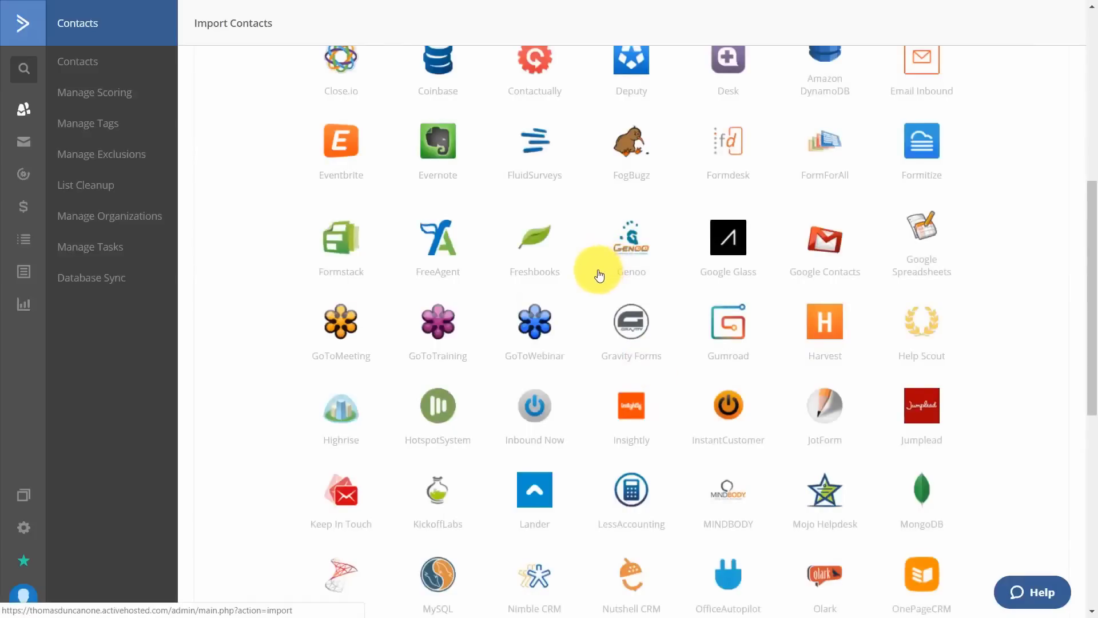
click(533, 324)
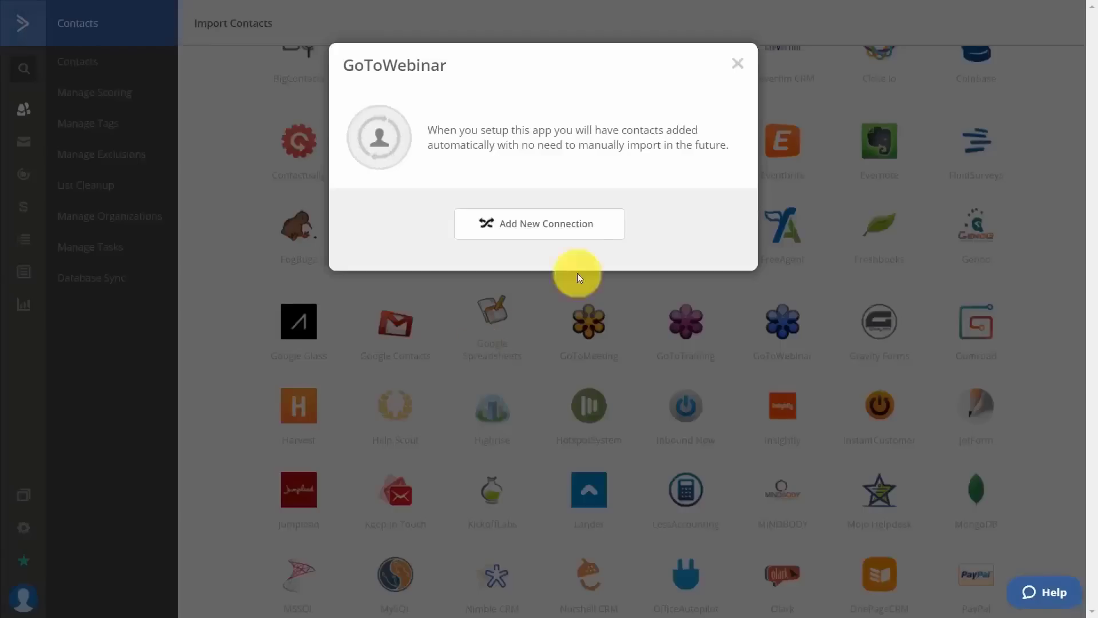
click(547, 226)
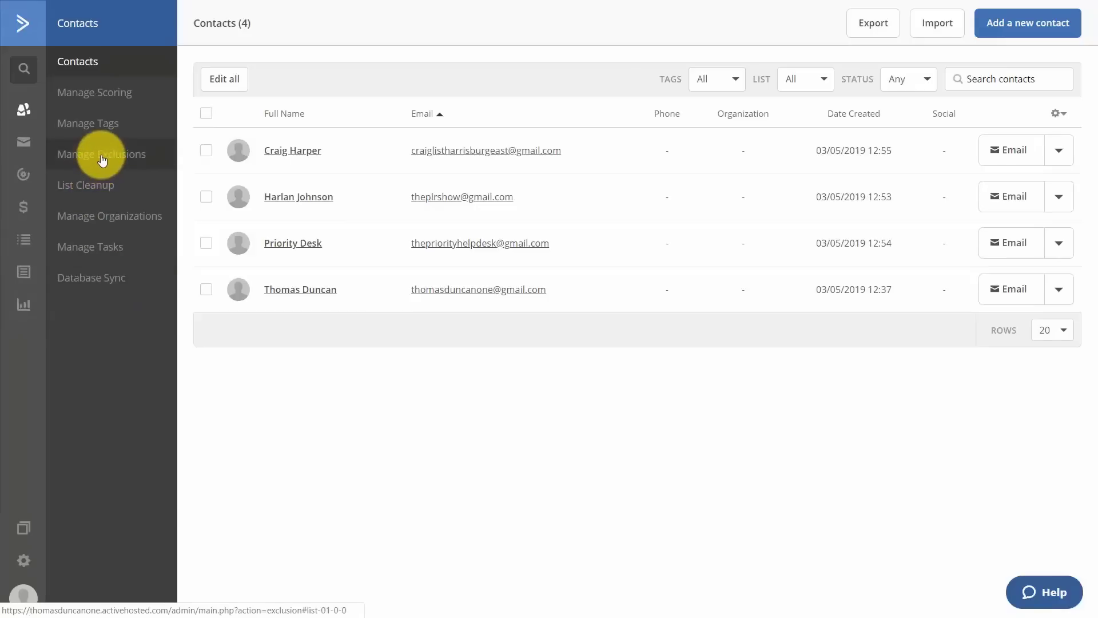
Go to Manage Exclusions and open the List Cleanup page.
click(103, 159)
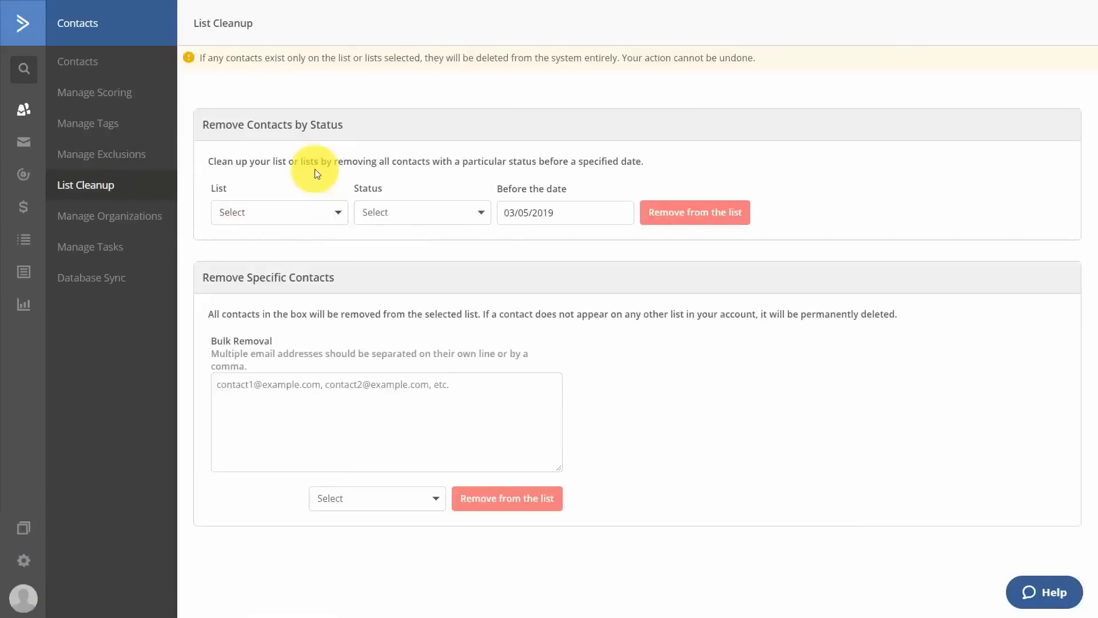
Point List Cleanup at the Video Tutorials list with status Unsubscribed.
click(318, 207)
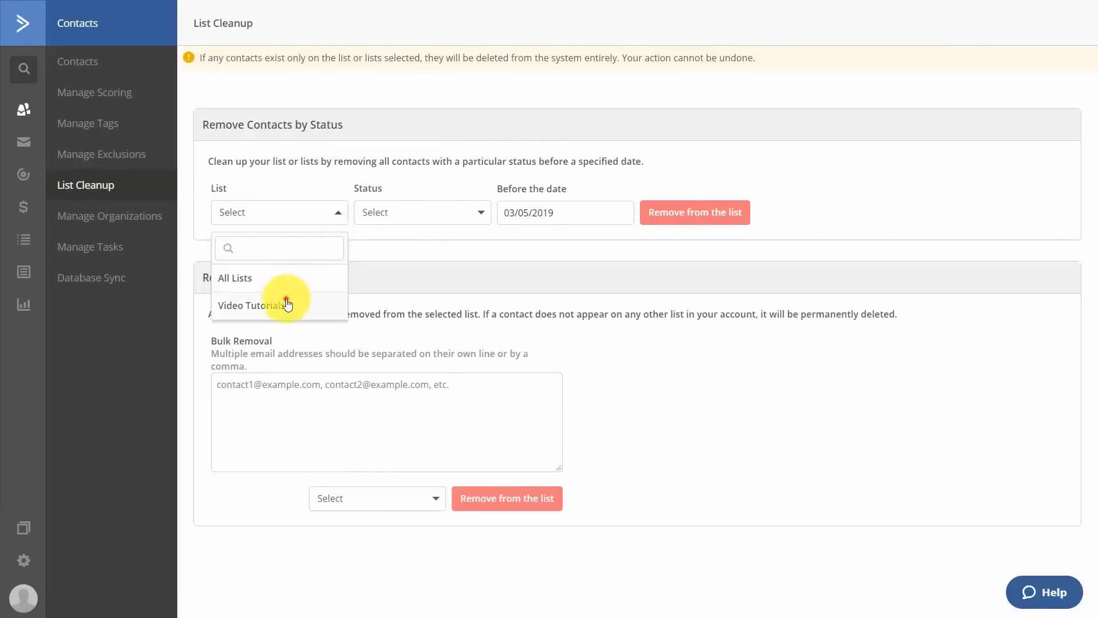
click(287, 303)
click(443, 221)
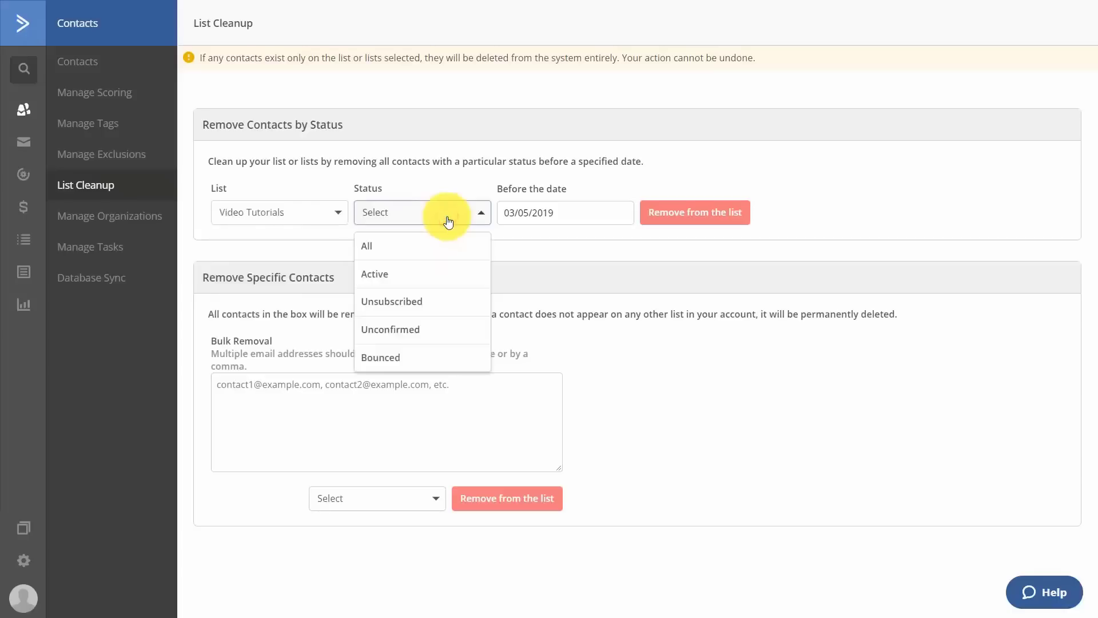
click(401, 303)
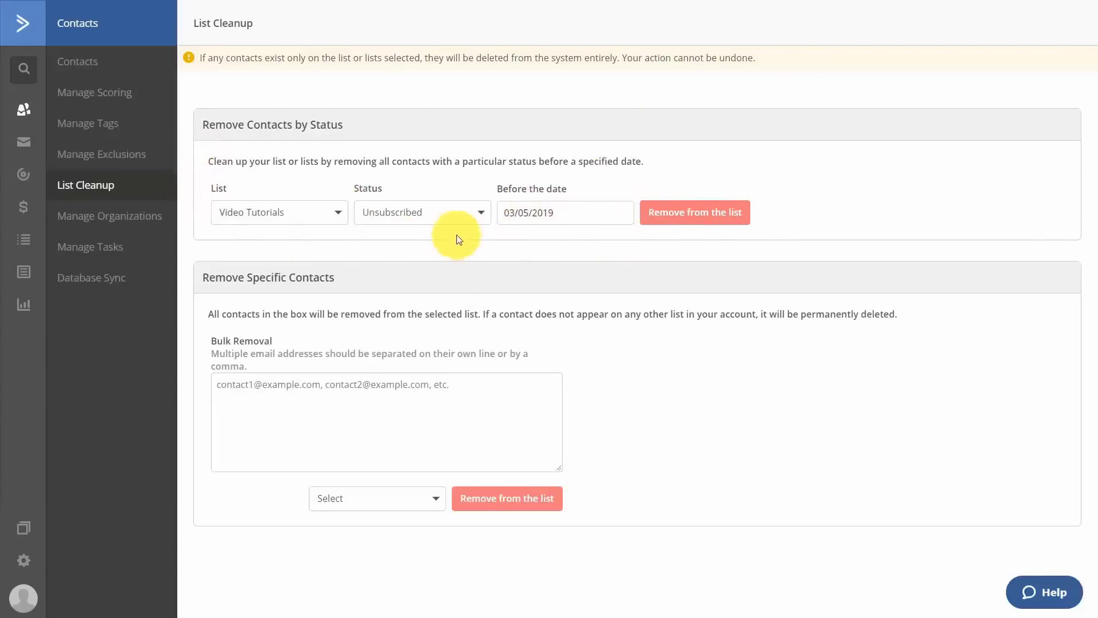
click(465, 216)
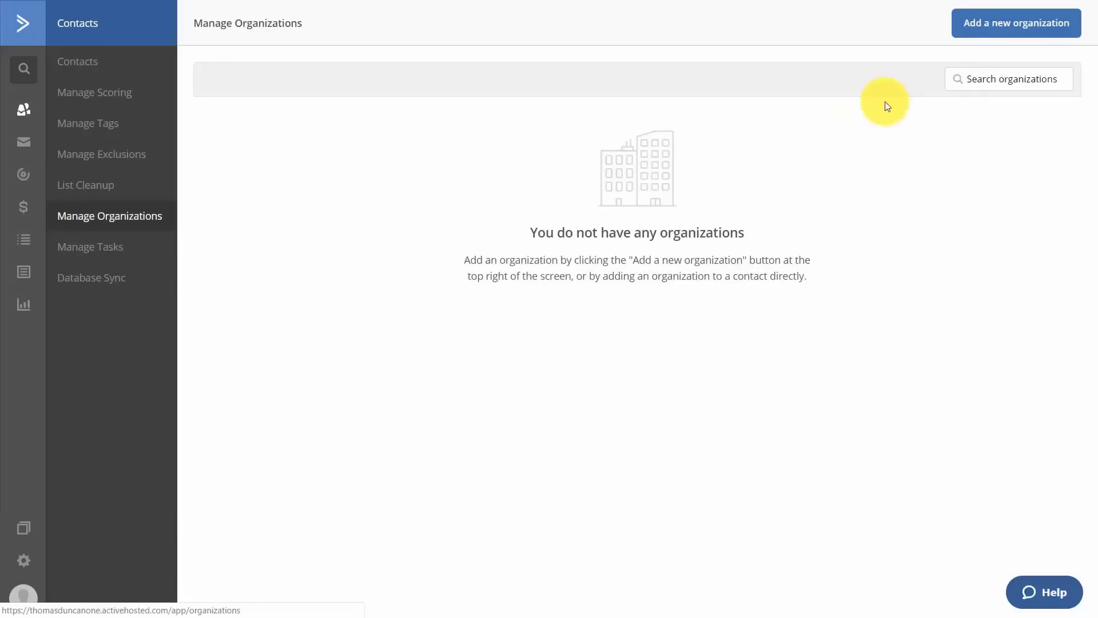
Add a new organization, then open a contact's record from the Contacts list.
click(989, 25)
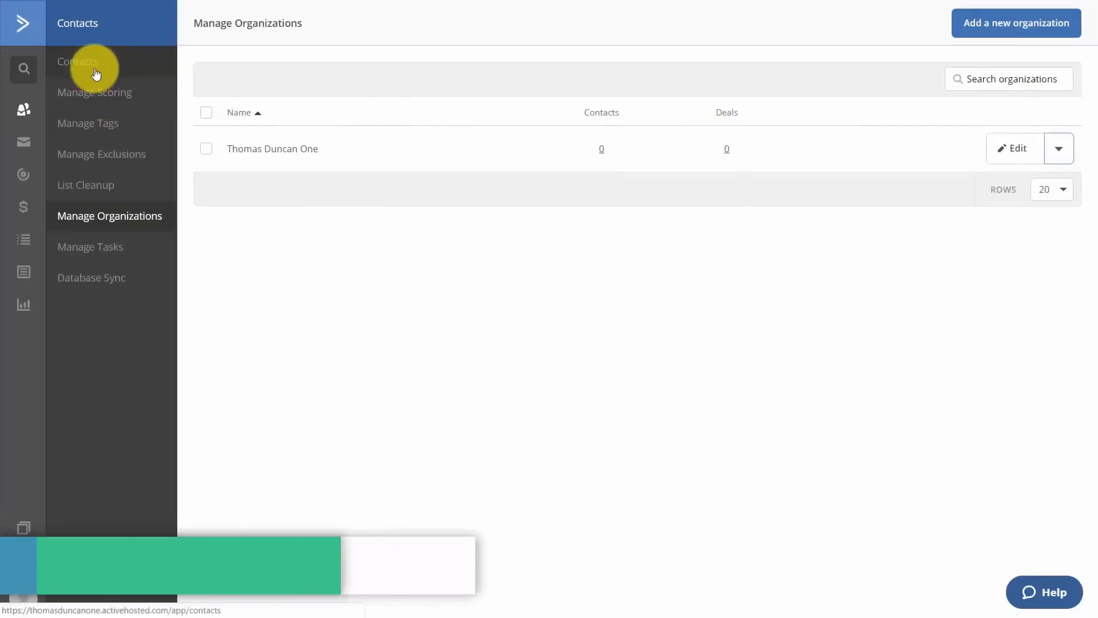
click(96, 75)
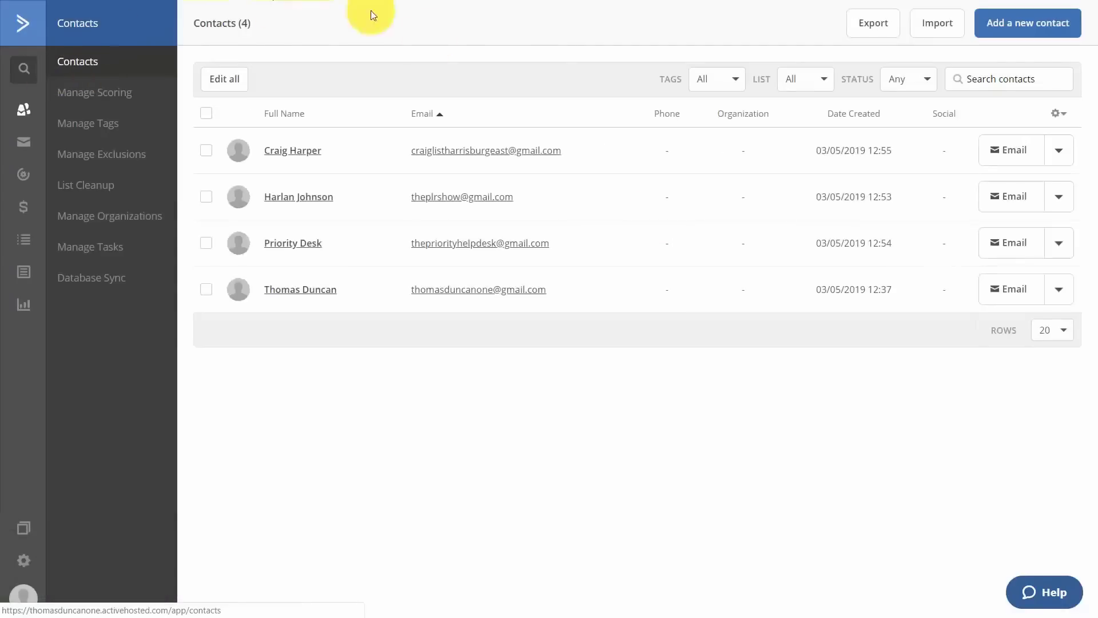
click(469, 150)
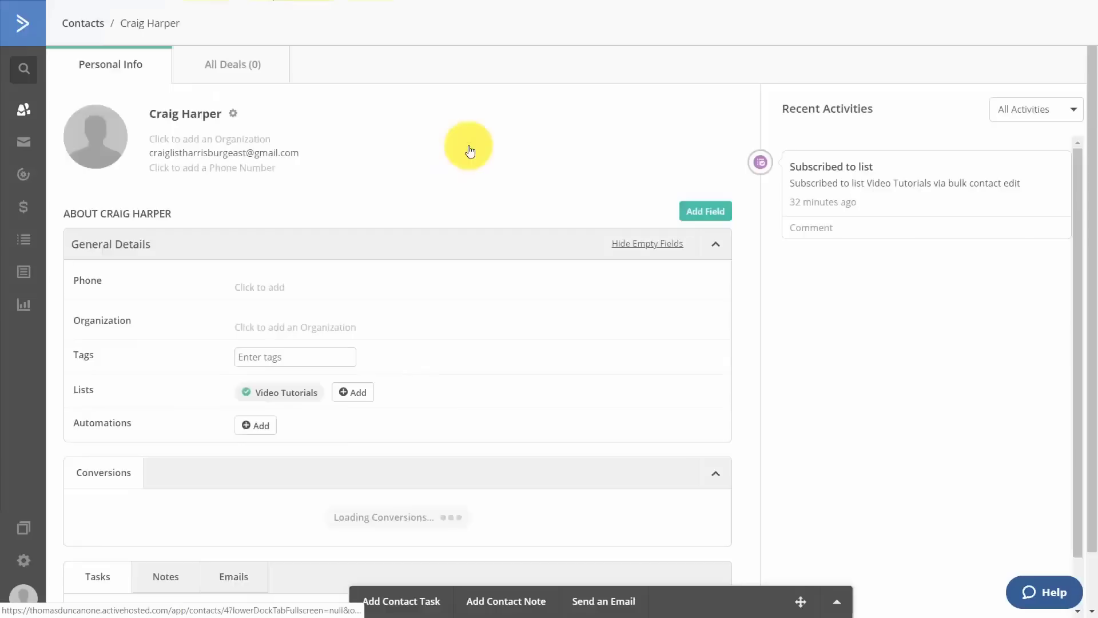
Link this contact to the existing organization through the Organization selector.
click(298, 327)
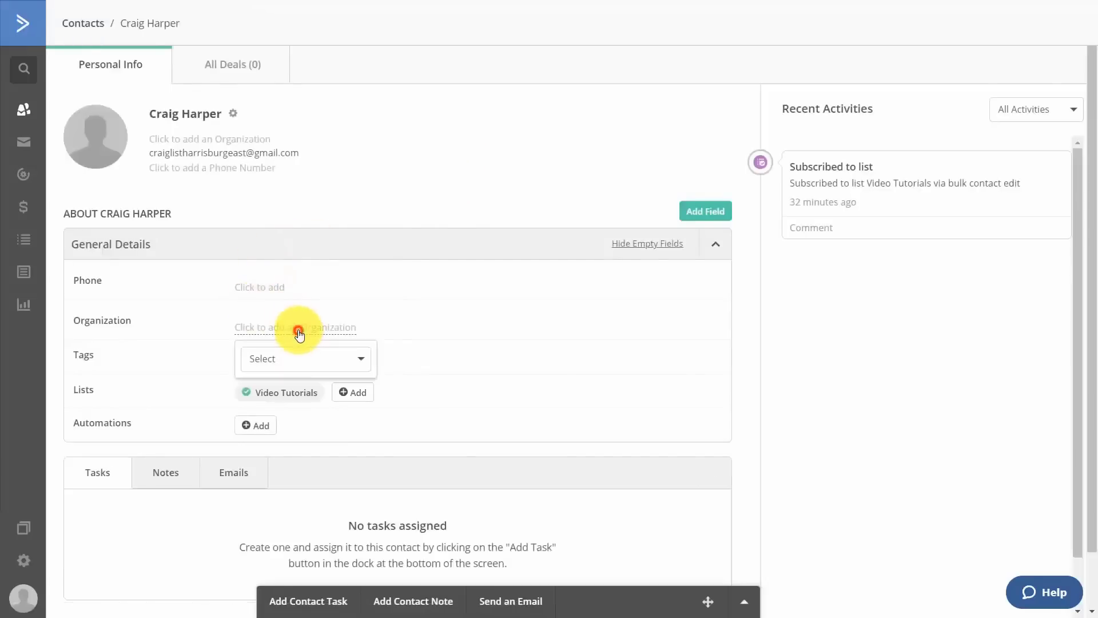
click(315, 369)
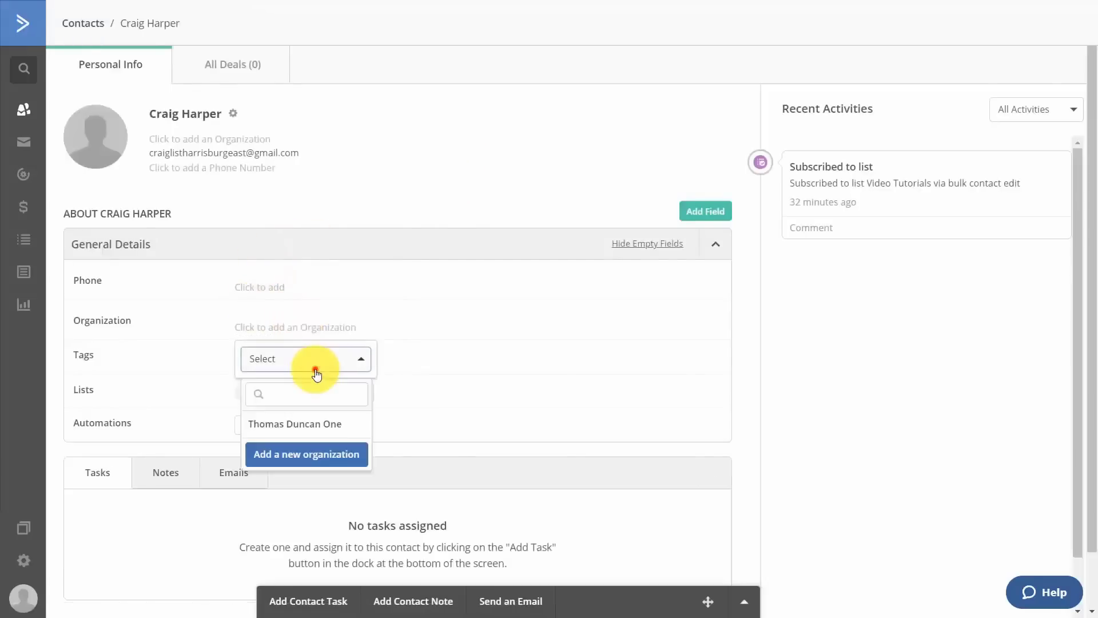
click(299, 425)
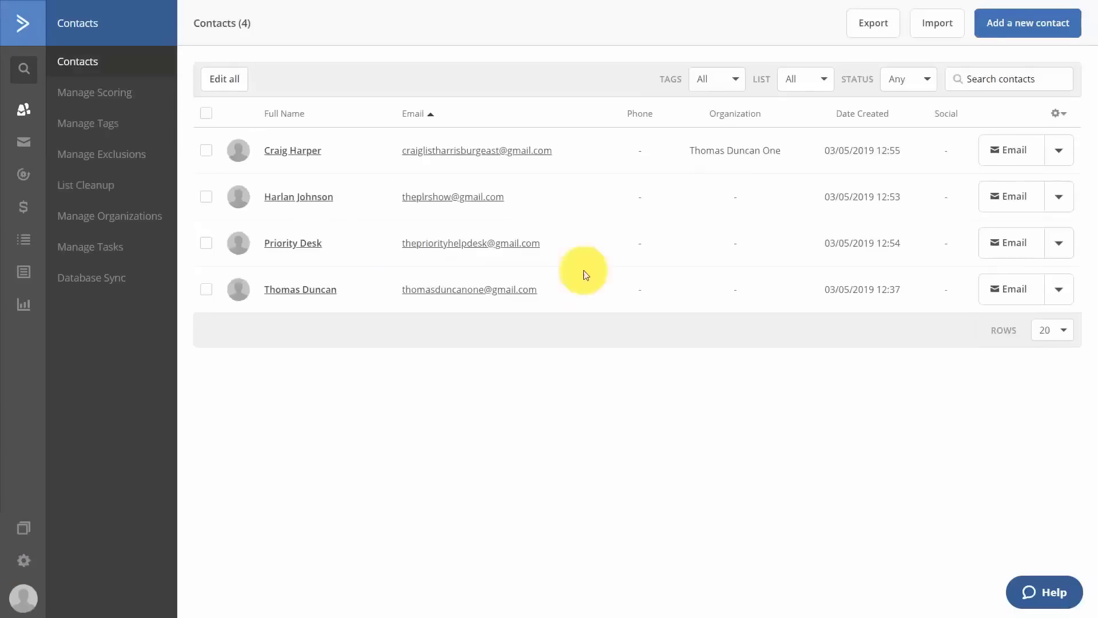
Bulk-add the tag 'Video Tuts' to all 4 contacts and apply the change.
click(226, 81)
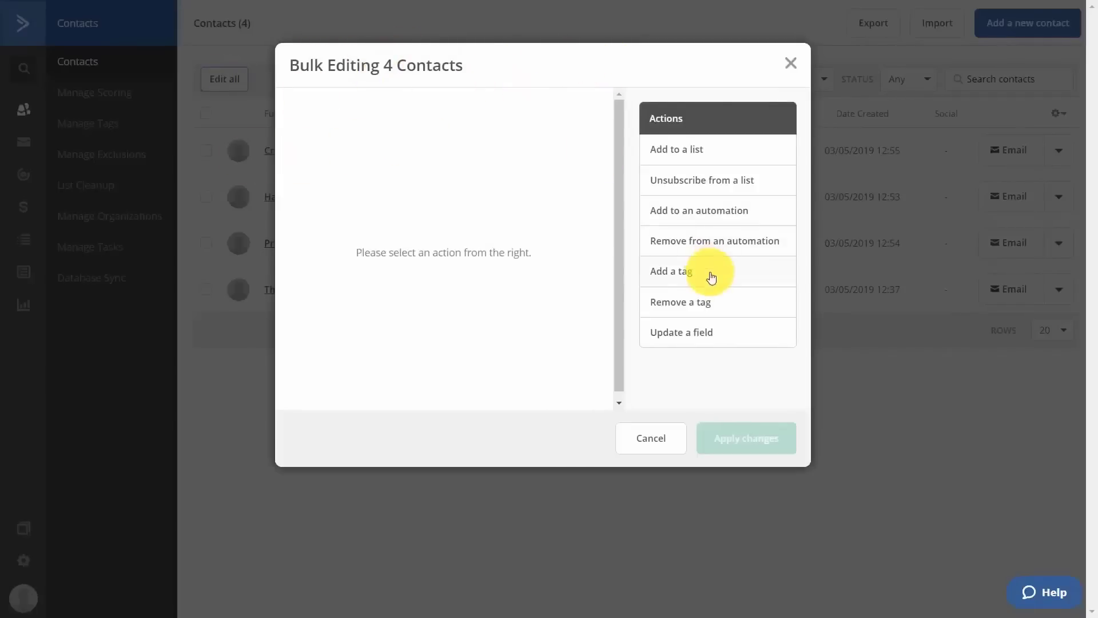
click(671, 277)
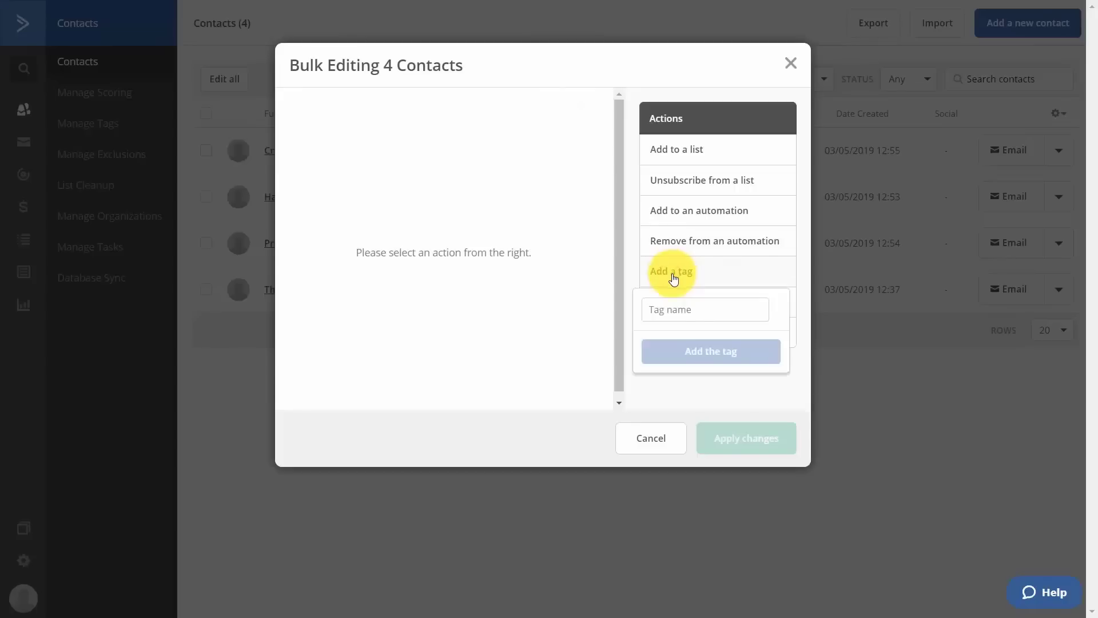
click(683, 315)
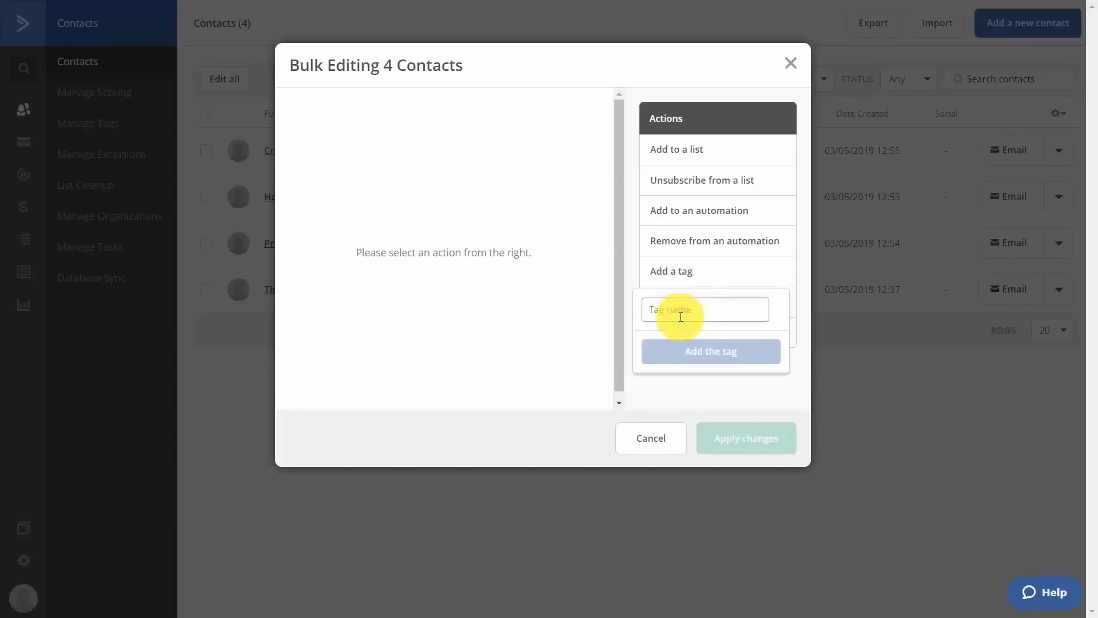
text(Video Tuts)
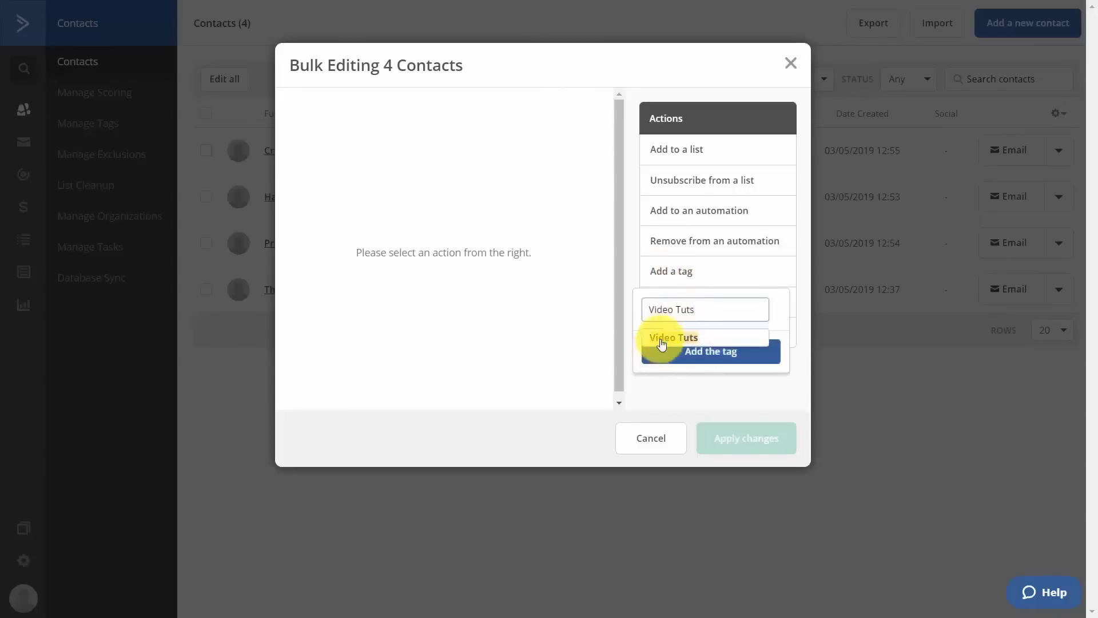
click(662, 340)
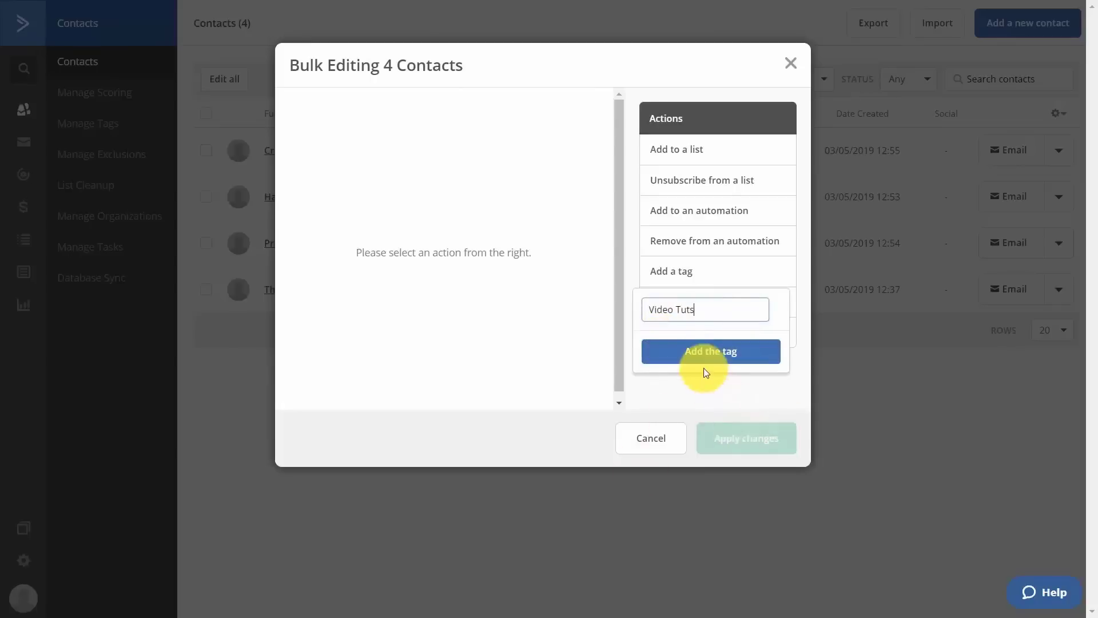
click(708, 351)
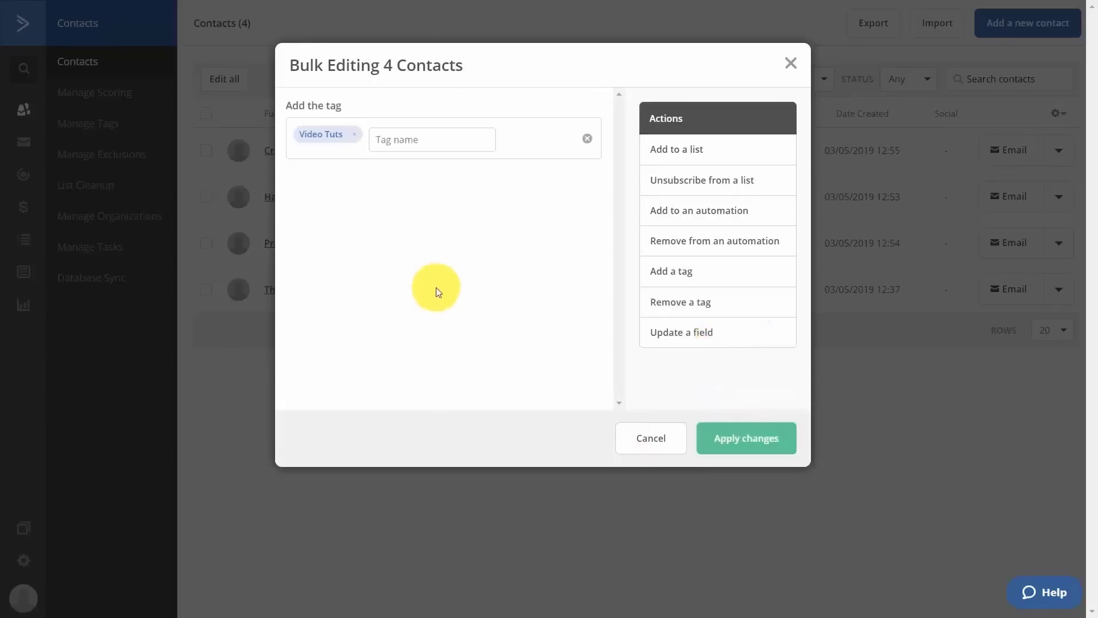
click(743, 439)
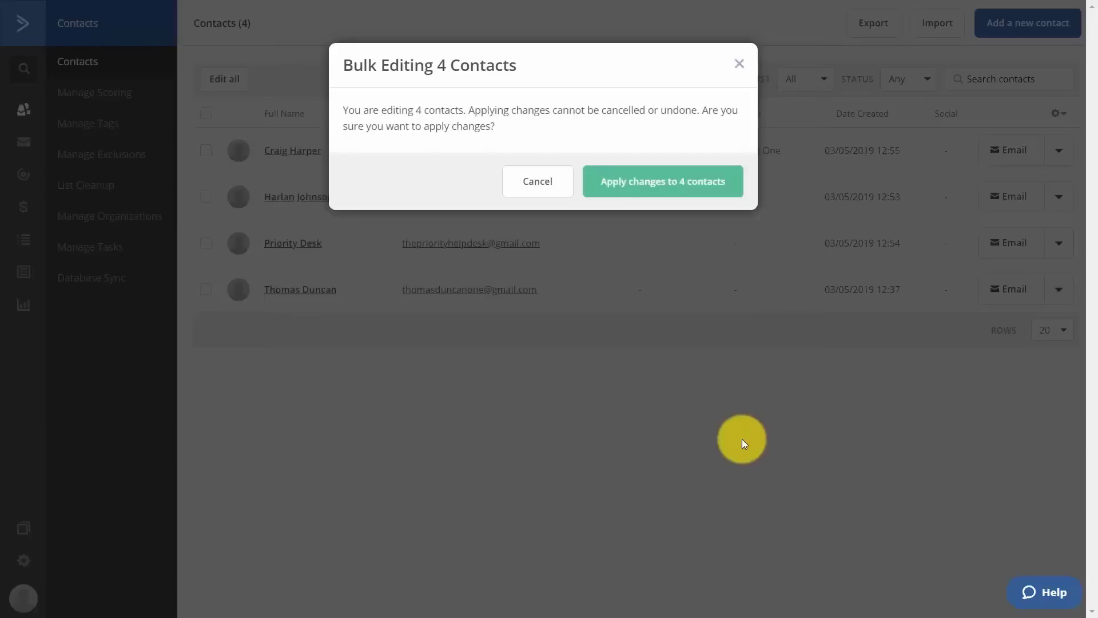
click(629, 179)
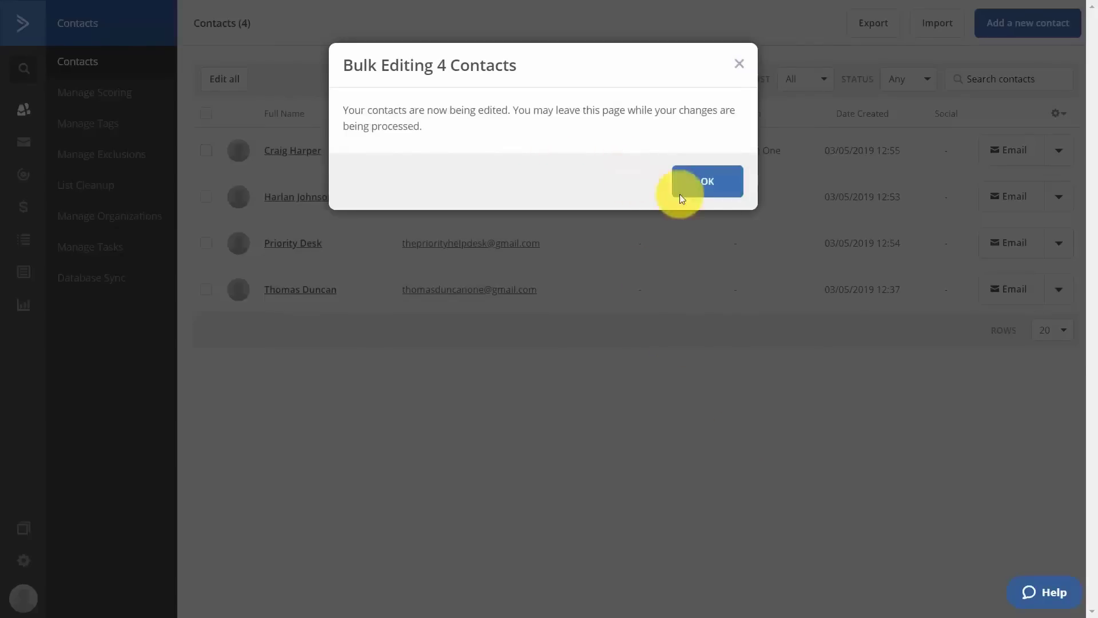
Dismiss the bulk-edit processing notice and go to the Lists page.
click(712, 181)
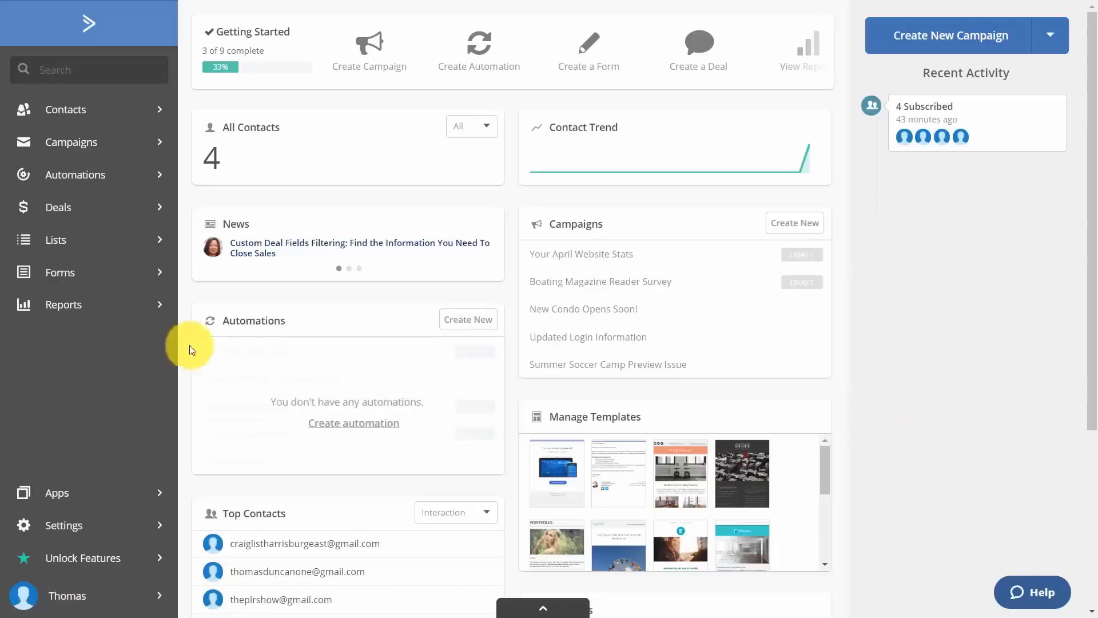
click(68, 244)
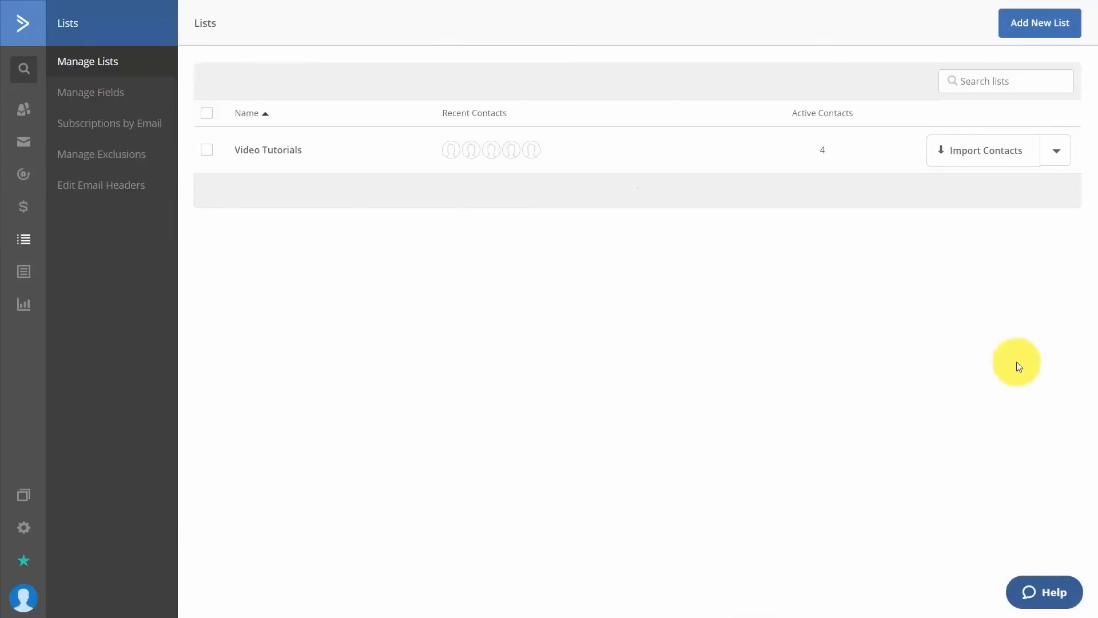
Create a training list for haon.biz with reminder 'Training for using video tutorials.'.
click(1030, 26)
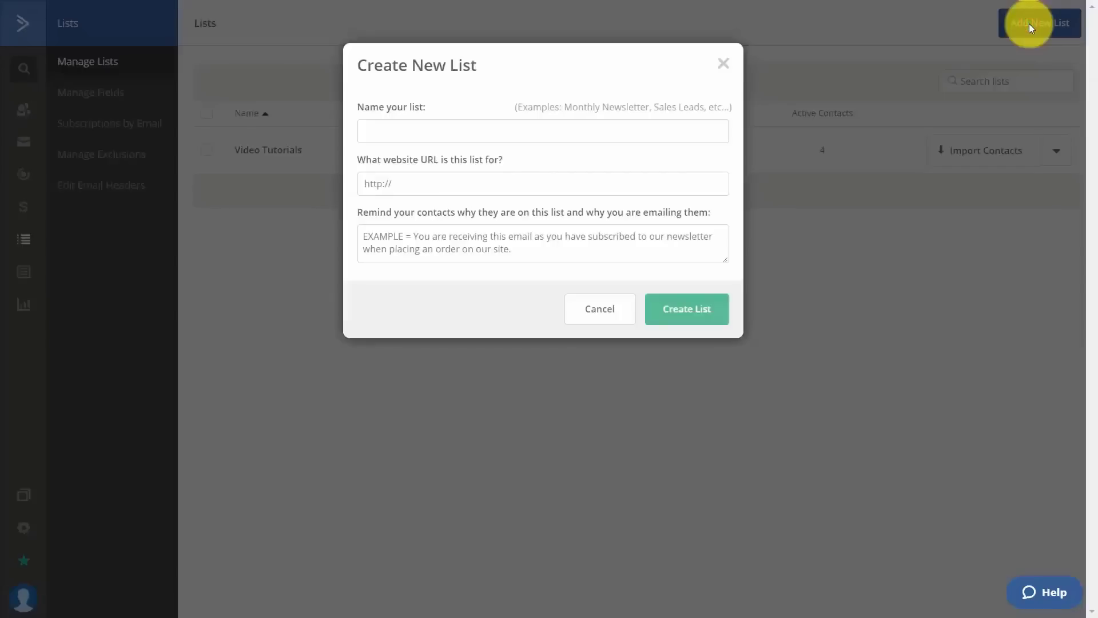
click(599, 140)
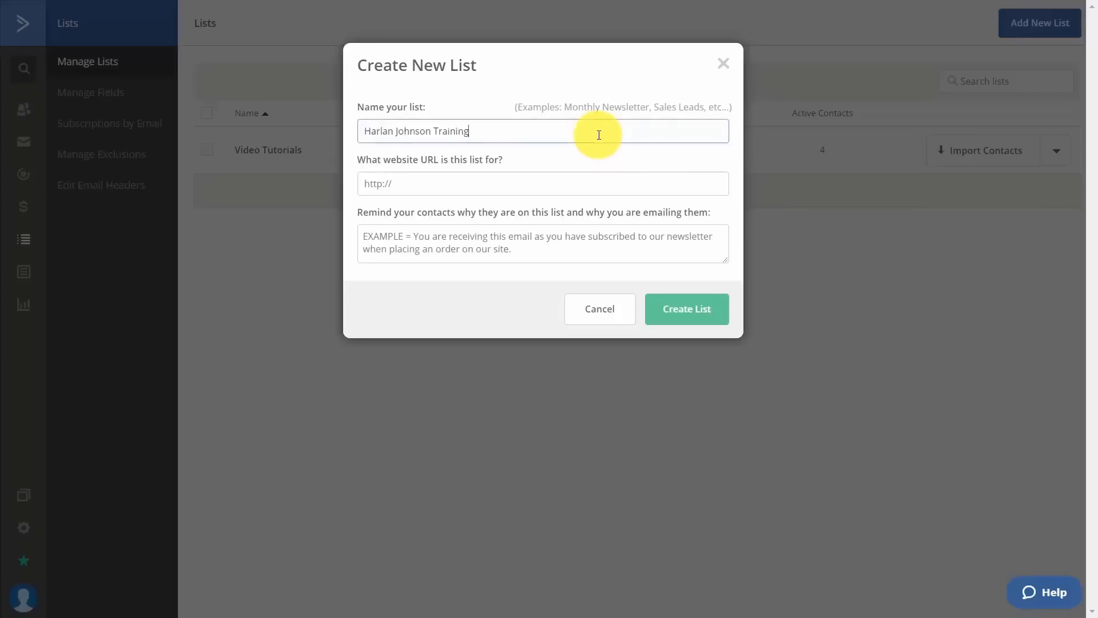
click(534, 179)
text(haon.biz)
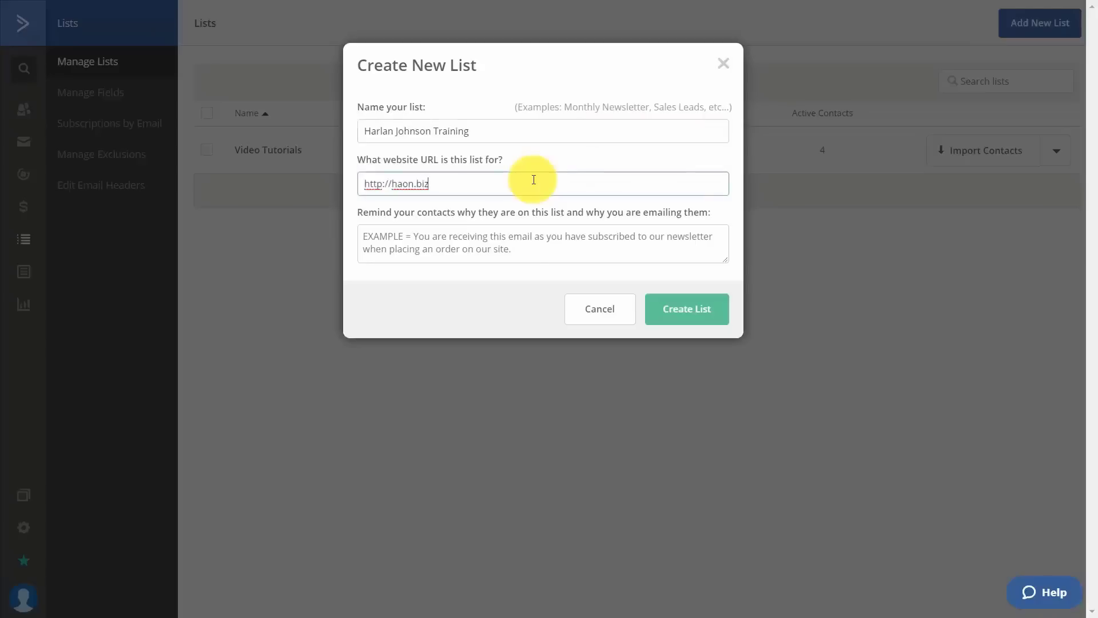
click(535, 235)
text(Training for using video tutorials.)
click(670, 314)
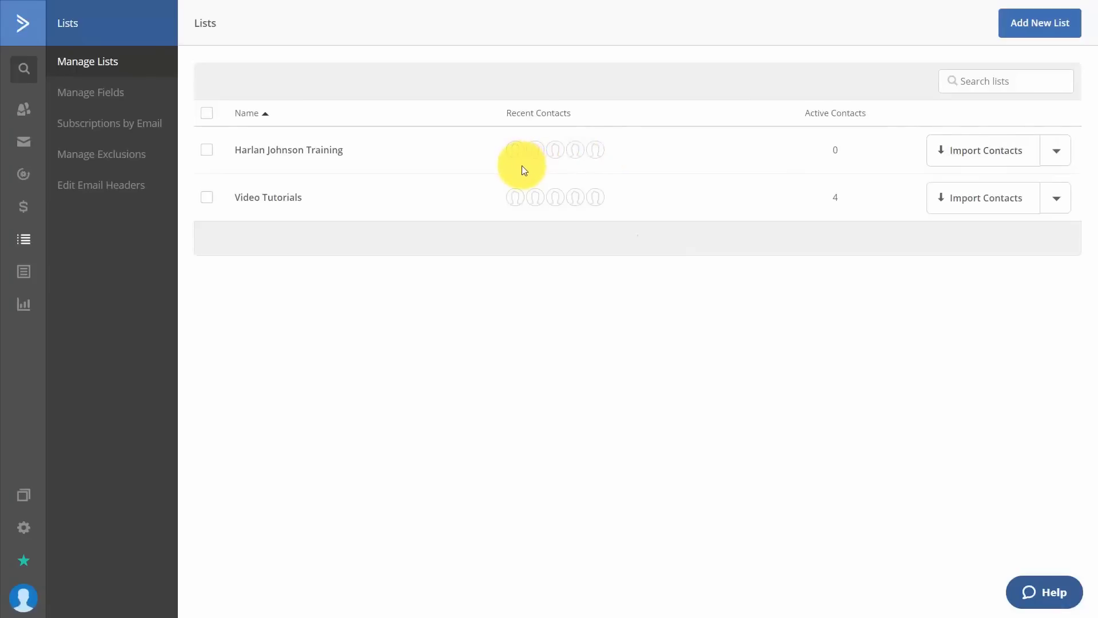
Add a subscribe-by-email address with action Subscribe covering all lists.
click(1057, 151)
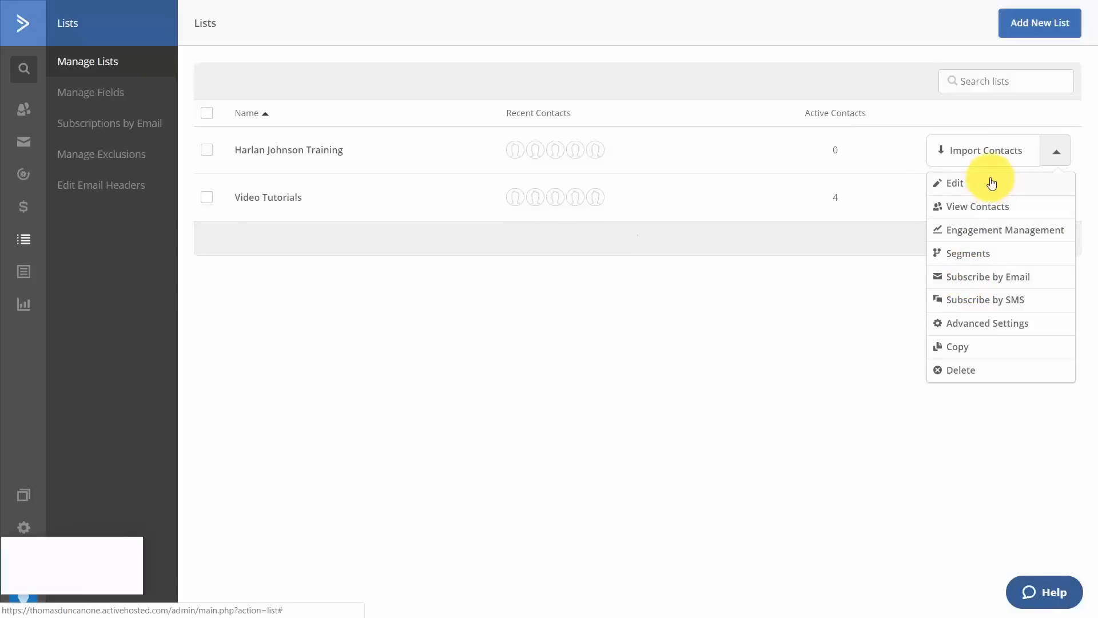
click(973, 277)
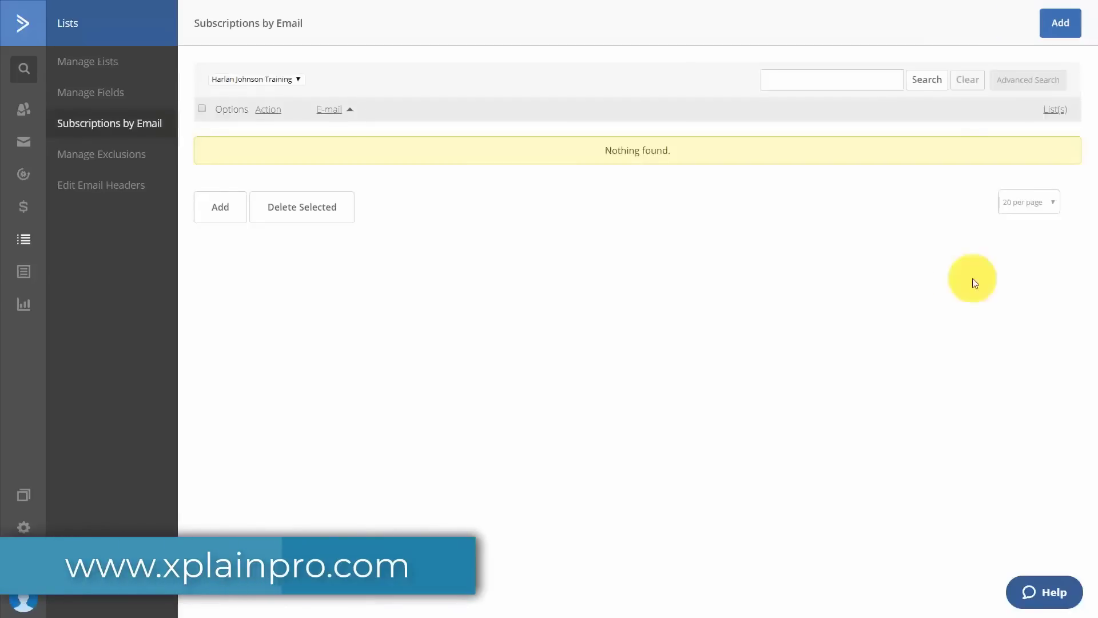
click(1055, 27)
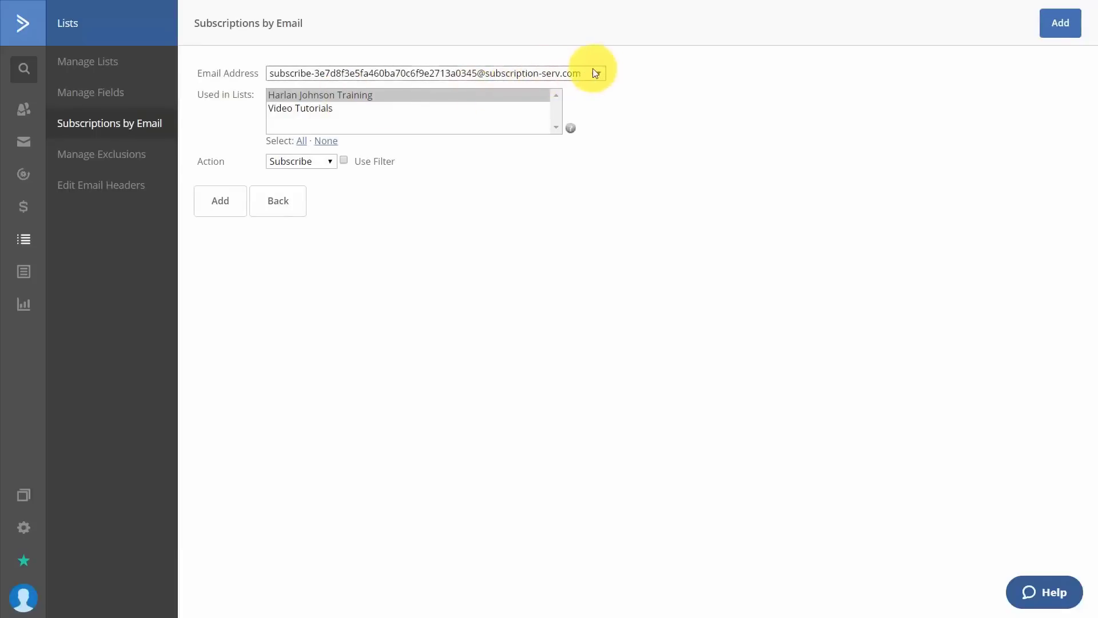
click(318, 161)
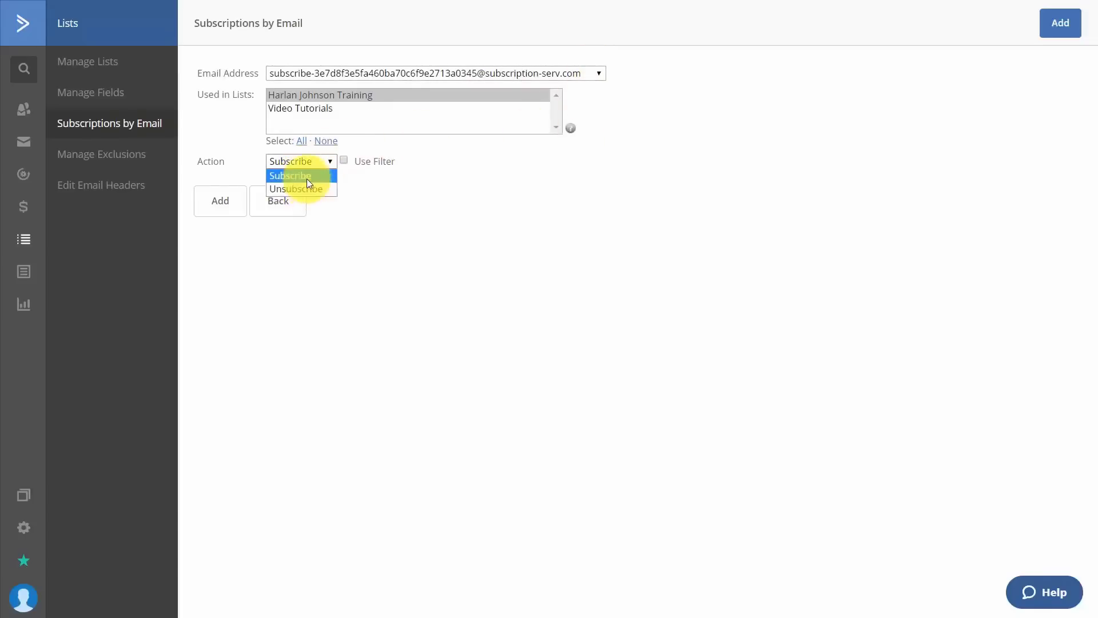
click(307, 180)
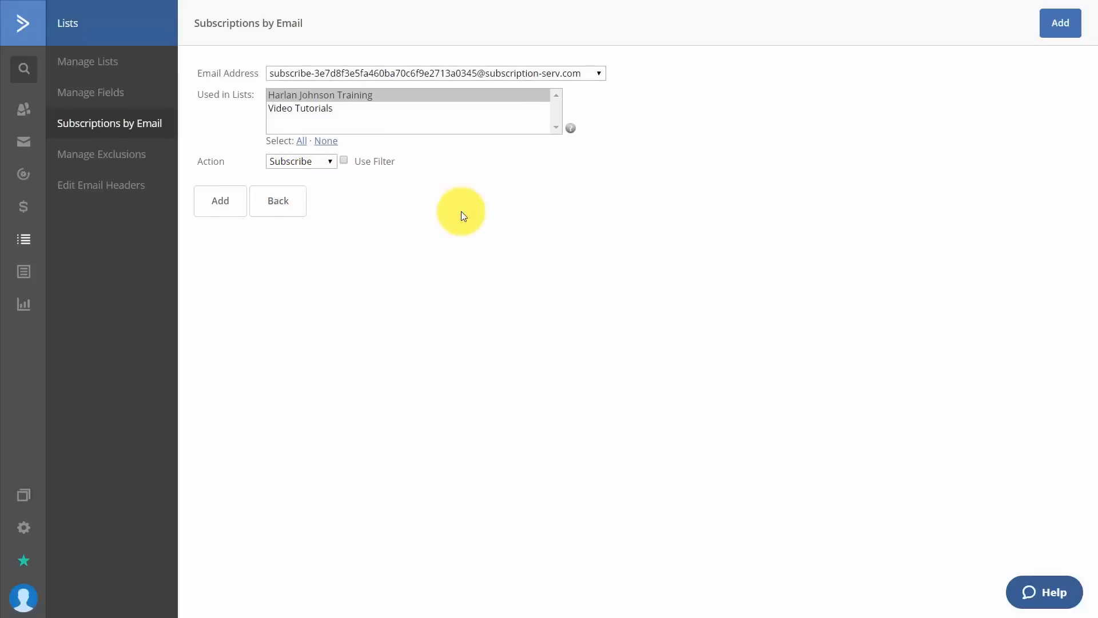
click(301, 141)
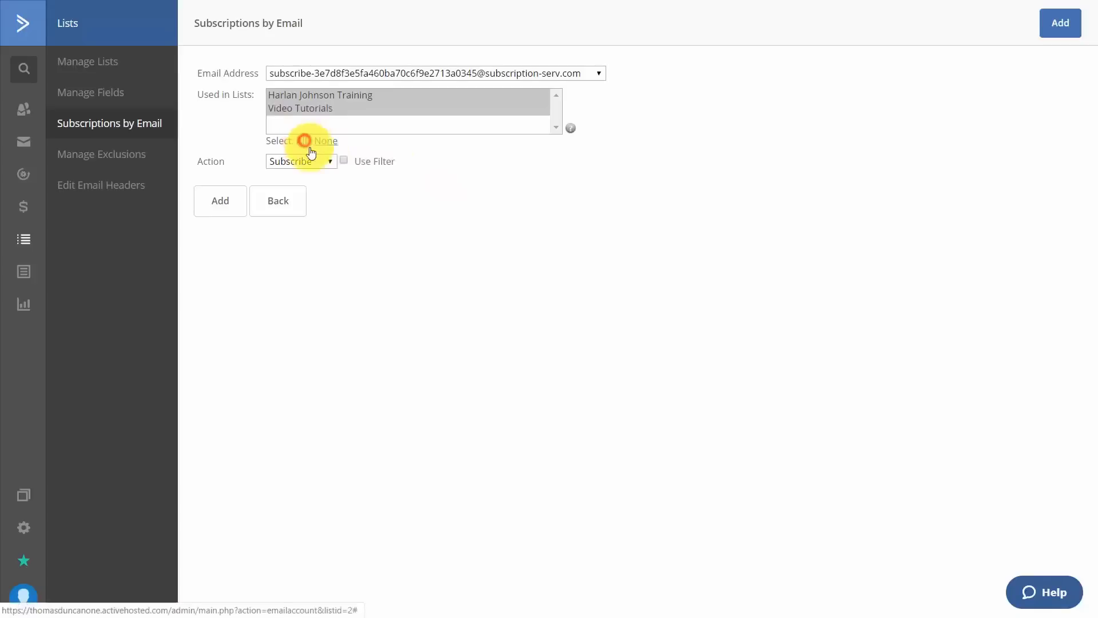
click(221, 203)
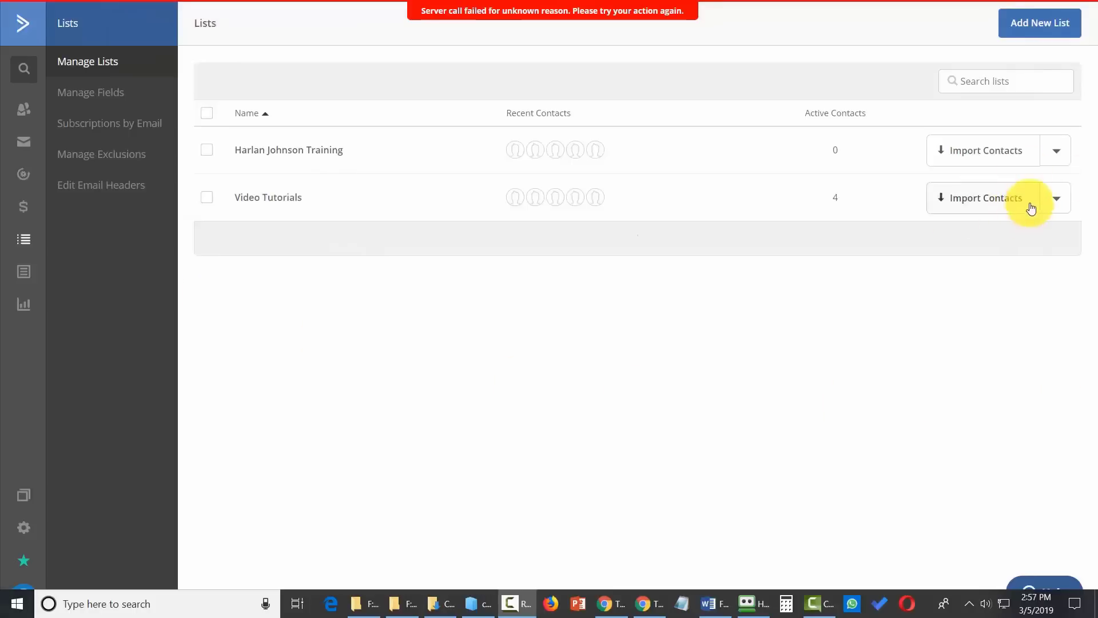
Enable Resend last campaign and Auto-post to Facebook in Video Tutorials' advanced settings.
click(1047, 201)
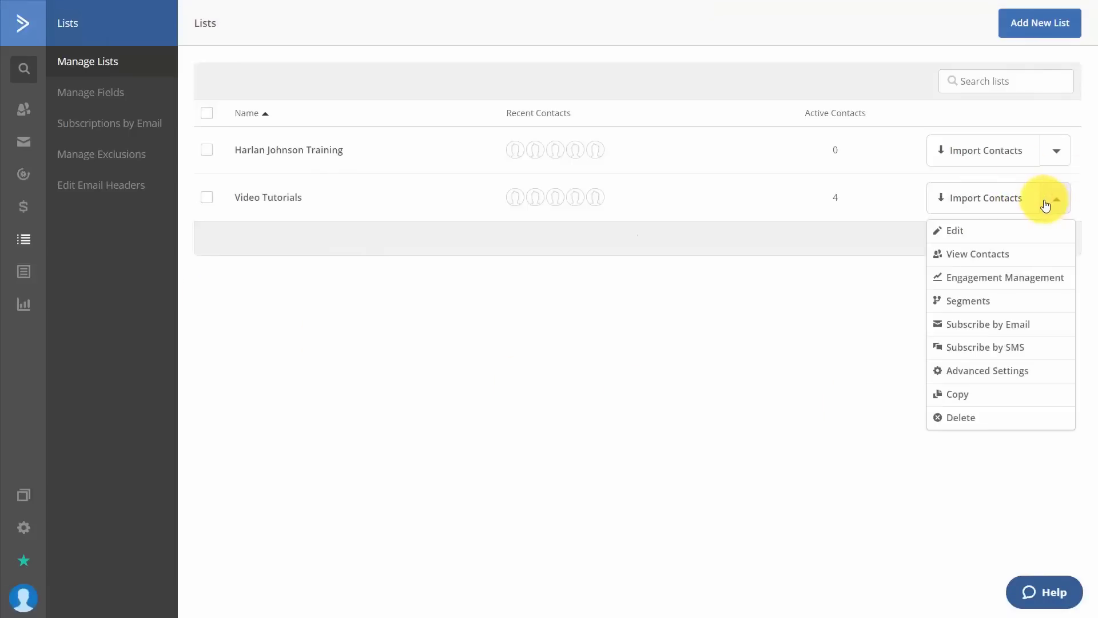
click(955, 371)
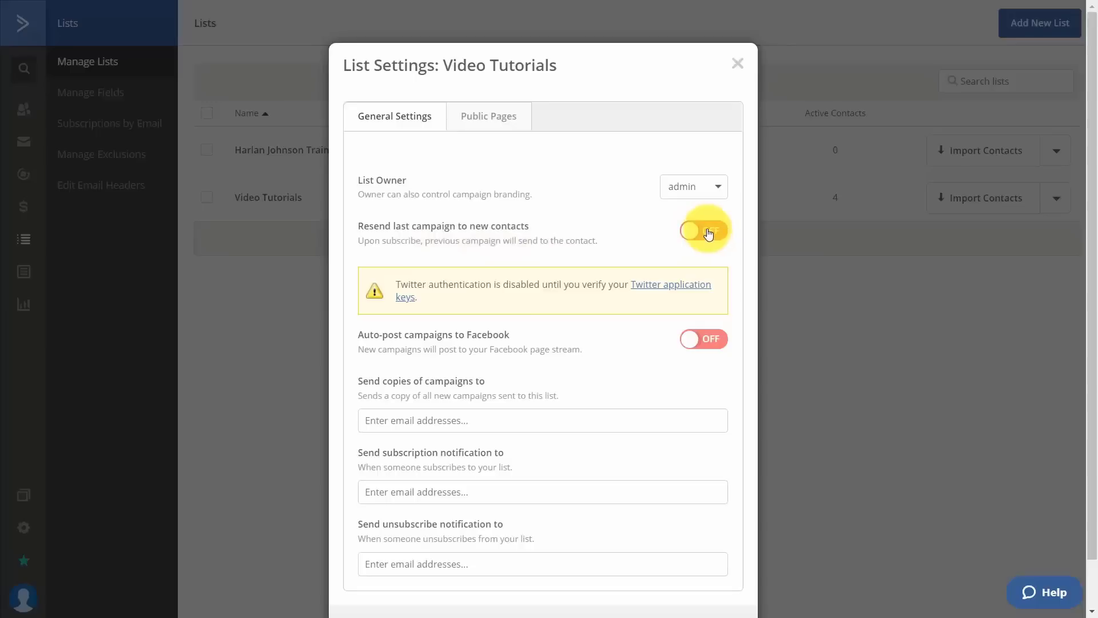
click(708, 234)
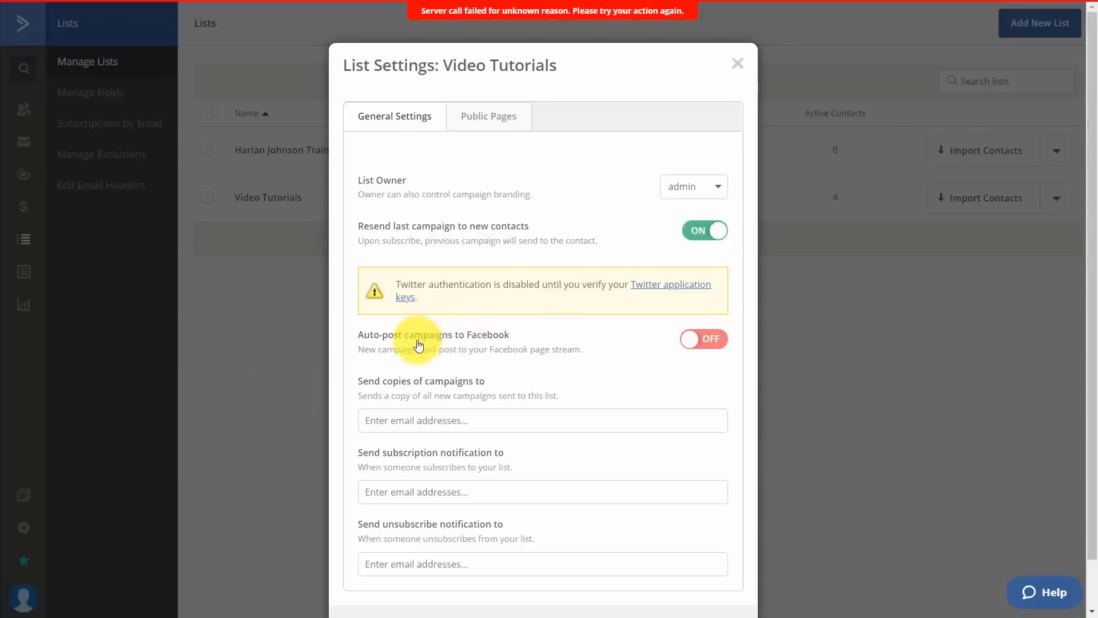
click(704, 343)
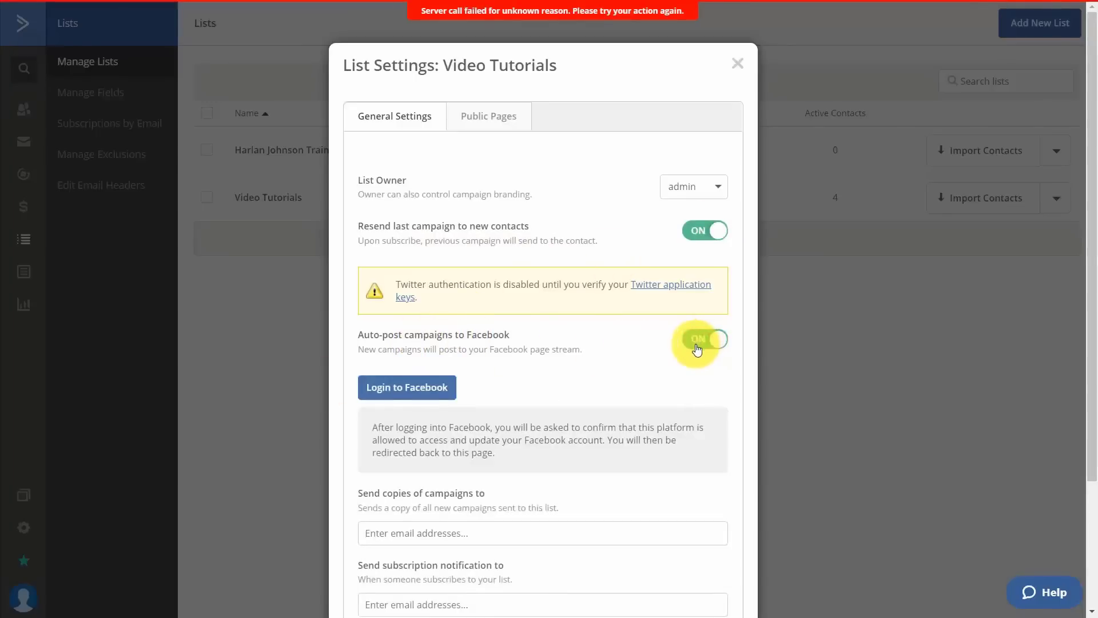
scroll(711, 290, down, 3)
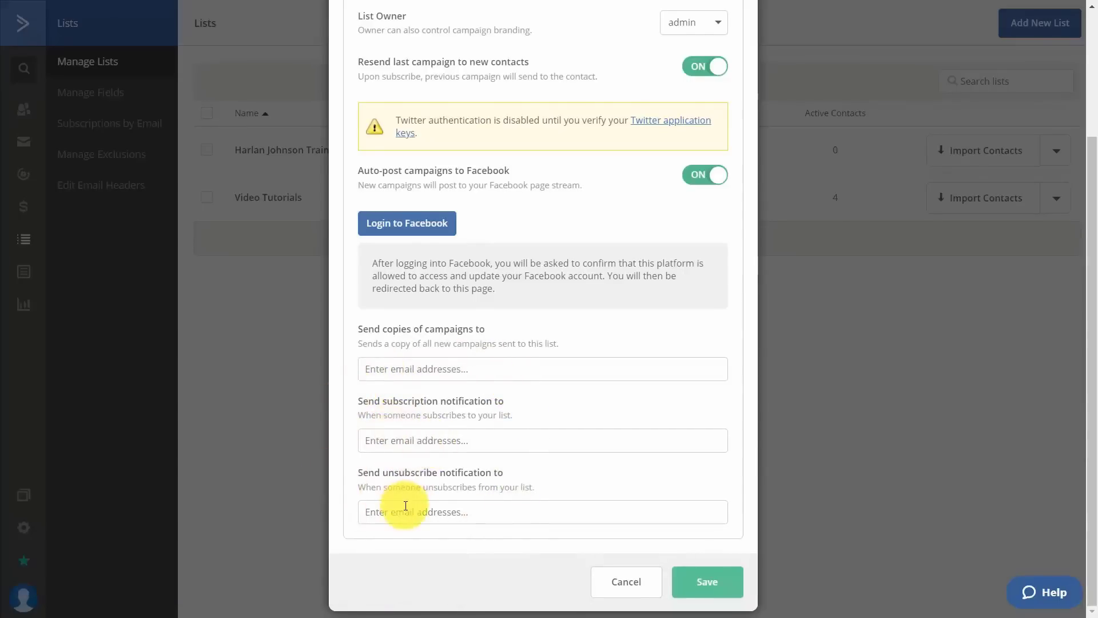
scroll(406, 506, up, 3)
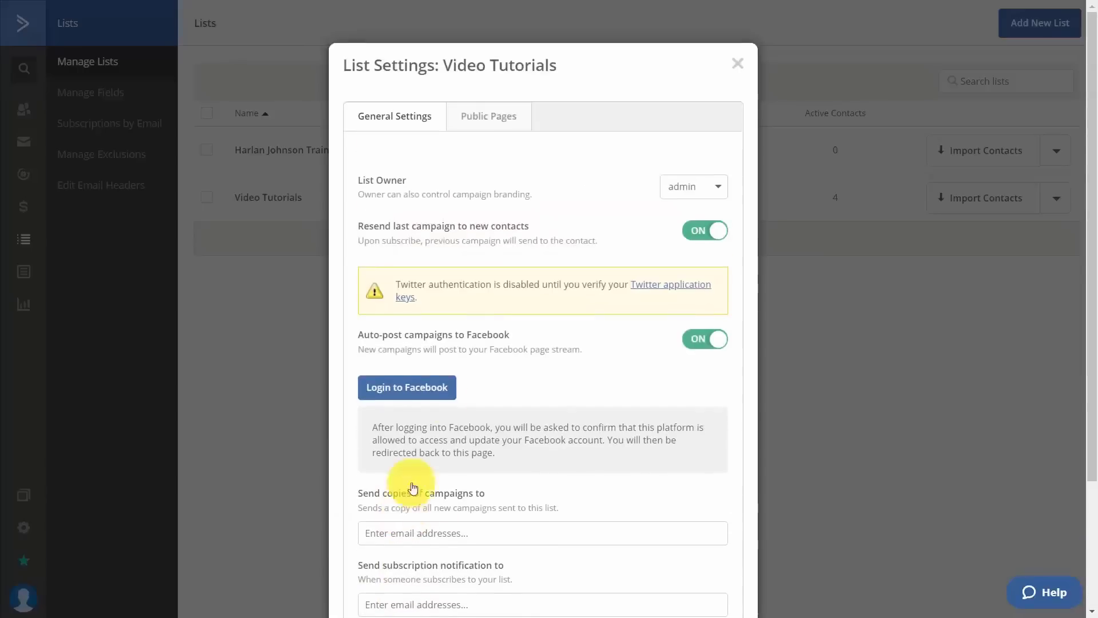
click(478, 133)
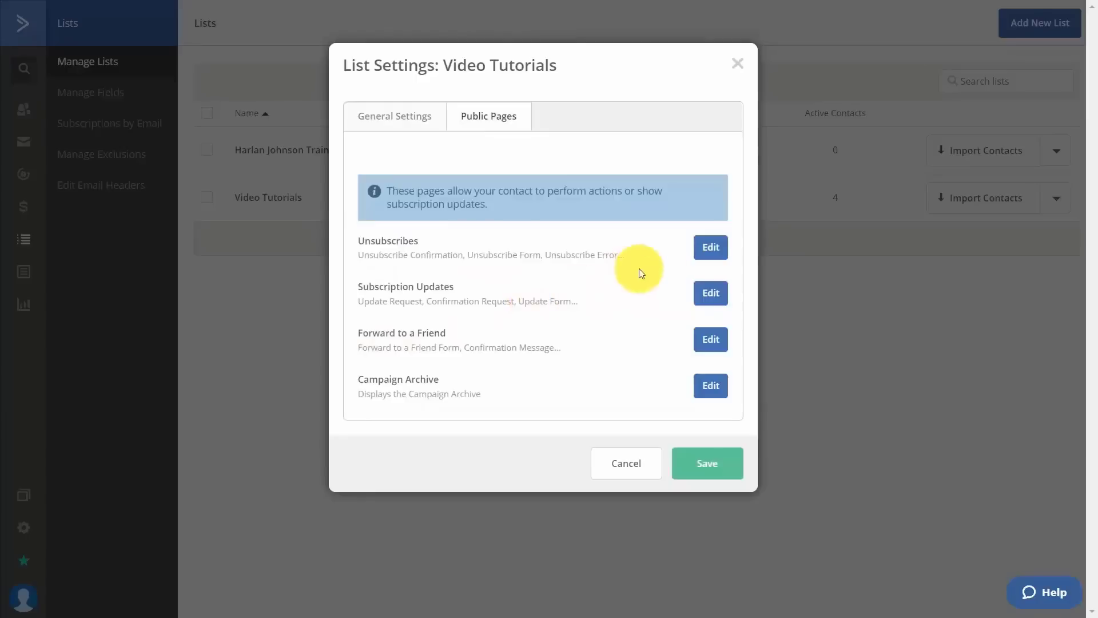
Review the Video Tutorials unsubscribe pages and the Default unsubscription form.
click(708, 250)
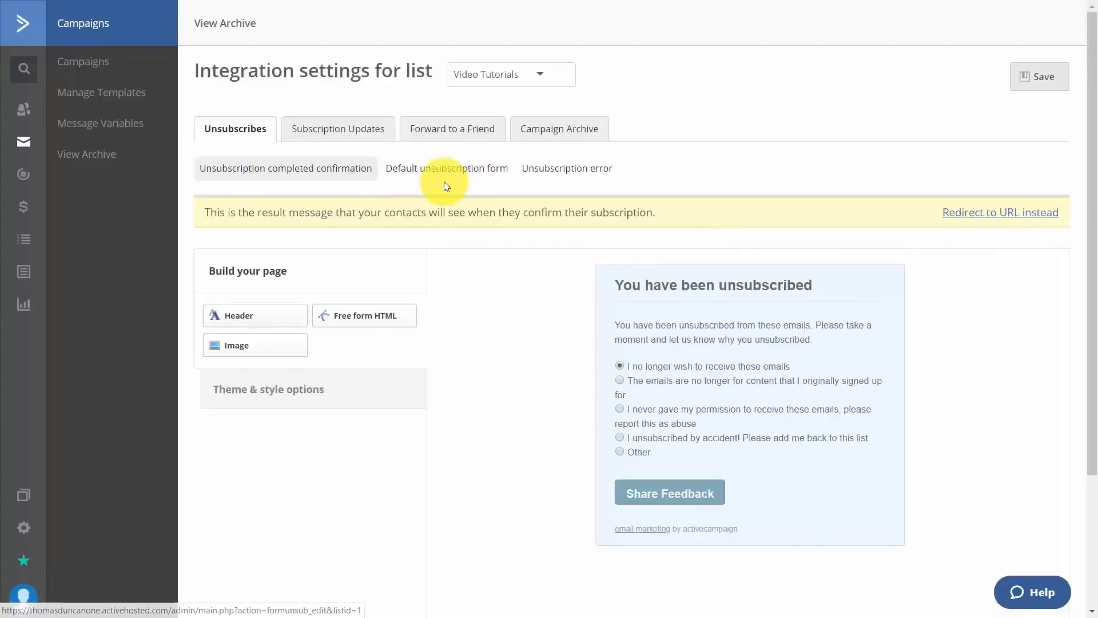
click(486, 170)
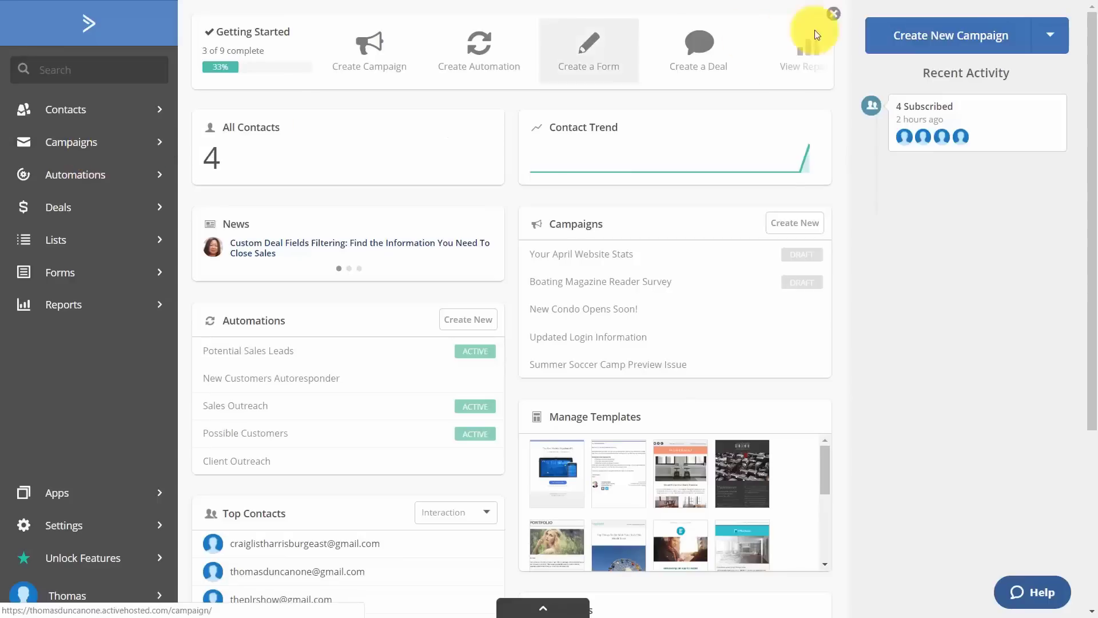
Start a new campaign from the dashboard's Create New Campaign button.
click(909, 37)
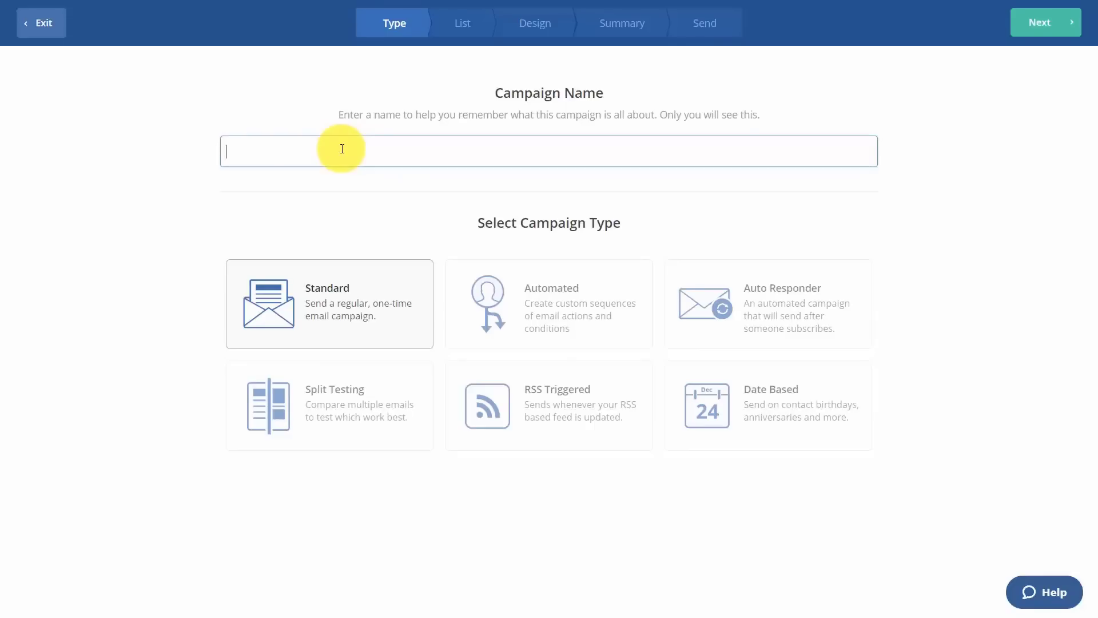
Enter the campaign's name and choose the Video Tutorials list as its recipients.
text(Thomas Duncan Videos)
click(1048, 26)
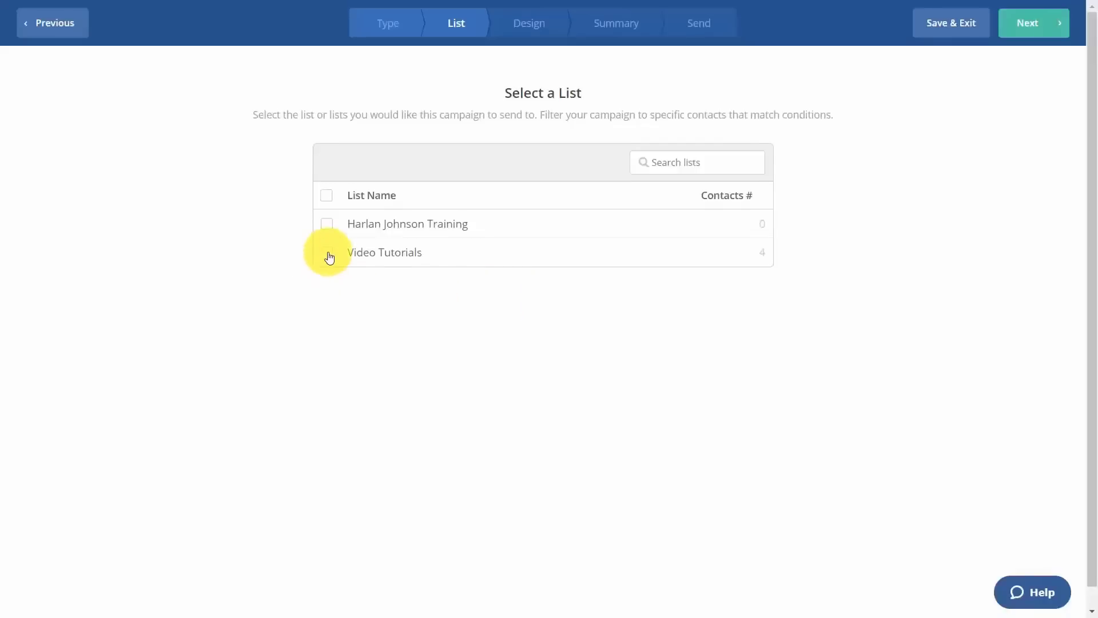
click(328, 253)
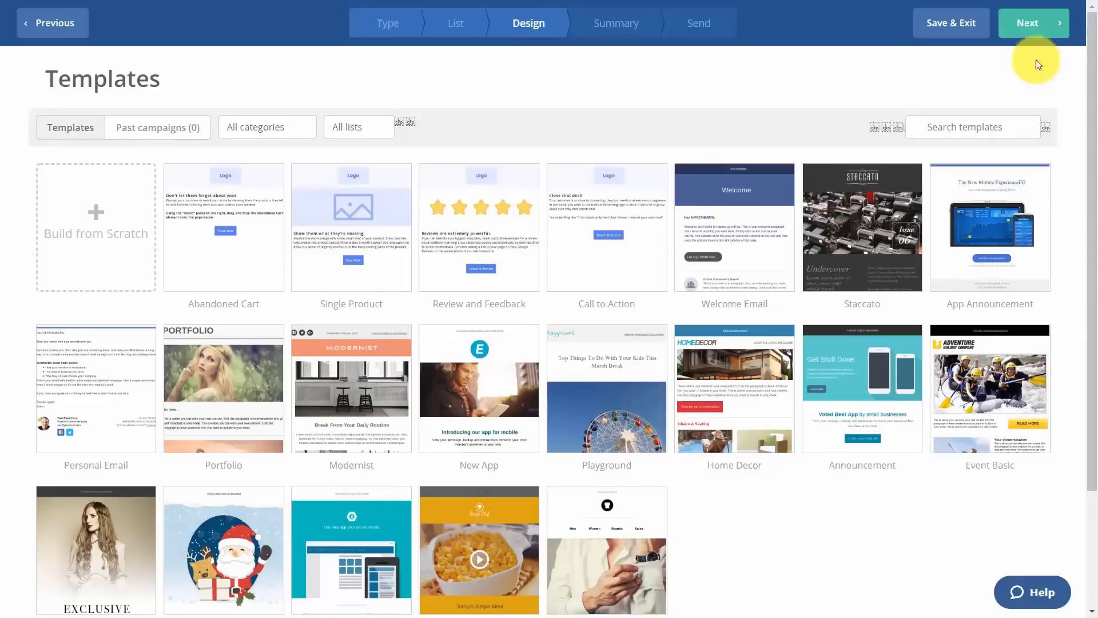
Build a Text Only email from scratch with the subject 'The Tutorials You Have'.
click(109, 206)
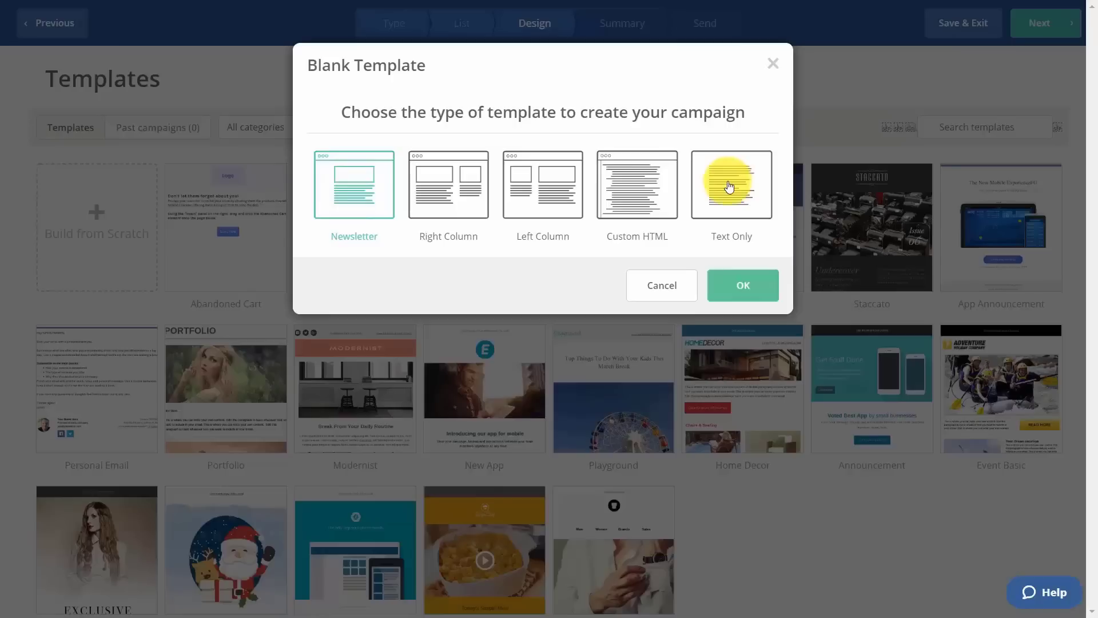
click(729, 187)
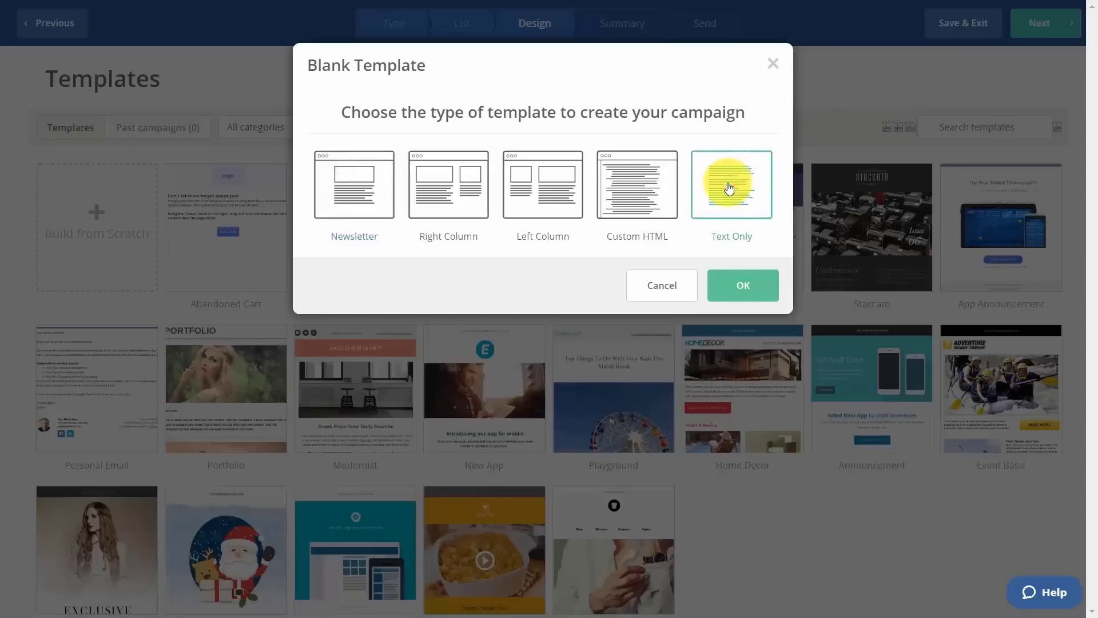
click(725, 294)
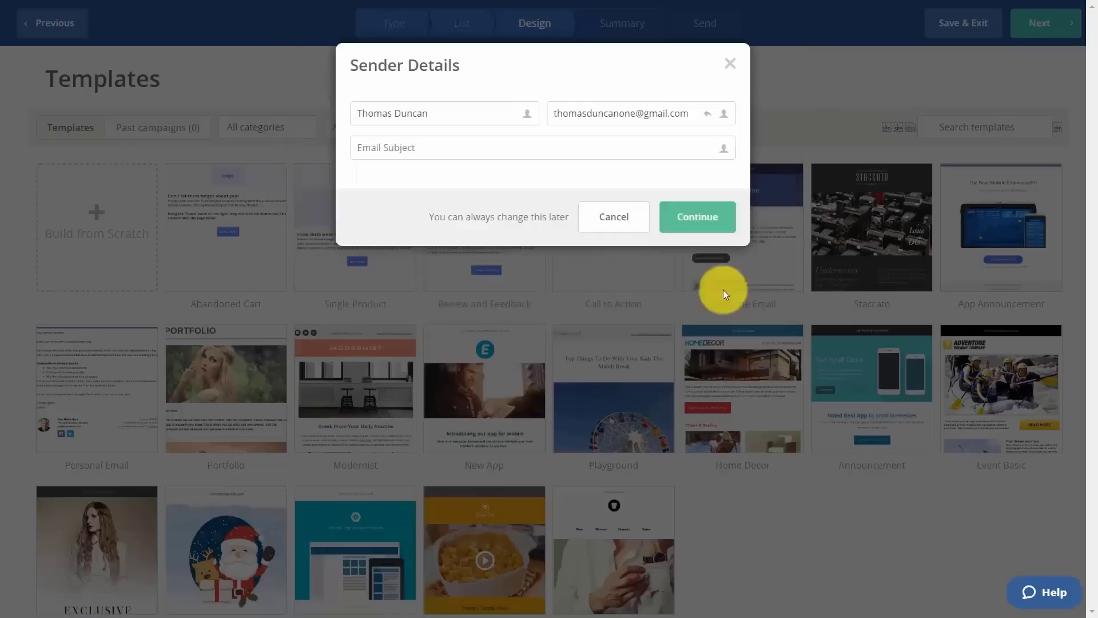
click(398, 146)
text(The Tutorials You Have)
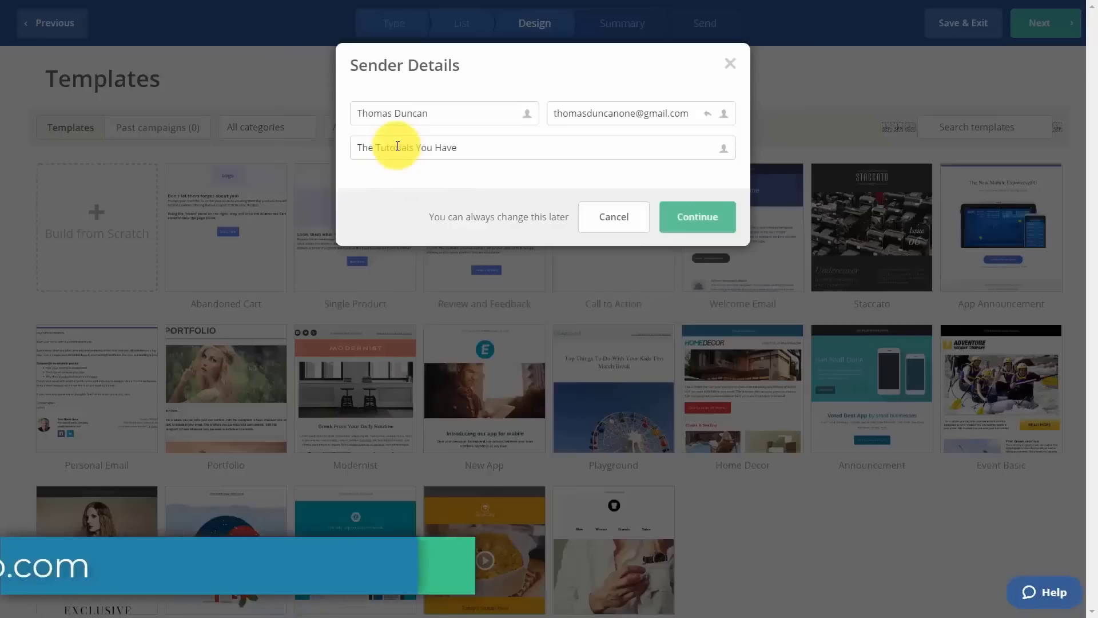
click(694, 220)
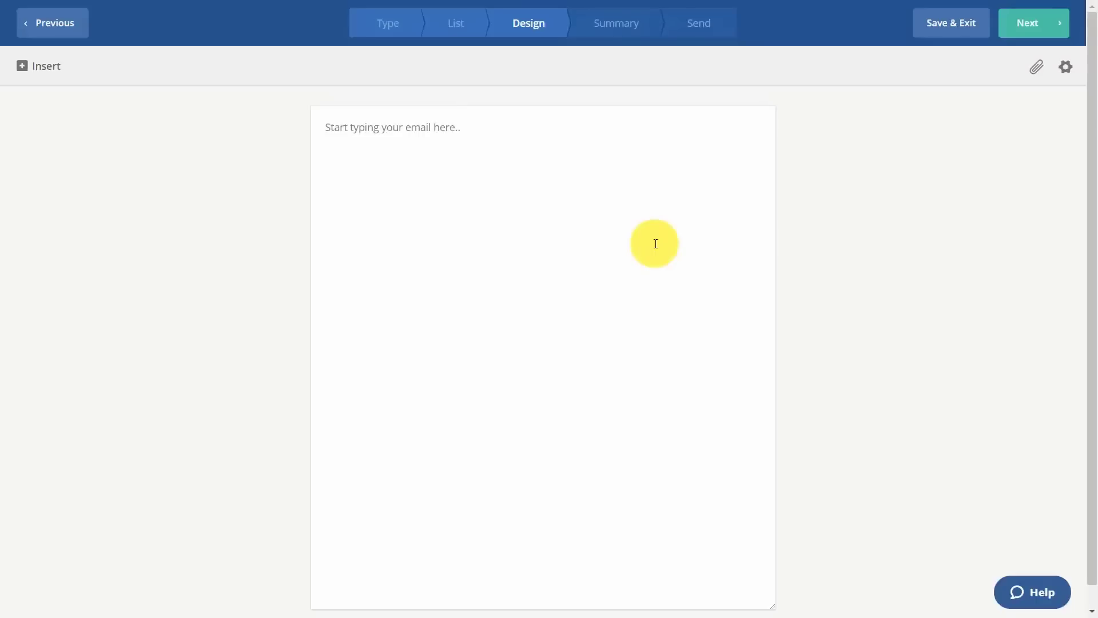
Paste the dissertation article into the body and insert a First Name personalization tag.
key(ctrl+v)
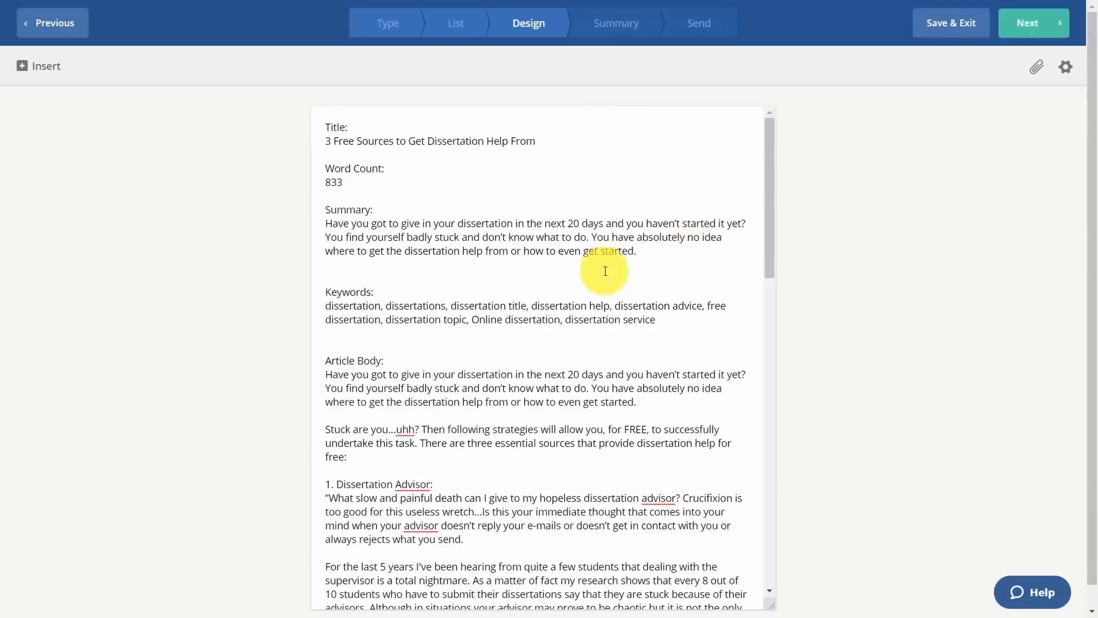
scroll(610, 283, down, 3)
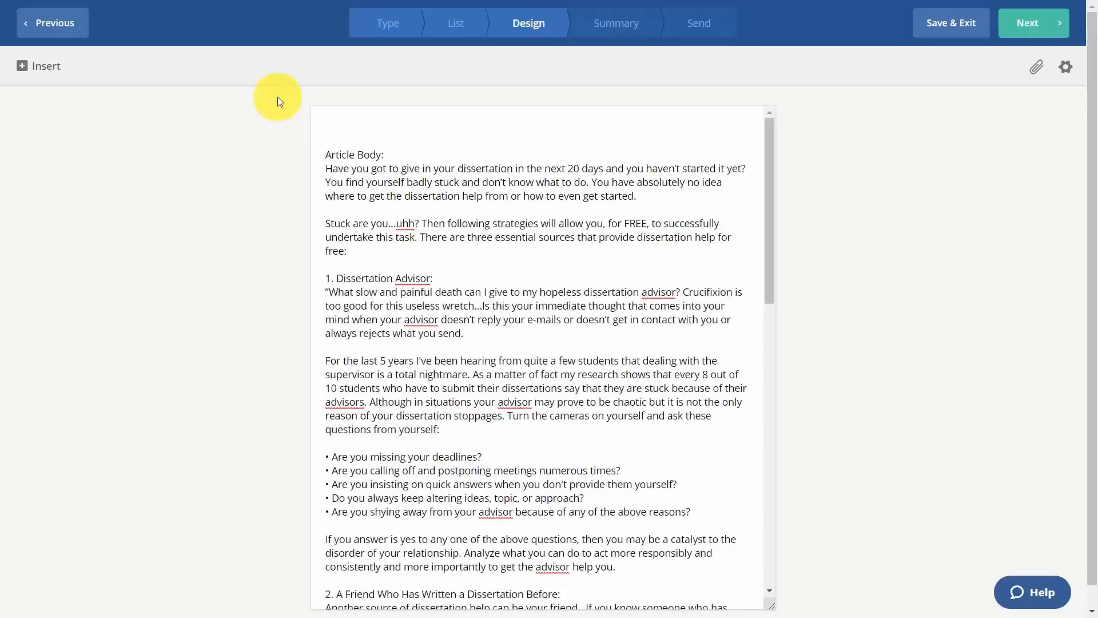
click(36, 70)
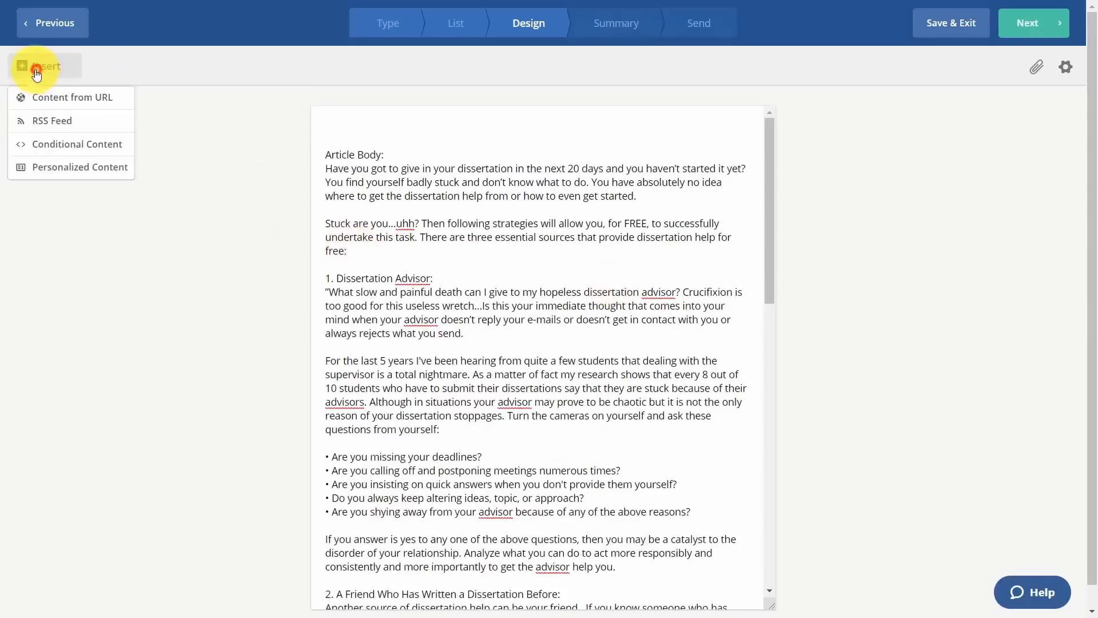
click(74, 167)
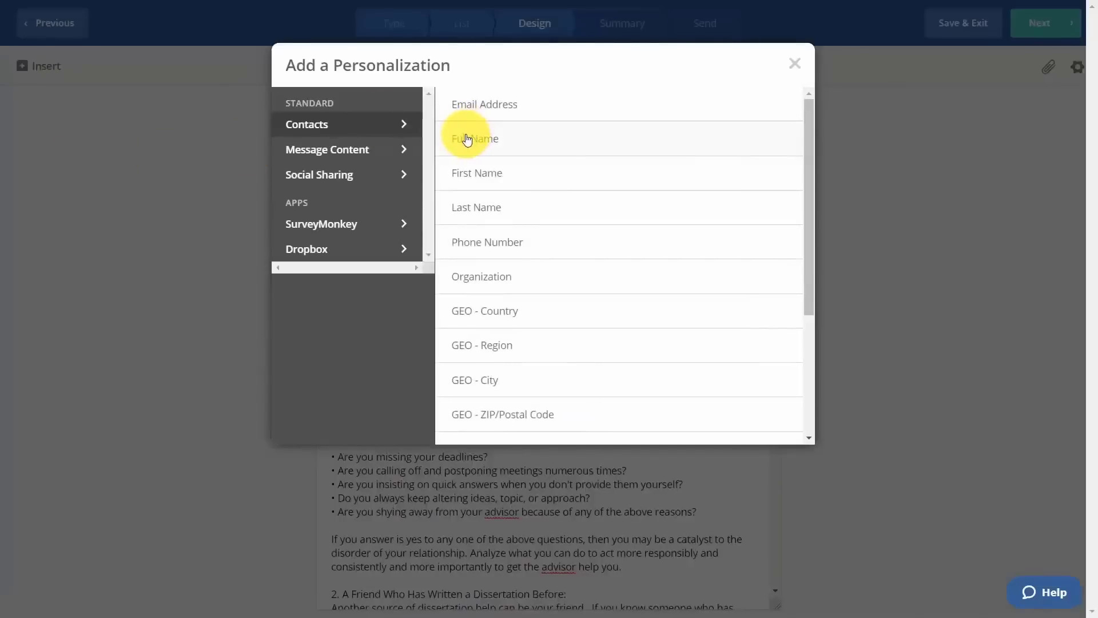
click(490, 180)
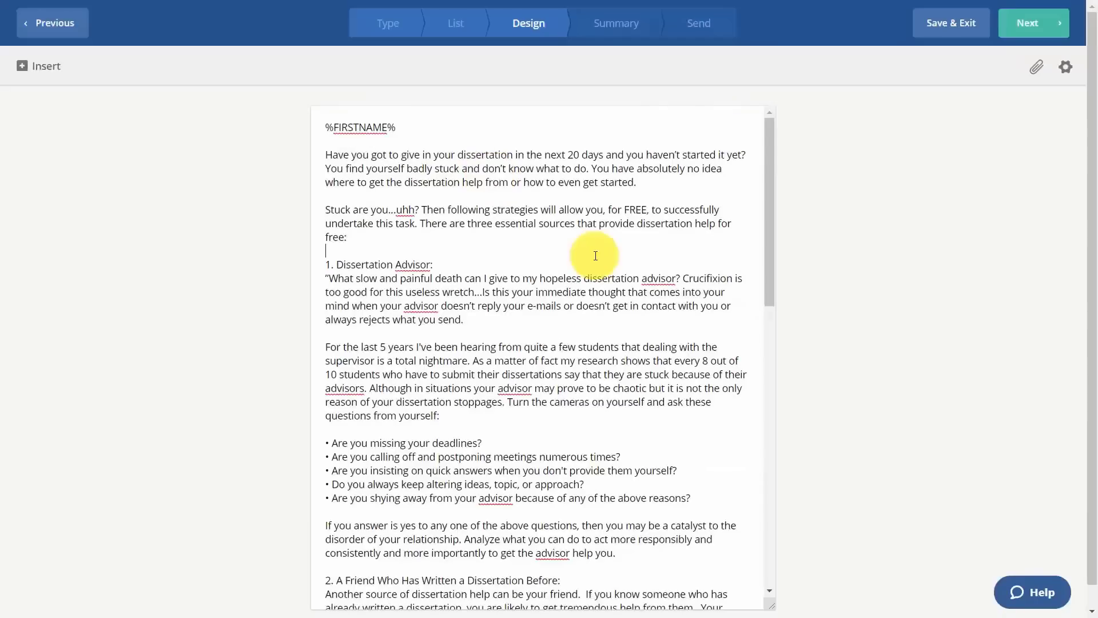
click(596, 255)
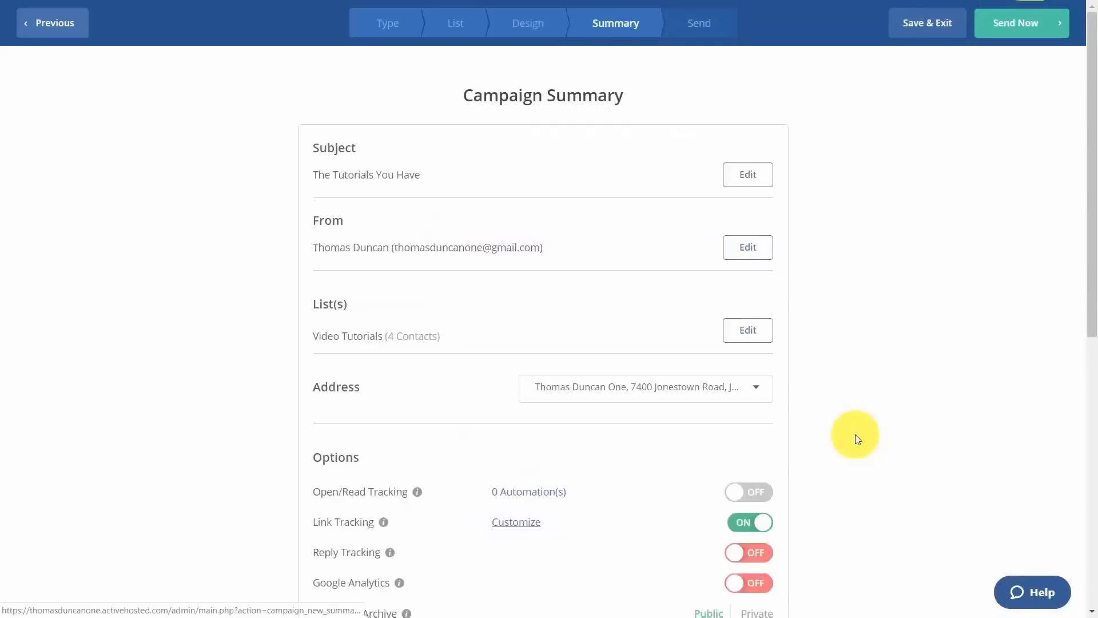
Scroll through the Campaign Summary, checking tracking, schedule, test email and spam check results.
scroll(819, 129, down, 4)
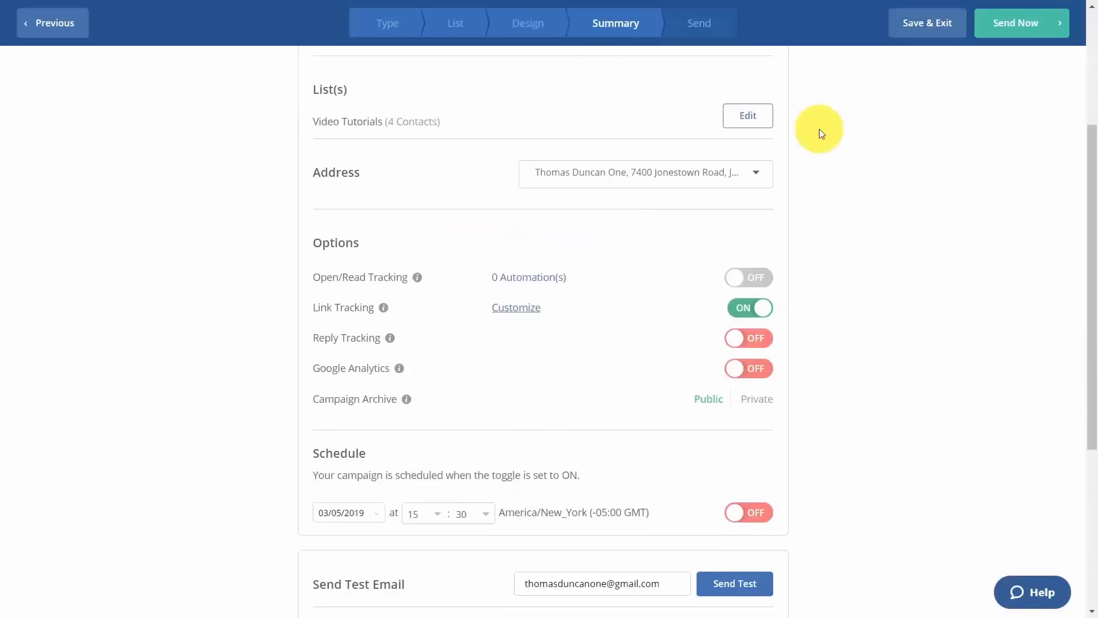
scroll(819, 129, down, 1)
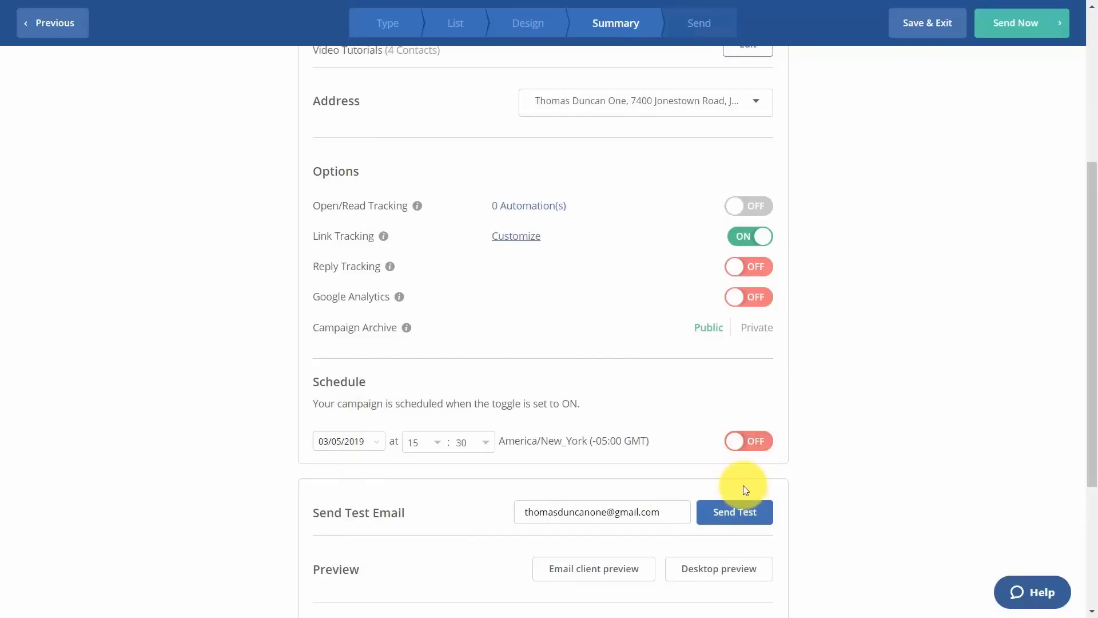
scroll(741, 485, down, 3)
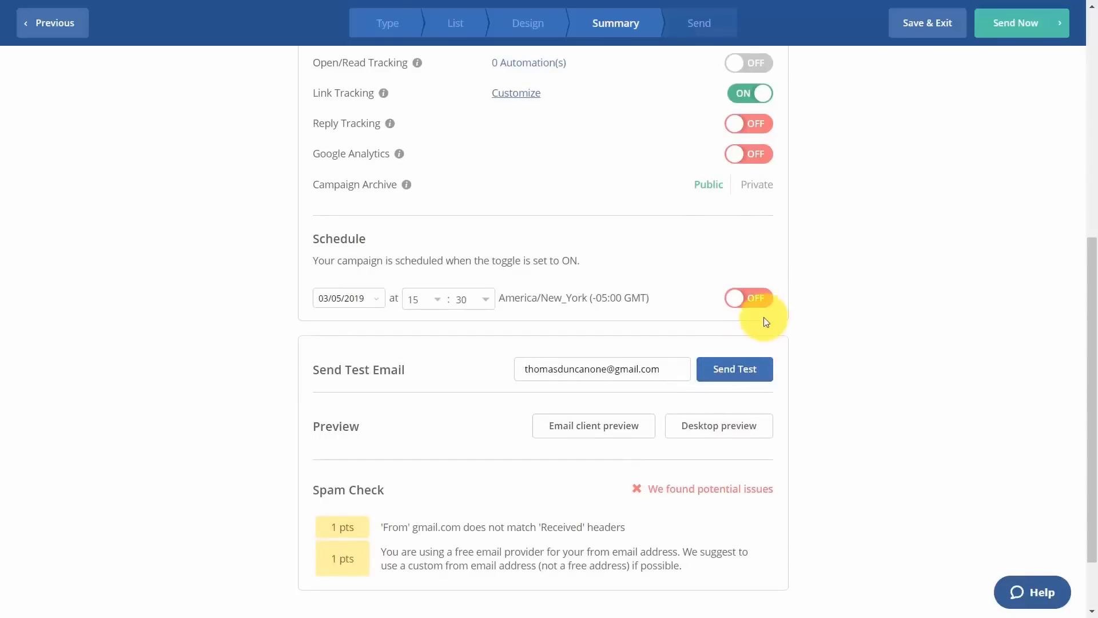
scroll(733, 328, down, 2)
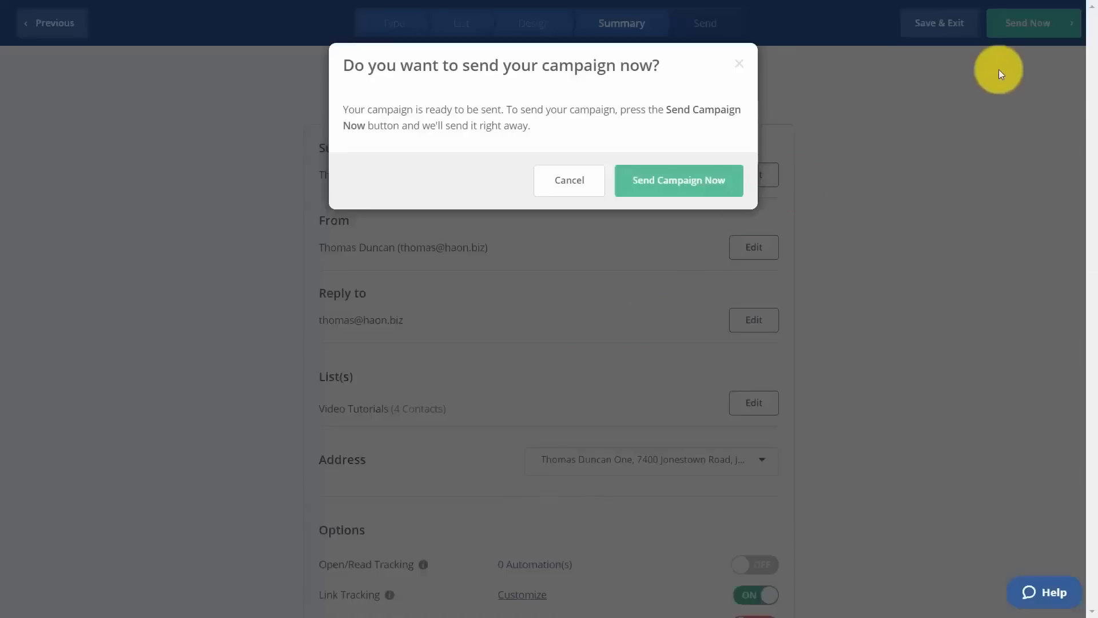
Confirm sending the campaign now to the Video Tutorials list.
click(664, 183)
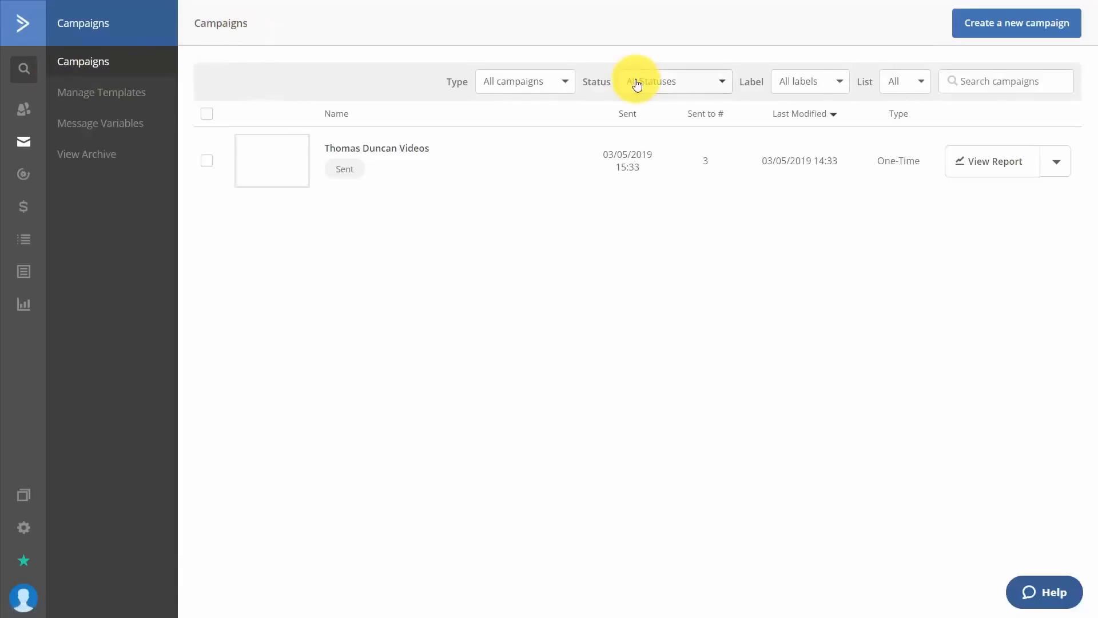
Go to Manage Templates and open the Message Variables page showing %mysignature%.
click(109, 93)
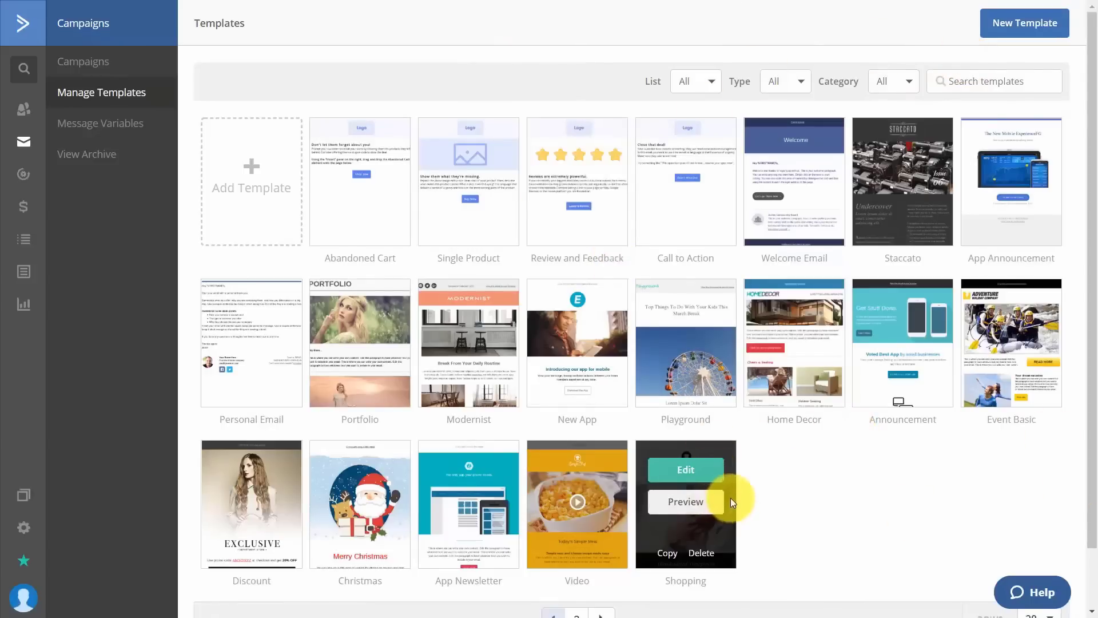
click(132, 125)
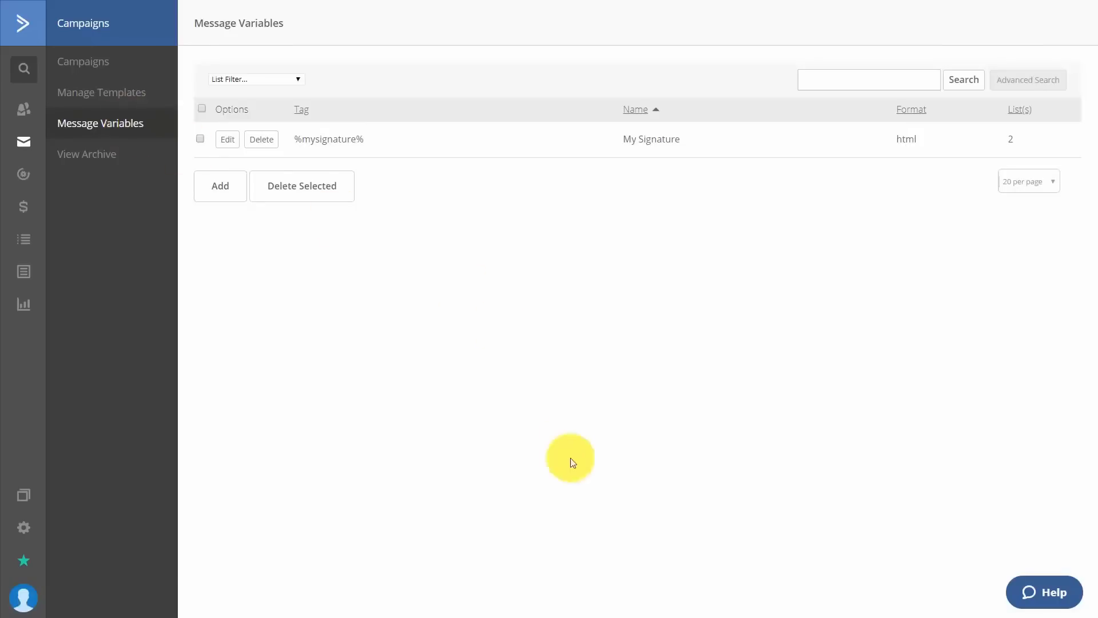
Add a new message variable with a personal signature name and the tag tsignature.
click(211, 192)
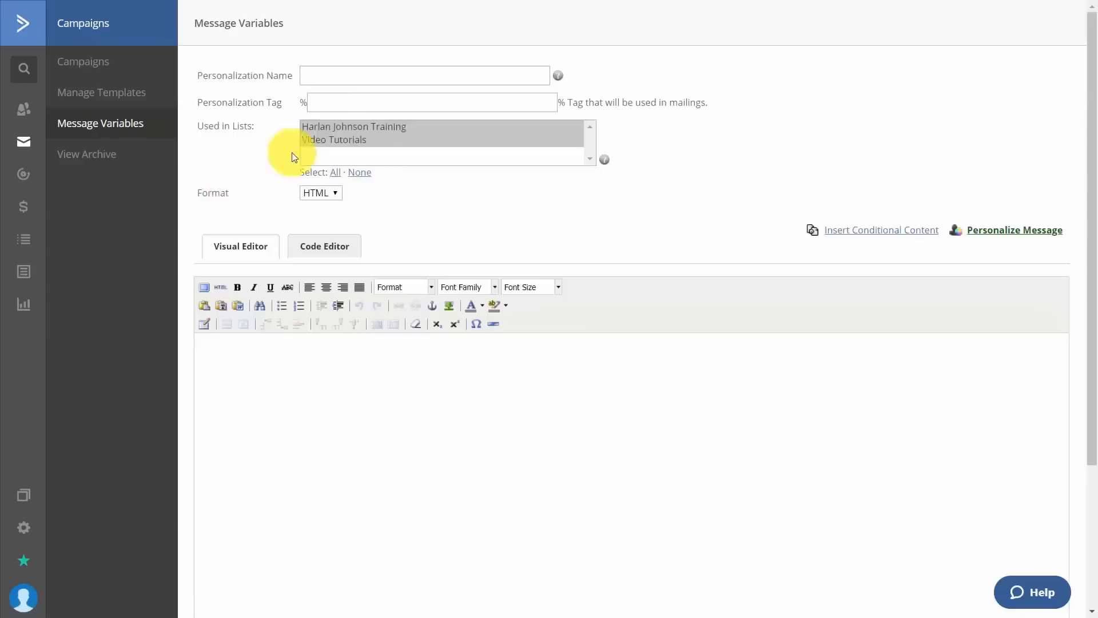
click(350, 77)
text(My Signature for Thomas)
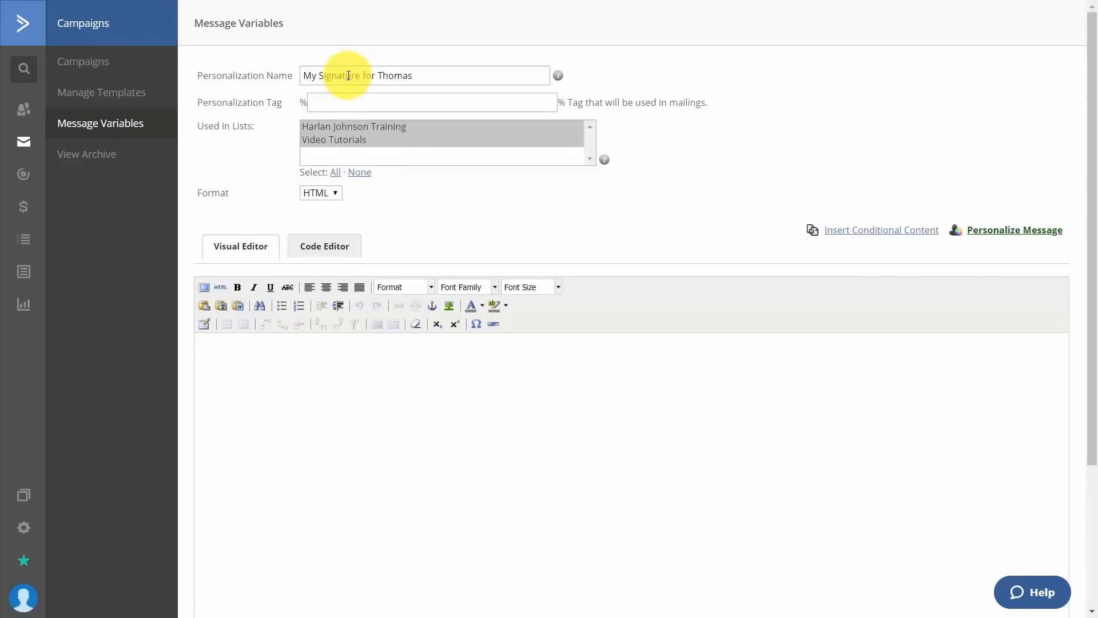
click(371, 104)
text(tsignature)
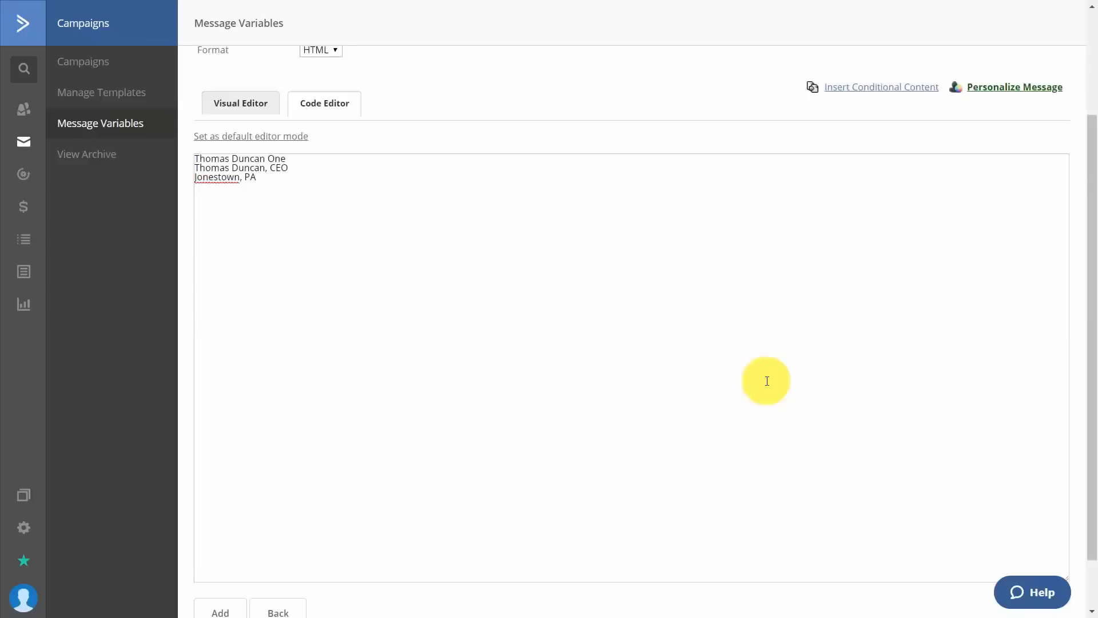
scroll(370, 223, down, 1)
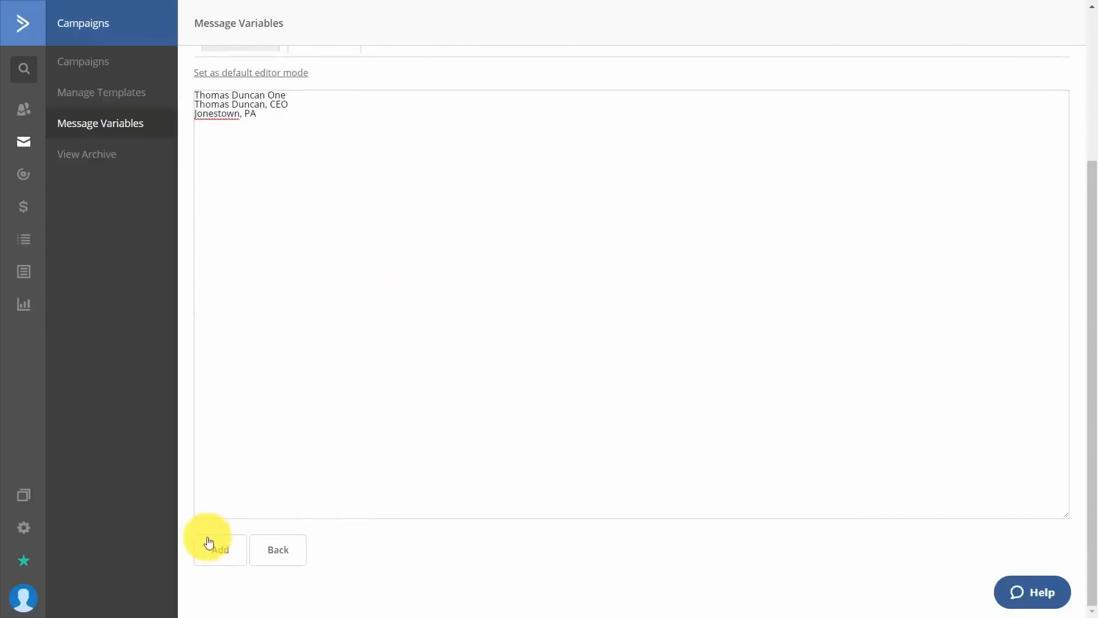
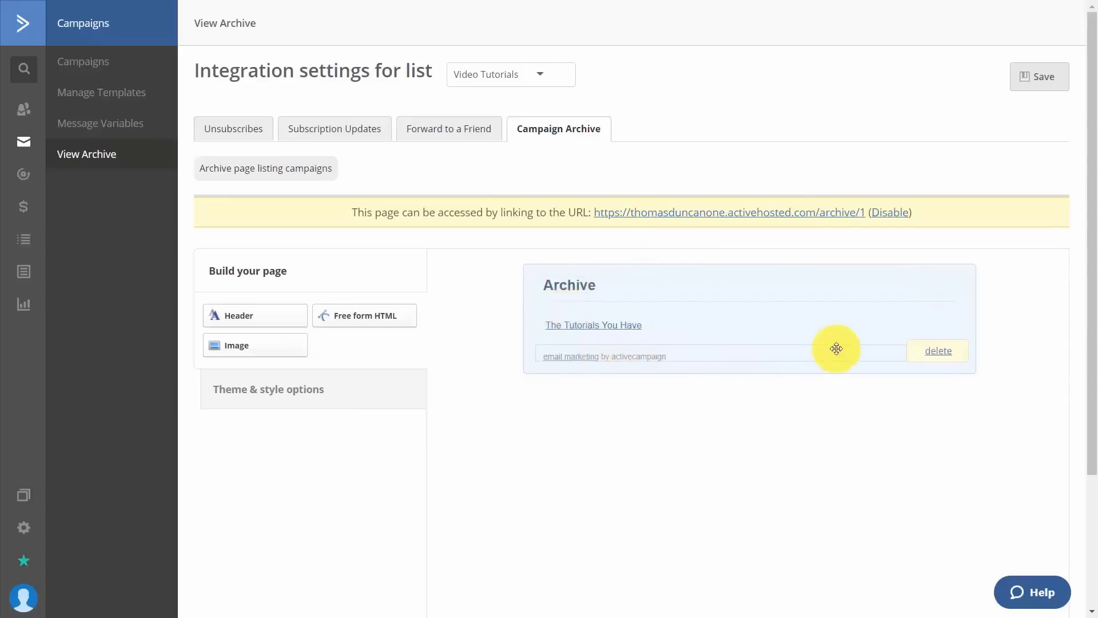
Save the Campaign Archive integration settings for the Video Tutorials list.
click(1036, 79)
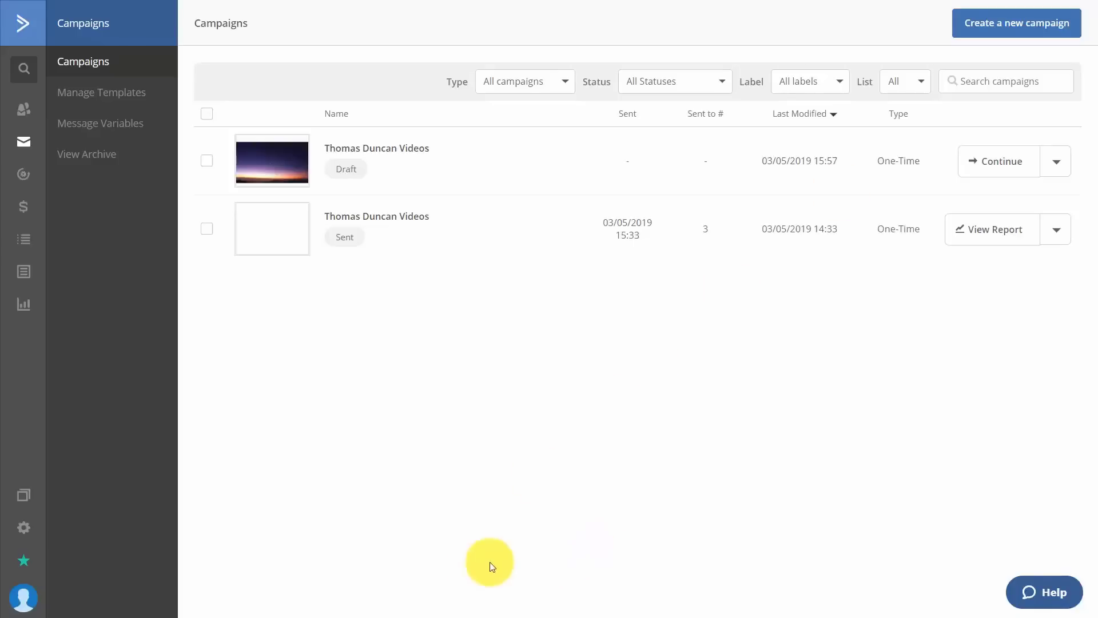
Create an auto-responder campaign named 'Thomas Duncan Series' for the Video Tutorials list.
click(981, 29)
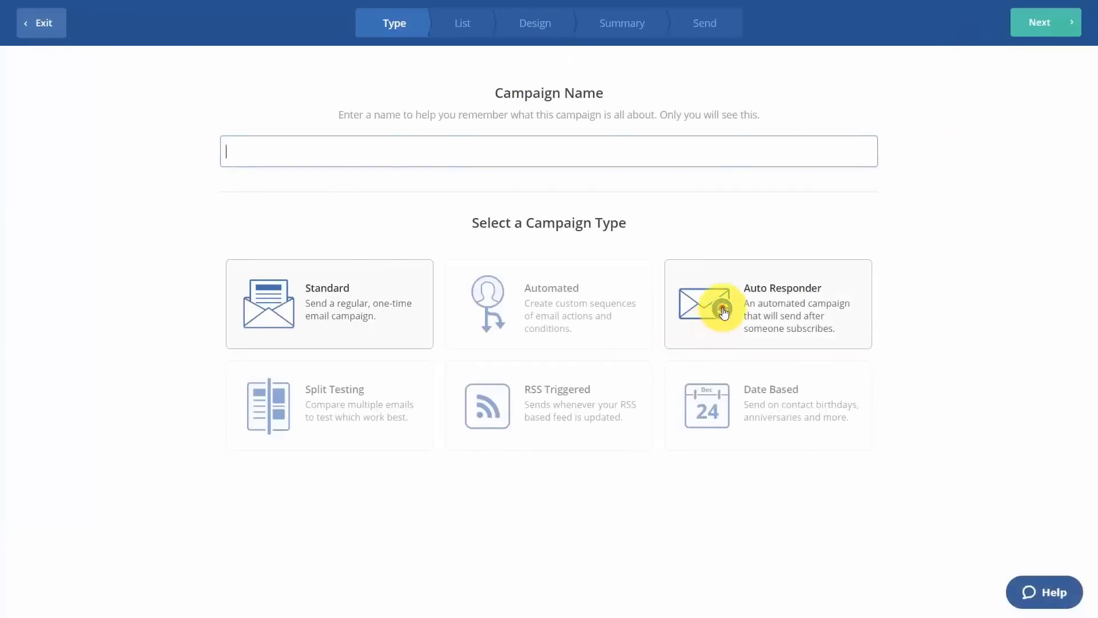
click(711, 309)
click(470, 149)
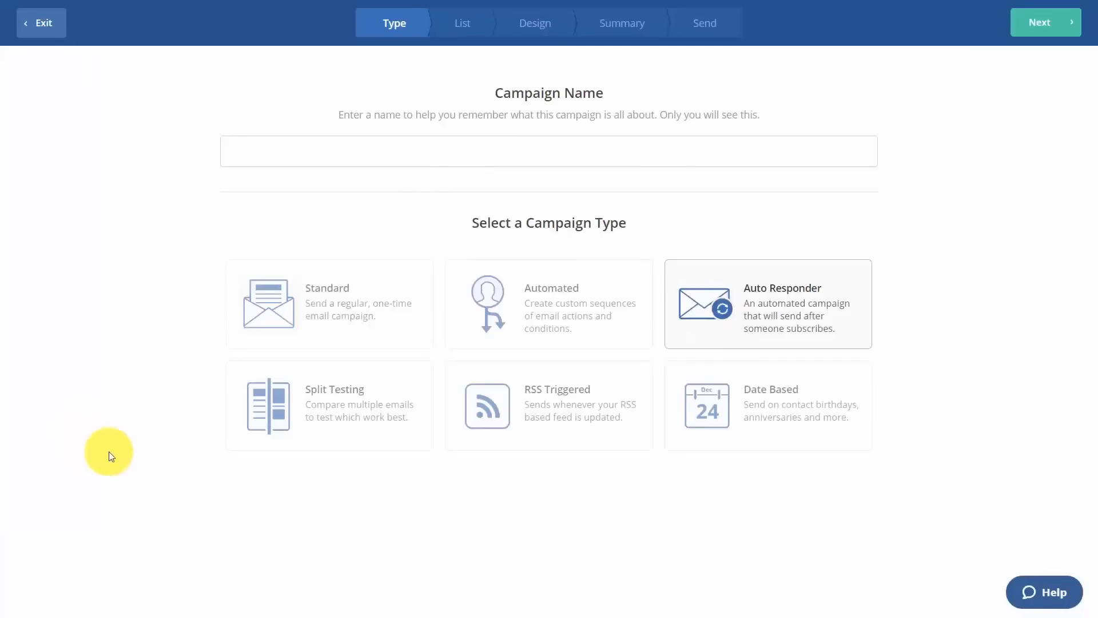
click(341, 144)
text(Thomas Duncan Series)
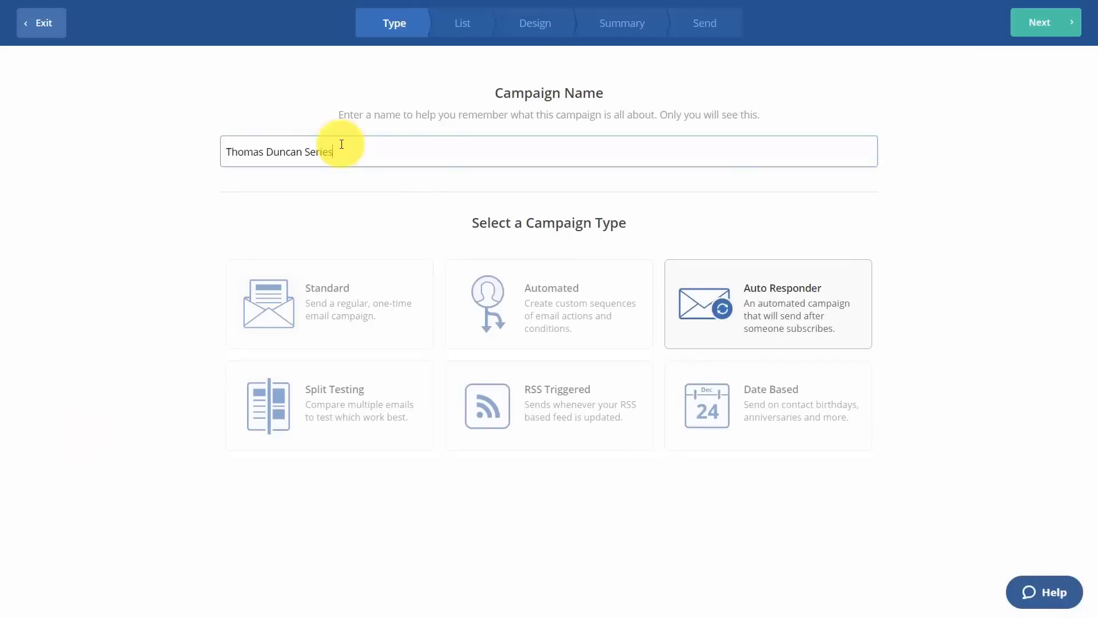
click(1054, 32)
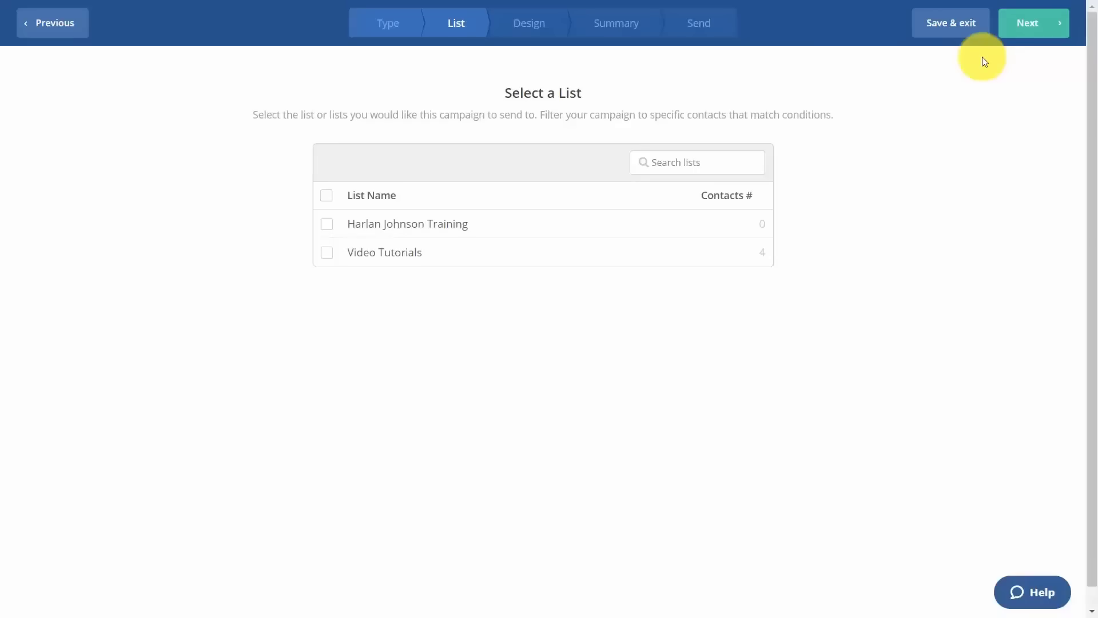
click(326, 253)
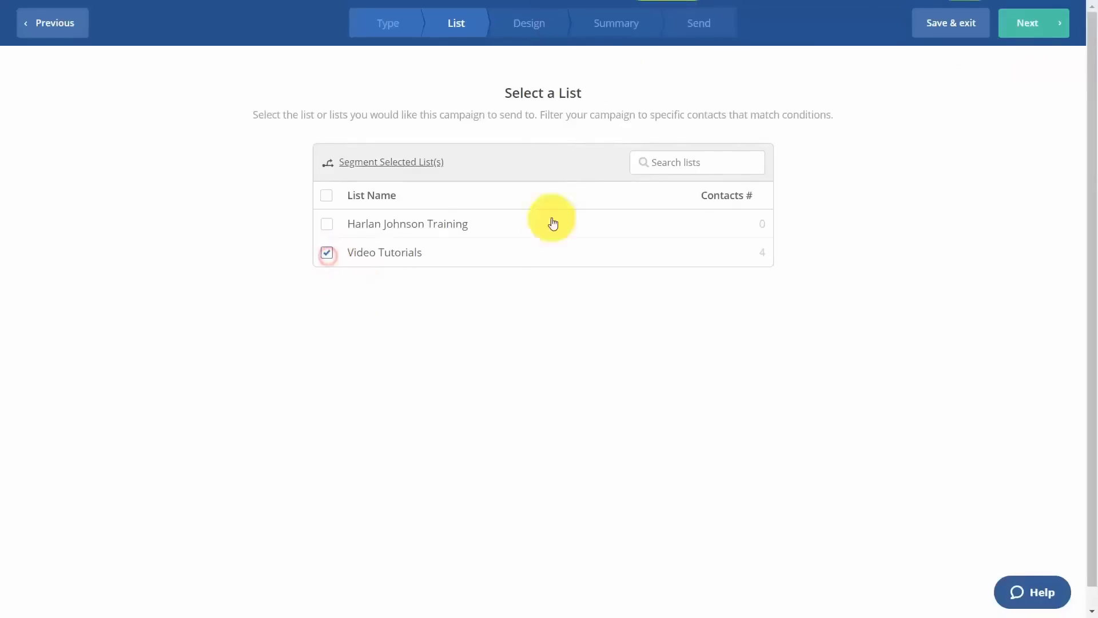
Build the email from a blank template and confirm the sender details, subject 'How To Use Tutorials'.
click(1051, 25)
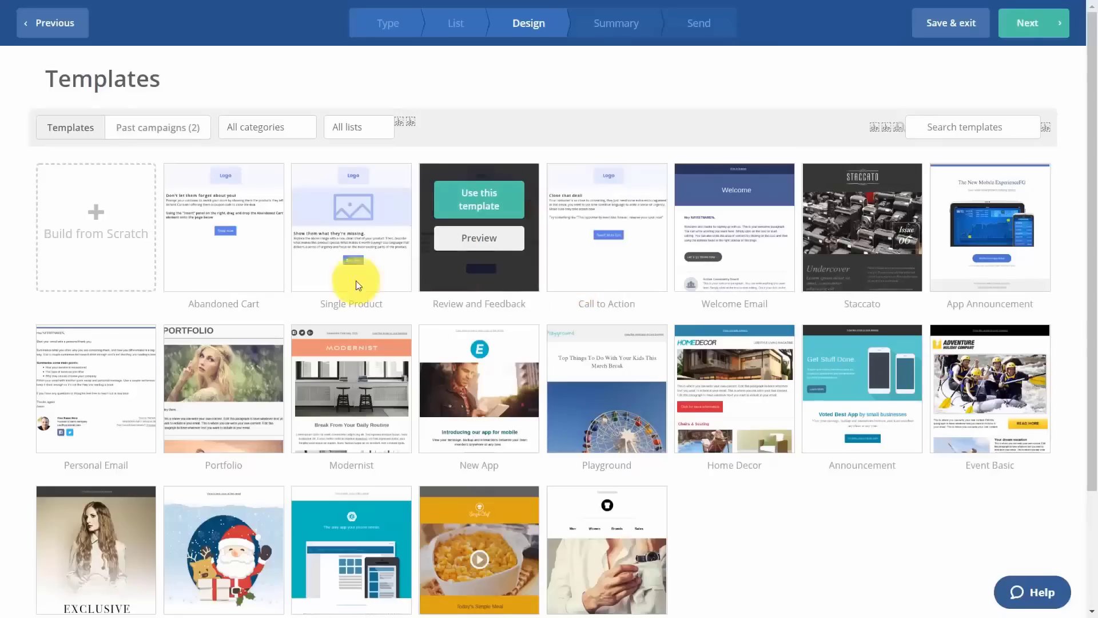
click(81, 221)
click(750, 287)
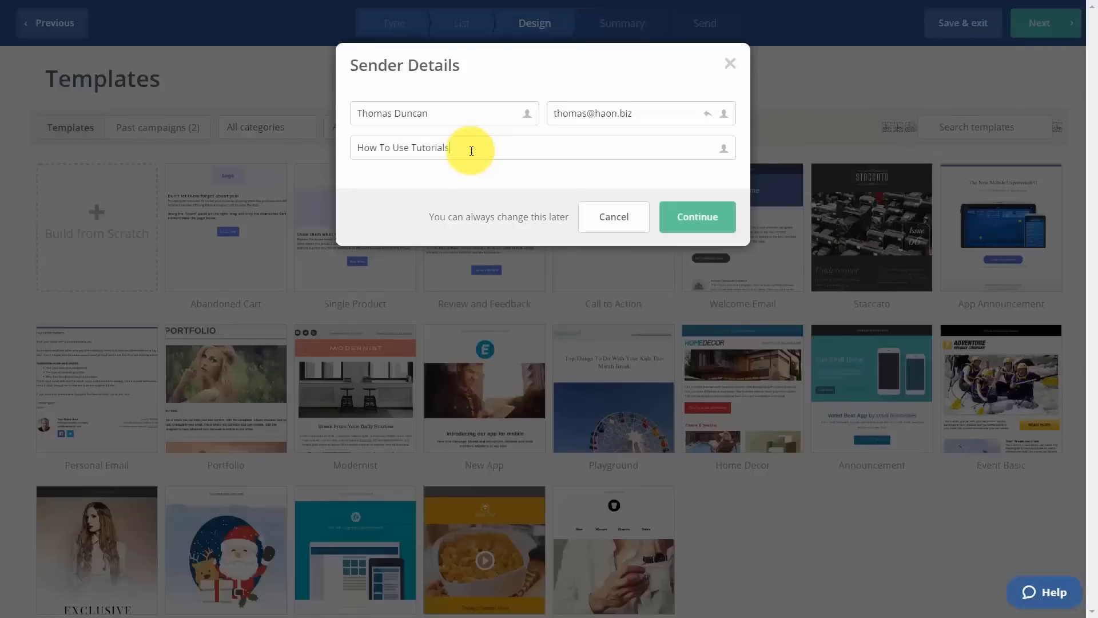
click(703, 223)
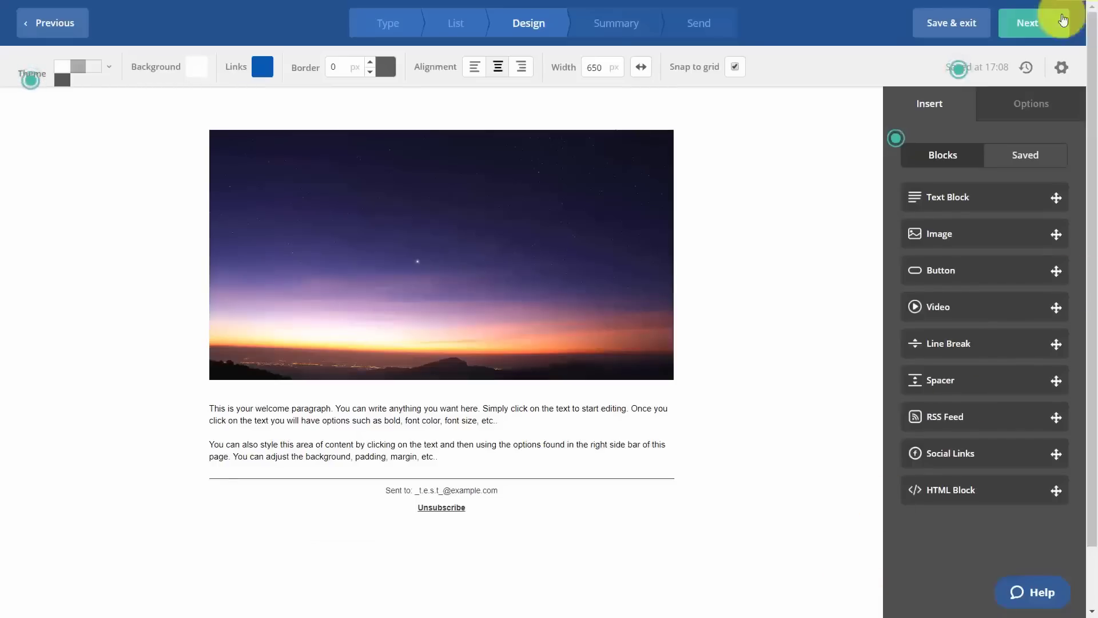
On the Summary, turn on sending to existing contacts and keep immediate sending to new contacts.
click(1029, 26)
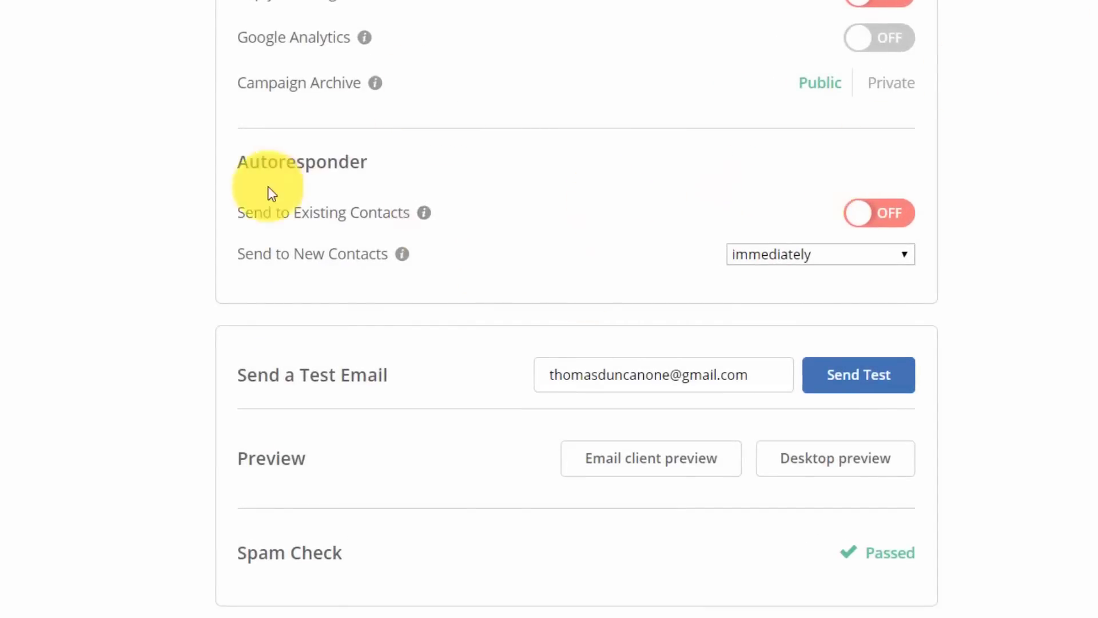
click(879, 223)
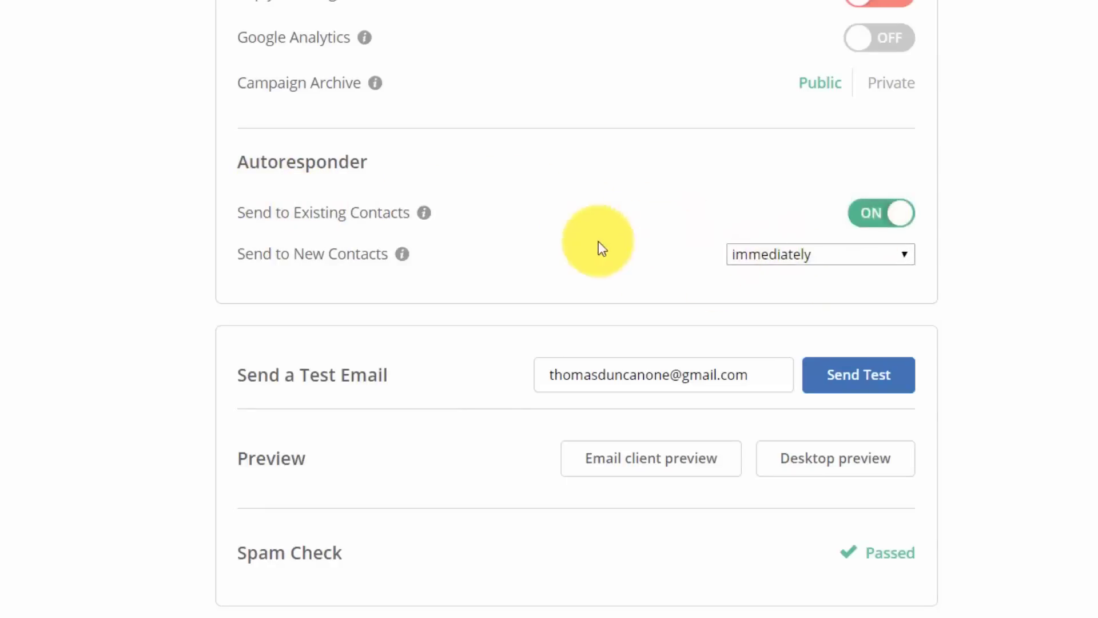
click(834, 255)
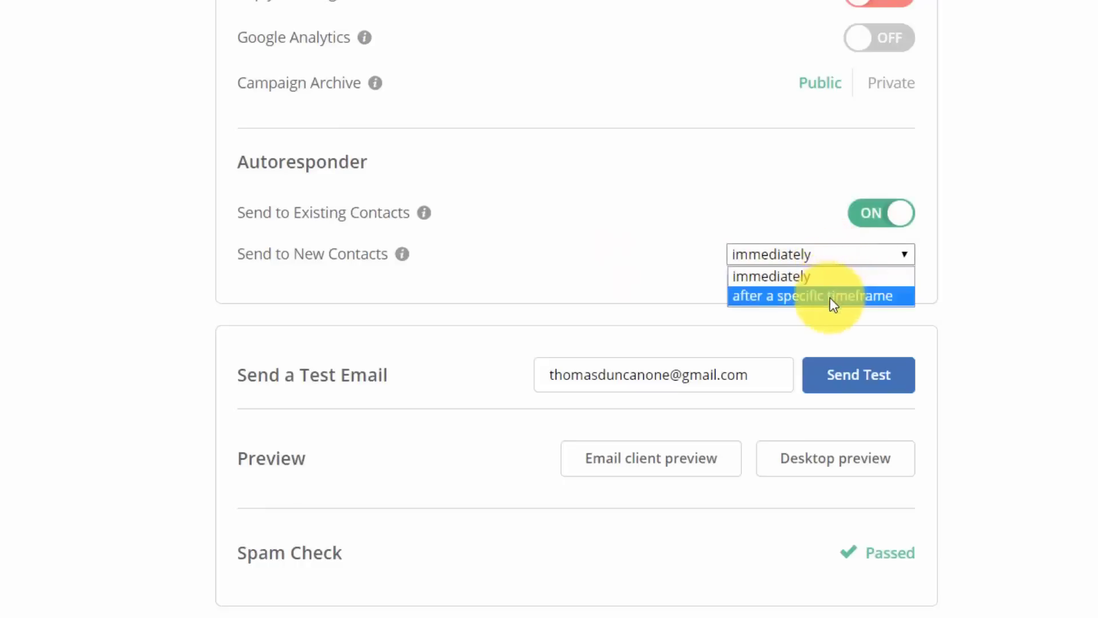
click(767, 197)
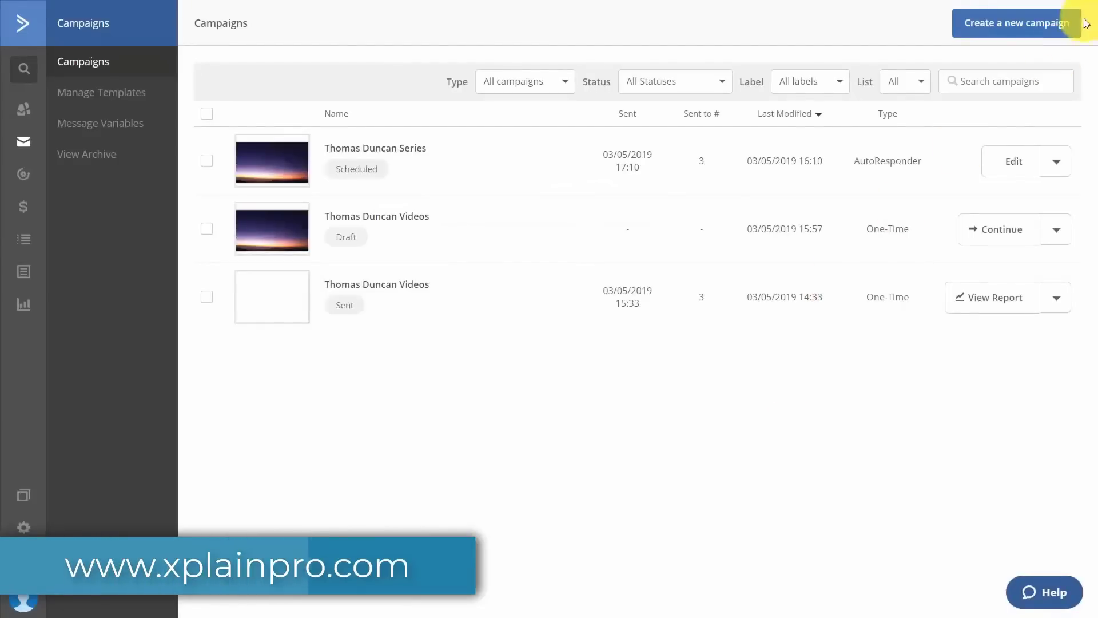
Start another auto-responder campaign, 'Thomas Duncan Series 2', for the Video Tutorials list.
click(1004, 28)
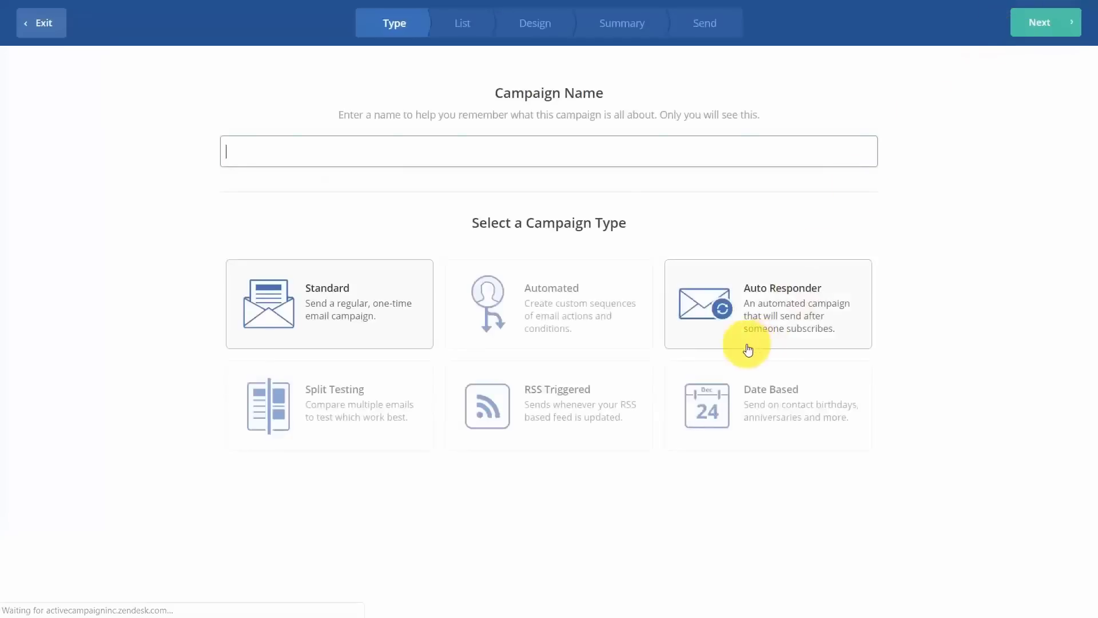
click(734, 316)
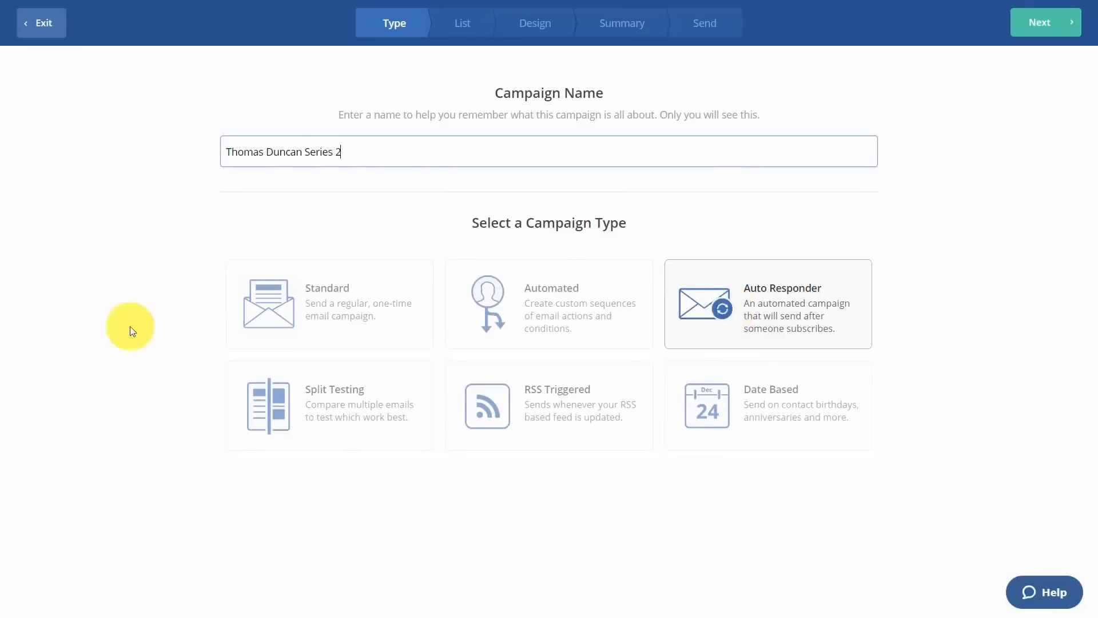
click(1019, 28)
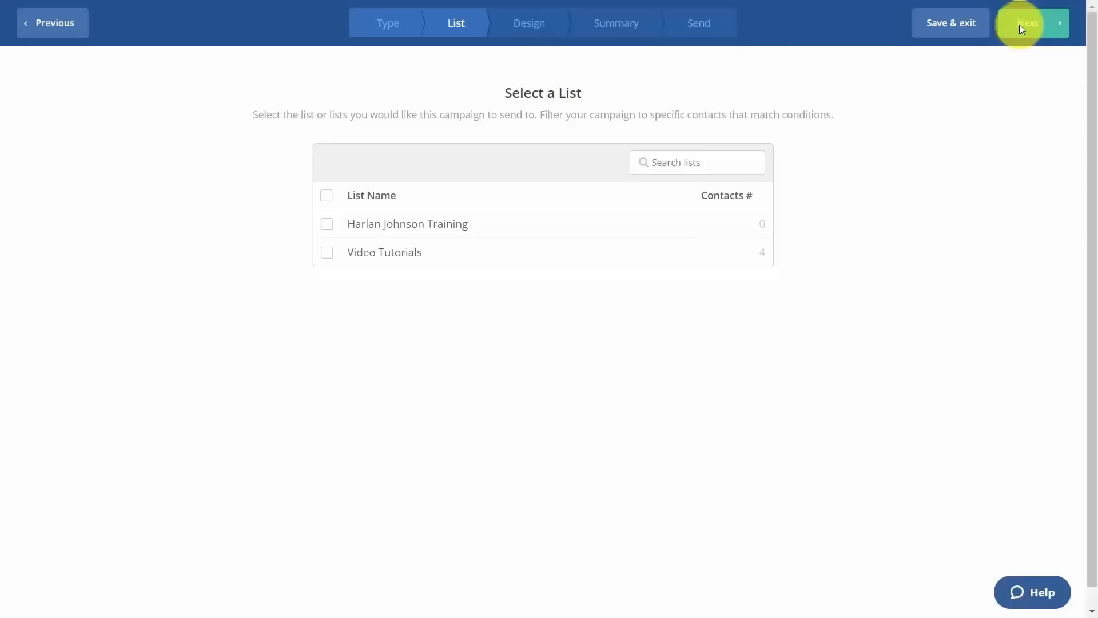
click(327, 253)
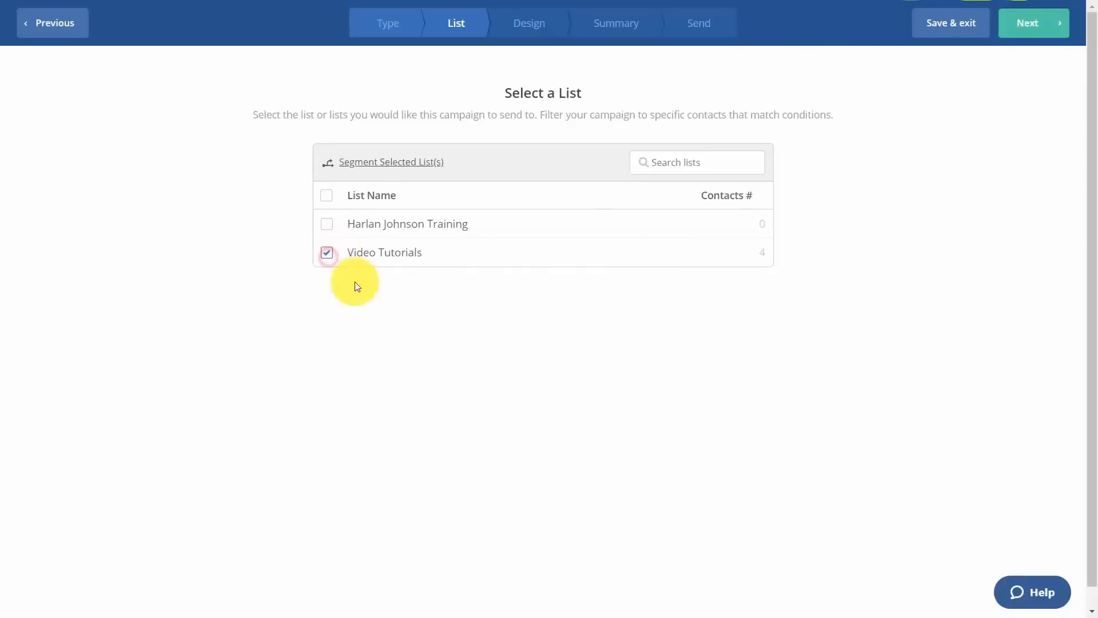
Start the email from a blank Newsletter layout with subject 'How To Use Tutorials Part 2'.
click(1057, 28)
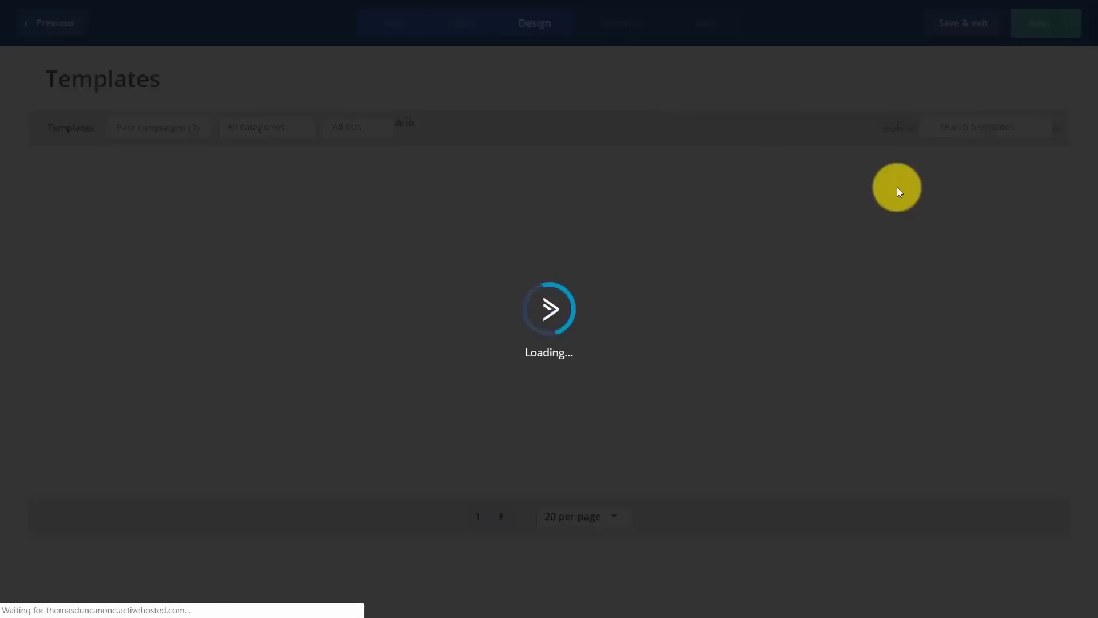
mouse_move(887, 215)
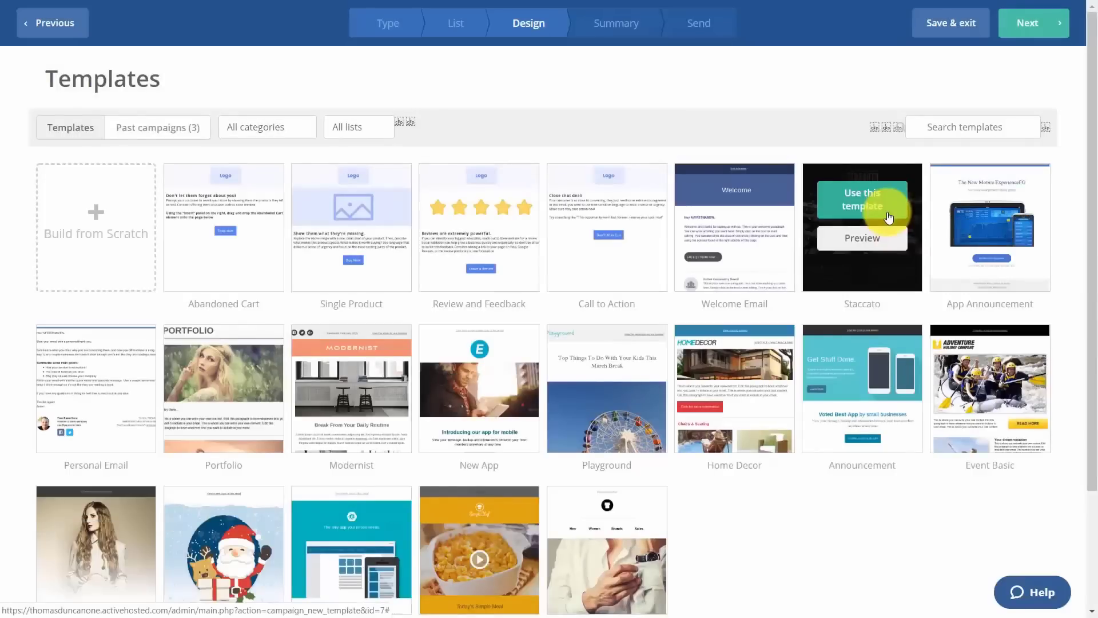
click(101, 225)
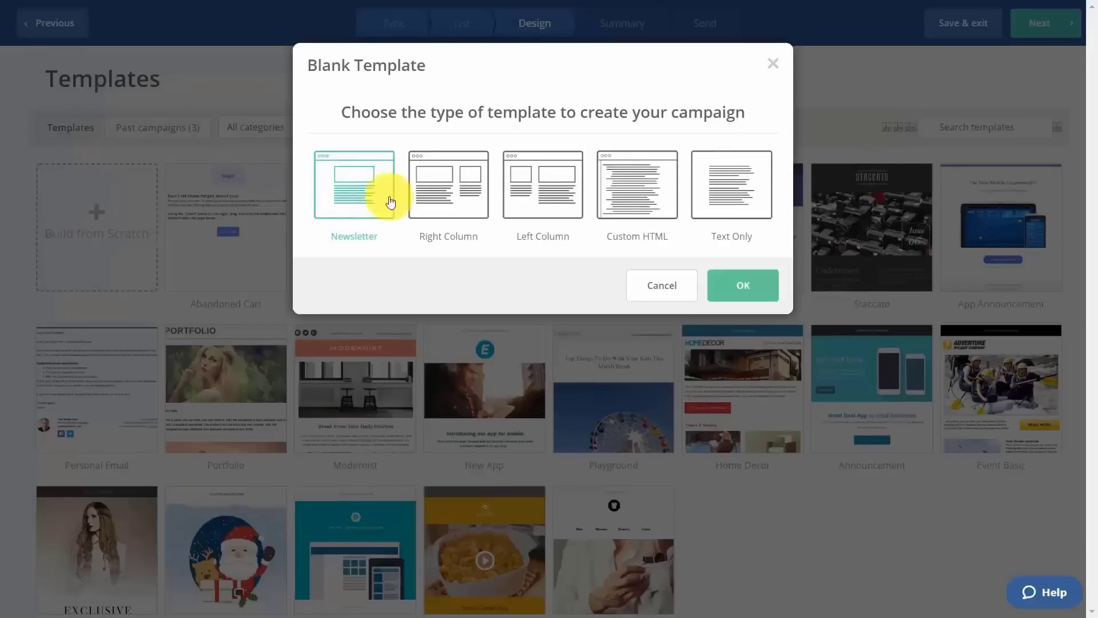
click(740, 286)
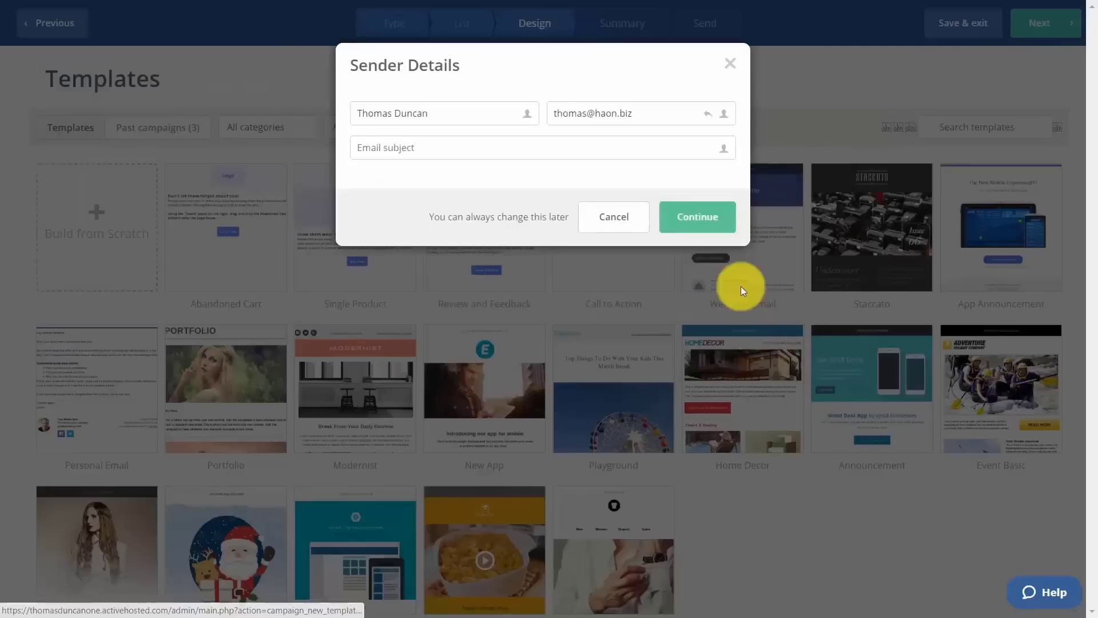
click(547, 159)
text(How To Use Tutorials Part 2)
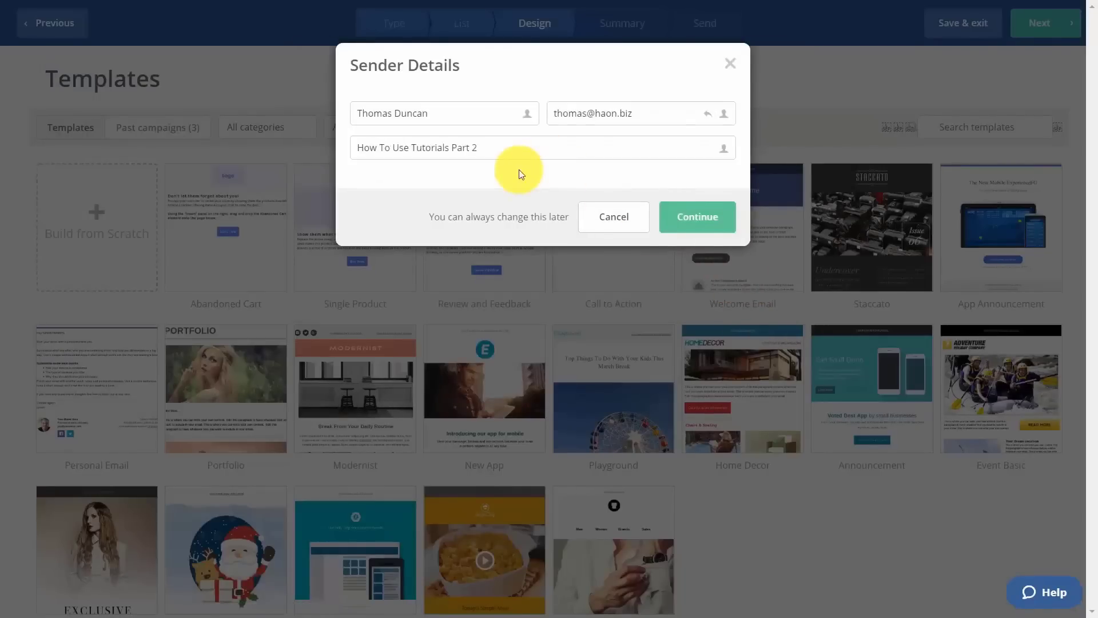
click(689, 223)
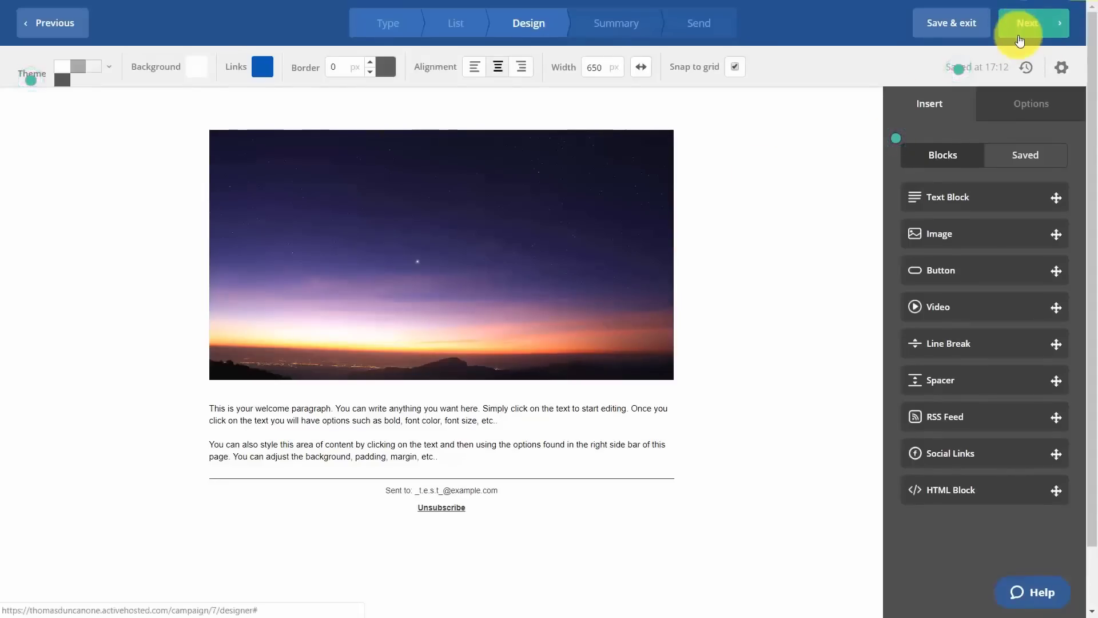
Send to new contacts 1 day after subscribing and finish the auto-responder.
click(1020, 40)
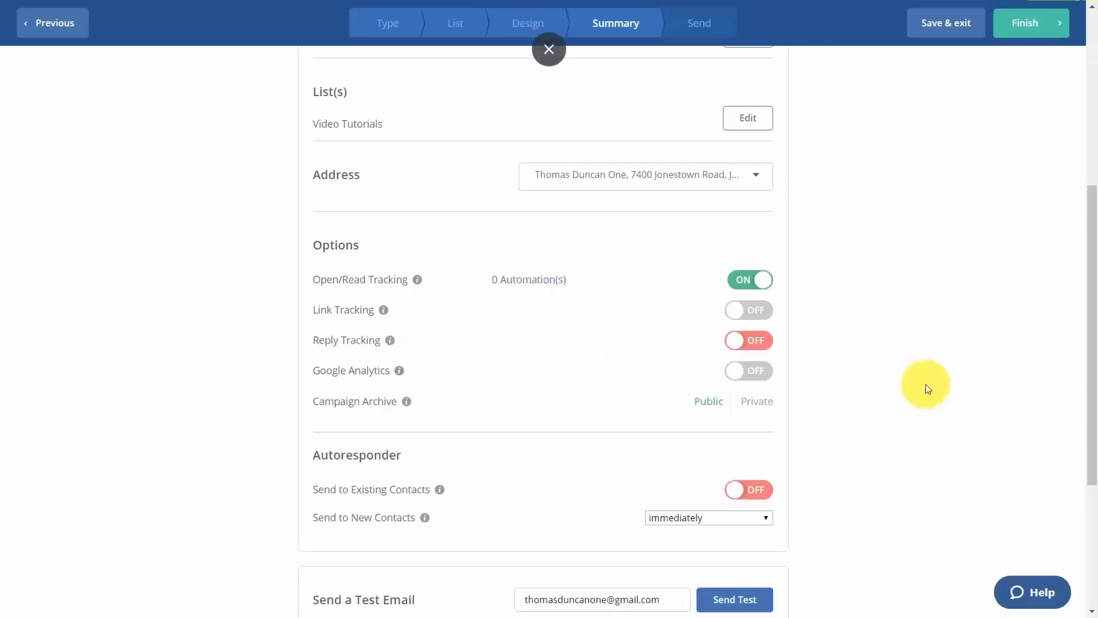
click(734, 516)
click(729, 544)
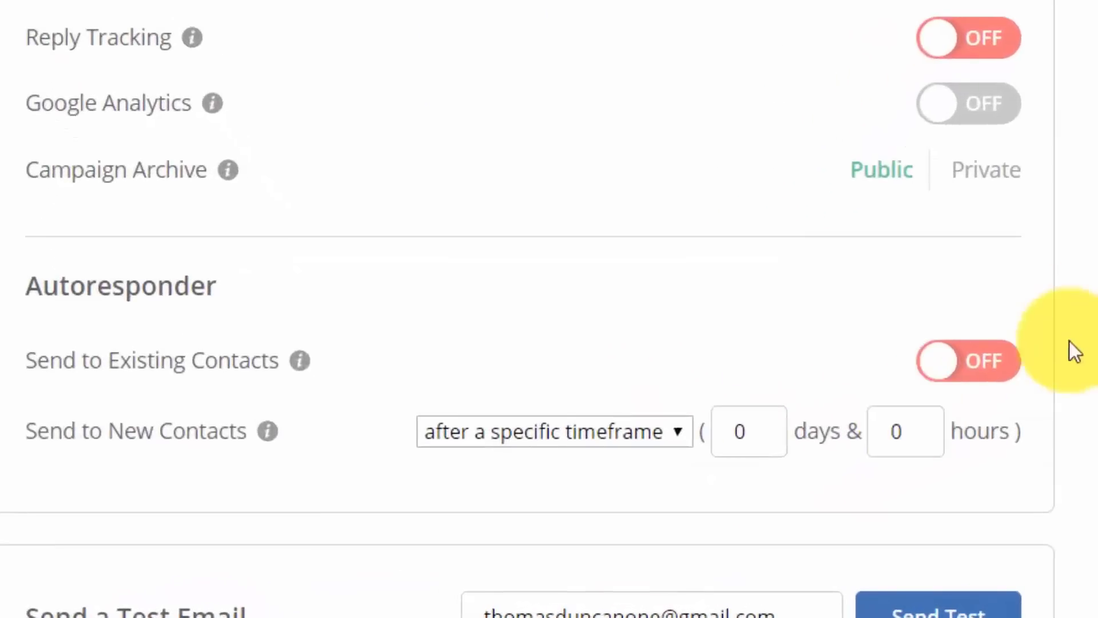
click(753, 431)
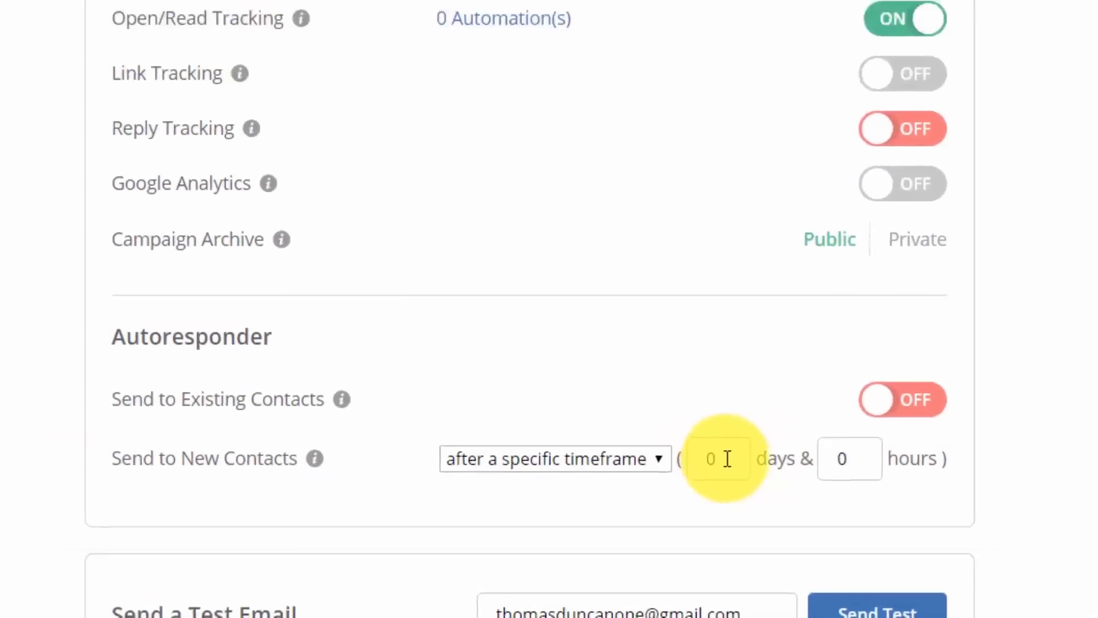
text(1)
scroll(702, 520, down, 4)
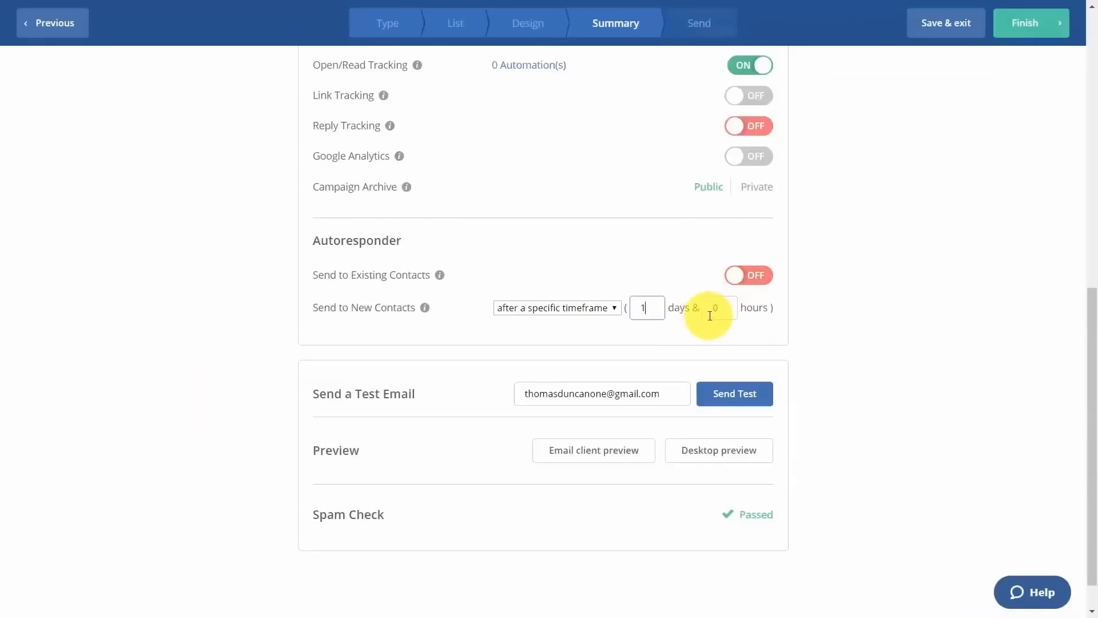
click(1024, 26)
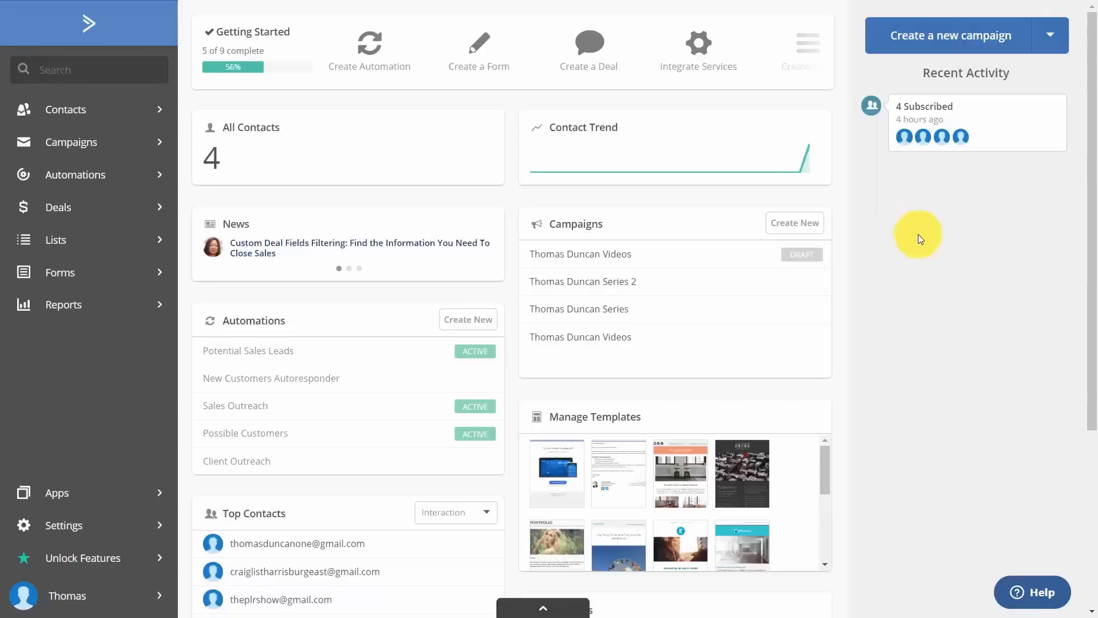
Create an inline form 'Thomas Duncan Tutorials' subscribing signups to the Video Tutorials list.
click(62, 277)
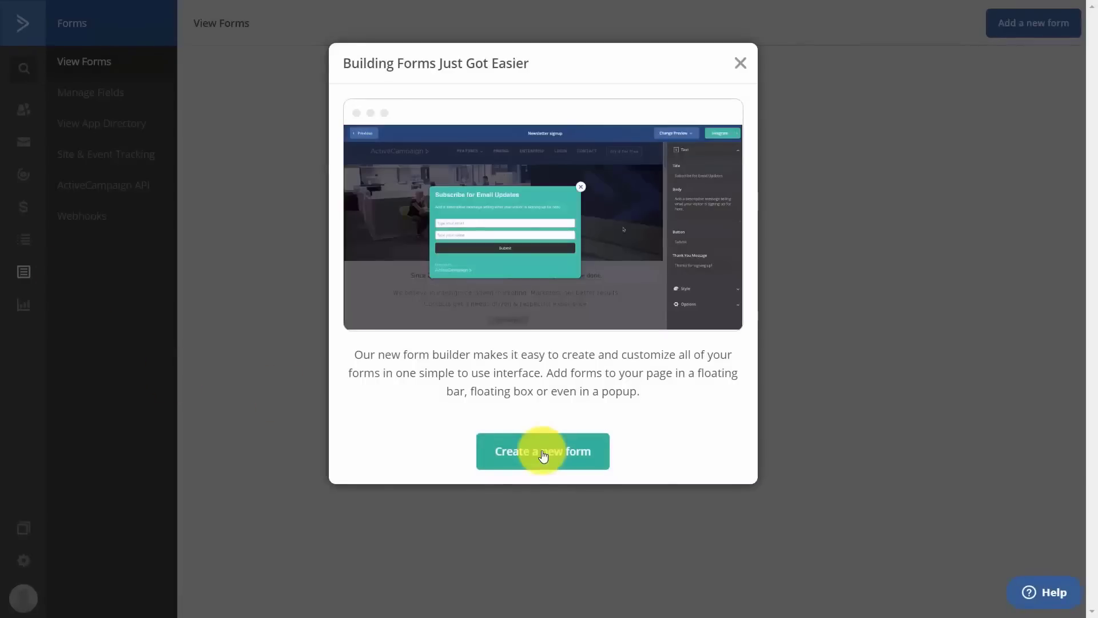
click(741, 64)
click(1024, 28)
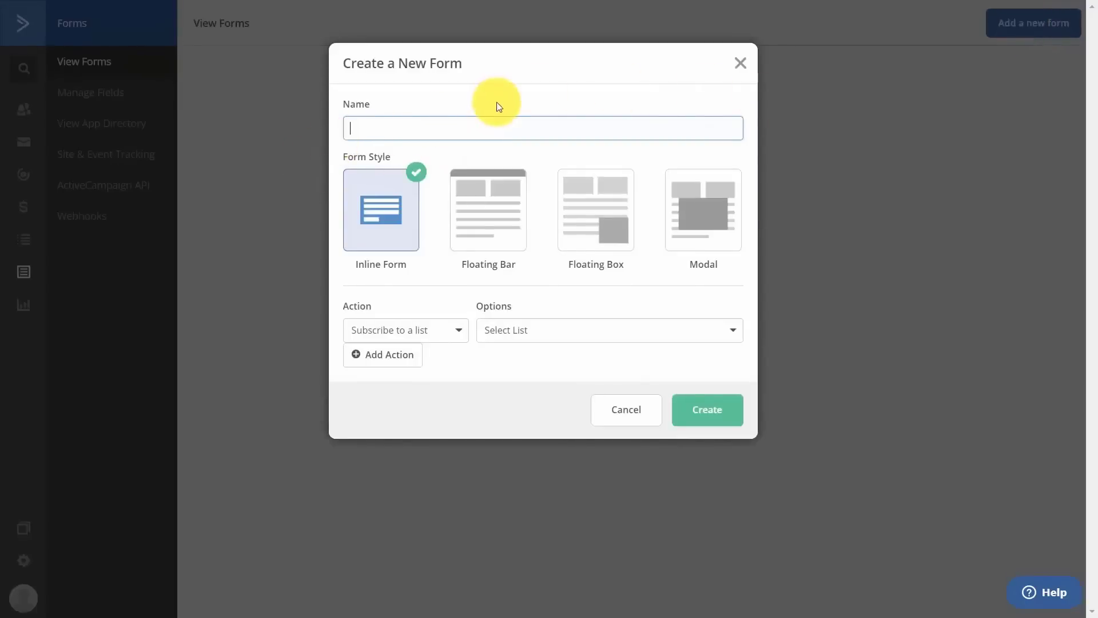
text(Thomas Duncan Tutorials)
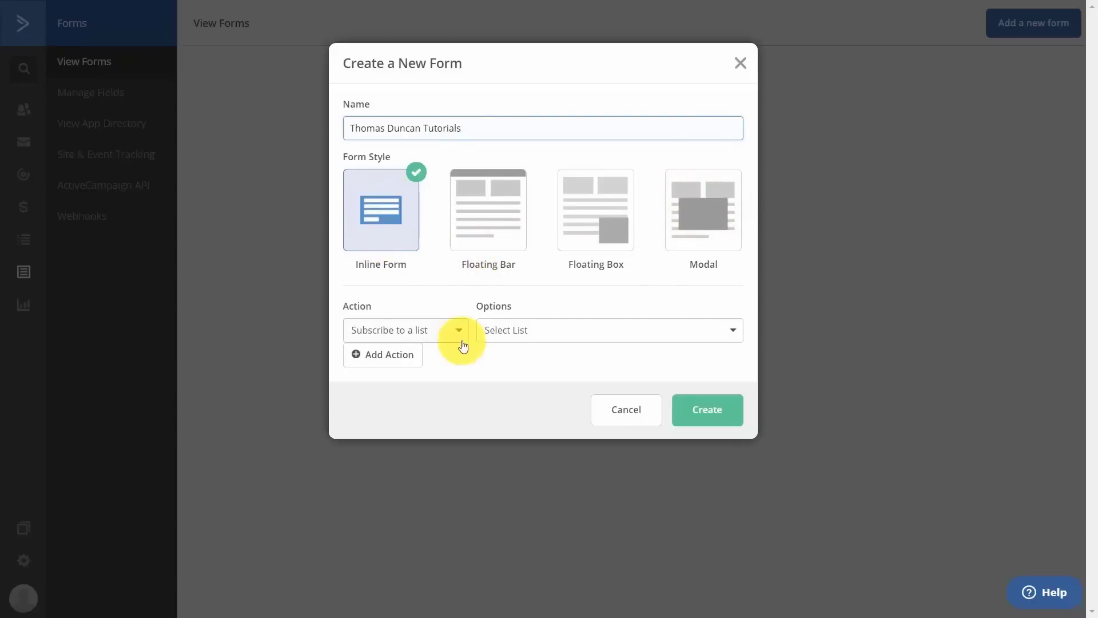
click(558, 330)
click(519, 395)
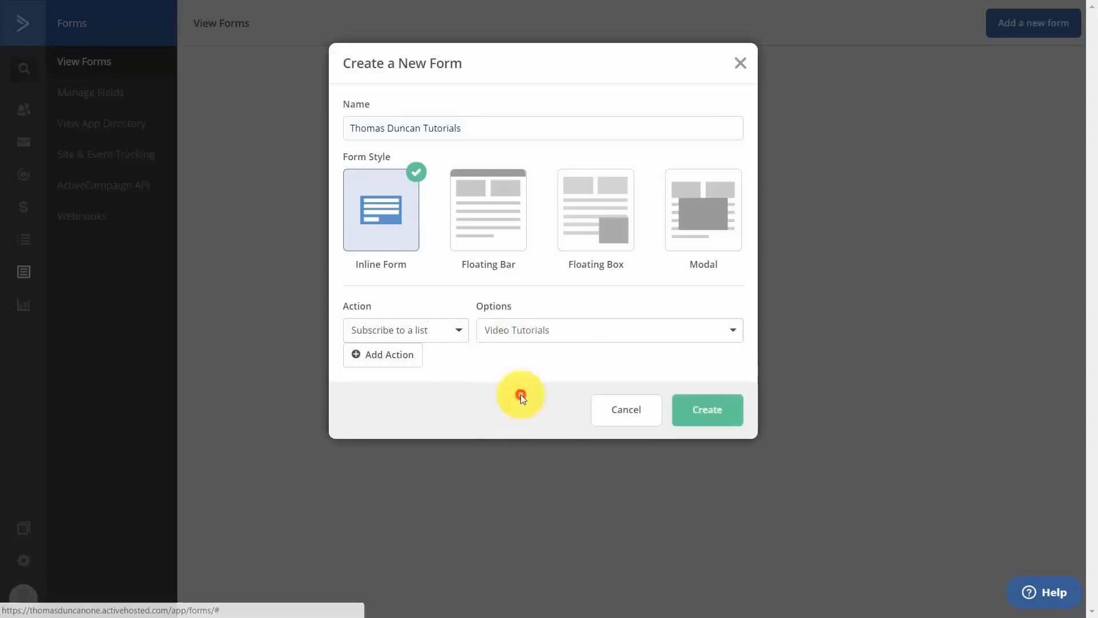
click(702, 407)
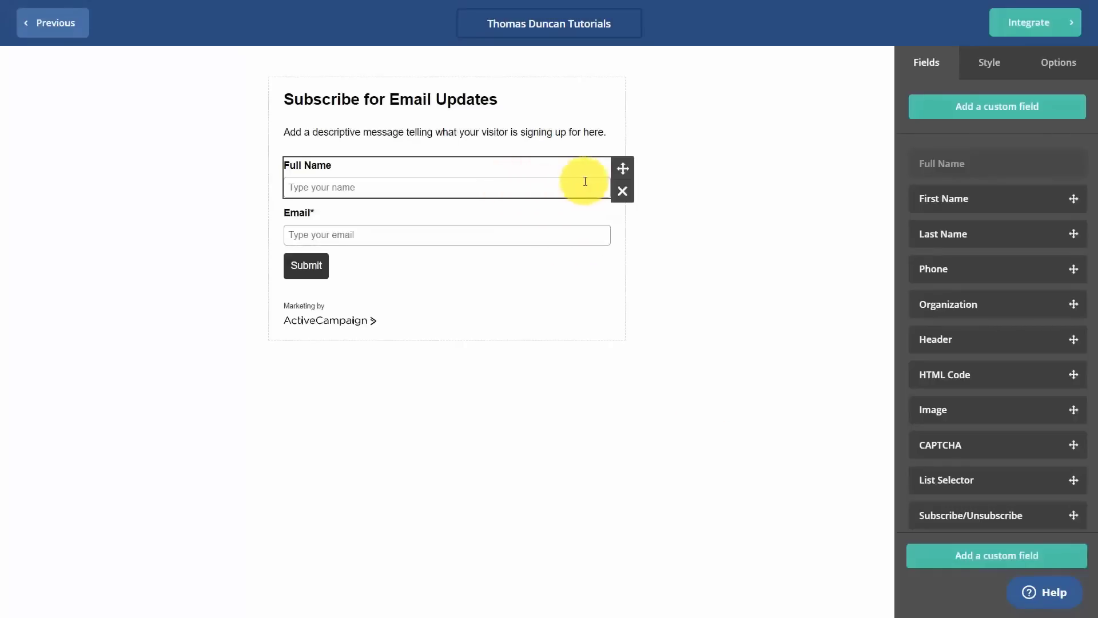
Replace the form's Full Name field with a First Name field above Email.
click(624, 192)
click(700, 164)
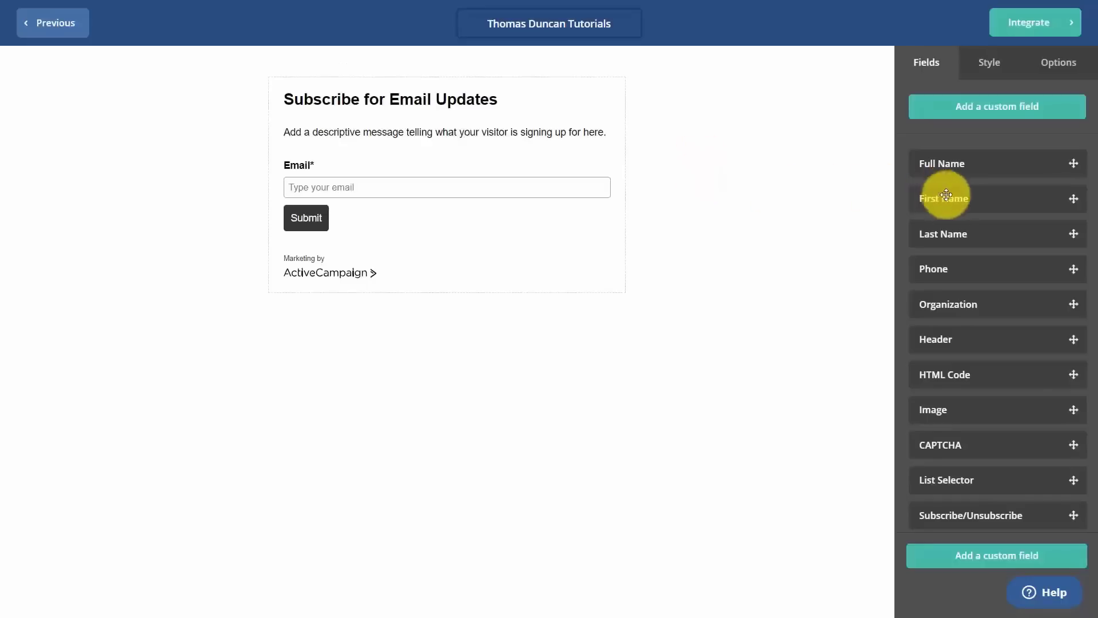
drag(954, 199, 366, 163)
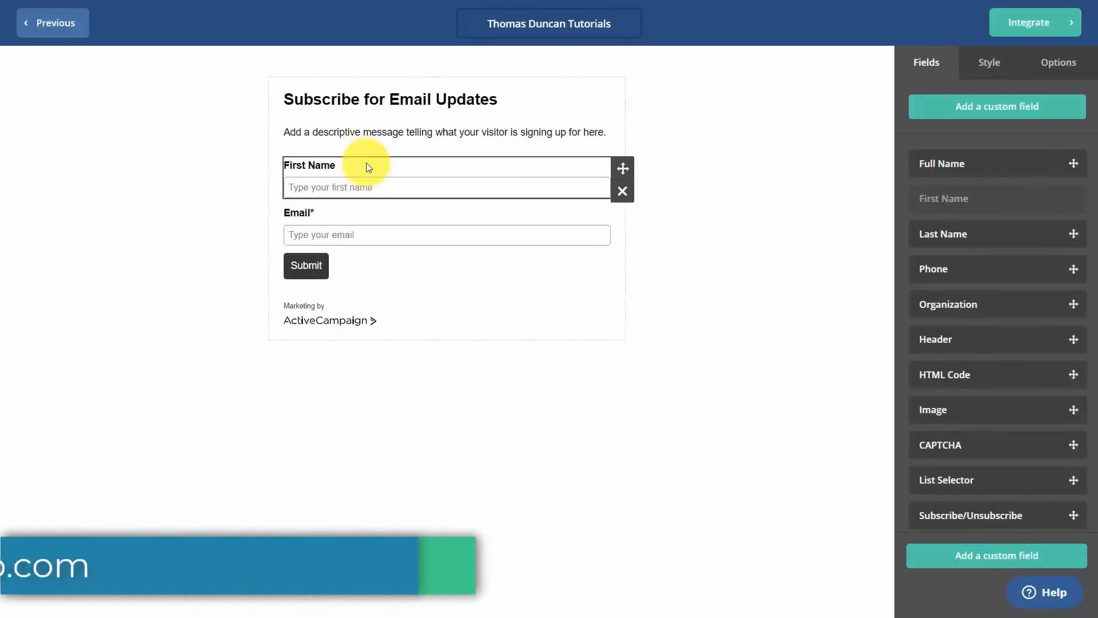
click(989, 62)
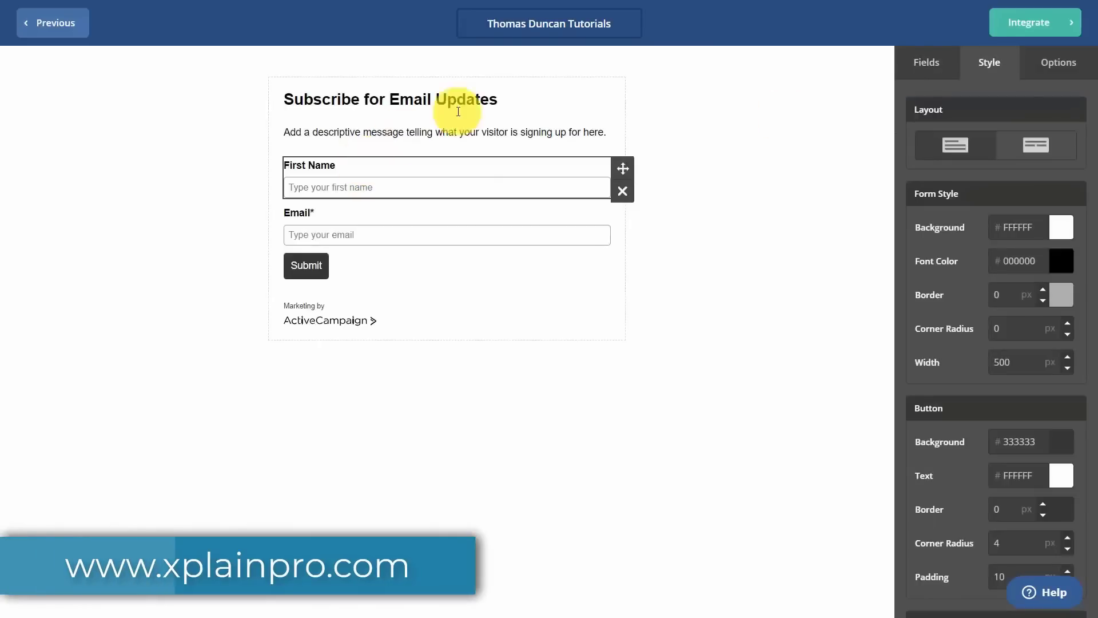
Keep the stacked field layout and leave On Submit showing the thank-you message.
click(1012, 153)
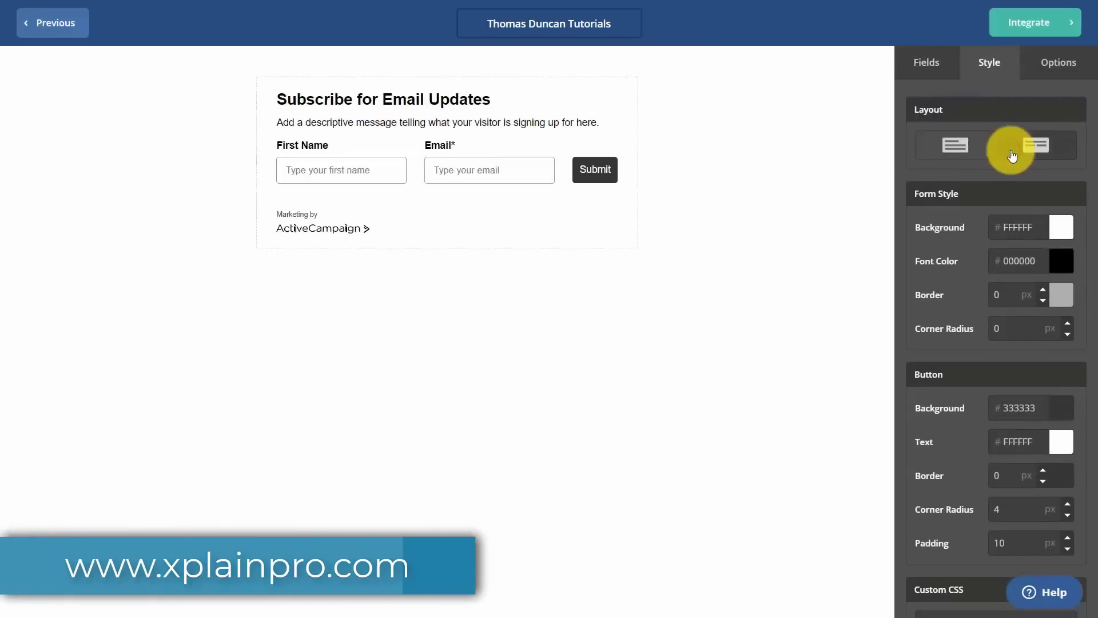
click(941, 158)
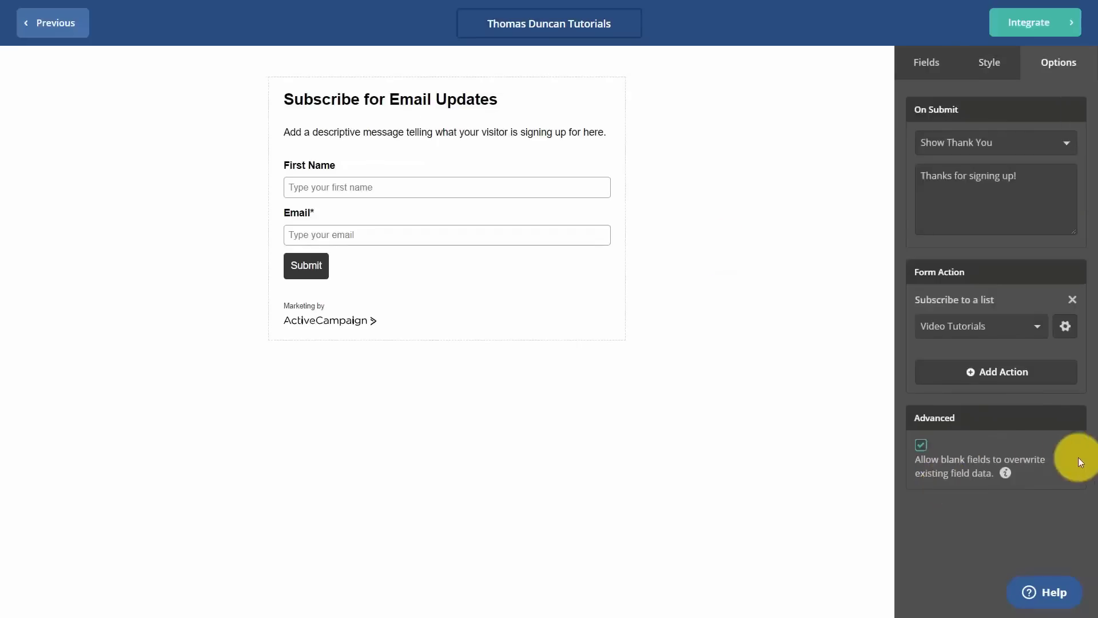
click(1028, 144)
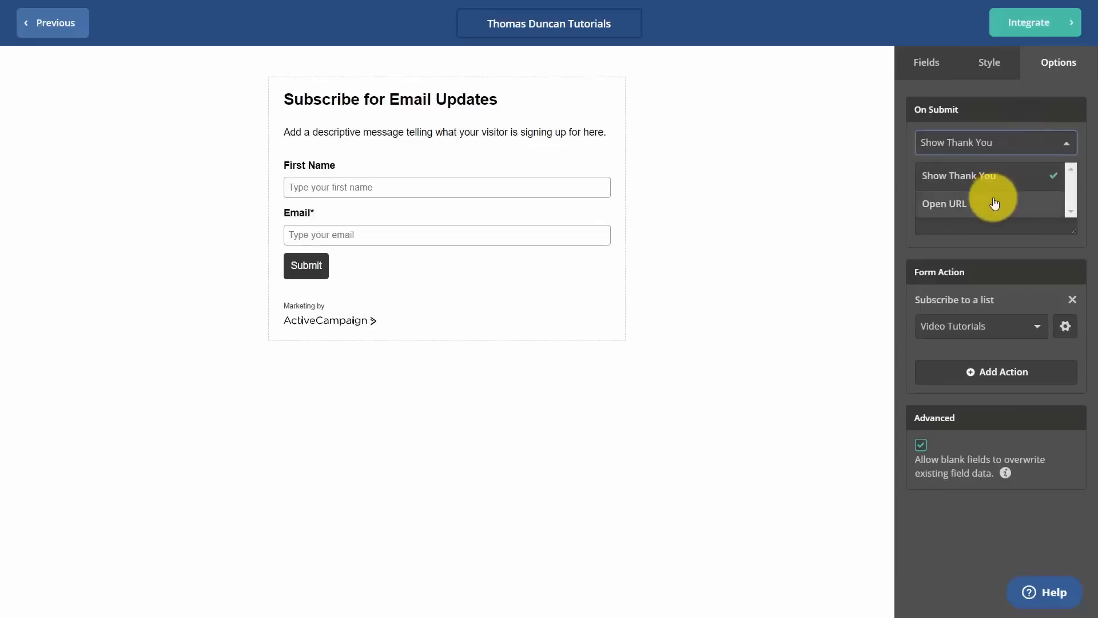
click(951, 184)
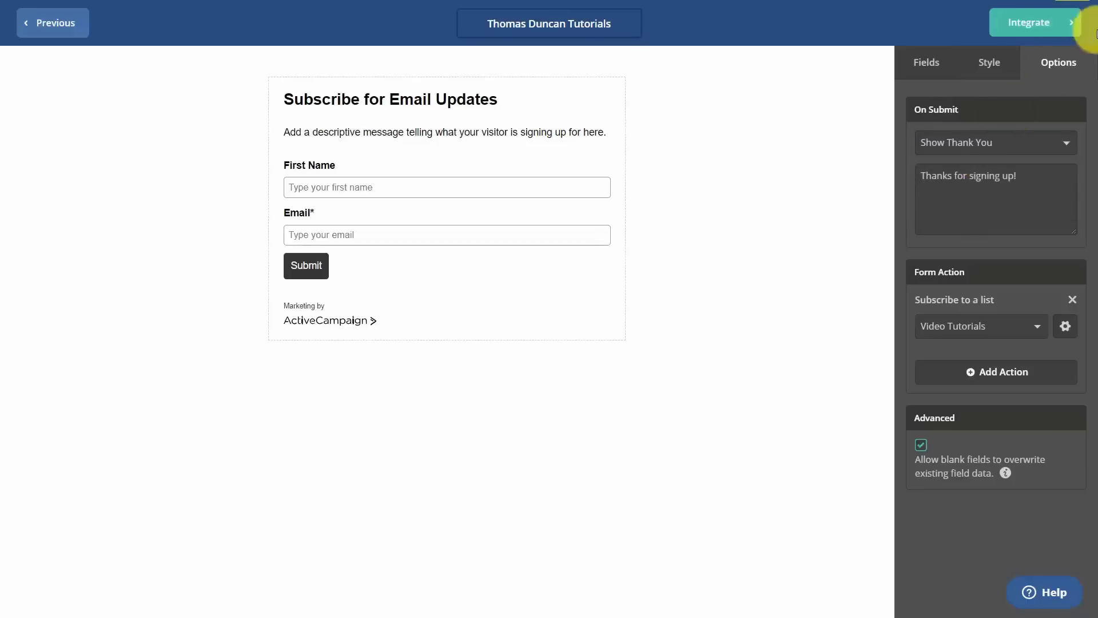
Browse the form's WordPress, Link and Facebook integration options.
click(1024, 26)
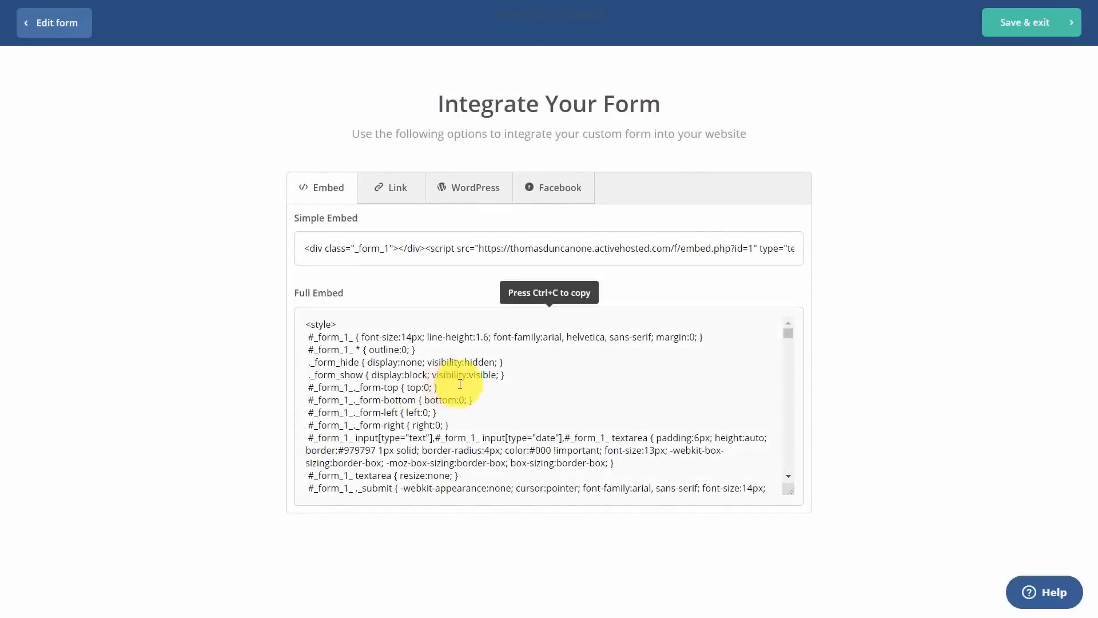
click(459, 195)
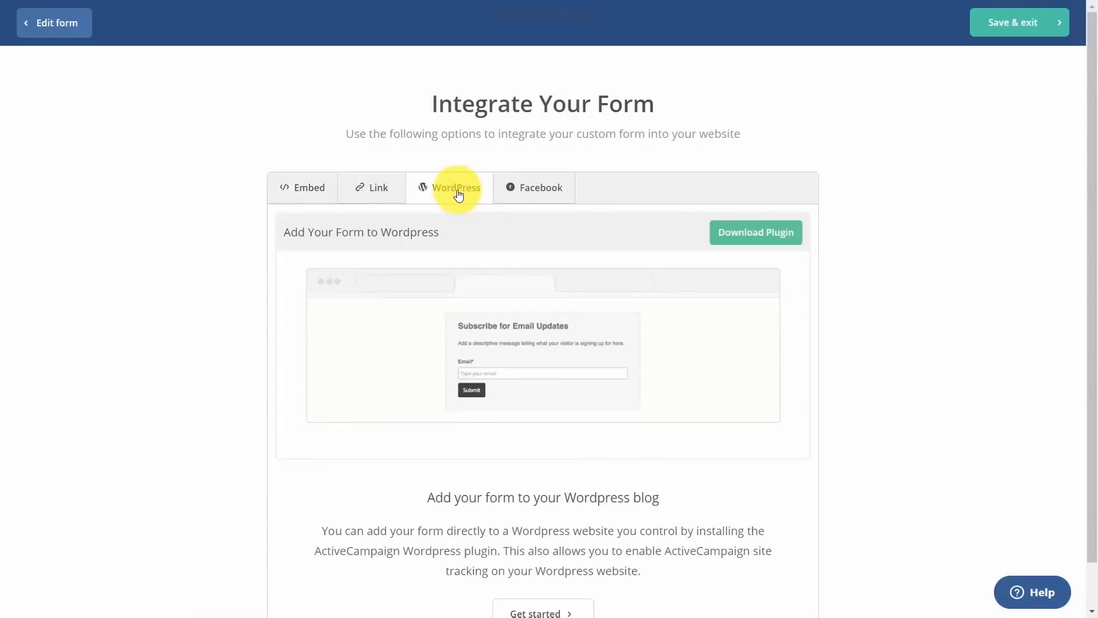
click(382, 198)
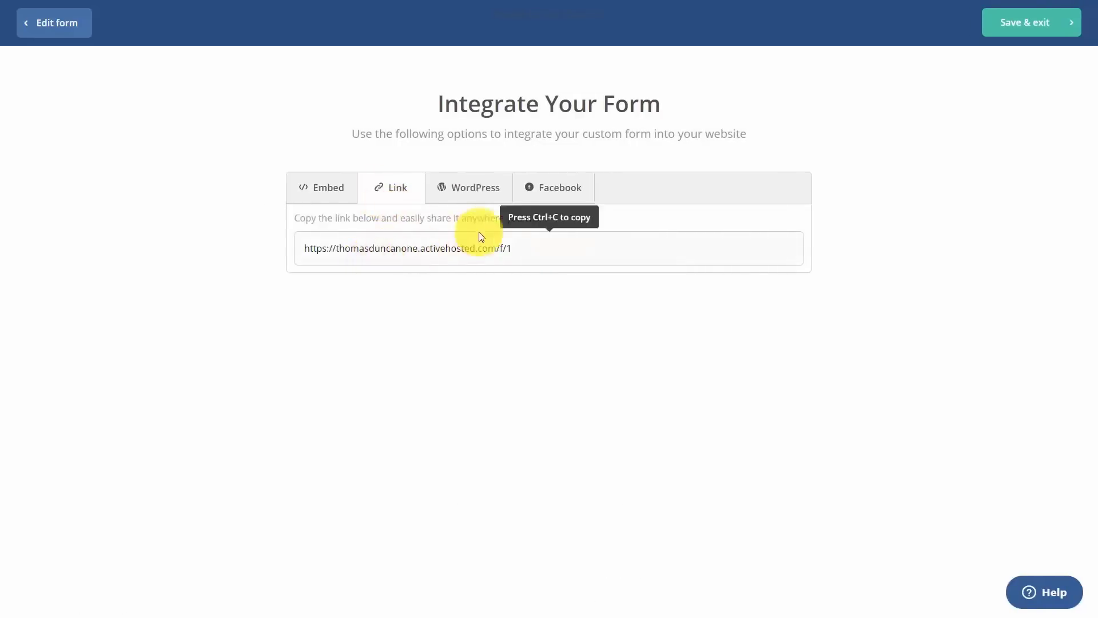
click(540, 188)
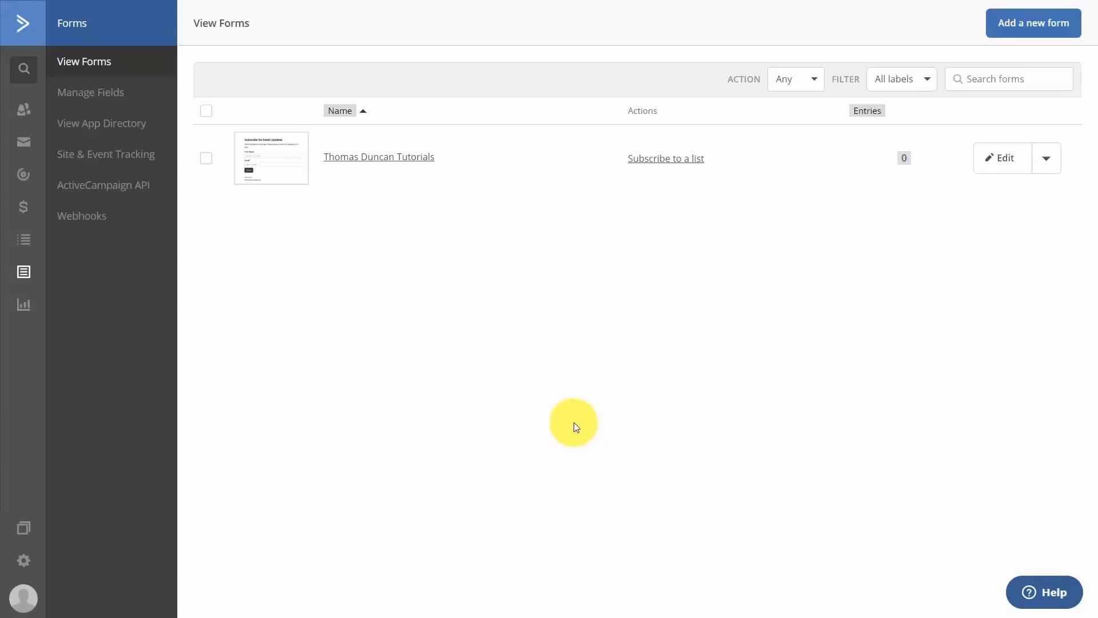
Reopen the form and set its list opt-in confirmation action to Redirect to URL.
click(394, 158)
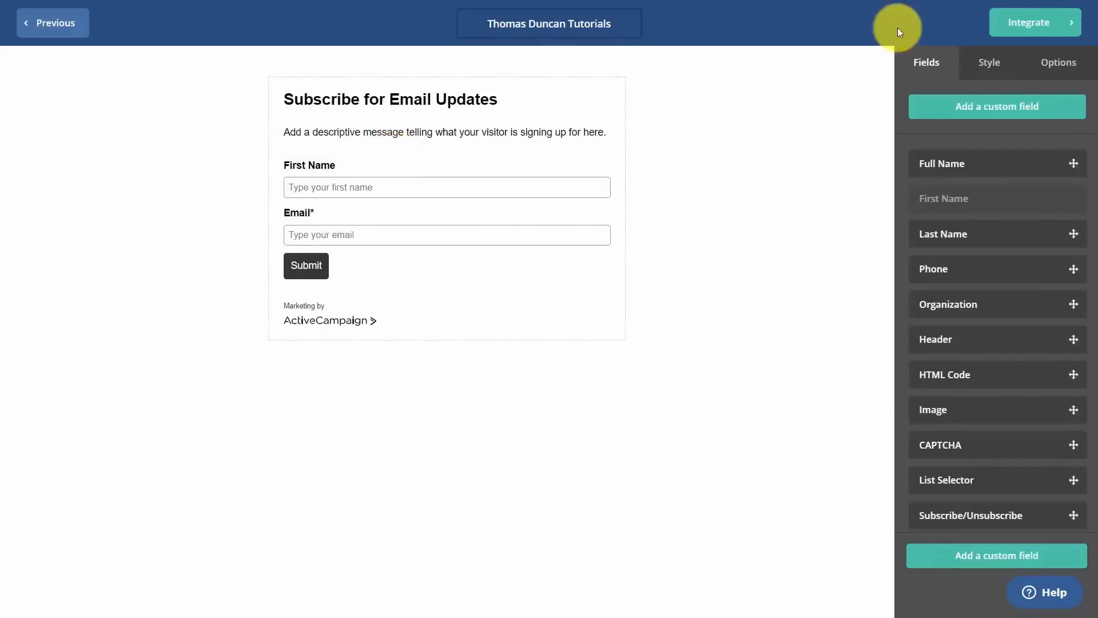
click(1055, 64)
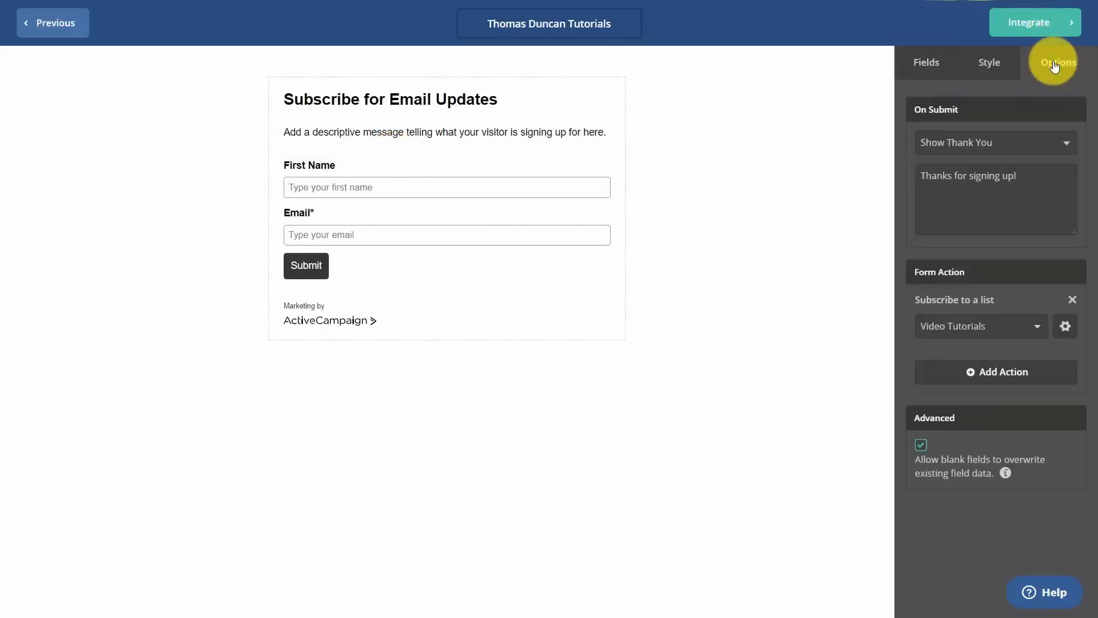
click(1065, 328)
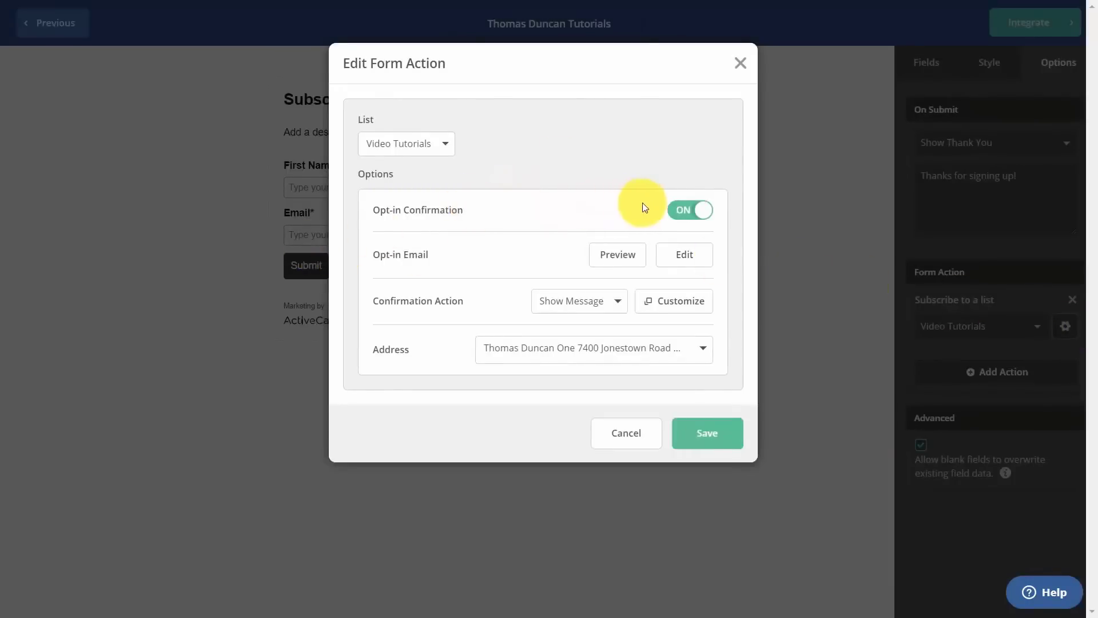
click(680, 212)
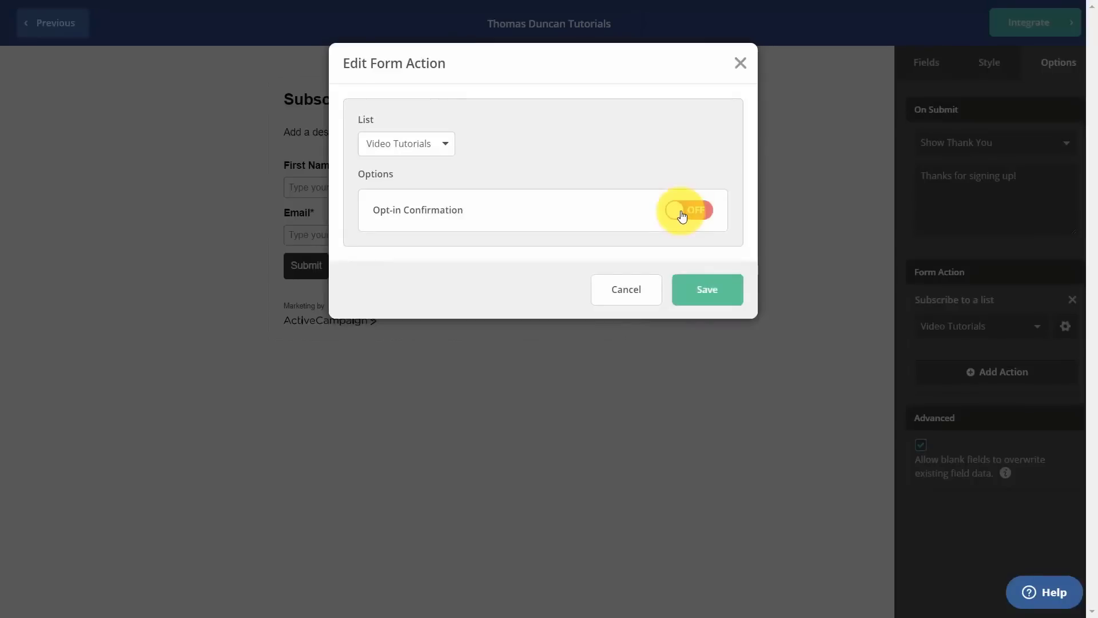
click(682, 214)
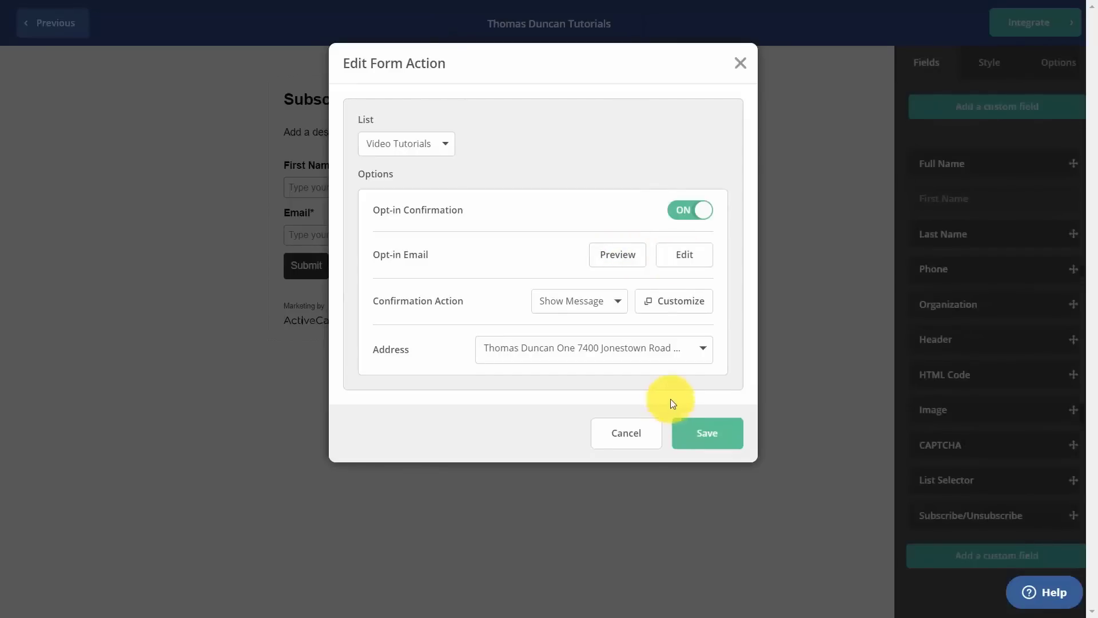
click(616, 302)
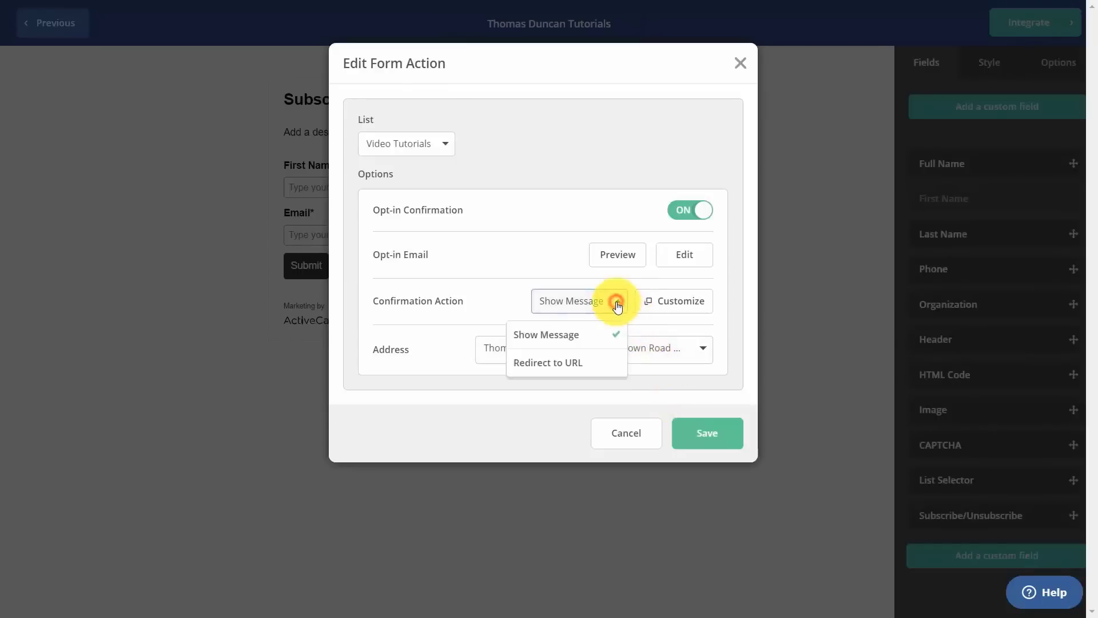
click(574, 366)
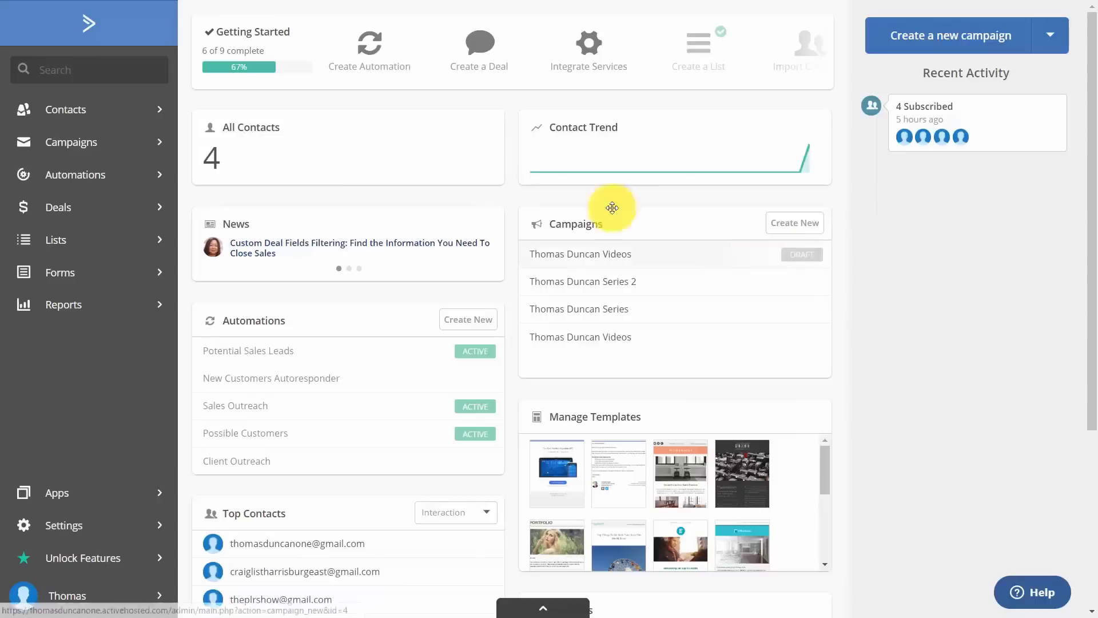
Open the Deals section to reach the Getting Started With Deals introduction.
click(56, 212)
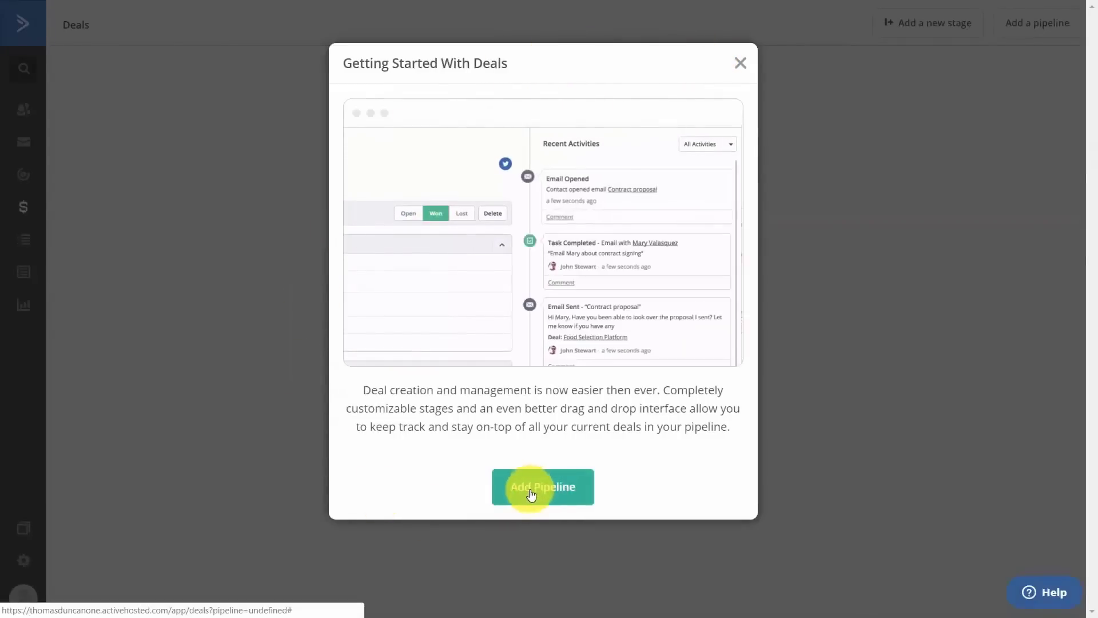
Create a video tutorial clients pipeline open to All Groups, with To Contact, In Contact and Follow Up stages.
click(740, 63)
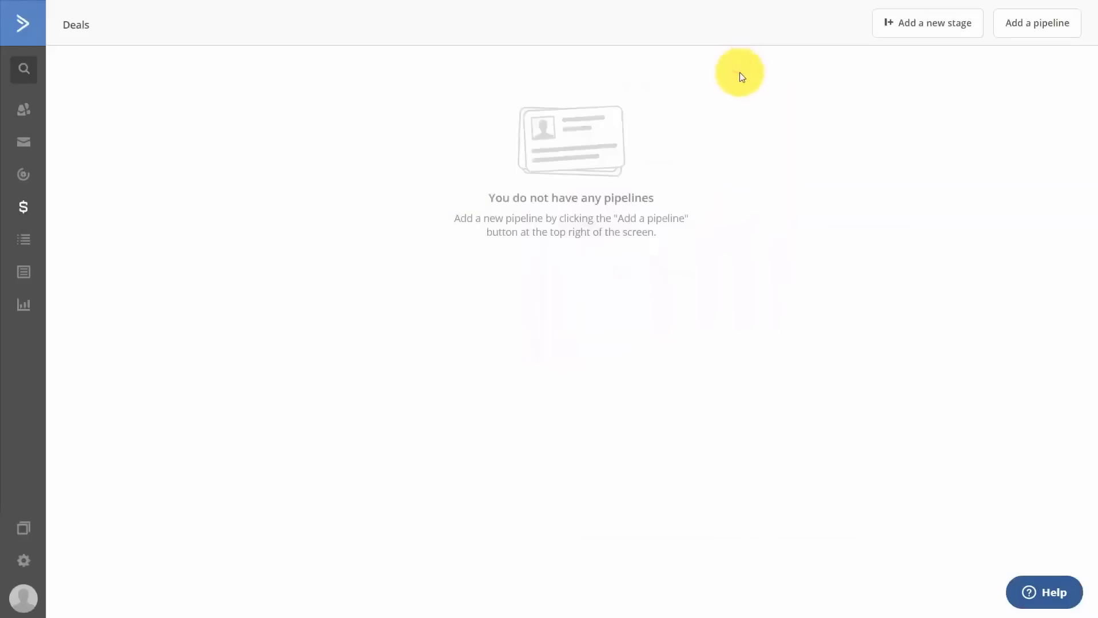
click(1029, 30)
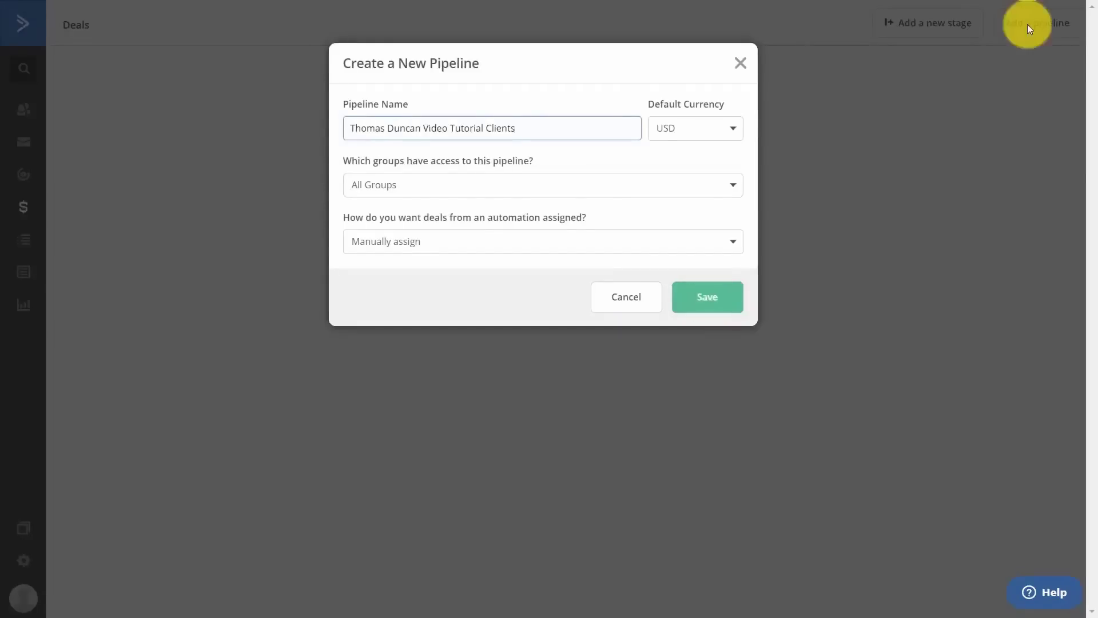
click(728, 199)
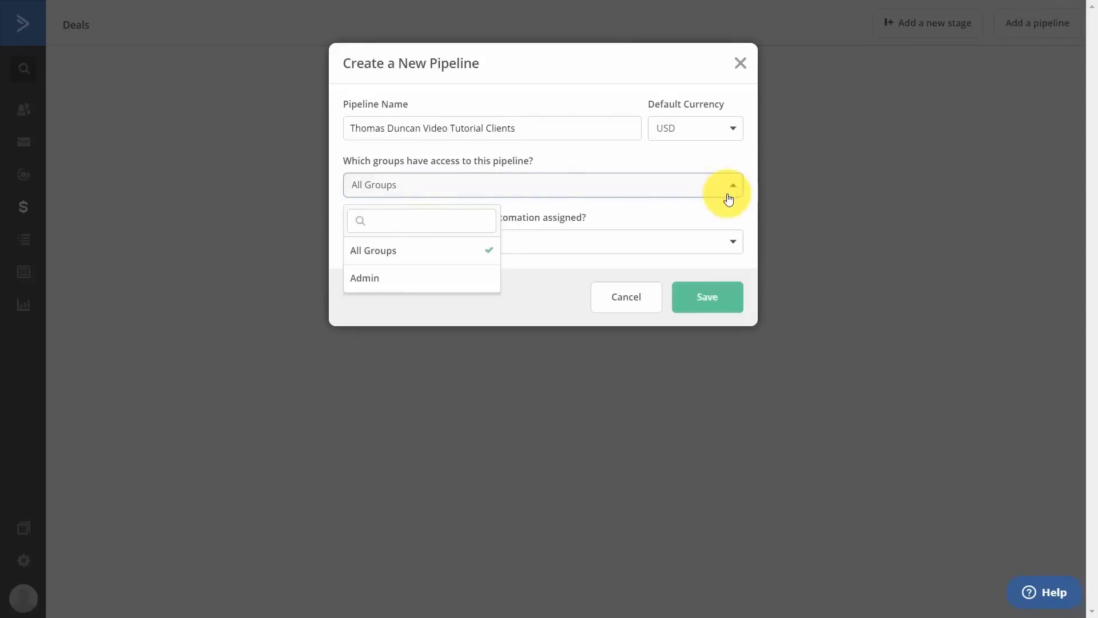
click(723, 164)
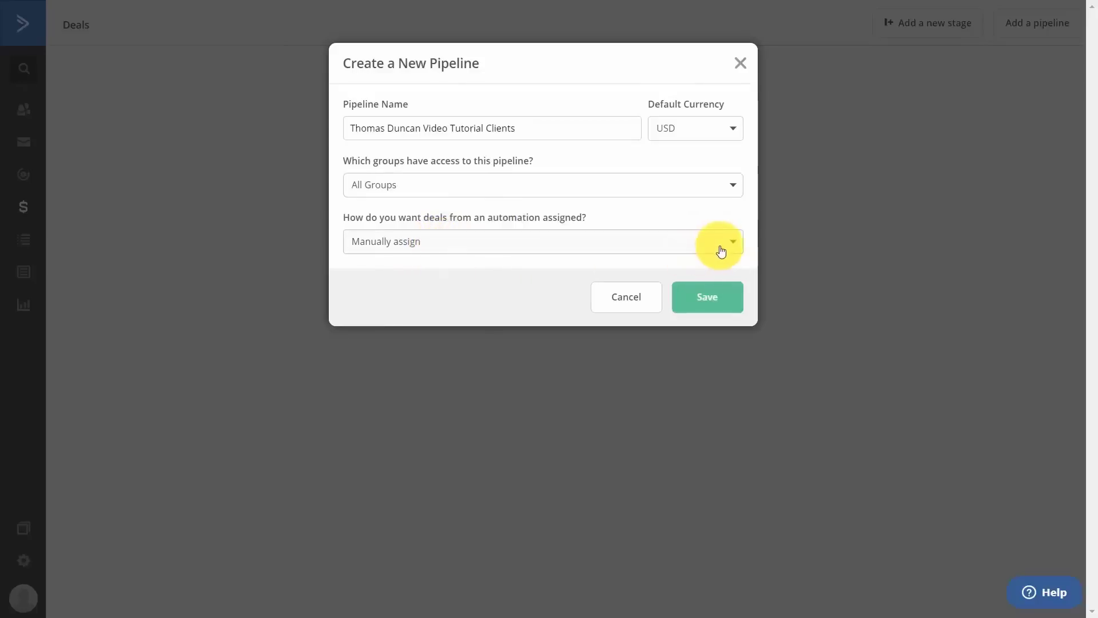
click(702, 302)
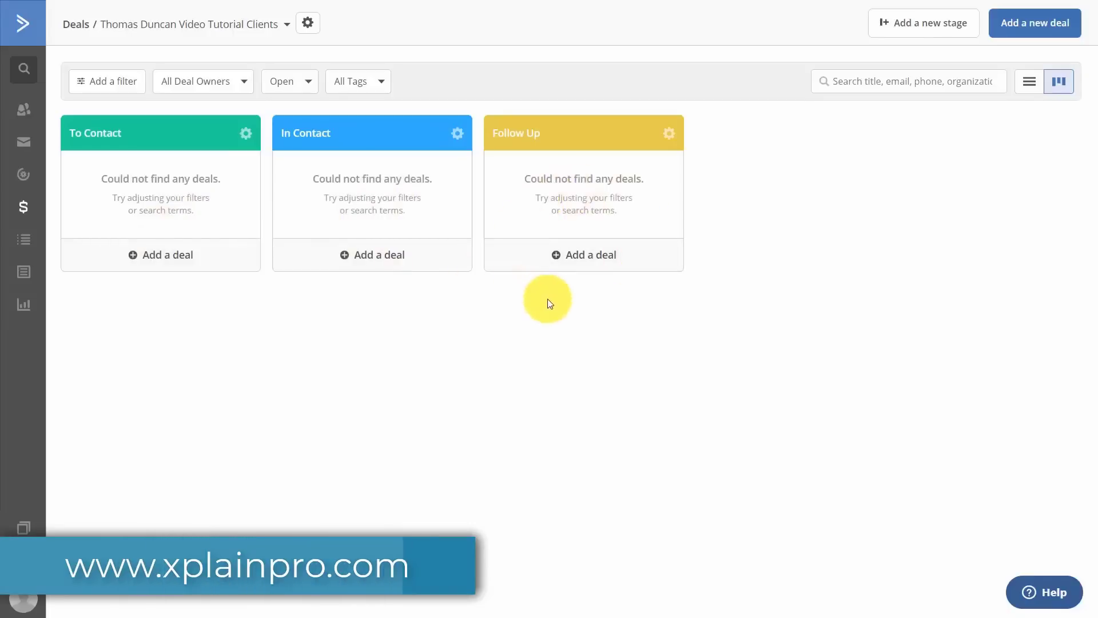
click(900, 24)
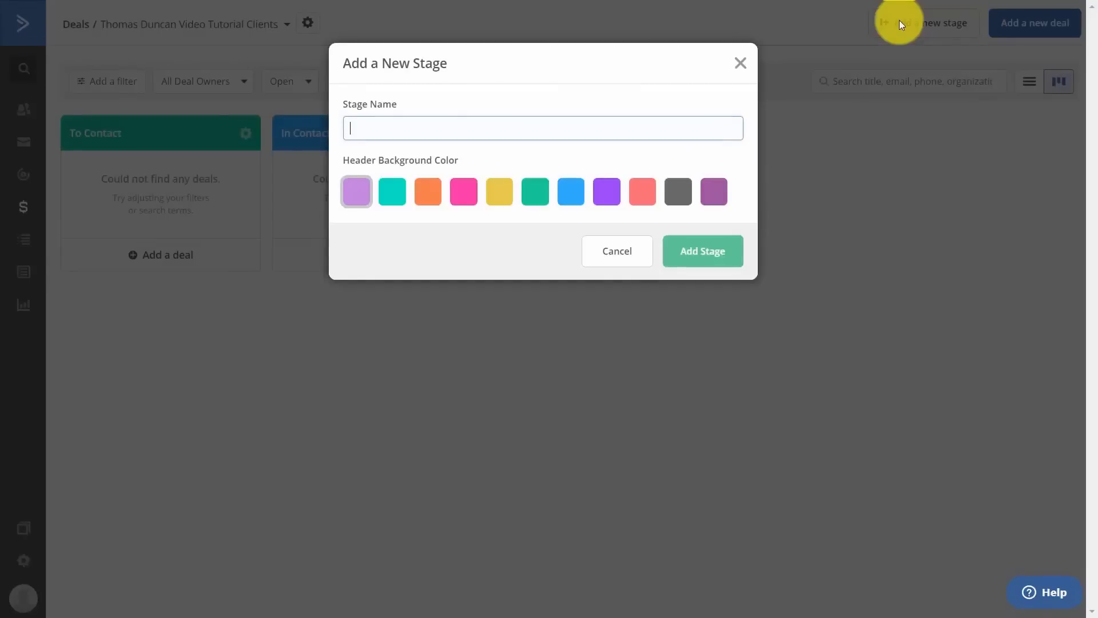
text(Recording Bumpers)
click(428, 192)
click(692, 250)
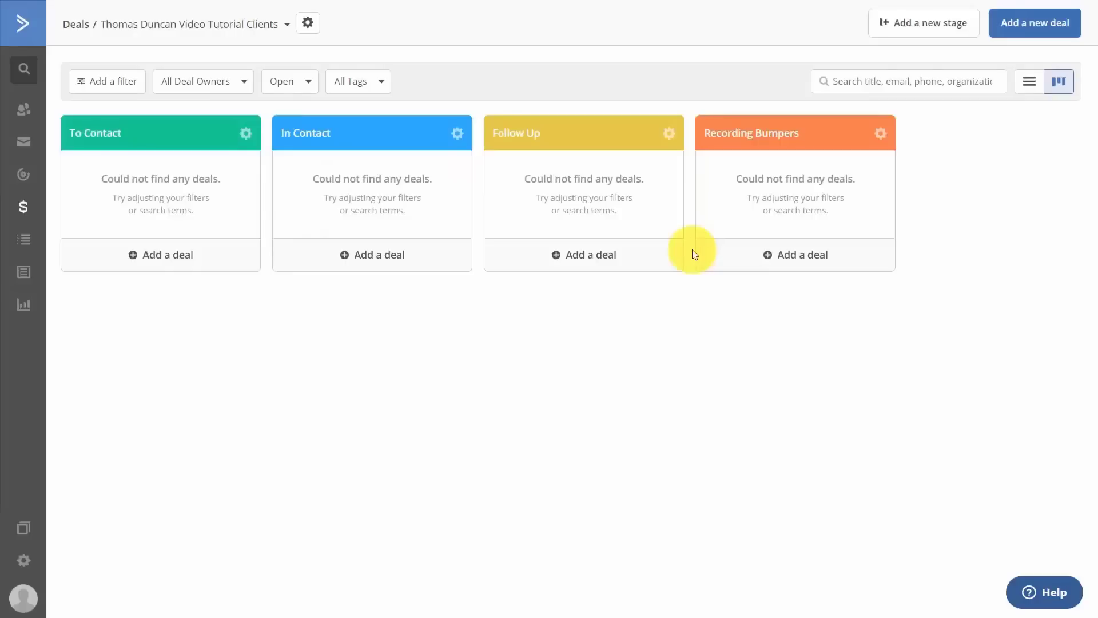
click(938, 26)
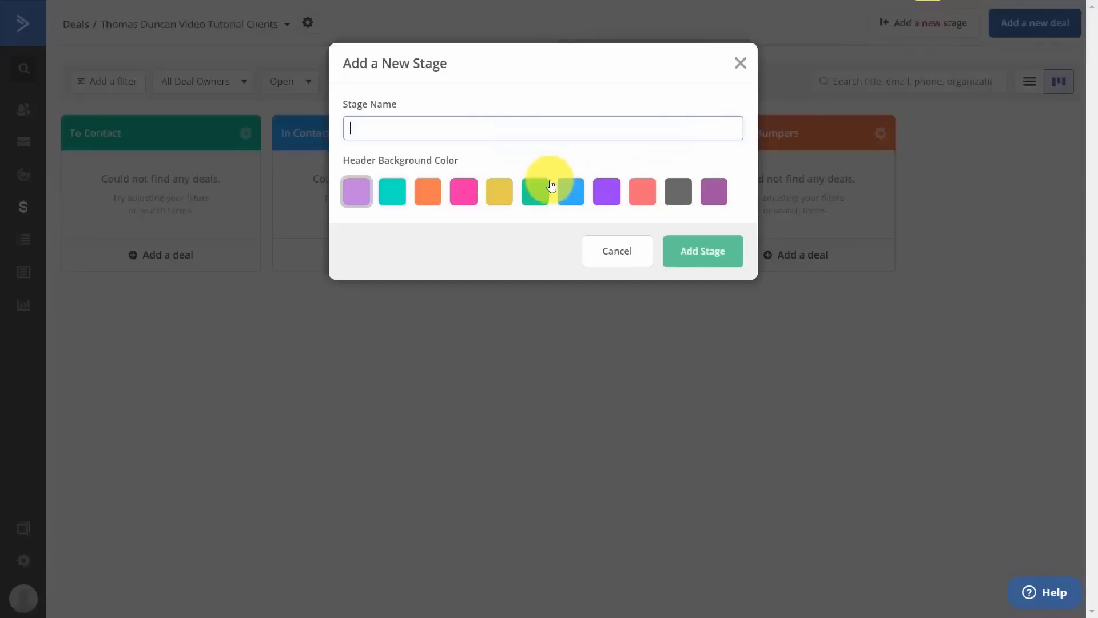
click(709, 255)
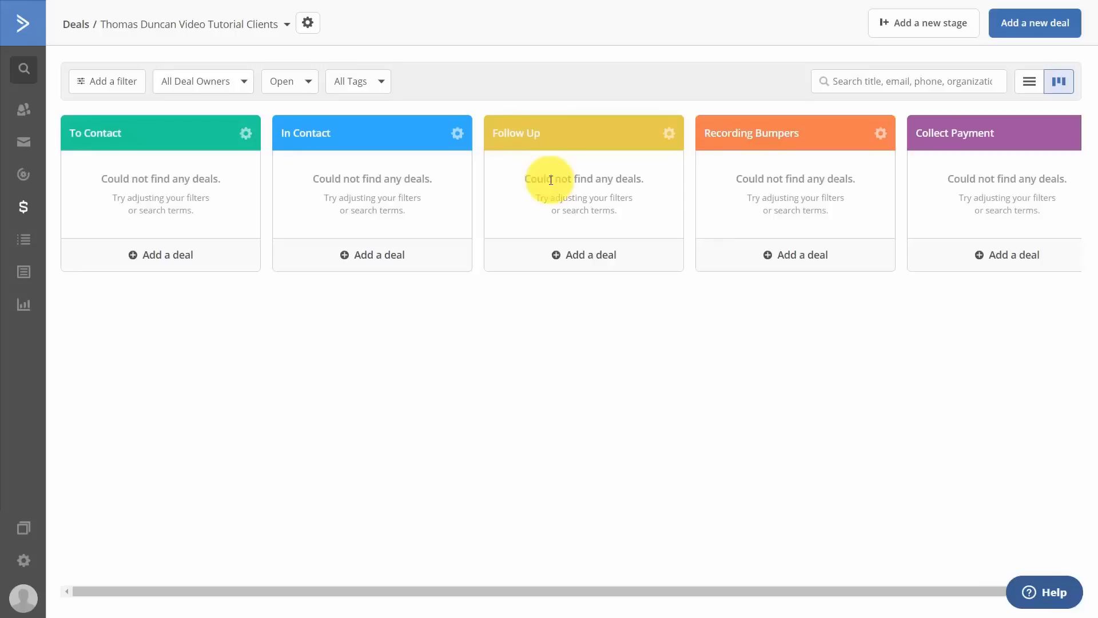
Add the 'Customize Tutorial Learning' deal worth $795 under the To Contact stage.
click(158, 263)
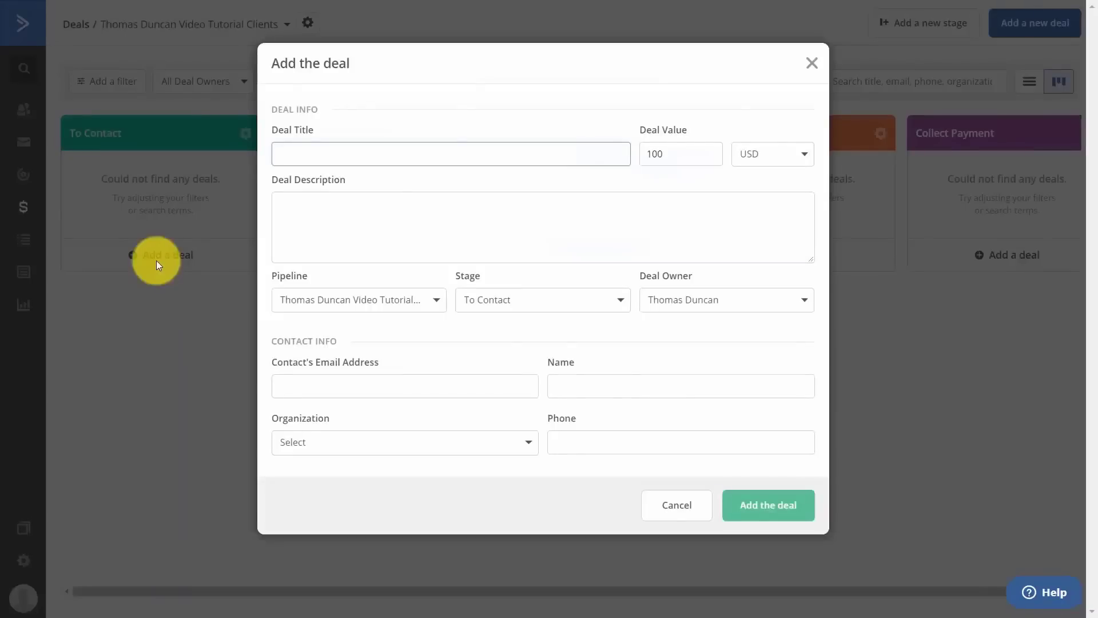
text(Customize Tutorial Learning)
key(Tab)
text(795)
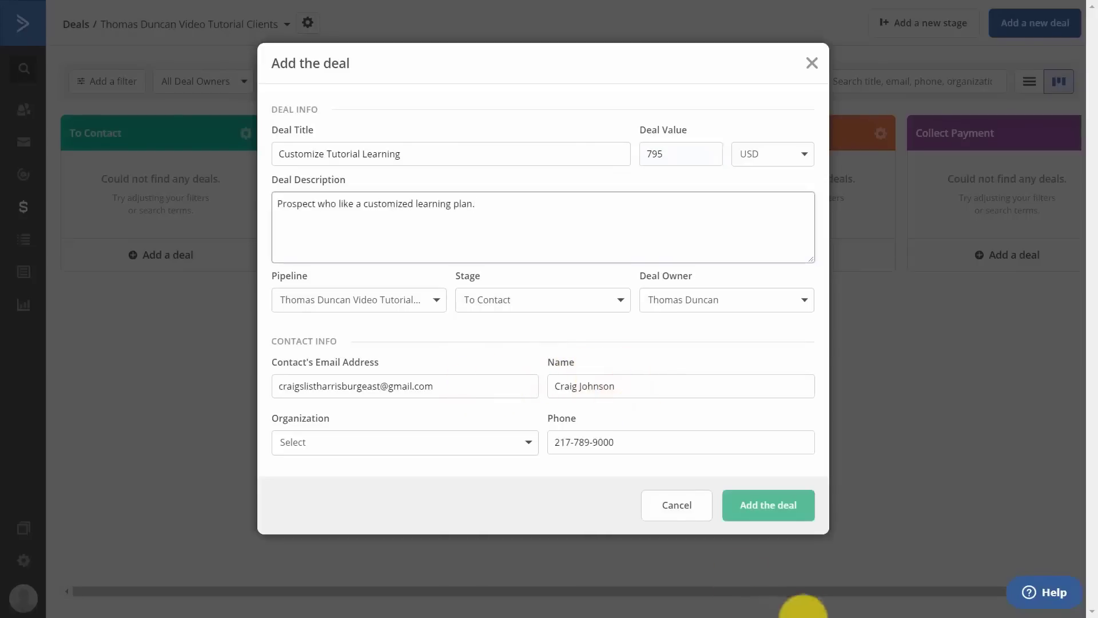
click(756, 506)
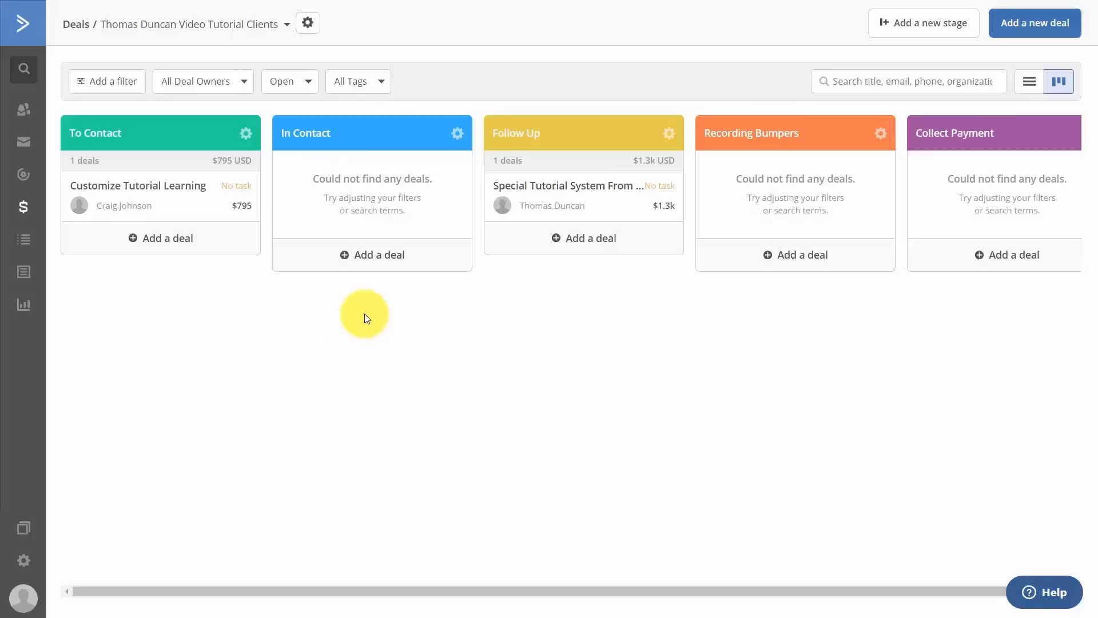
Open the Customize Tutorial Learning deal page, now in Follow Up at $795.
mouse_move(156, 7)
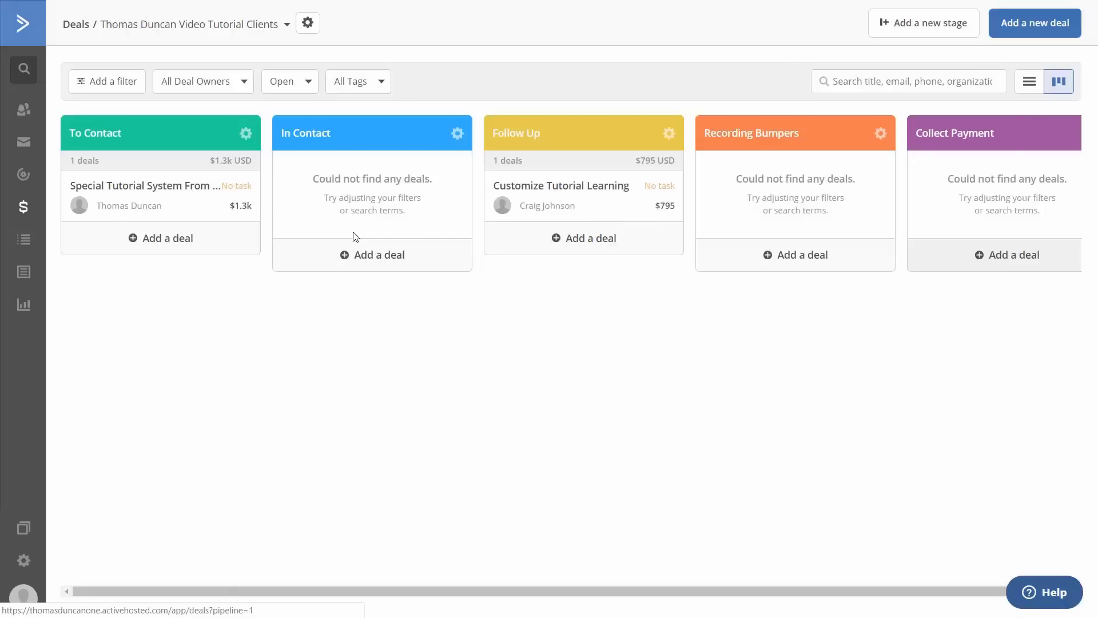
click(553, 198)
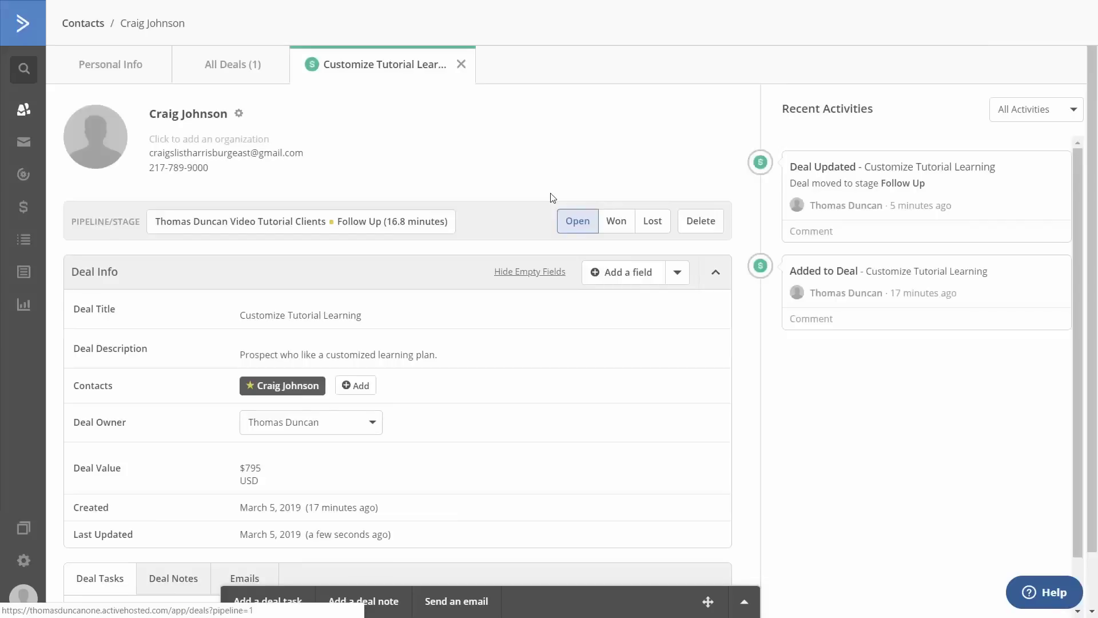
Add the email task 'Get Video Titles and Verify' to the deal.
click(273, 603)
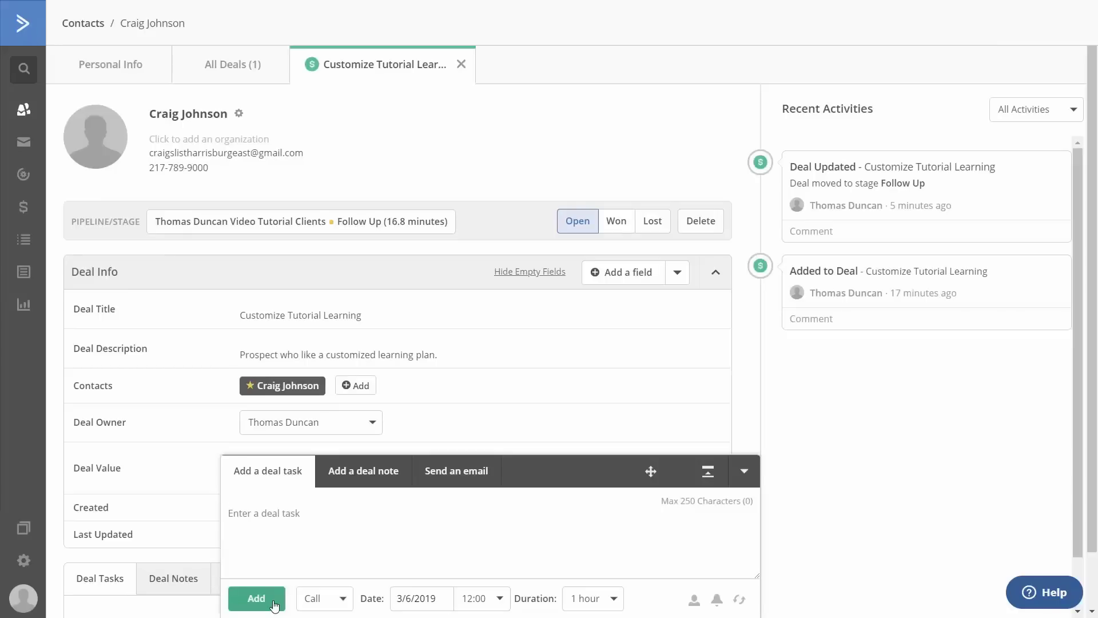
text(Get Video Titles and Verify)
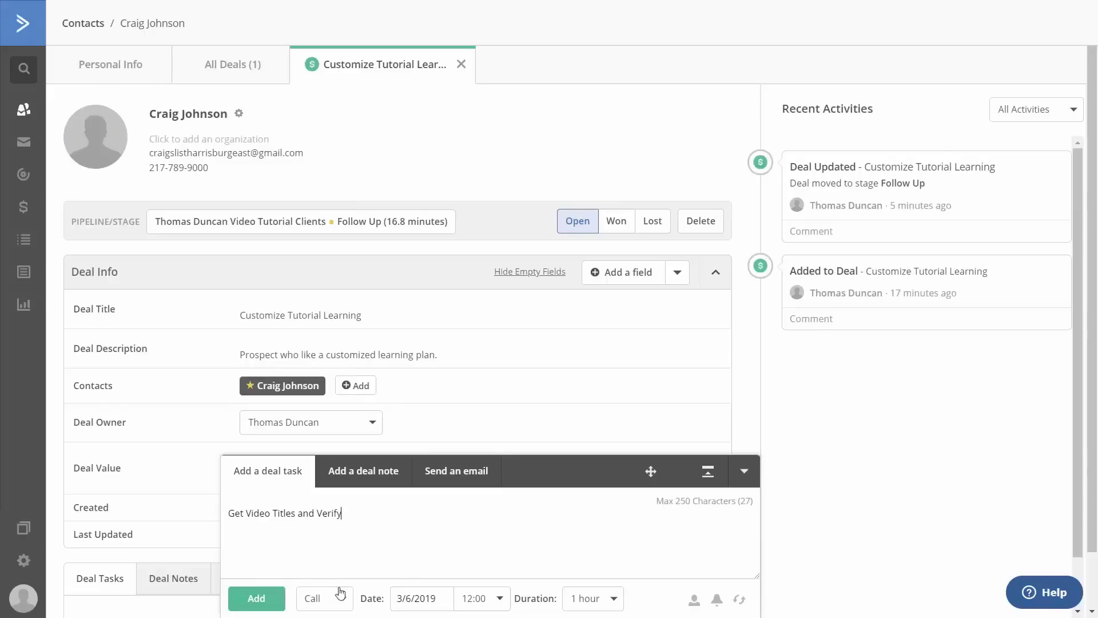
click(342, 599)
click(337, 499)
click(257, 599)
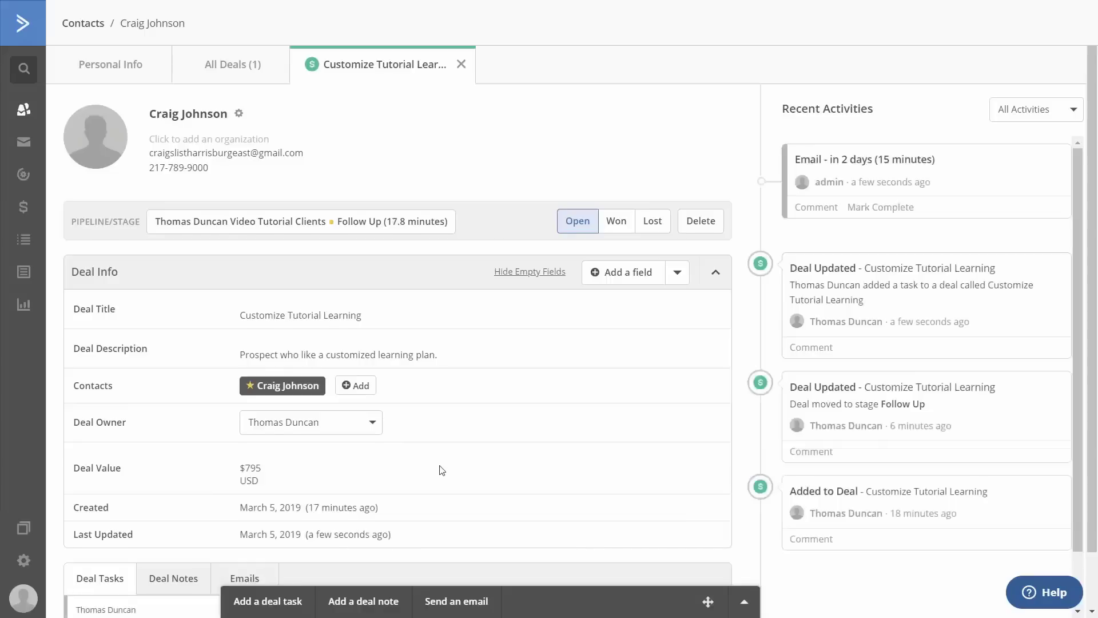
Return to the pipeline board and open the deal's pending task in the task list.
scroll(441, 470, down, 1)
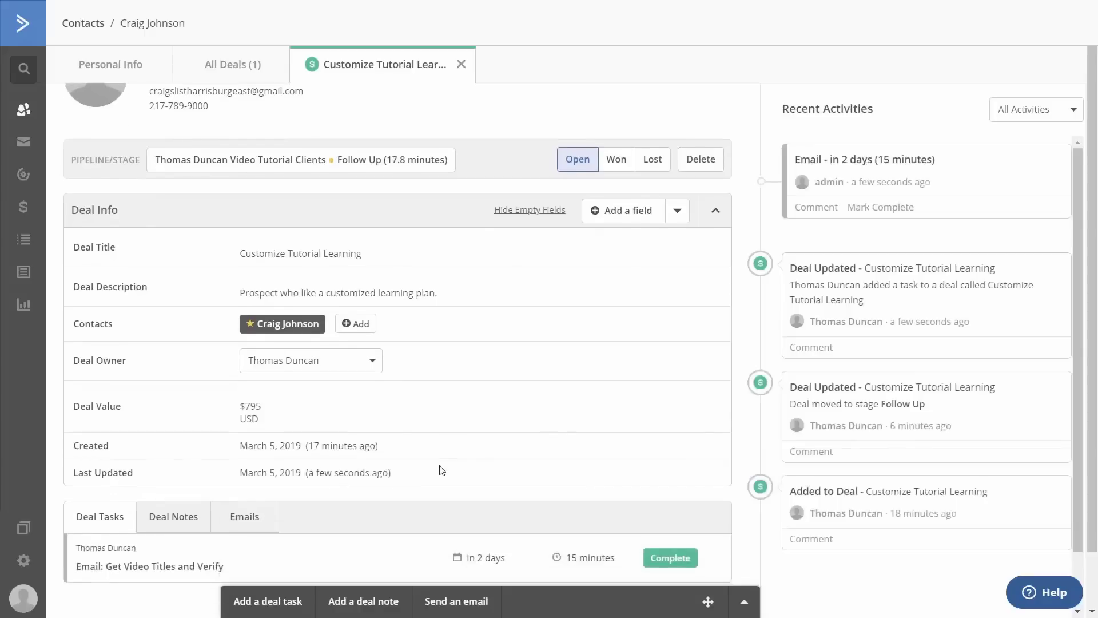
click(22, 207)
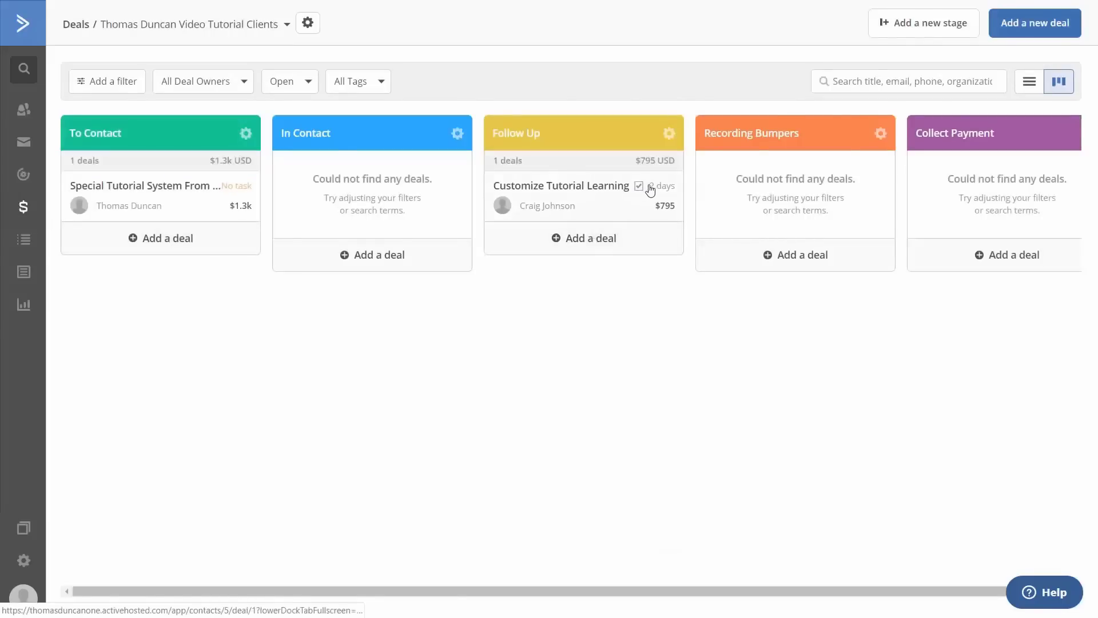
click(650, 190)
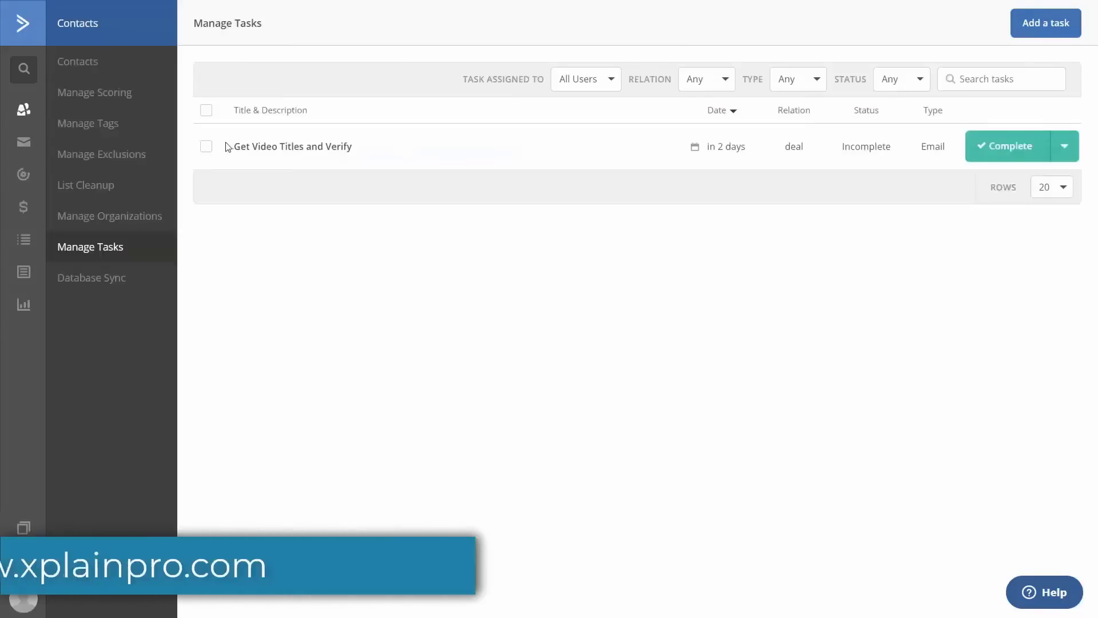
Tick the Get Video Titles and Verify task, then switch to Manage Organizations.
click(206, 146)
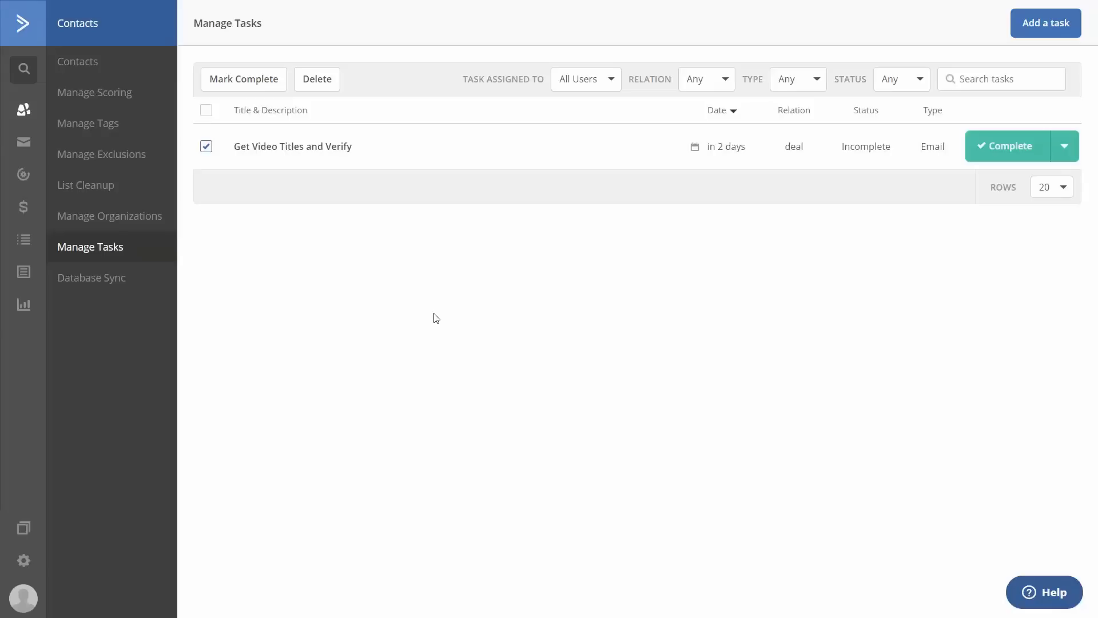
click(94, 217)
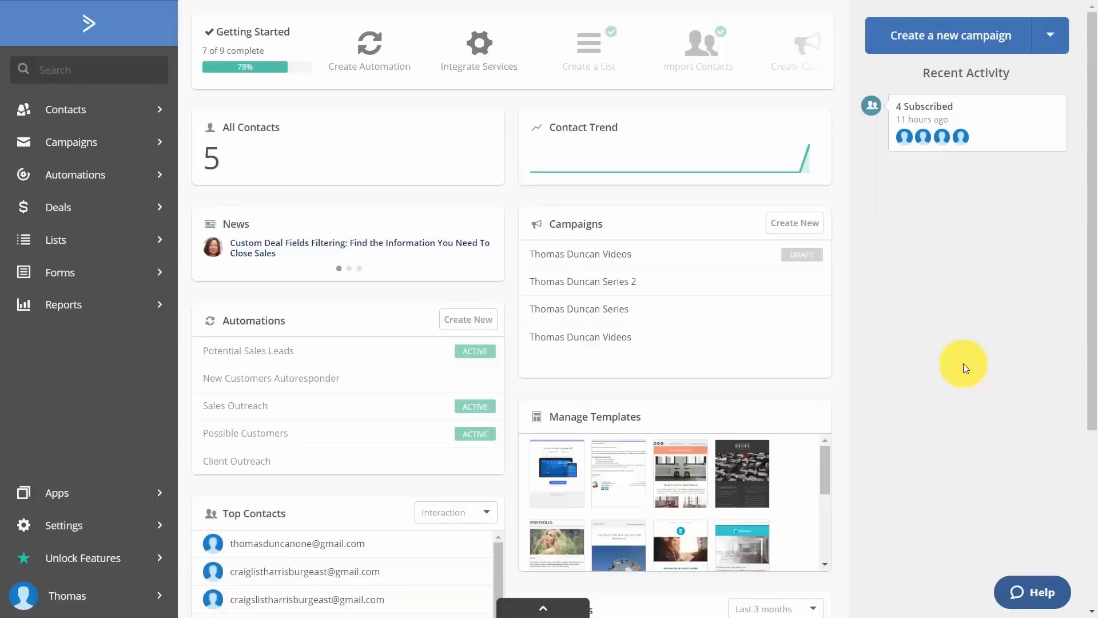
Open Automations and choose Add a new automation to show the recipe list.
click(104, 182)
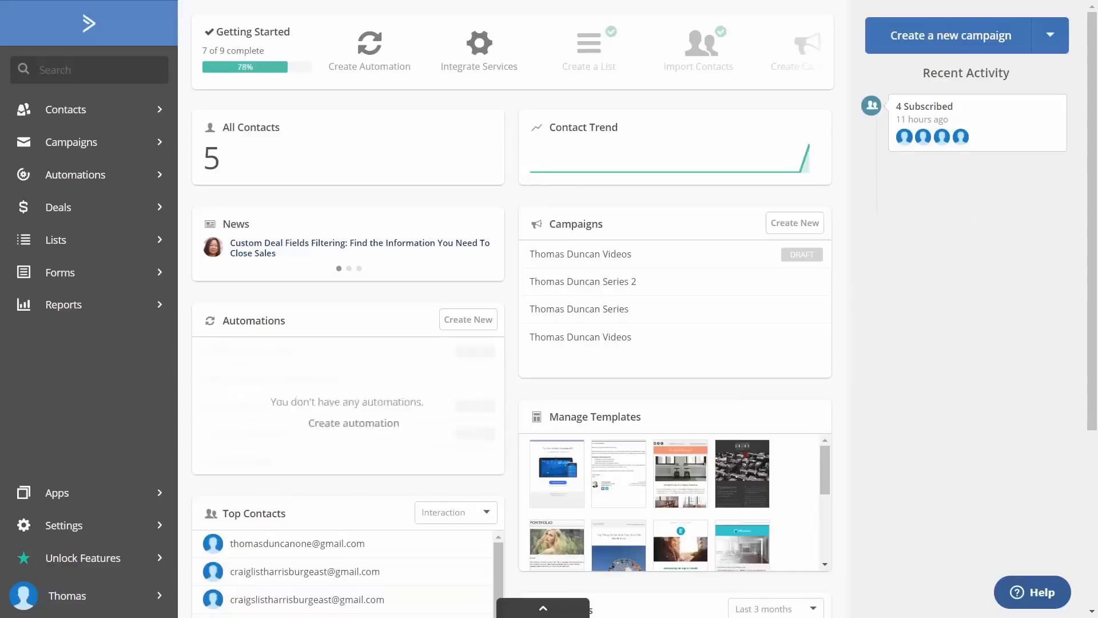
click(101, 181)
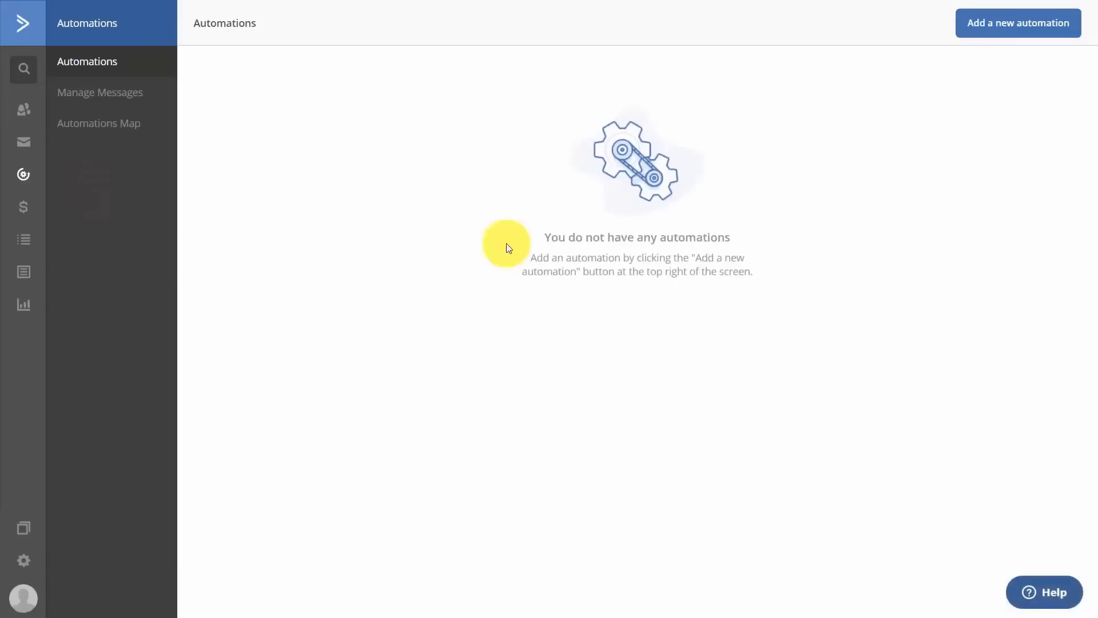
click(992, 29)
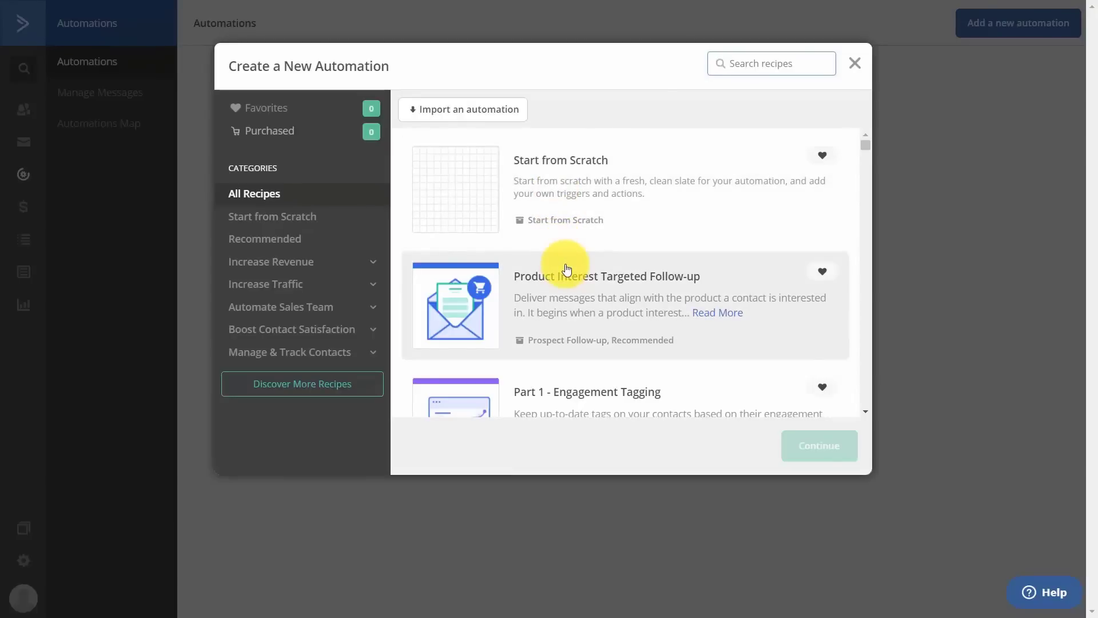
Filter to Recommended recipes and create an automation from Product Interest Tagging.
click(270, 245)
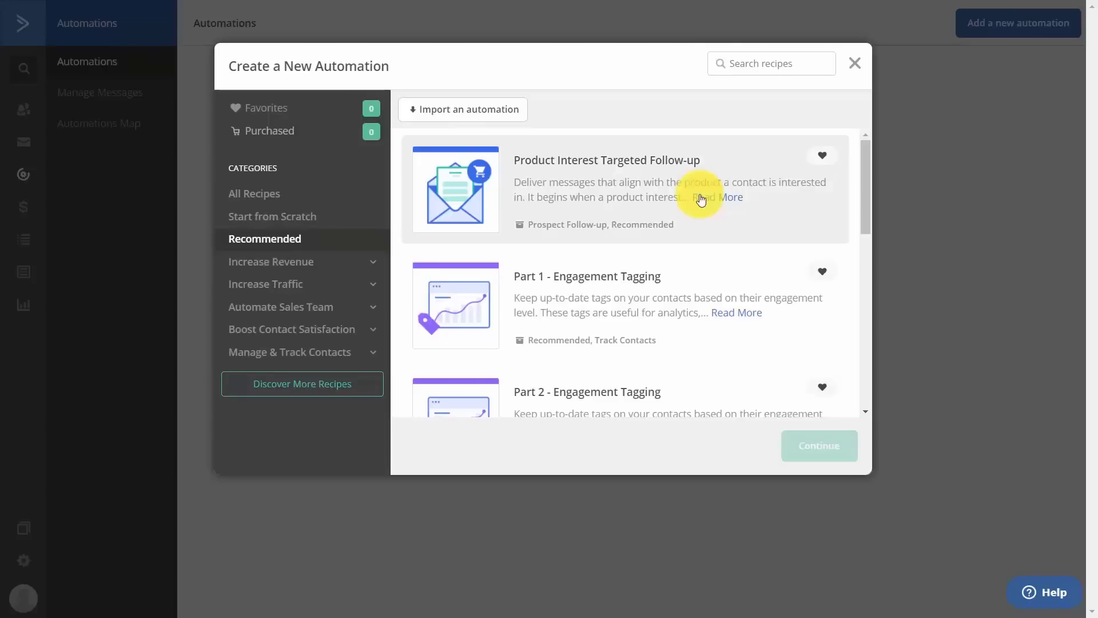
scroll(702, 198, down, 5)
scroll(657, 335, up, 2)
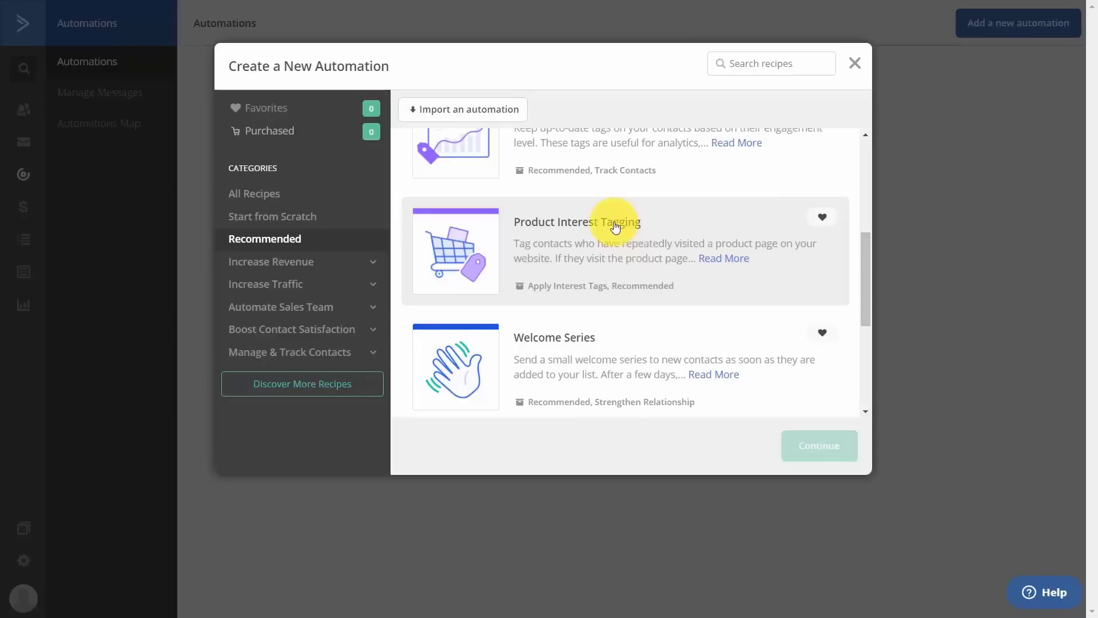
click(615, 227)
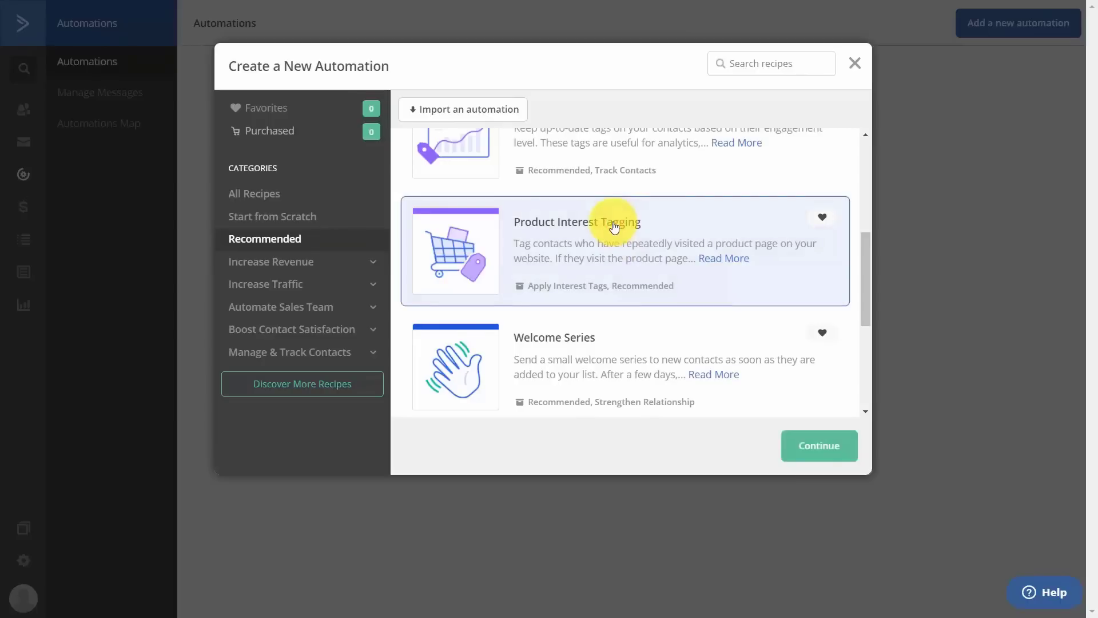
click(824, 447)
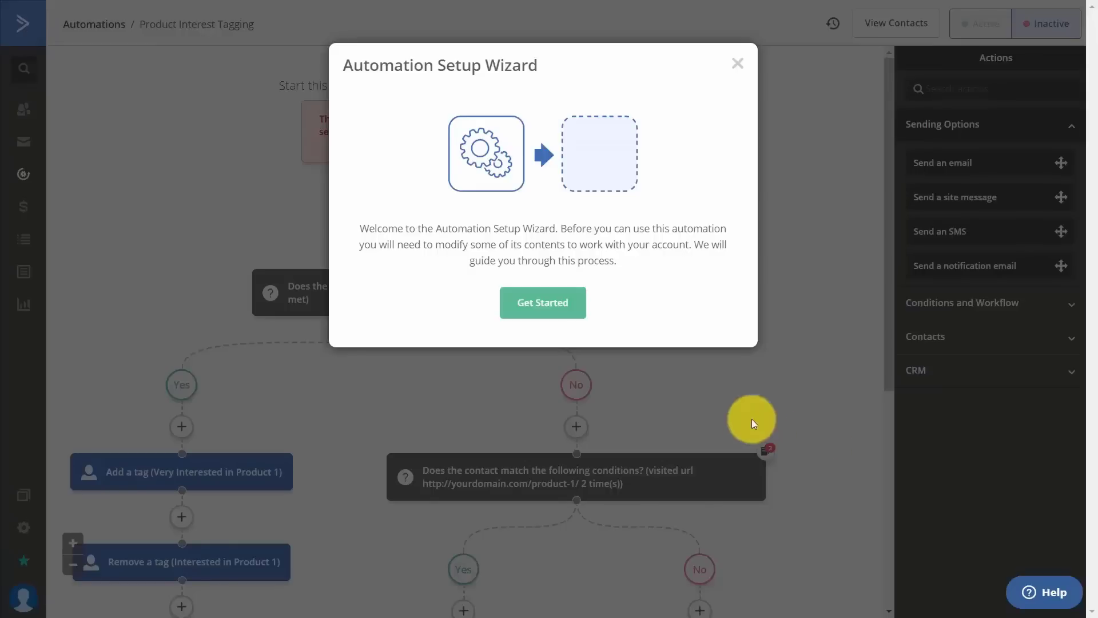
Set the productlink page visit trigger and two Or-joined If/Else visit conditions, then close the wizard.
click(549, 315)
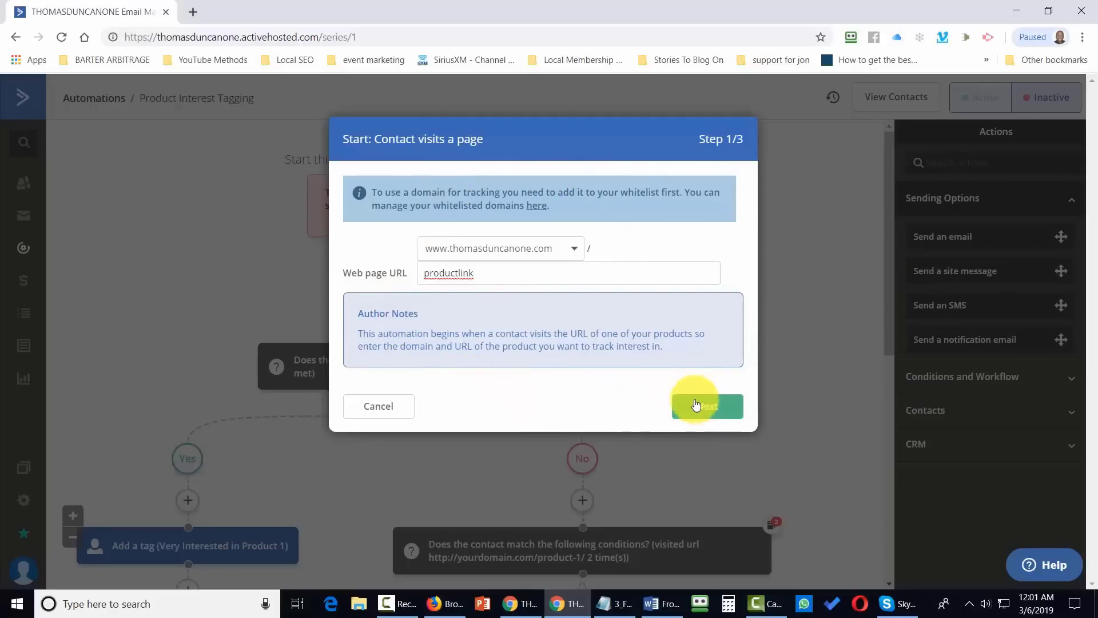
click(696, 405)
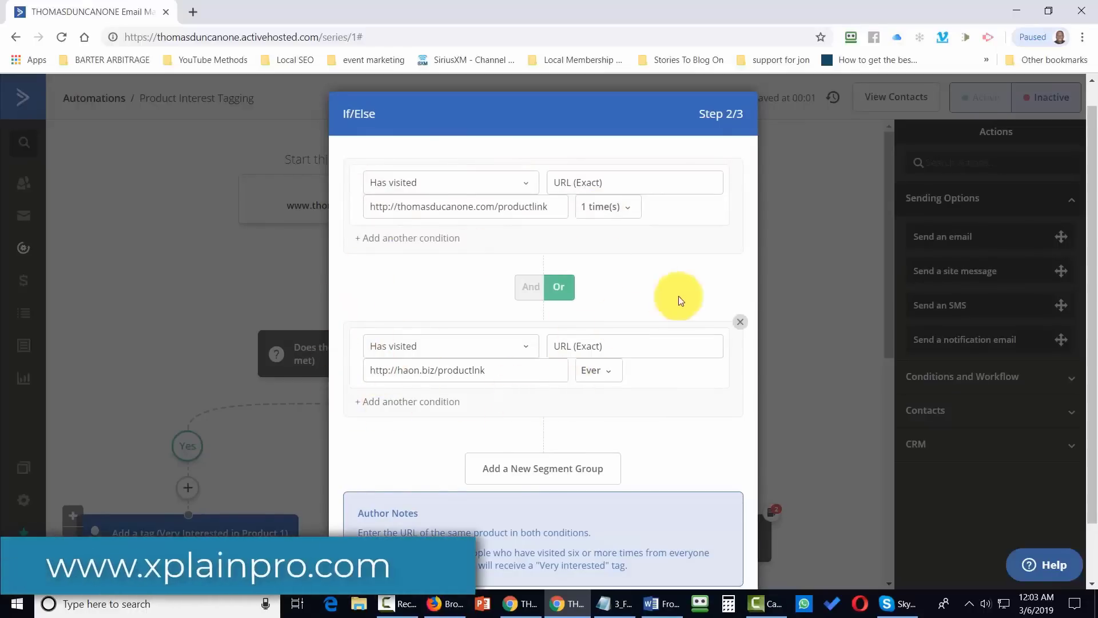
click(739, 323)
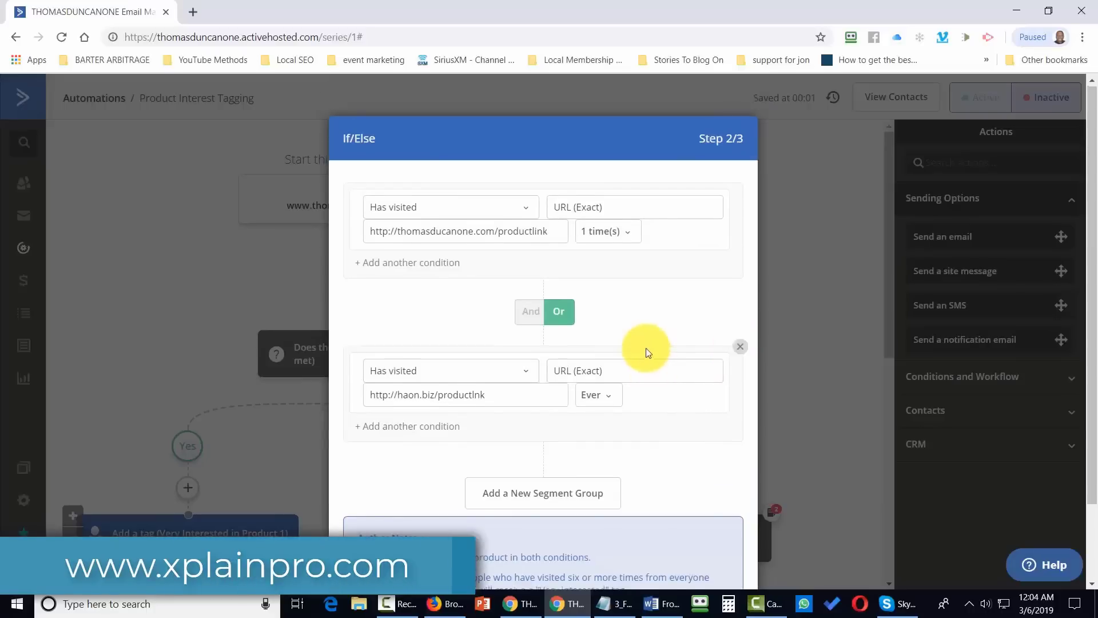
scroll(645, 348, down, 2)
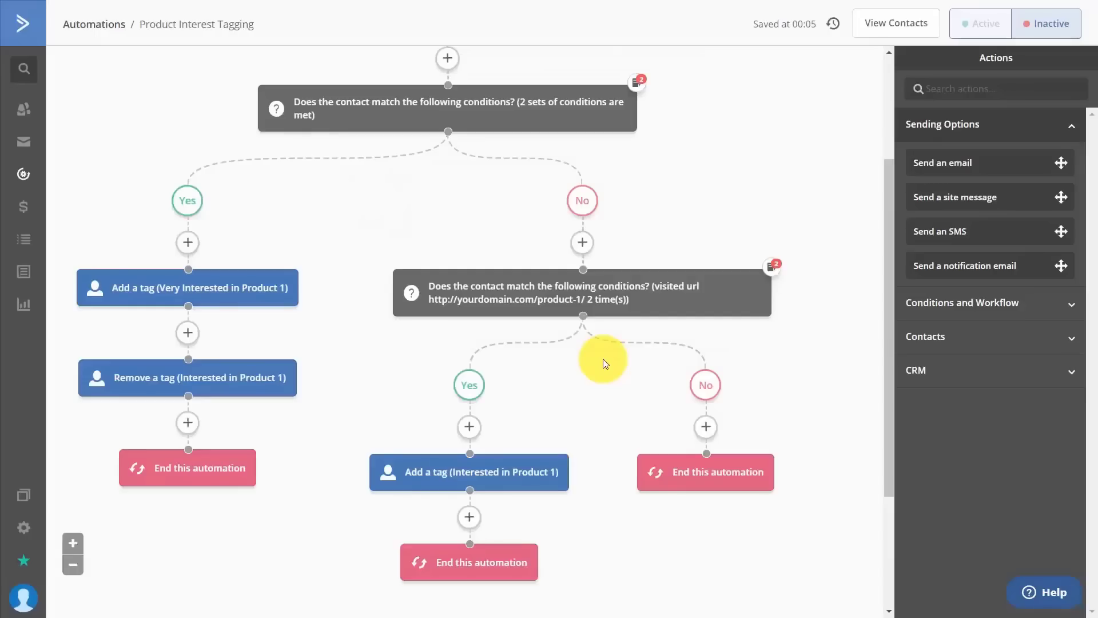
Delete the Remove a tag action from the Yes branch.
scroll(711, 542, up, 1)
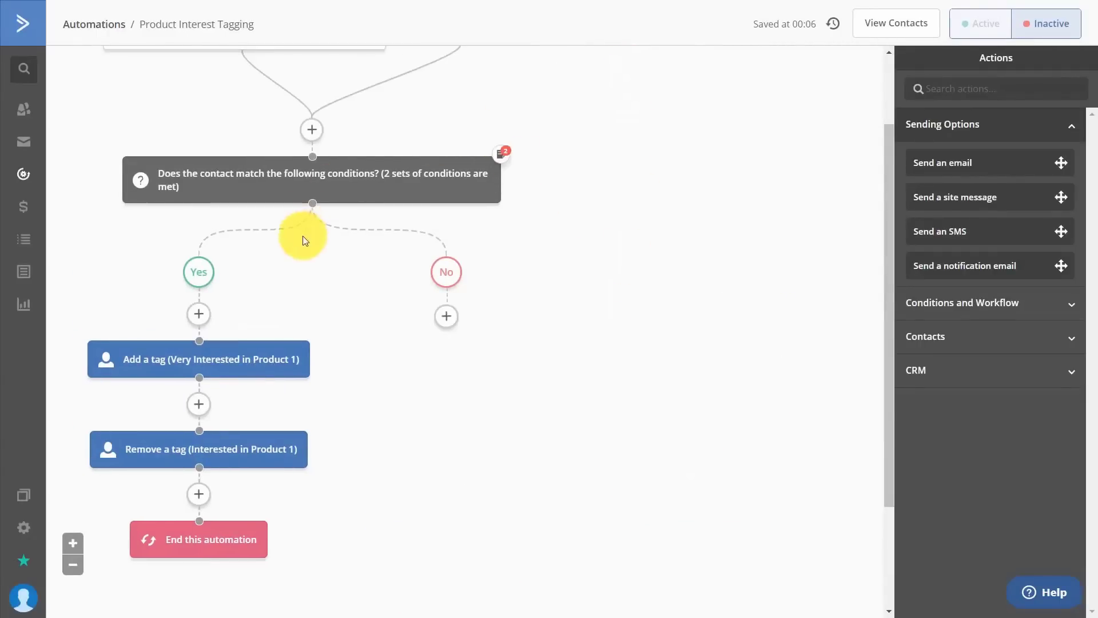
scroll(367, 281, up, 1)
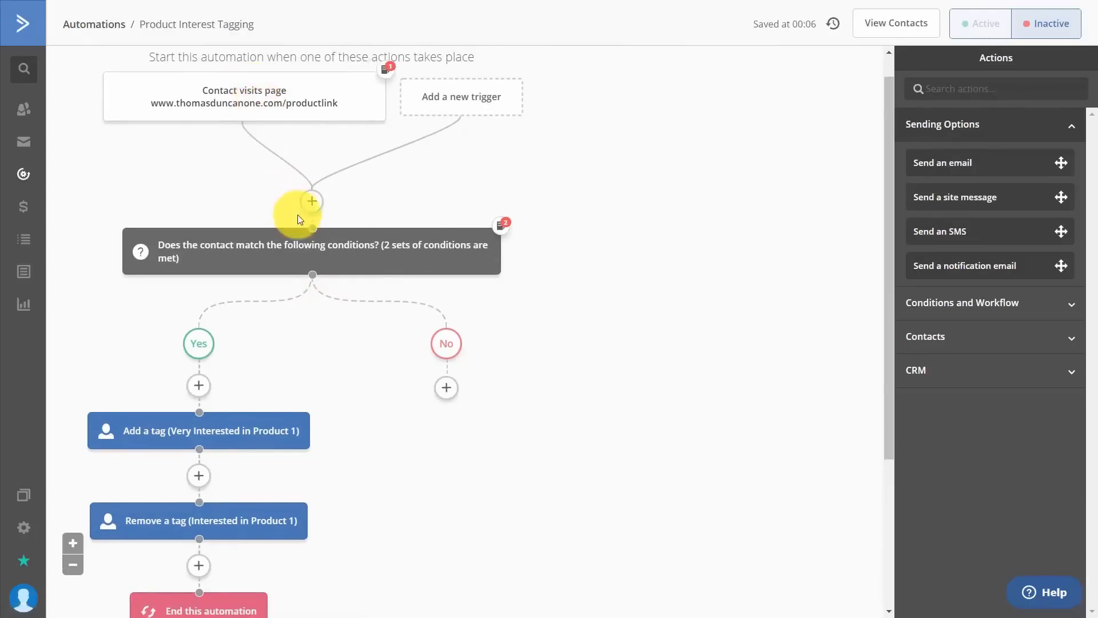
scroll(297, 216, down, 1)
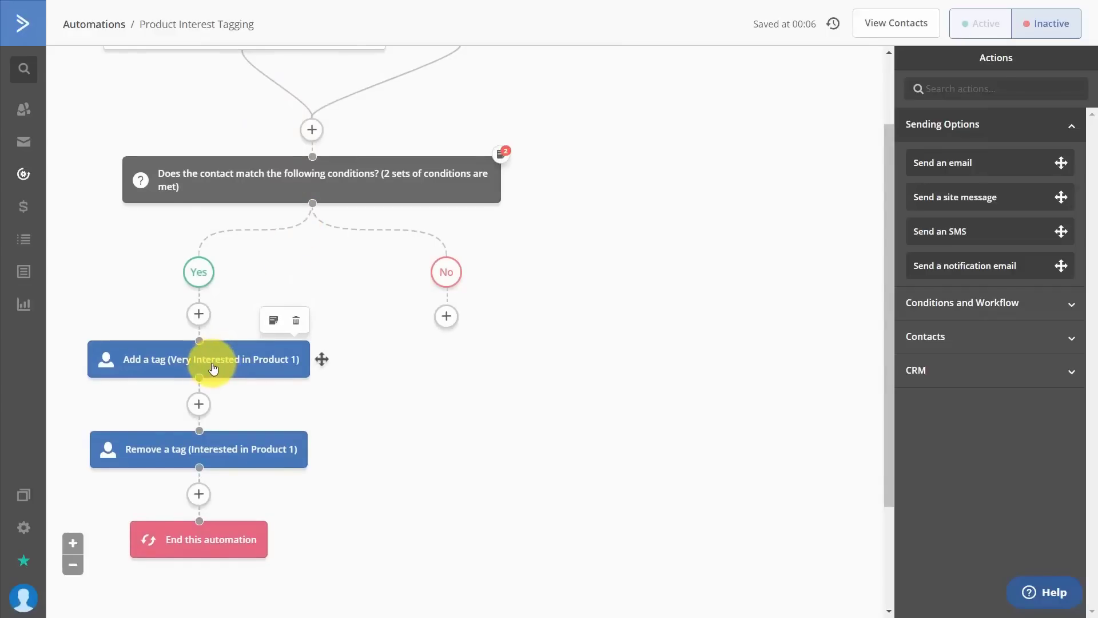
mouse_move(265, 436)
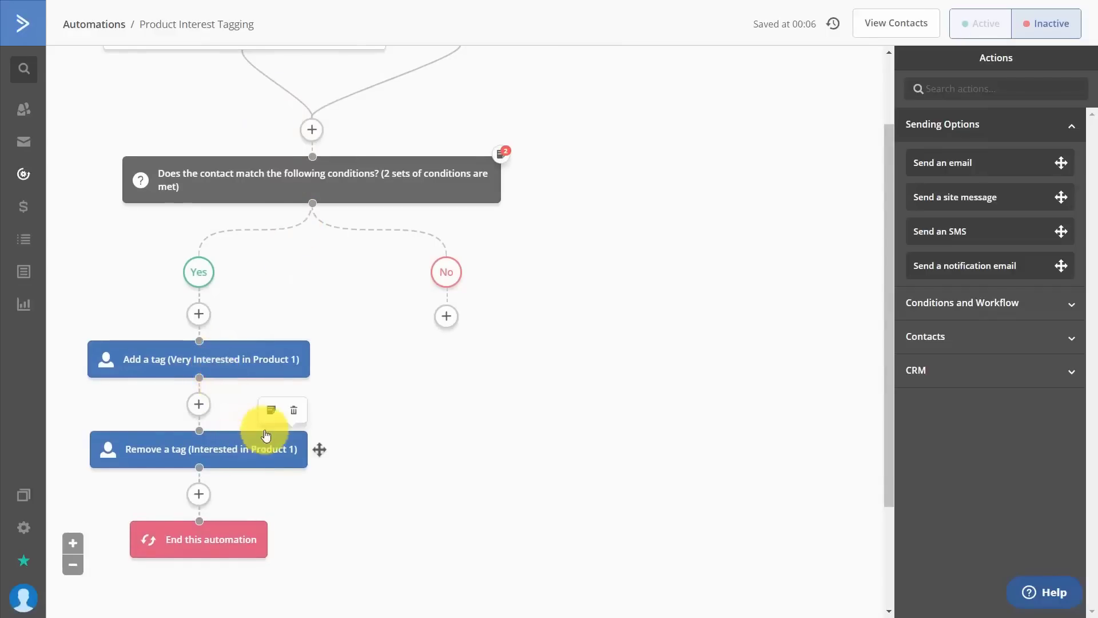
click(295, 412)
click(613, 60)
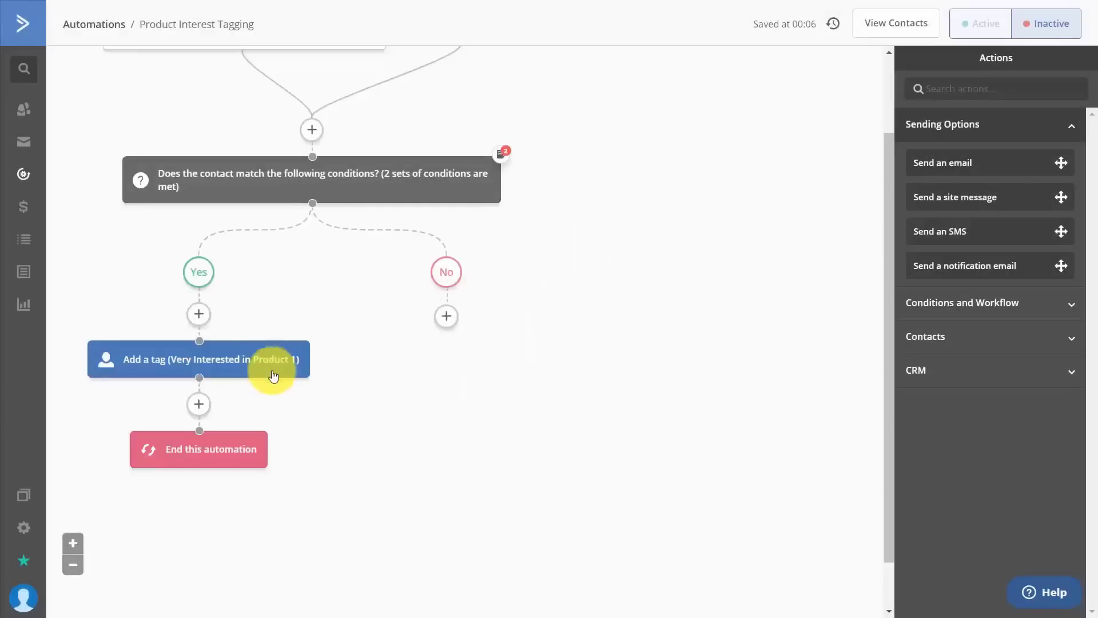
Change the Yes branch's Add a tag action to add the Video Tuts tag.
mouse_move(234, 364)
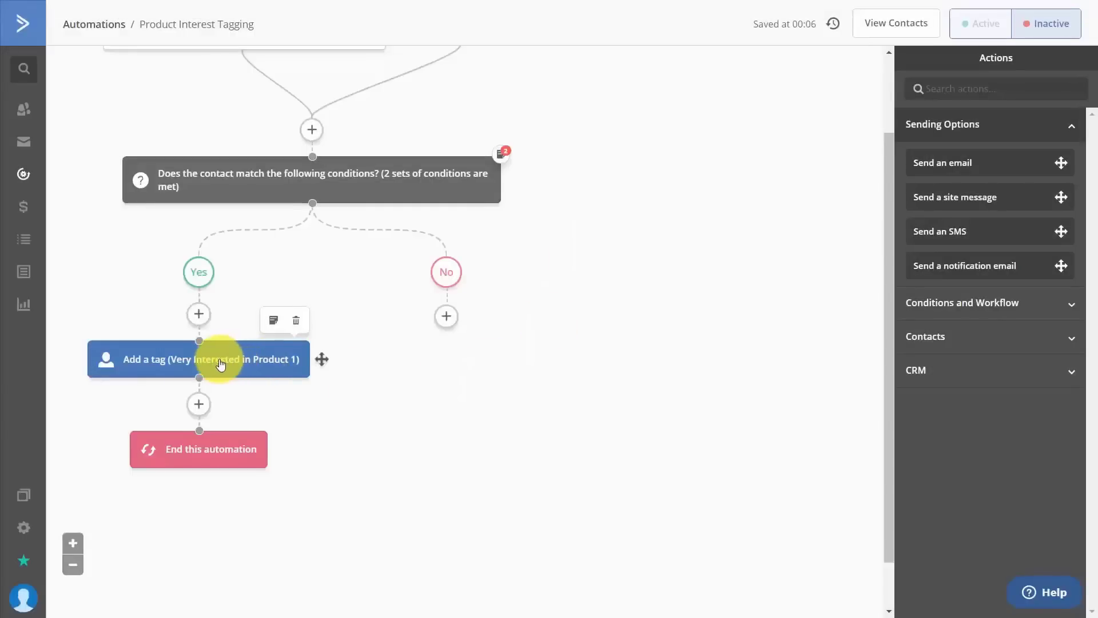
click(221, 362)
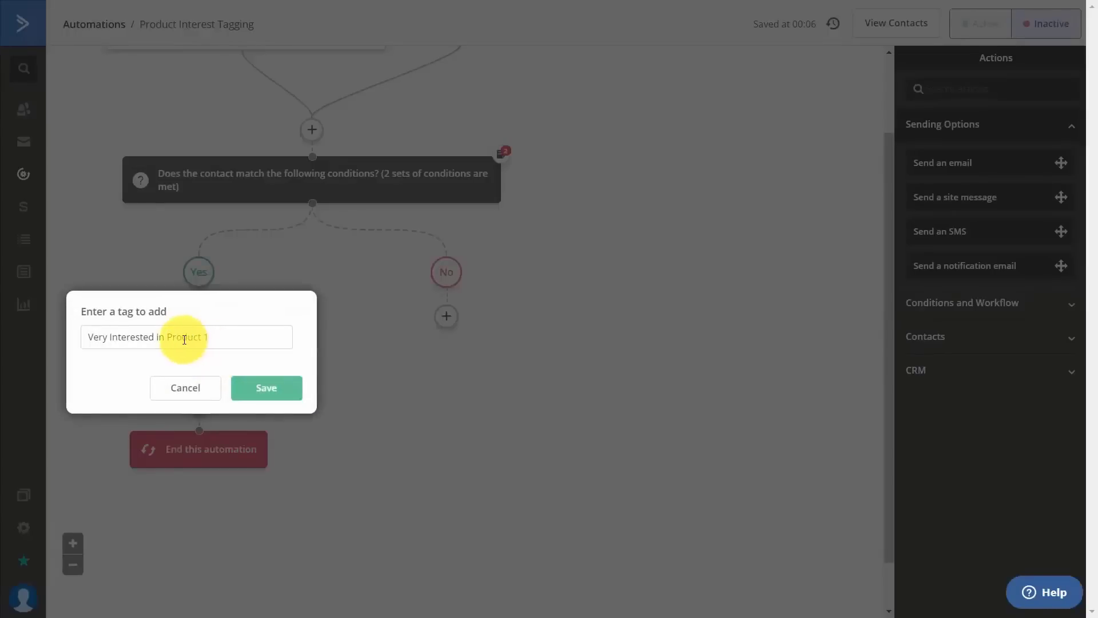
click(181, 338)
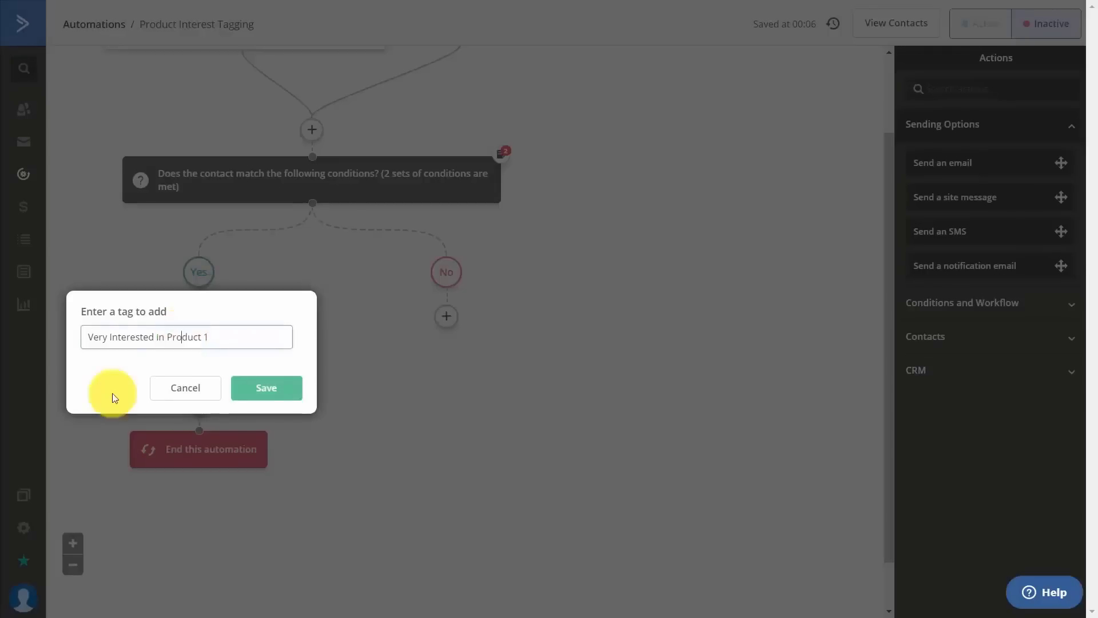
key(ctrl+a)
text(Video Tuts)
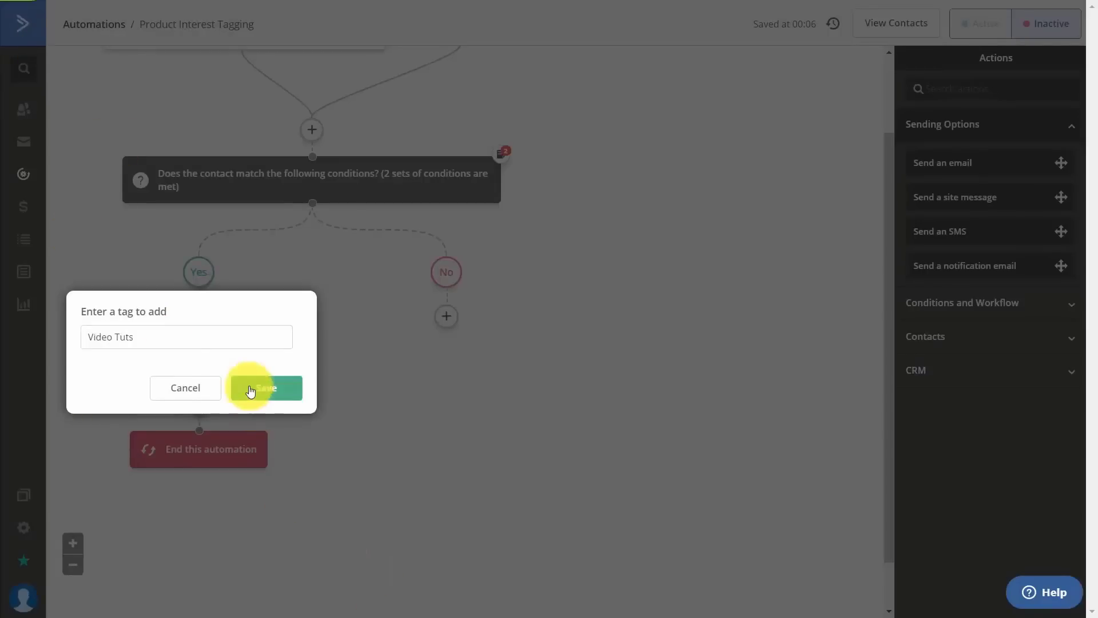
click(246, 387)
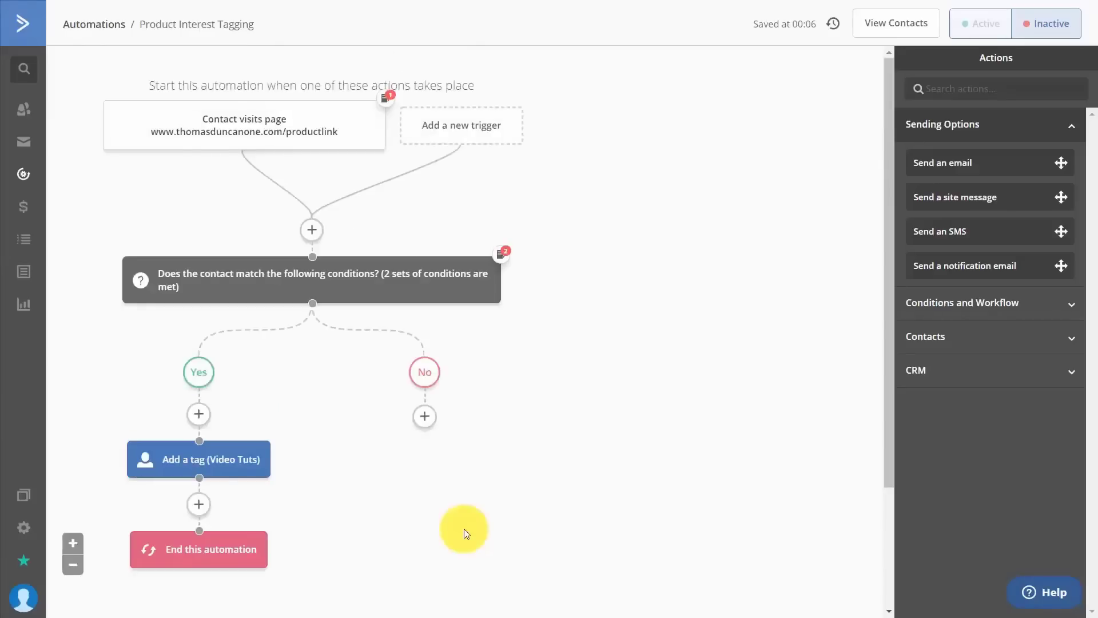
mouse_move(229, 123)
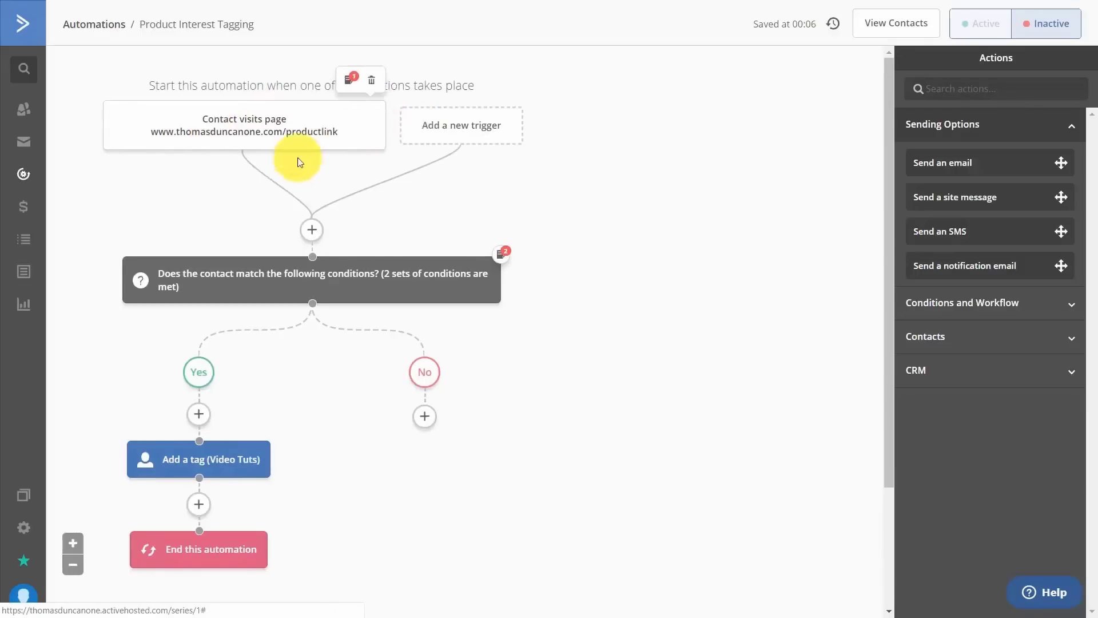
mouse_move(223, 463)
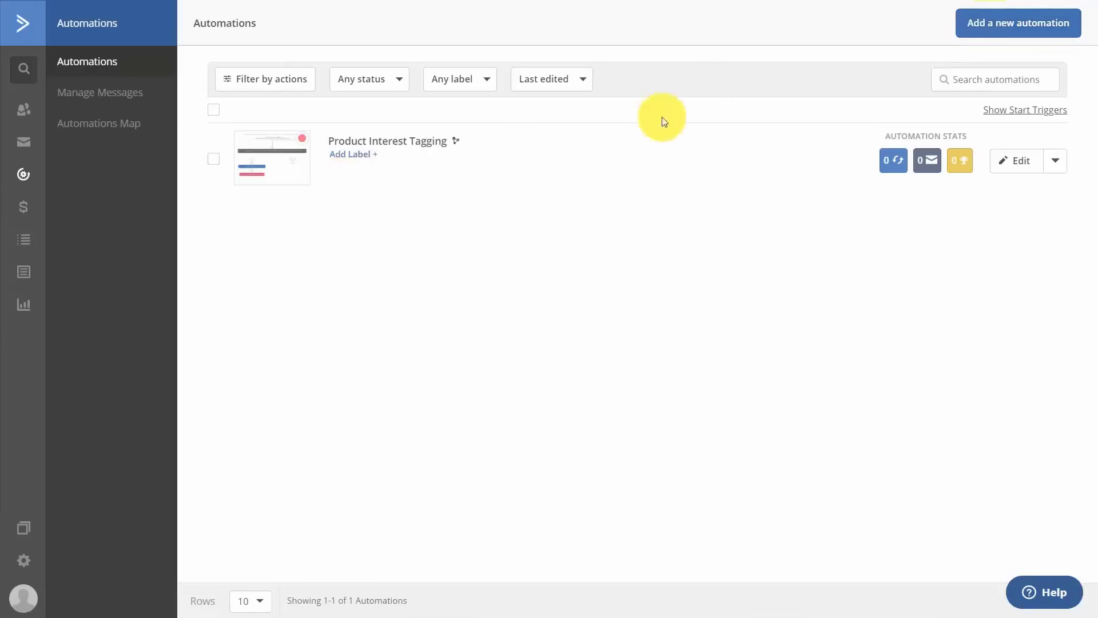
Create a new blank automation from the Start from Scratch recipe.
click(995, 26)
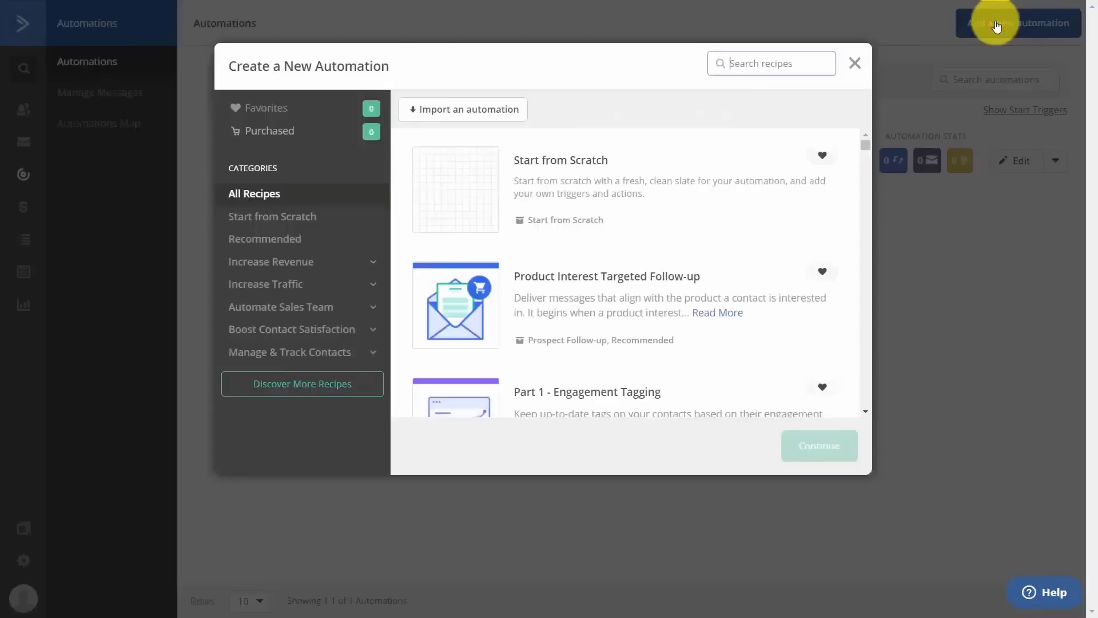
click(490, 195)
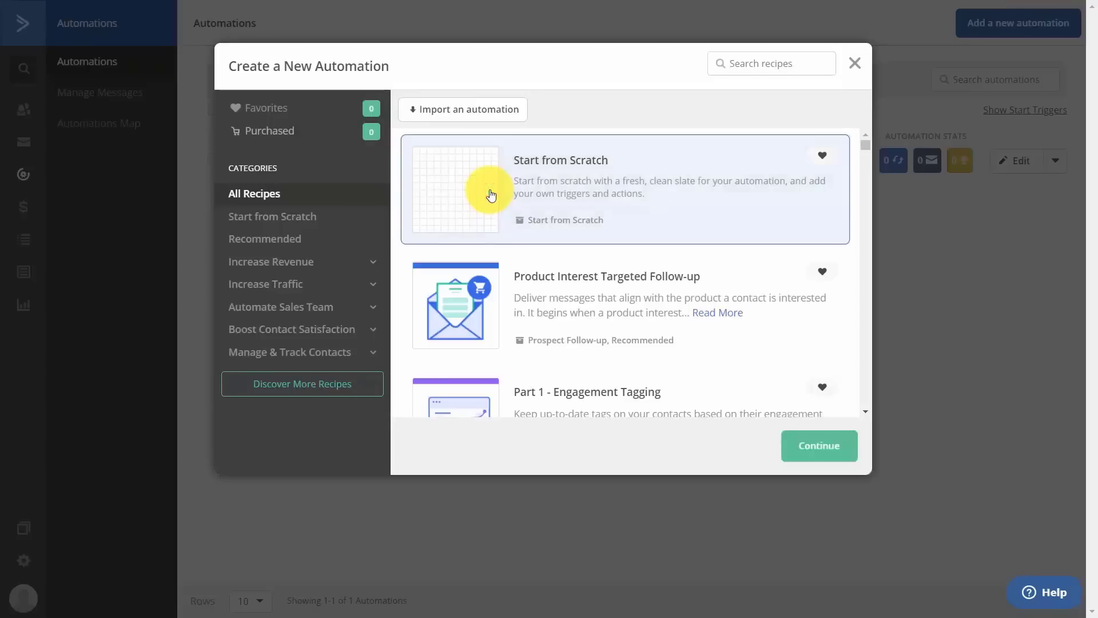
click(803, 448)
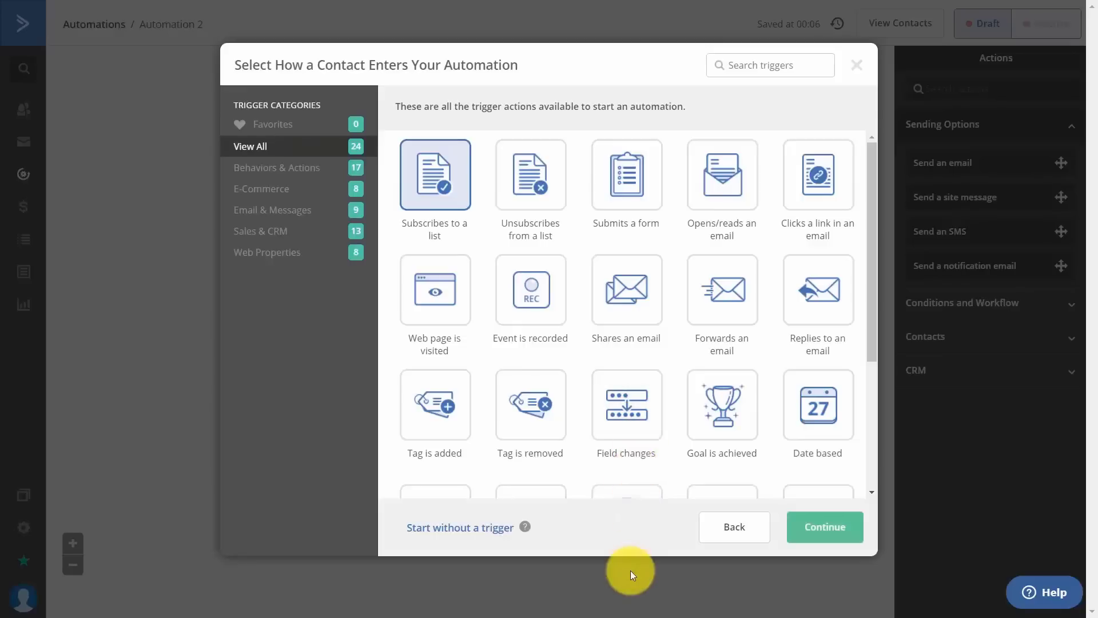
Choose Replies to an email as the automation's trigger.
click(807, 293)
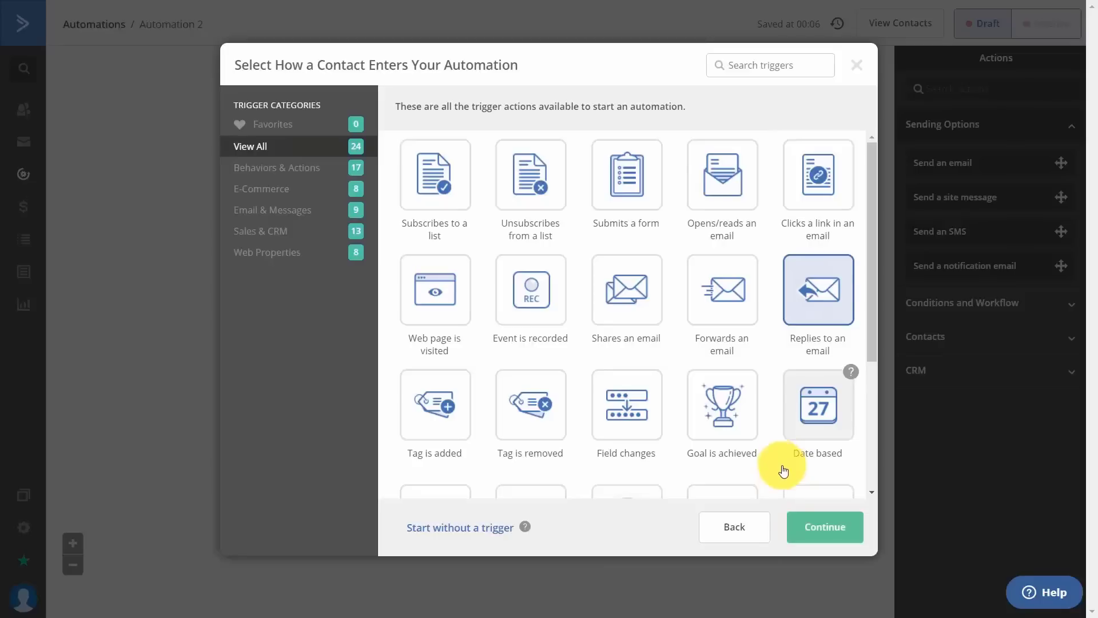
click(810, 532)
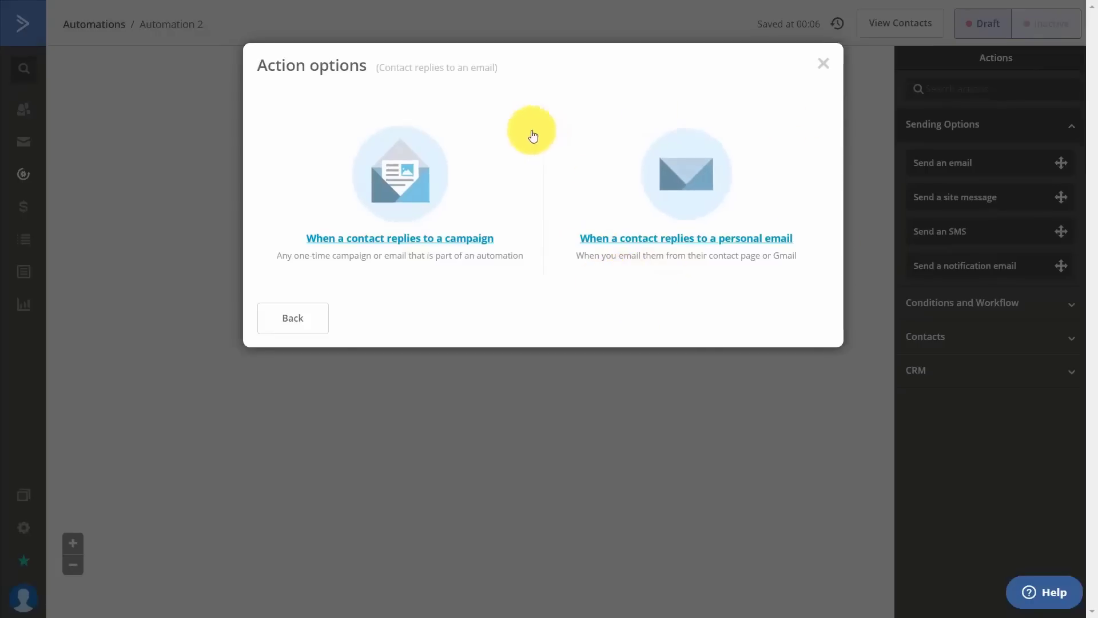
Start the automation when a contact replies to the series campaign, running once.
click(400, 241)
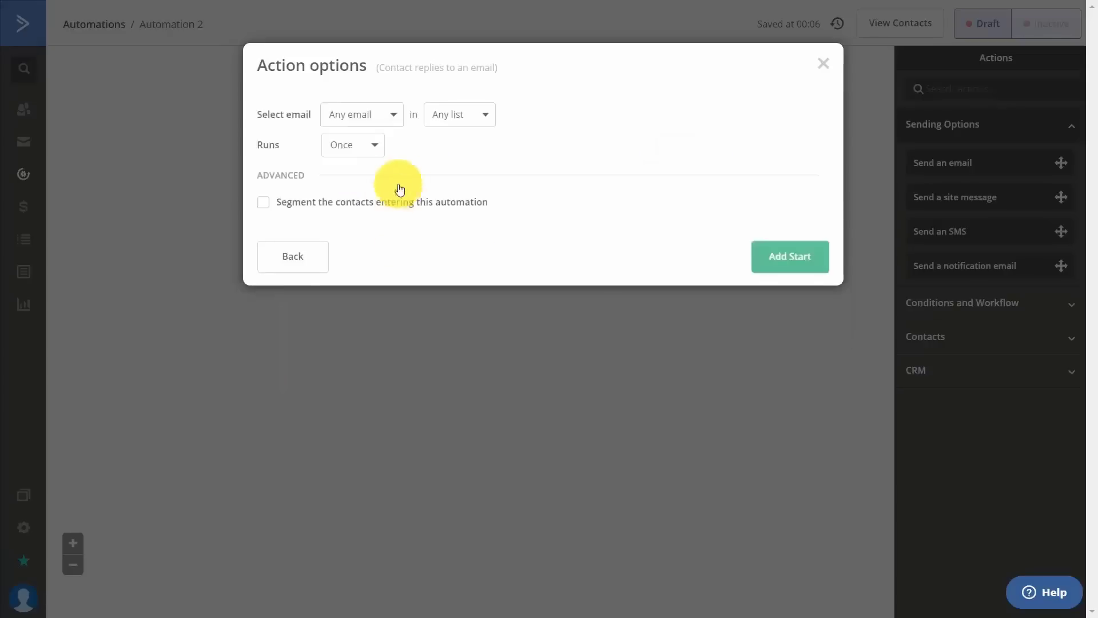
click(397, 114)
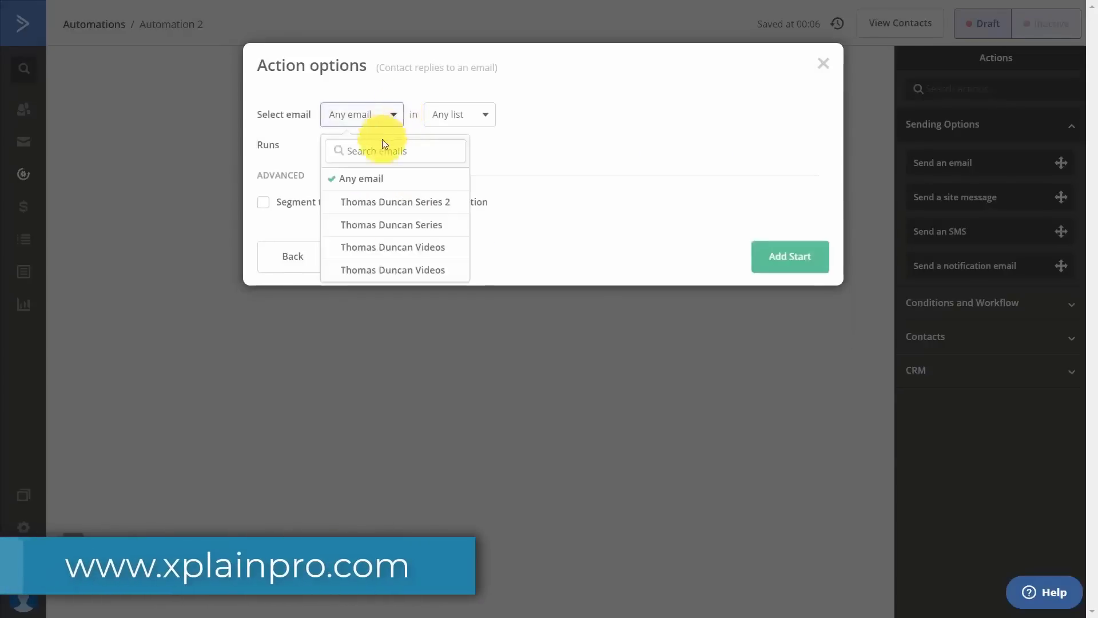
click(375, 223)
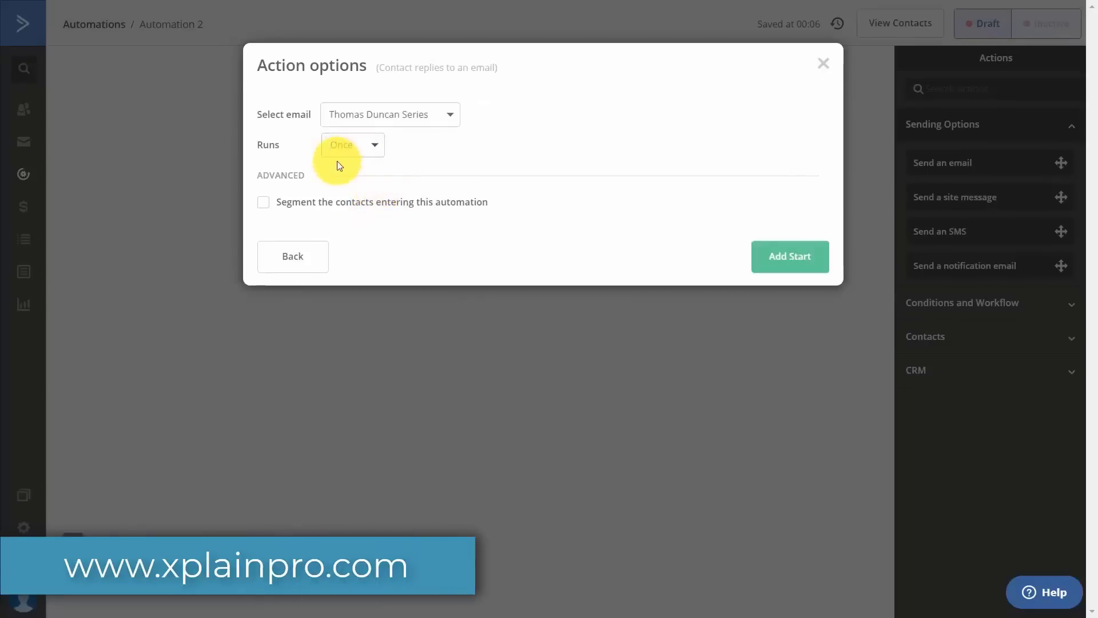
click(373, 147)
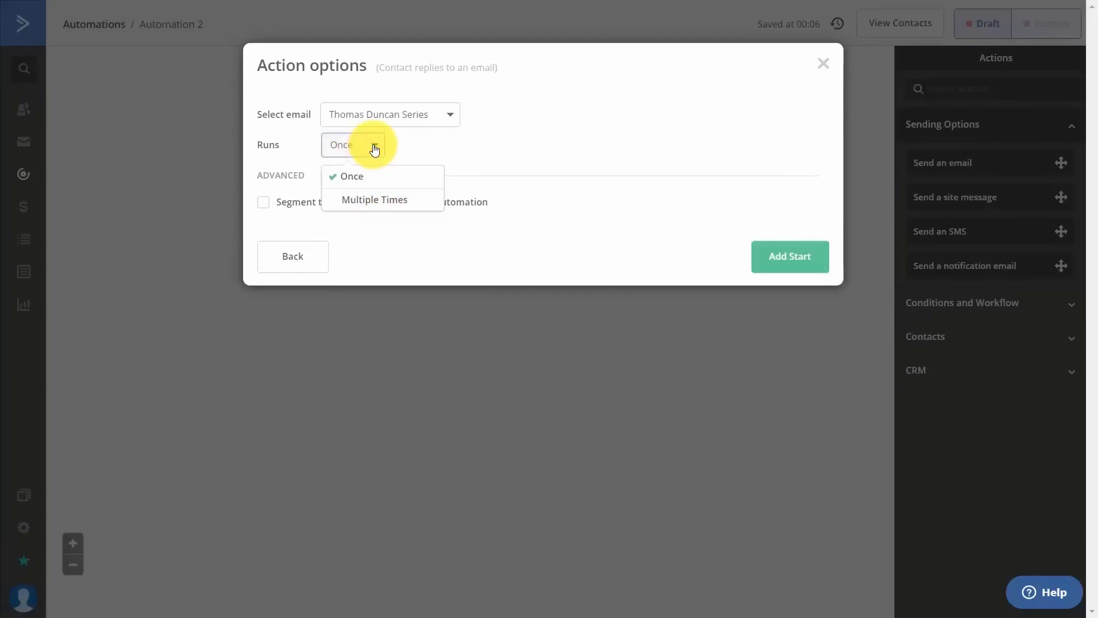
click(374, 148)
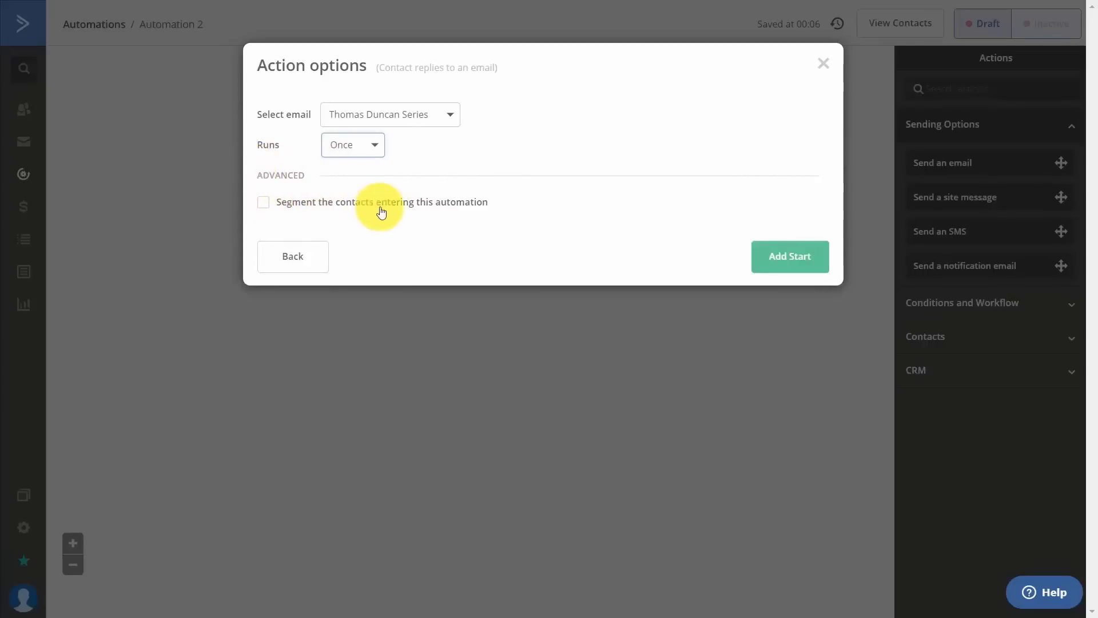
click(785, 264)
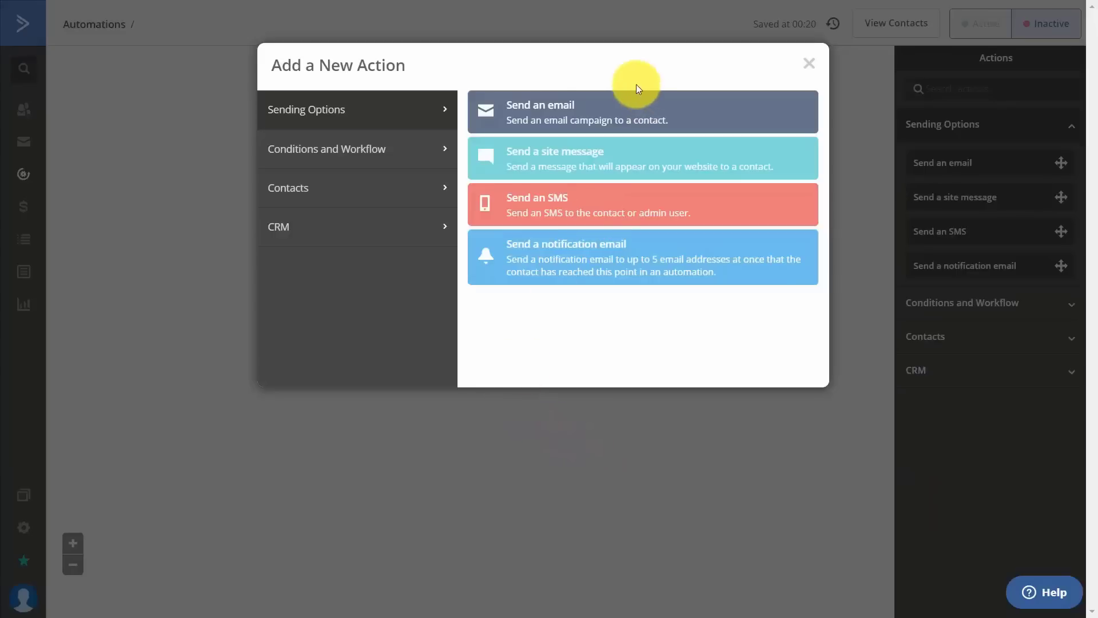
Add a Send an email action after the reply trigger.
click(552, 114)
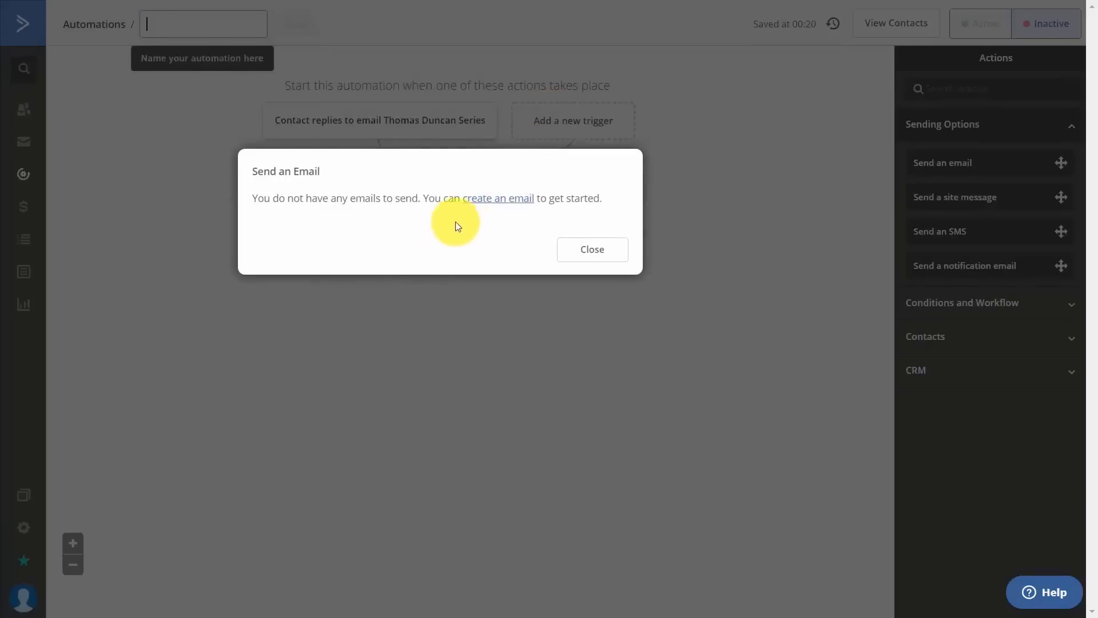
Create the email 'Thanks for Replying - Here is Something For You' from a blank Newsletter layout.
click(498, 200)
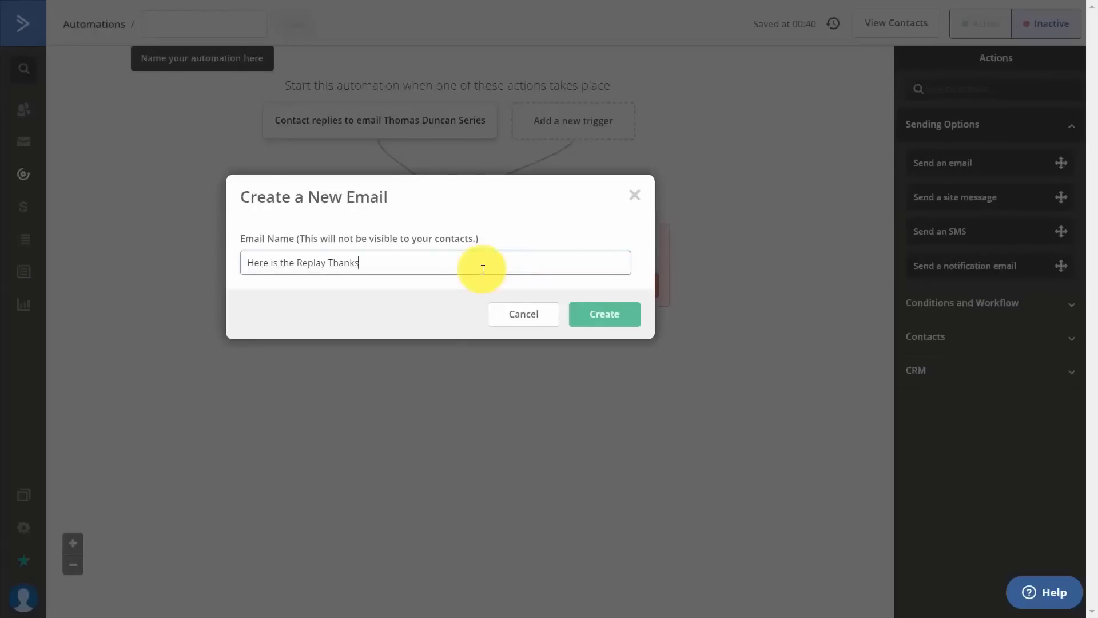
click(601, 318)
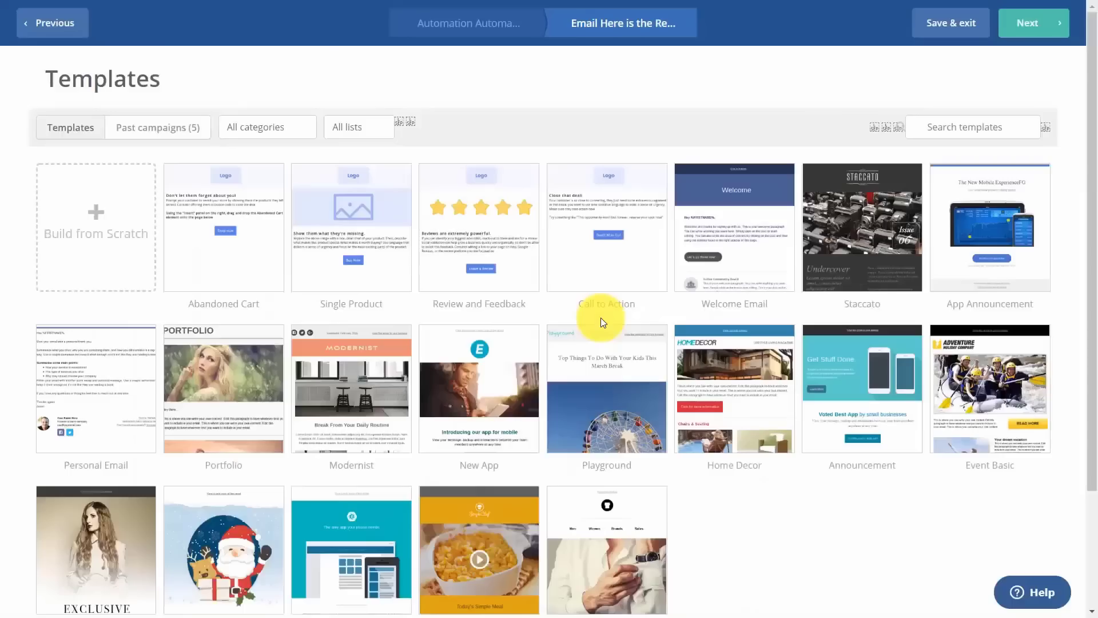
mouse_move(97, 383)
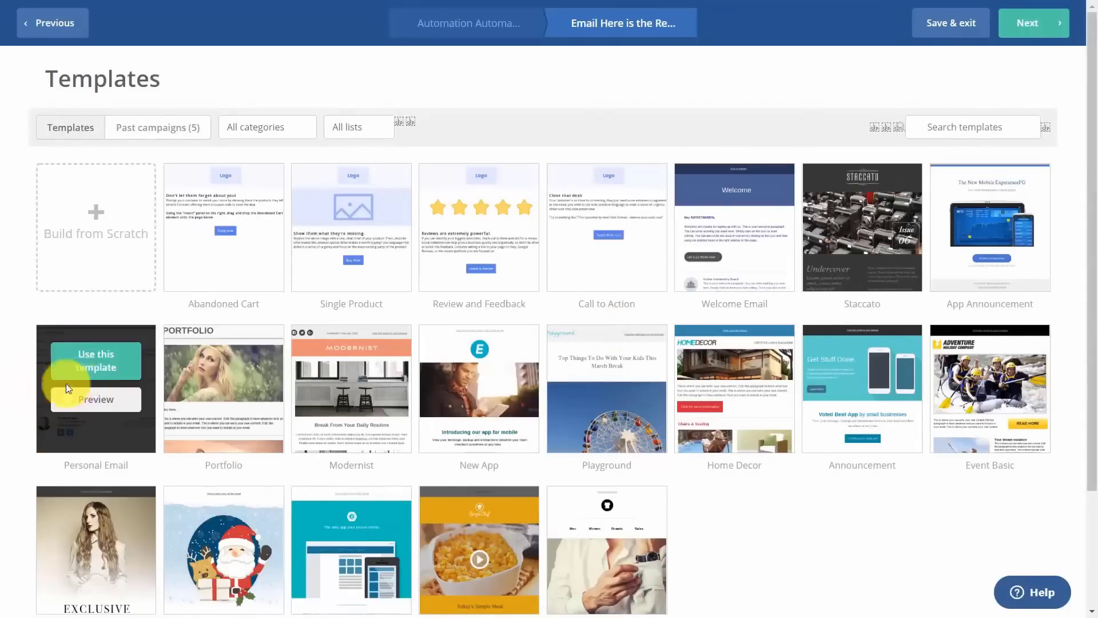
click(97, 217)
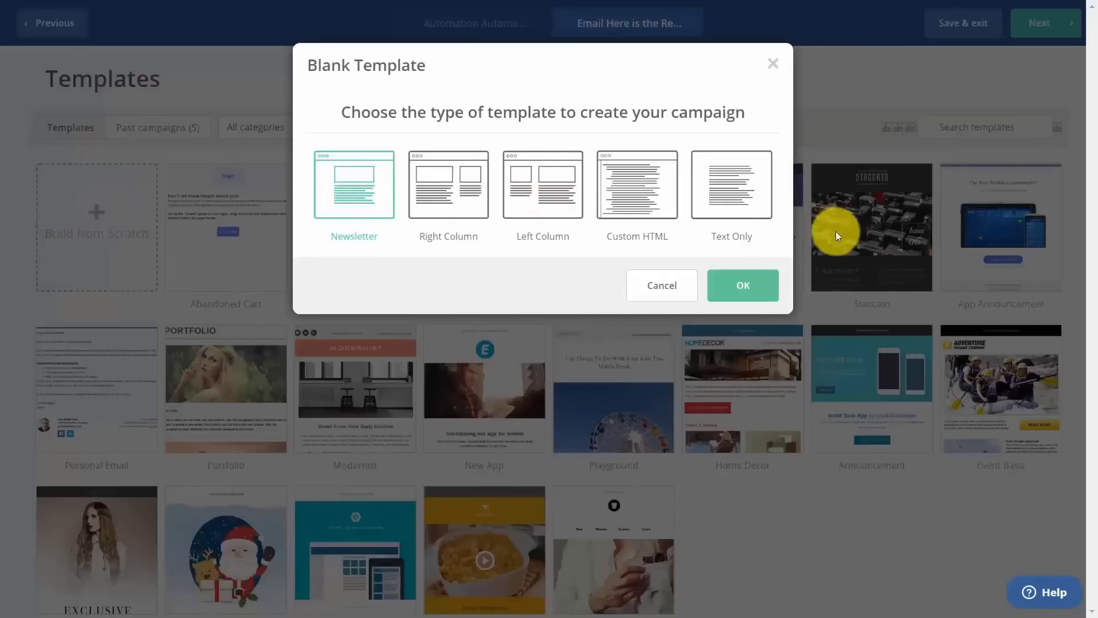
click(751, 288)
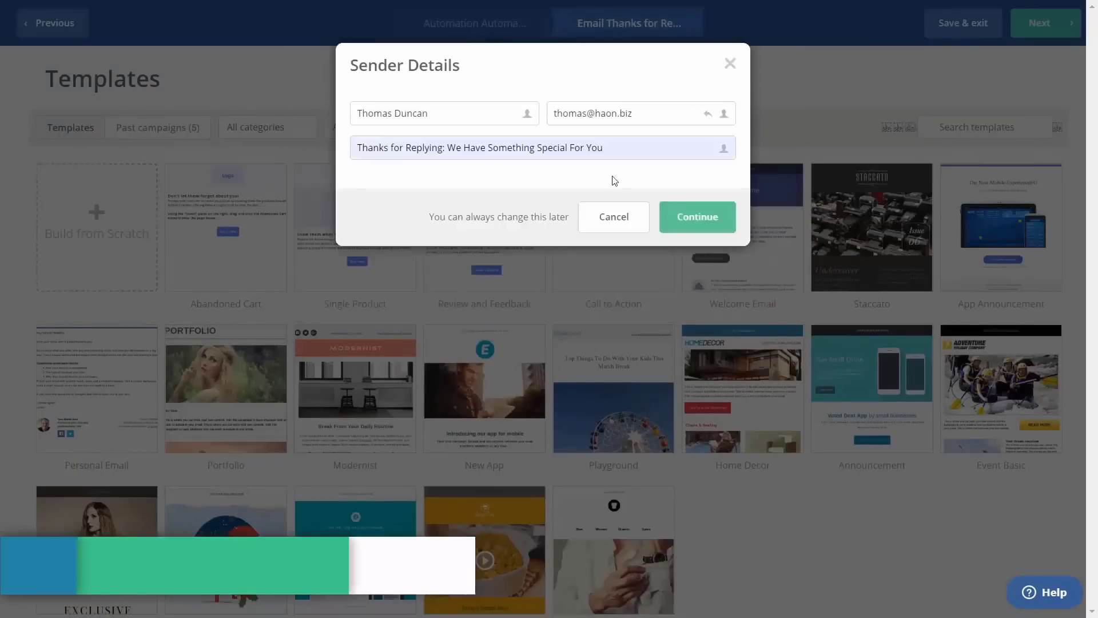
Confirm the sender details and subject, then finish the email into the automation.
click(695, 217)
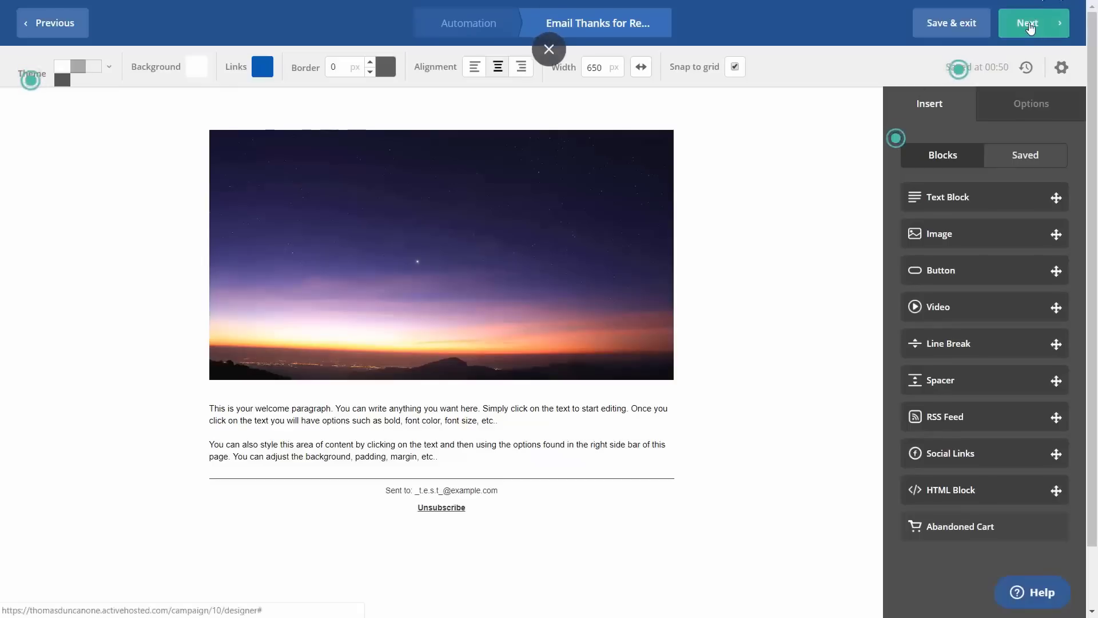
click(1030, 28)
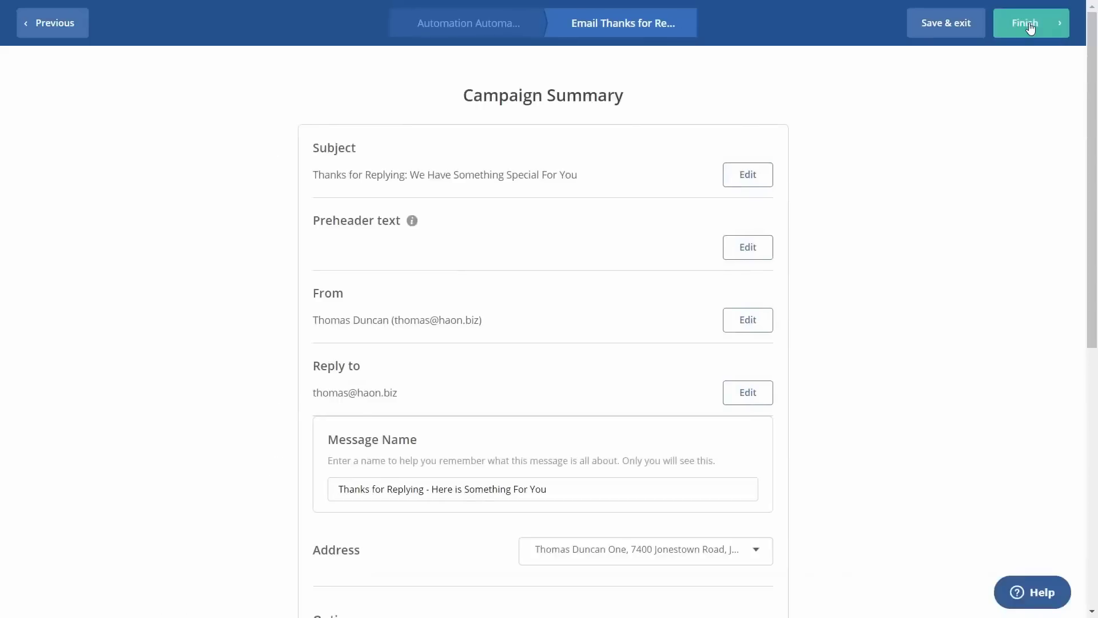
scroll(860, 307, down, 5)
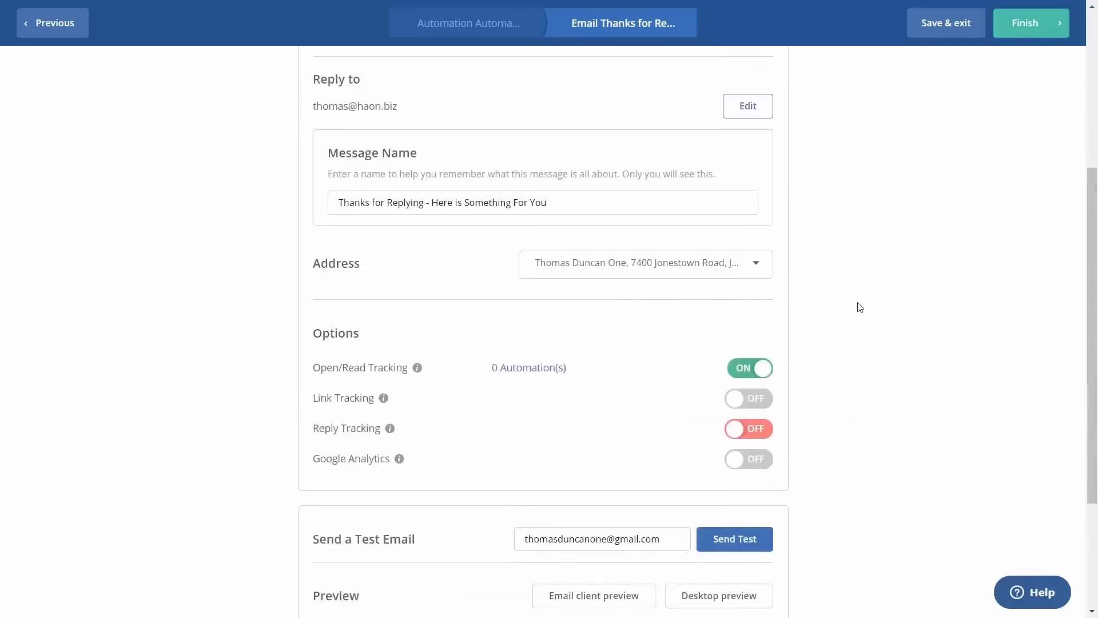
scroll(858, 307, down, 3)
scroll(869, 286, up, 5)
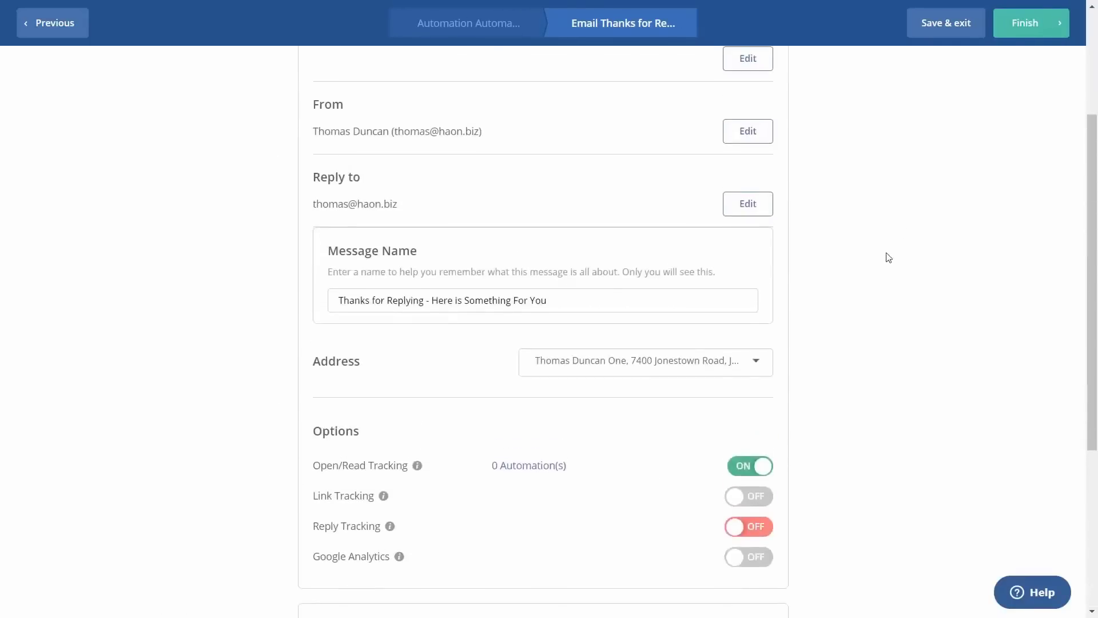
click(1029, 29)
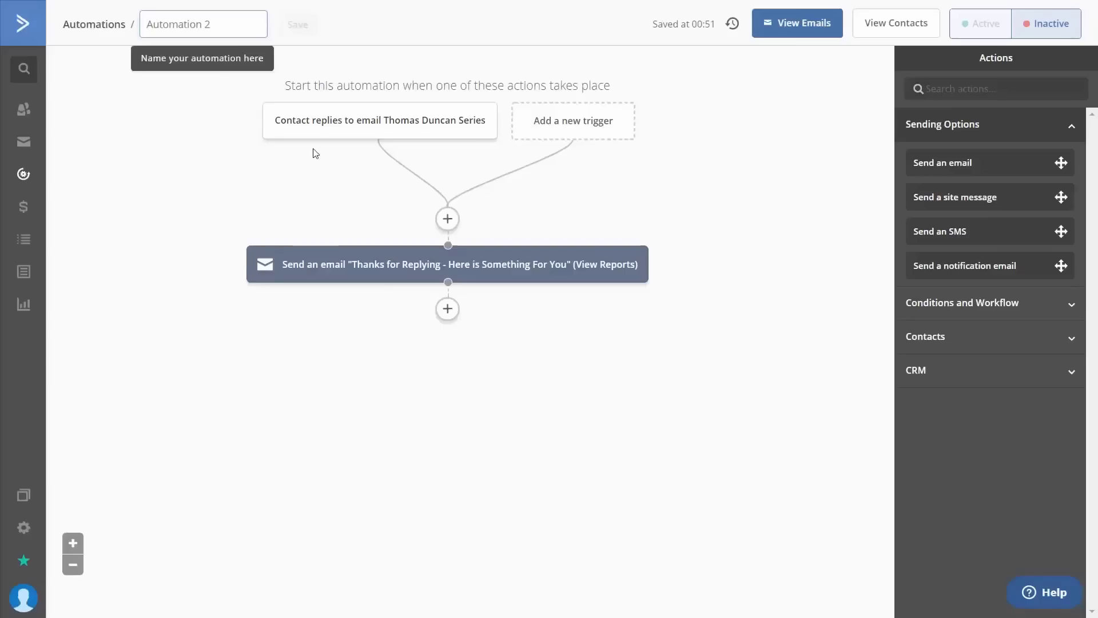
Add a Contacts > Add a tag action after the email step.
mouse_move(403, 133)
mouse_move(431, 269)
click(448, 310)
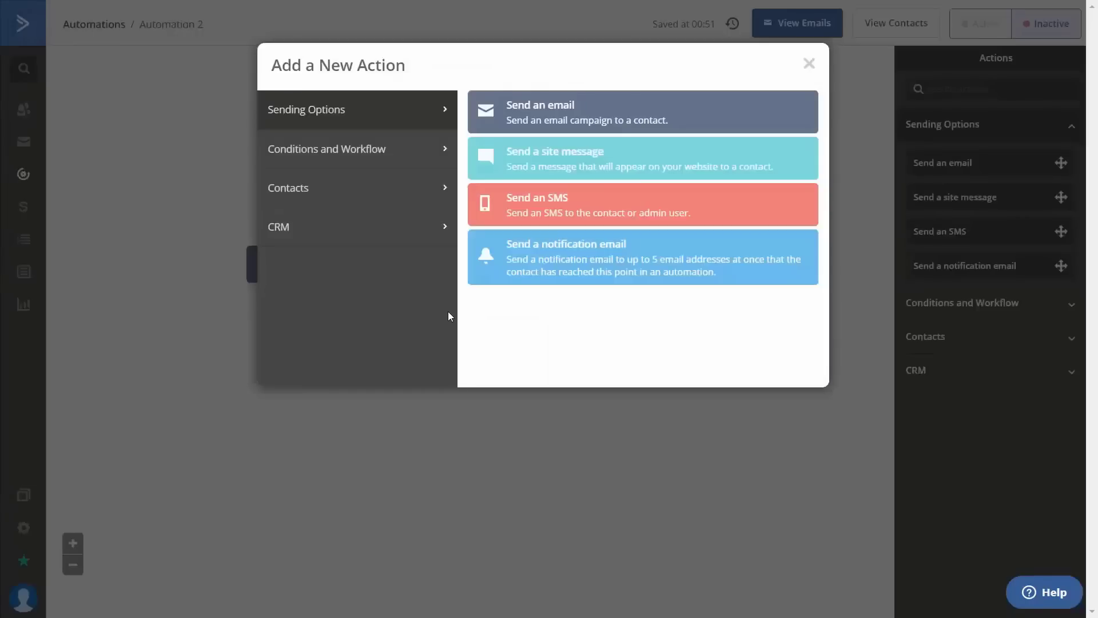
click(426, 195)
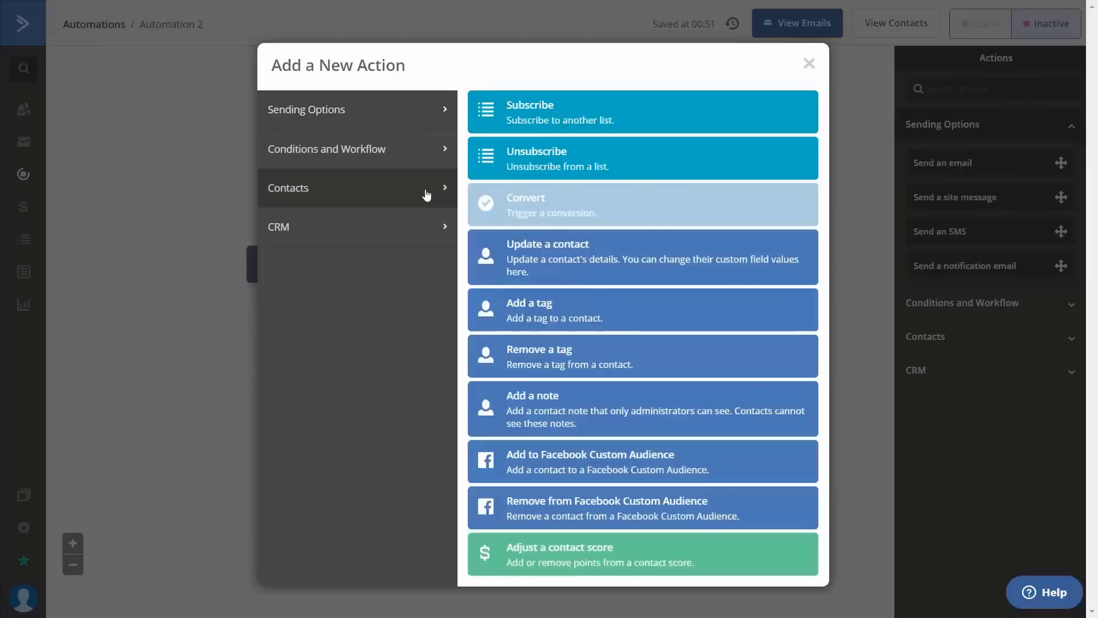
click(520, 310)
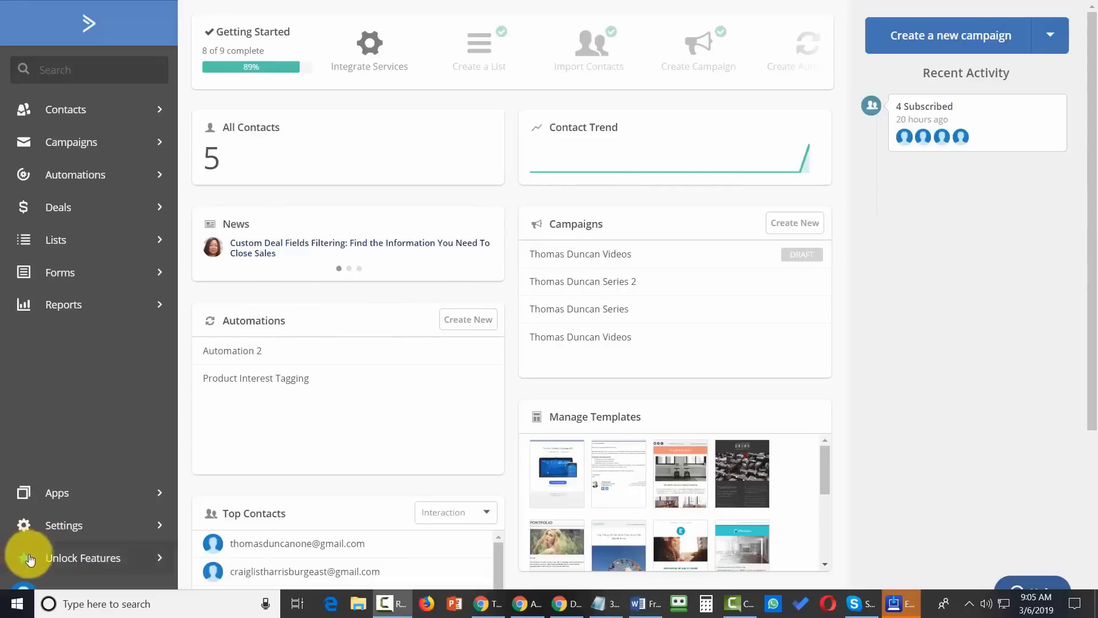
Open the Advanced page of the account settings.
click(50, 531)
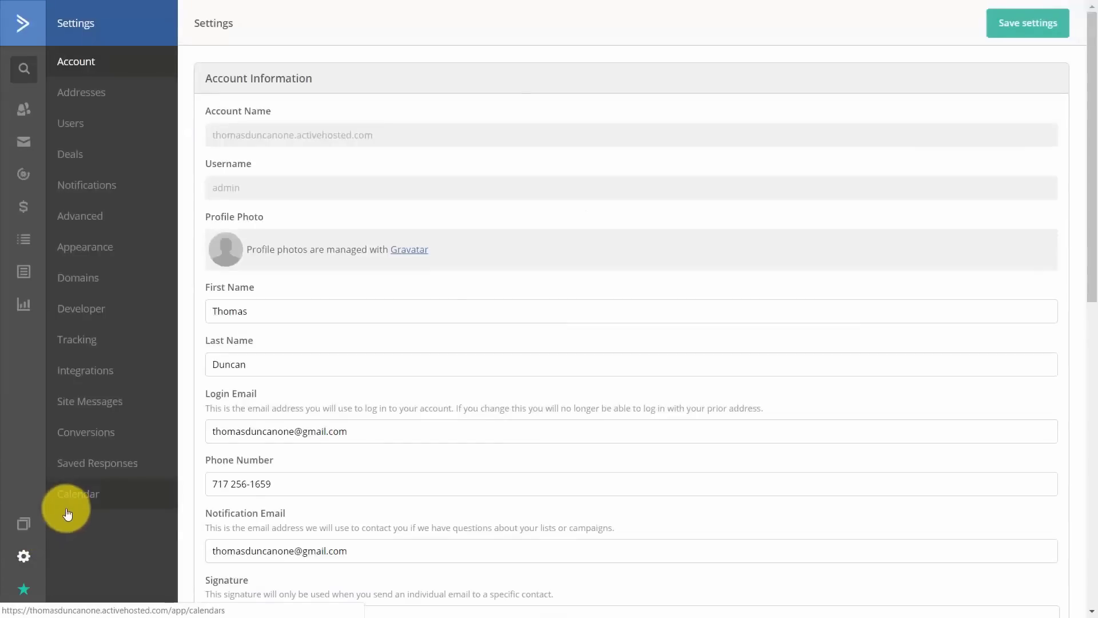
click(93, 222)
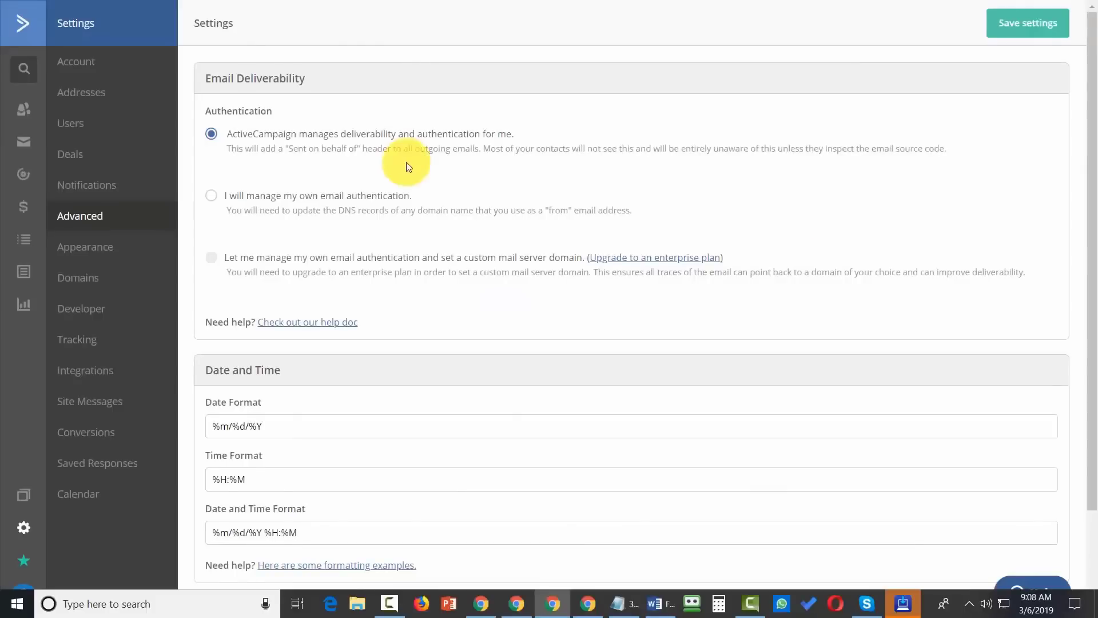
Set Email Deliverability to 'I will manage my own email authentication'.
click(210, 197)
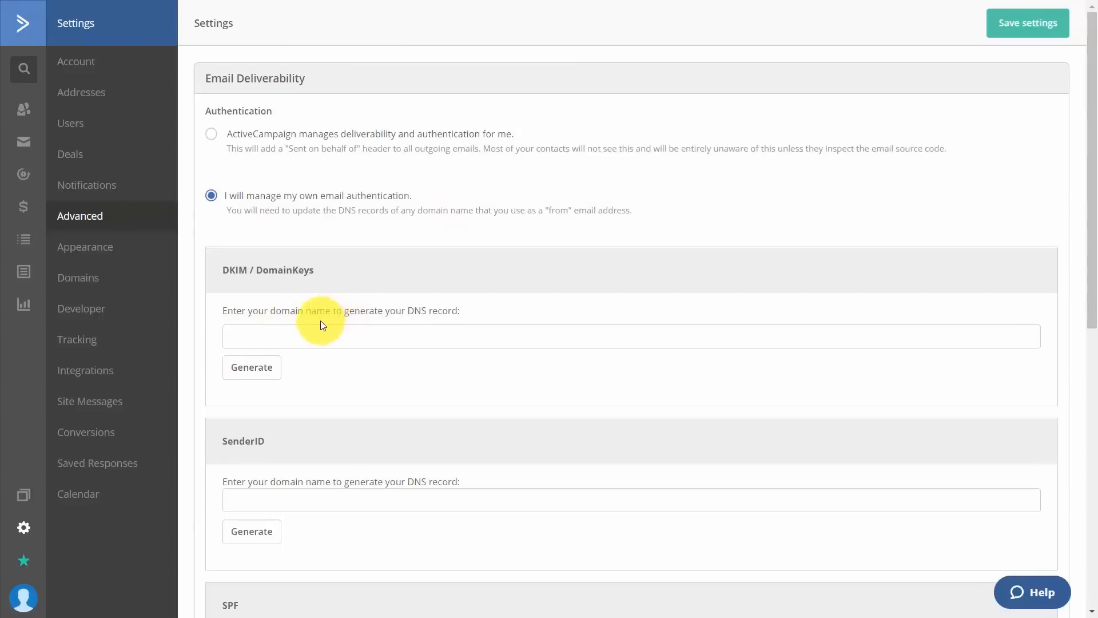
Paste the sending domain into the DKIM field and generate its TXT record, dismissing the www warning.
click(317, 335)
text(http://www.thomasduncanone.com)
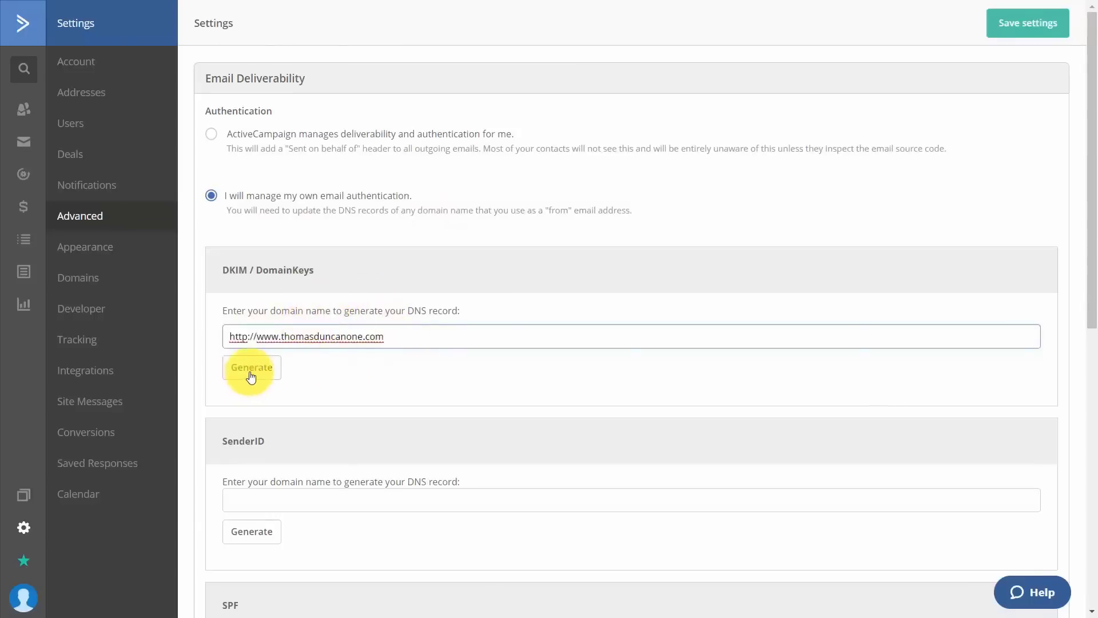
click(251, 369)
key(Return)
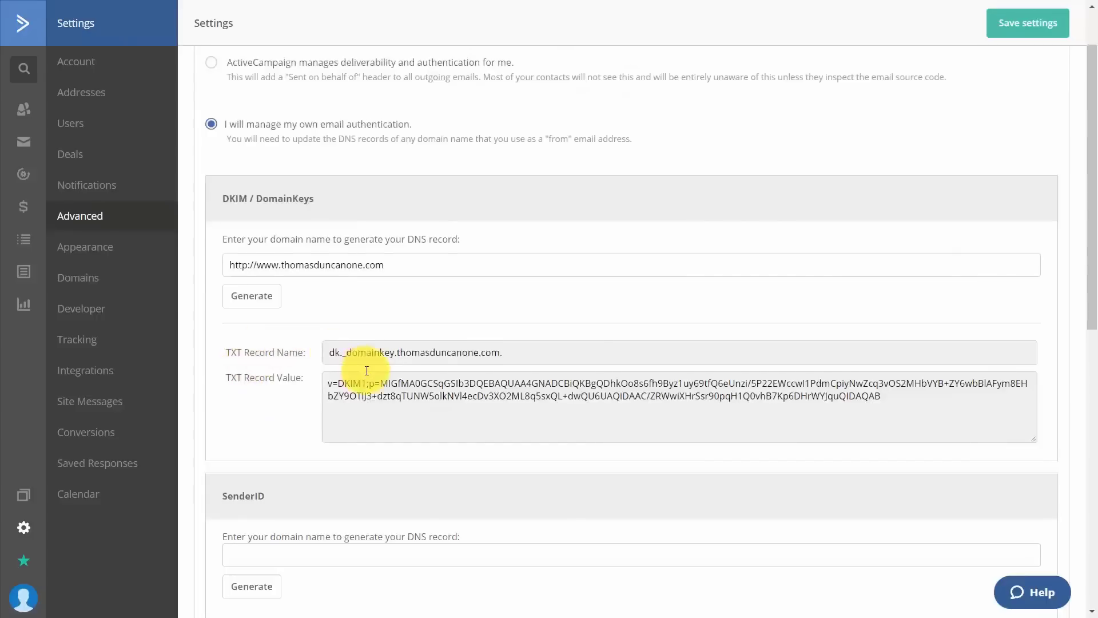
Save the self-managed email authentication settings.
scroll(367, 371, down, 1)
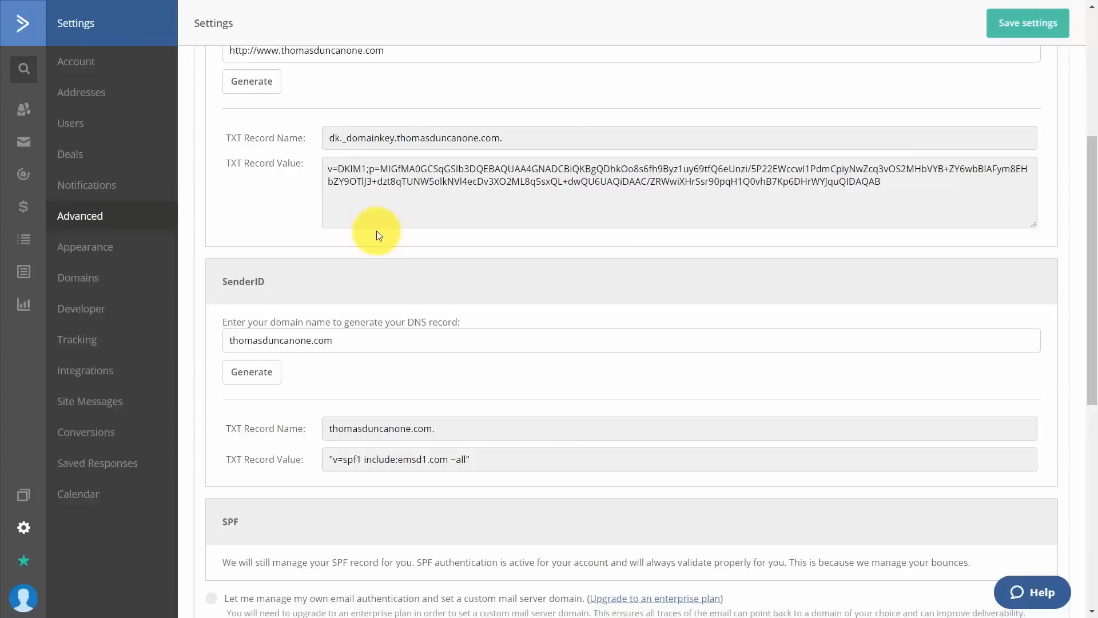
scroll(374, 221, up, 4)
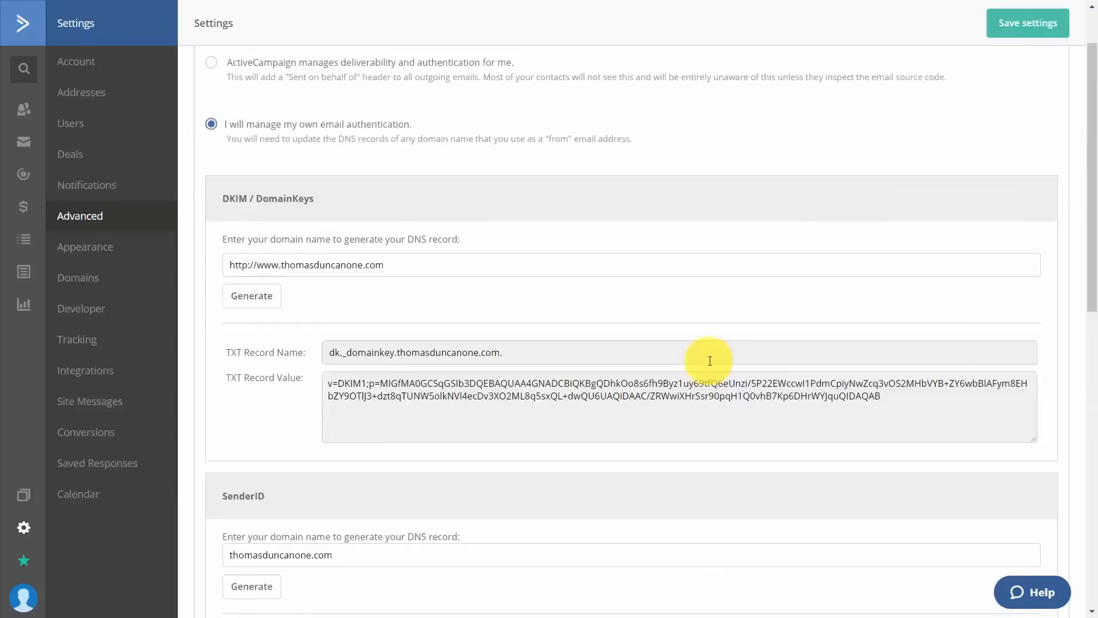
click(1008, 24)
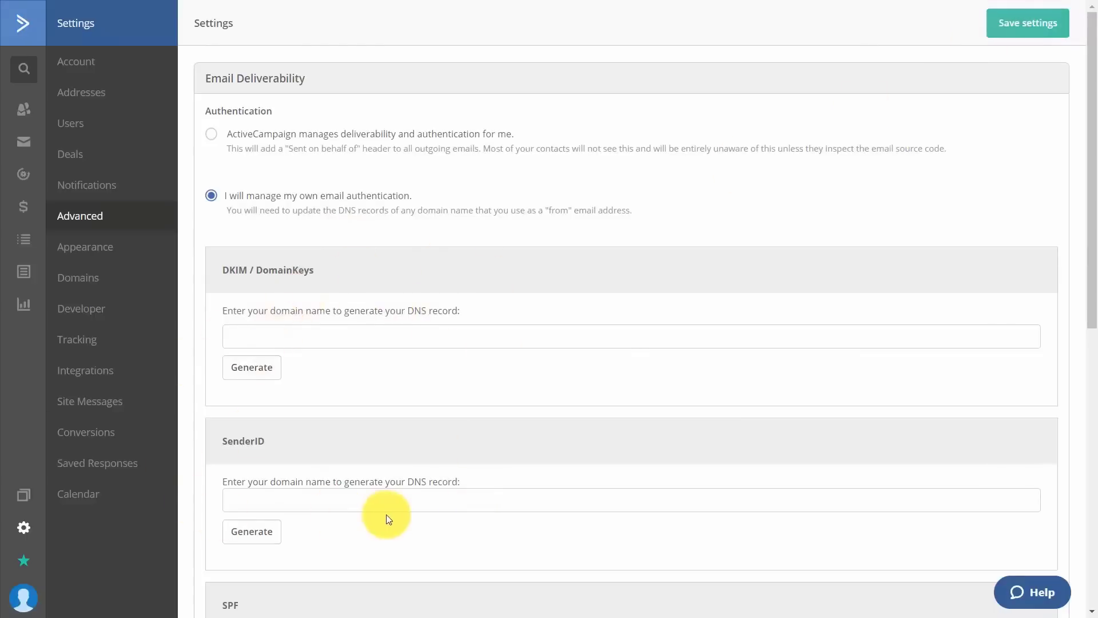
Scroll through the saved Advanced authentication settings.
scroll(297, 280, down, 5)
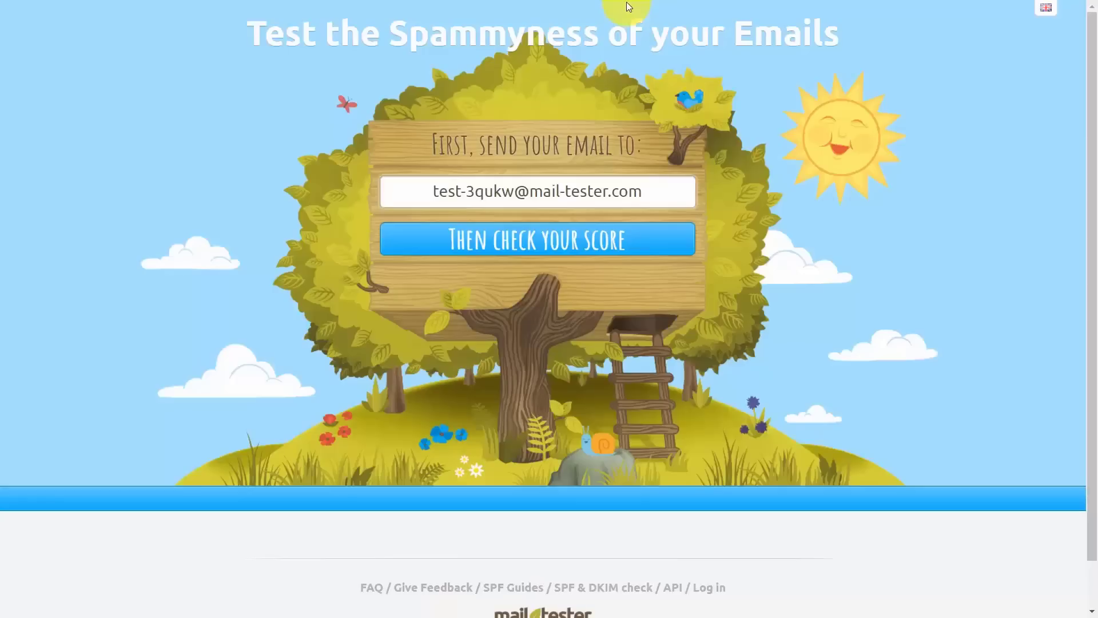
Select the whole mail-tester test address so it can be copied.
click(579, 188)
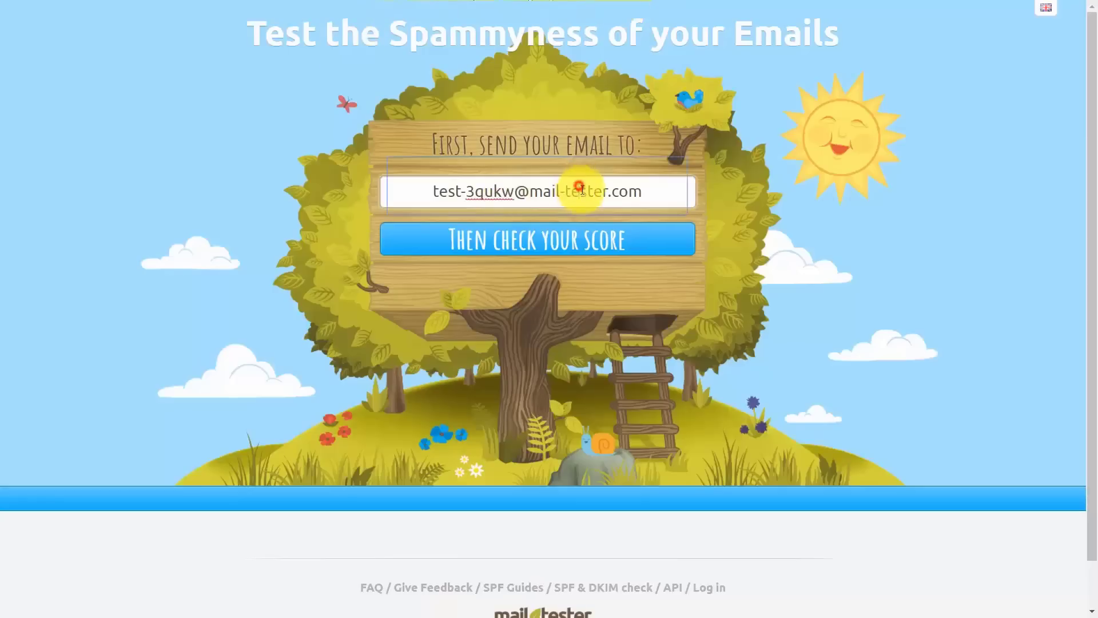
triple_click(578, 191)
key(ctrl+c)
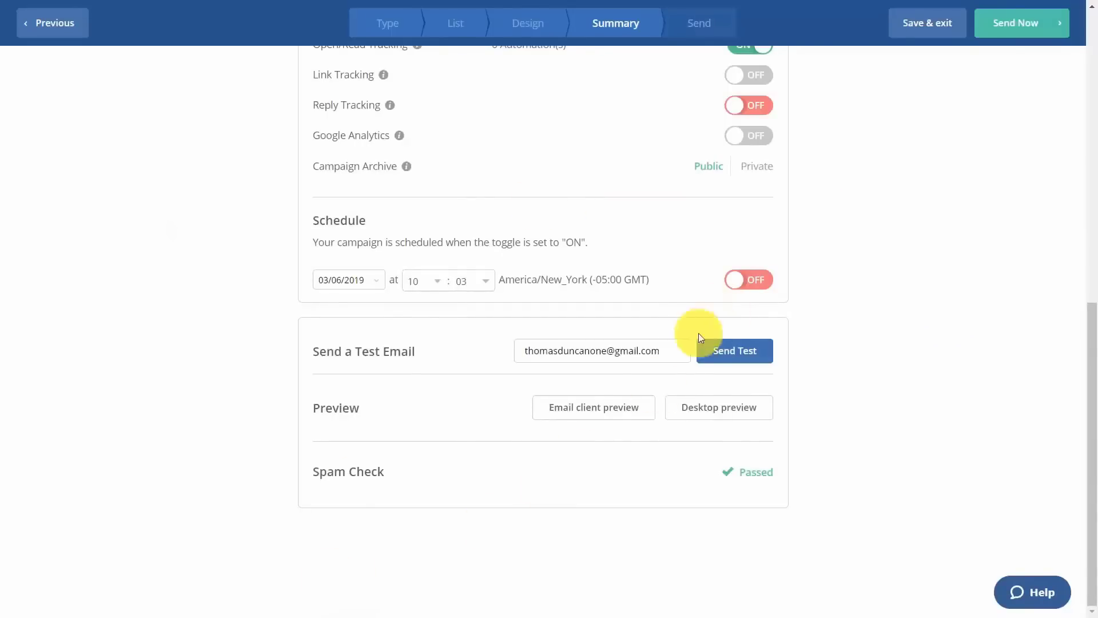
Replace the test recipient with the pasted mail-tester address and send the test email.
drag(668, 350, 513, 365)
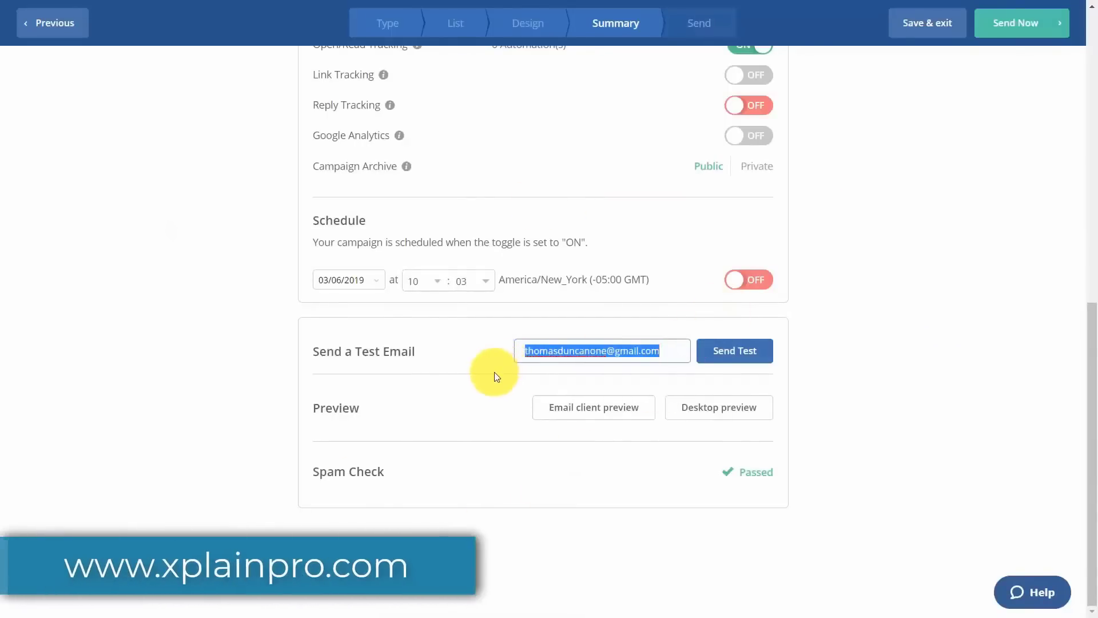
key(ctrl+v)
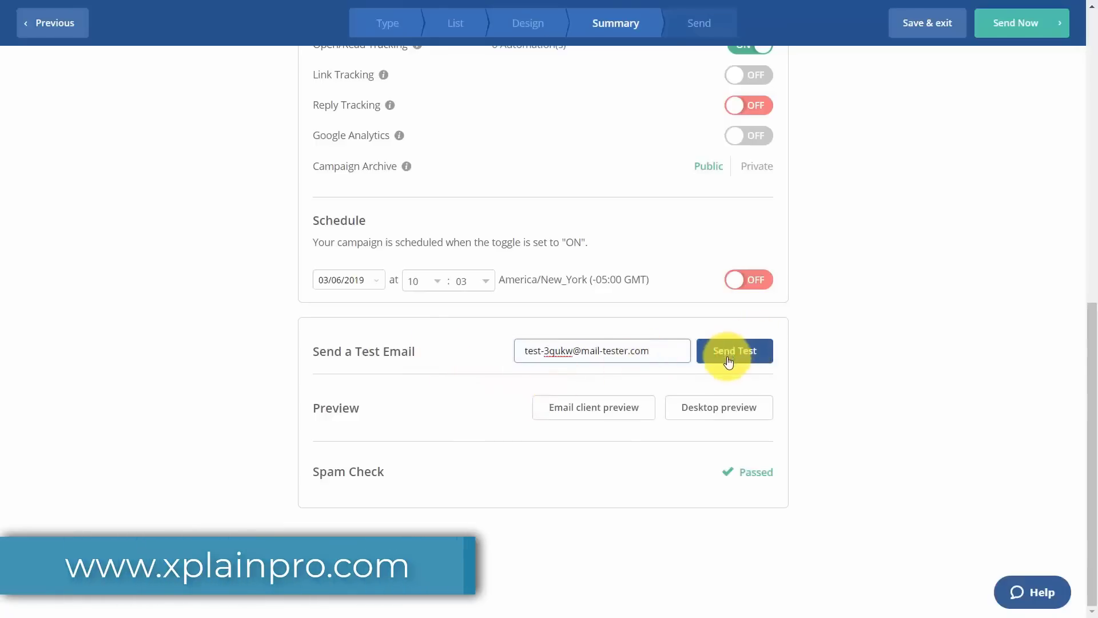
click(727, 359)
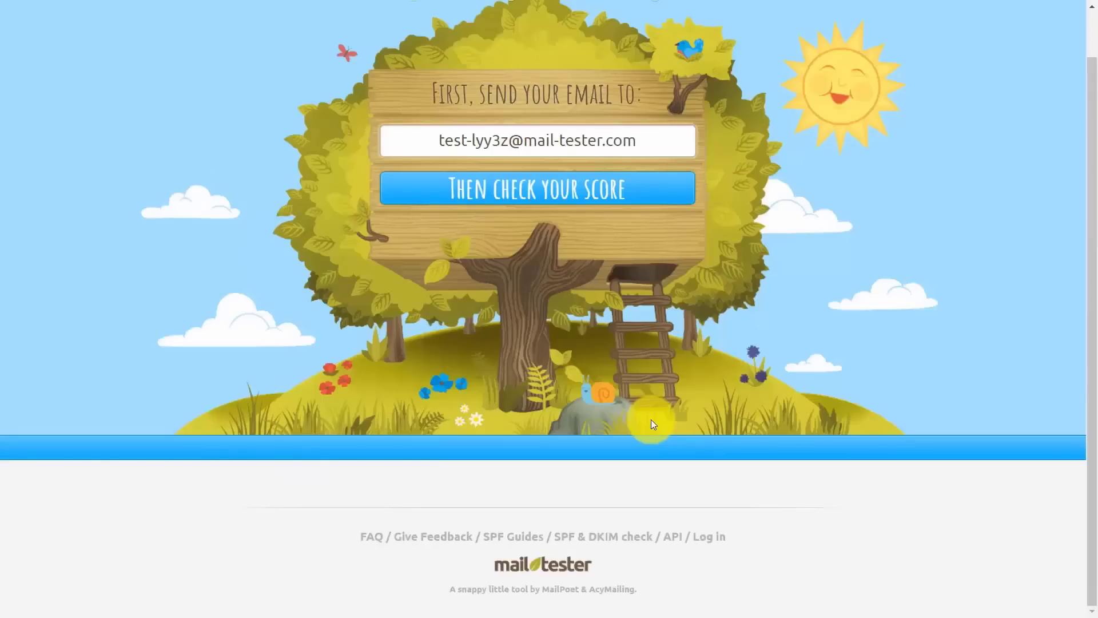
Open mail-tester's SPF & DKIM key checker.
click(592, 543)
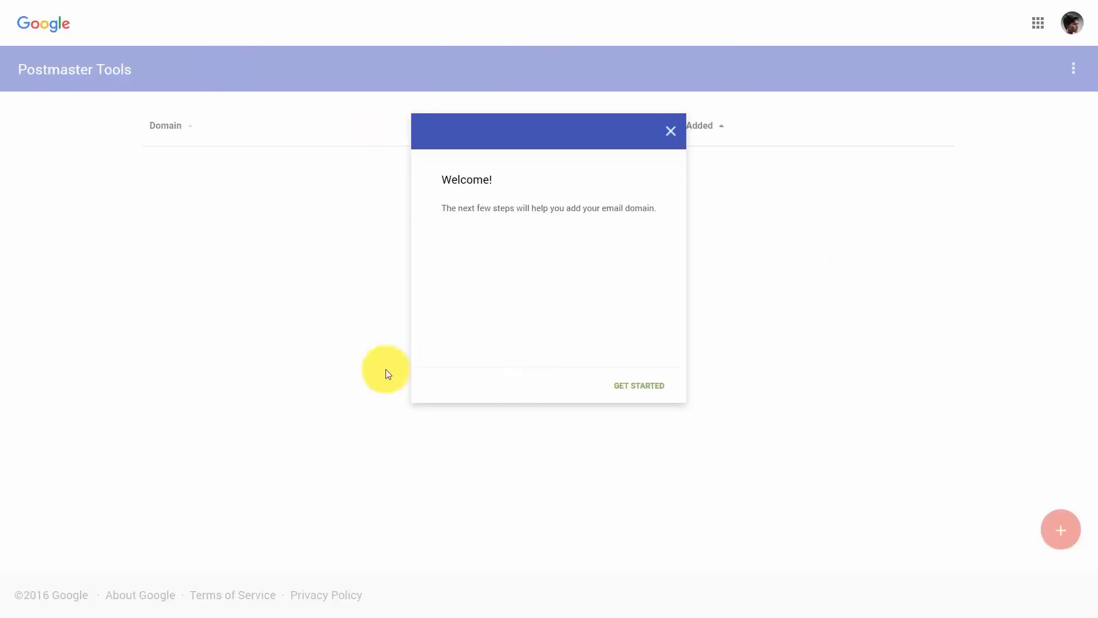
Dismiss the welcome message and add the pasted sending domain in Postmaster Tools.
click(671, 138)
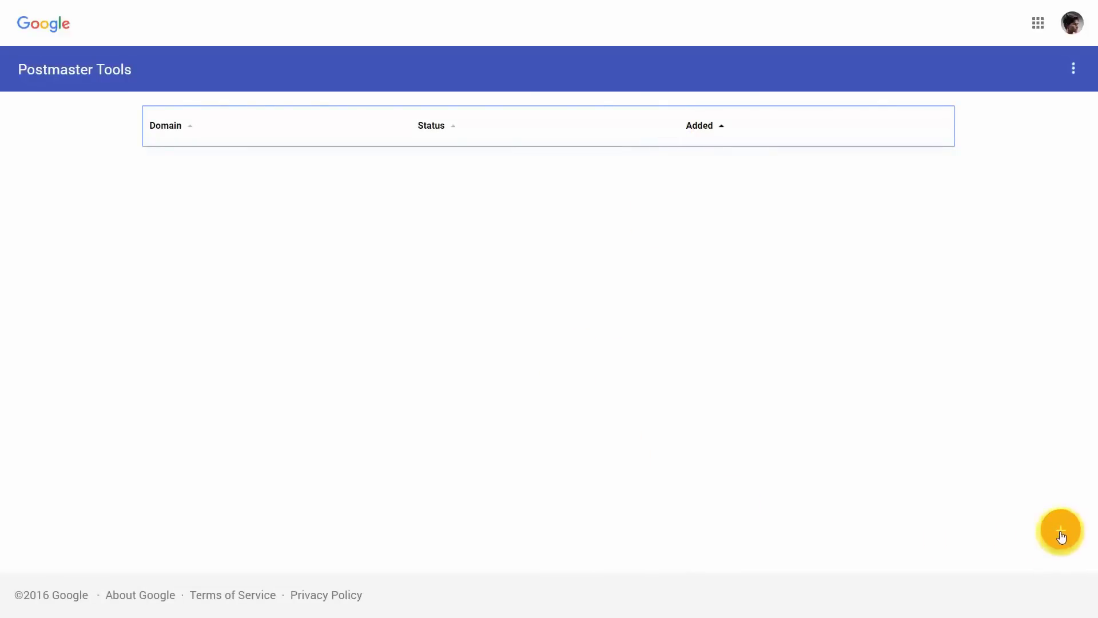
click(1062, 537)
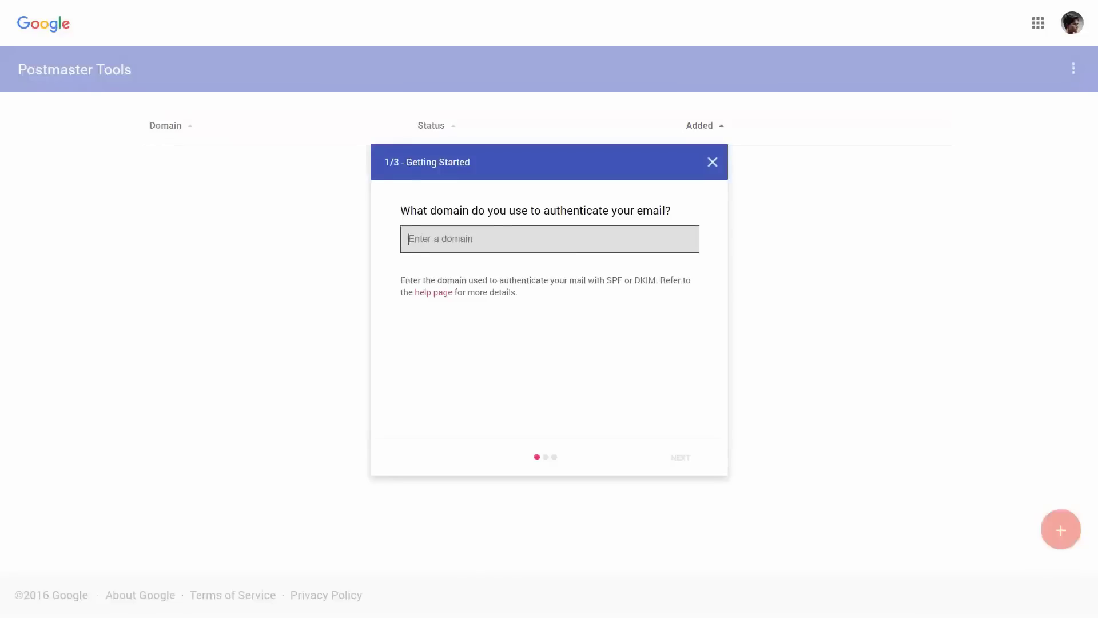
text(thomasduncanone.com)
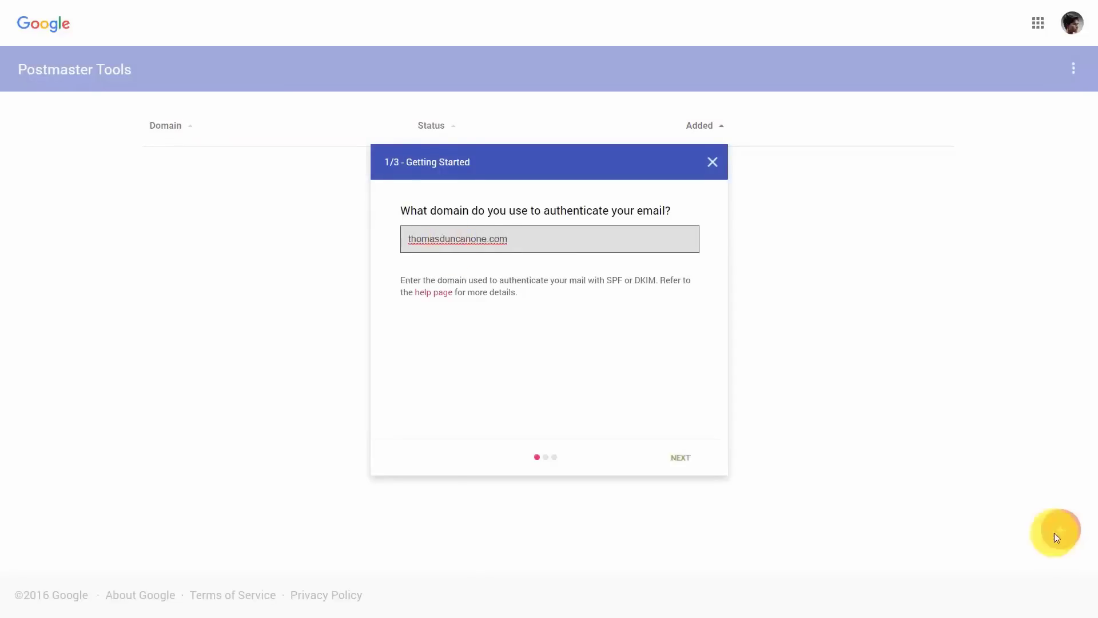
click(682, 458)
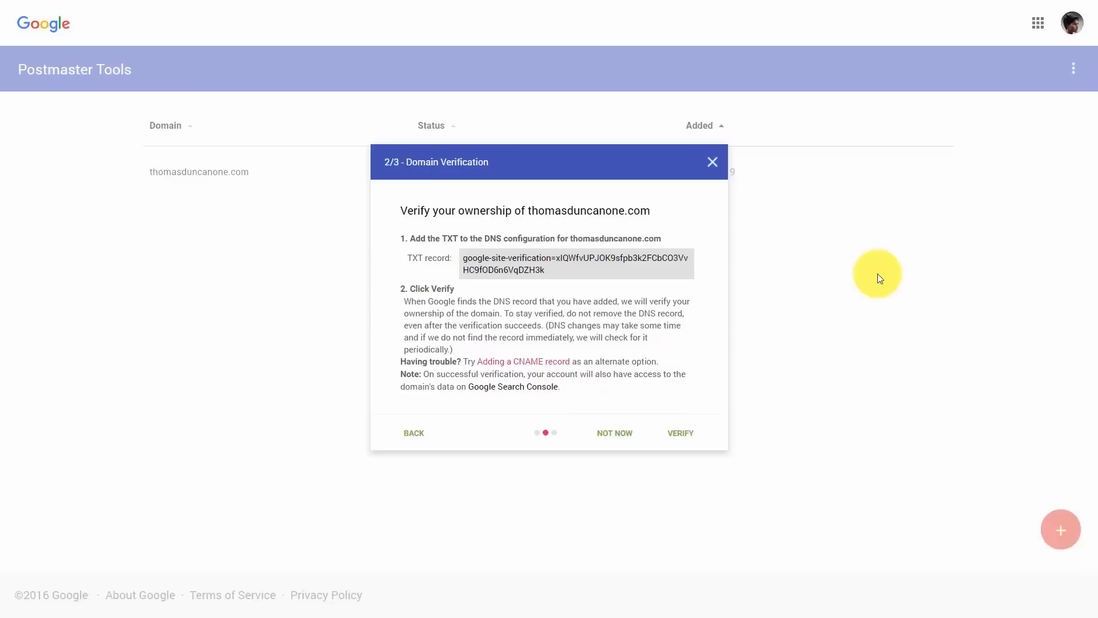
Verify the domain through its DNS TXT record, then open its reporting data.
click(680, 433)
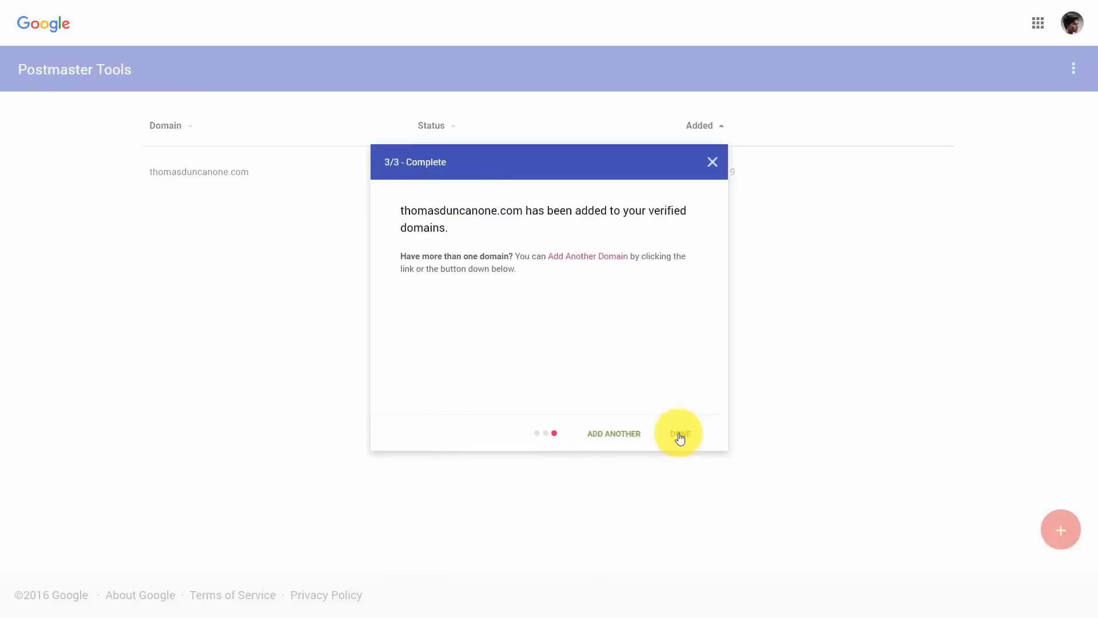
click(680, 435)
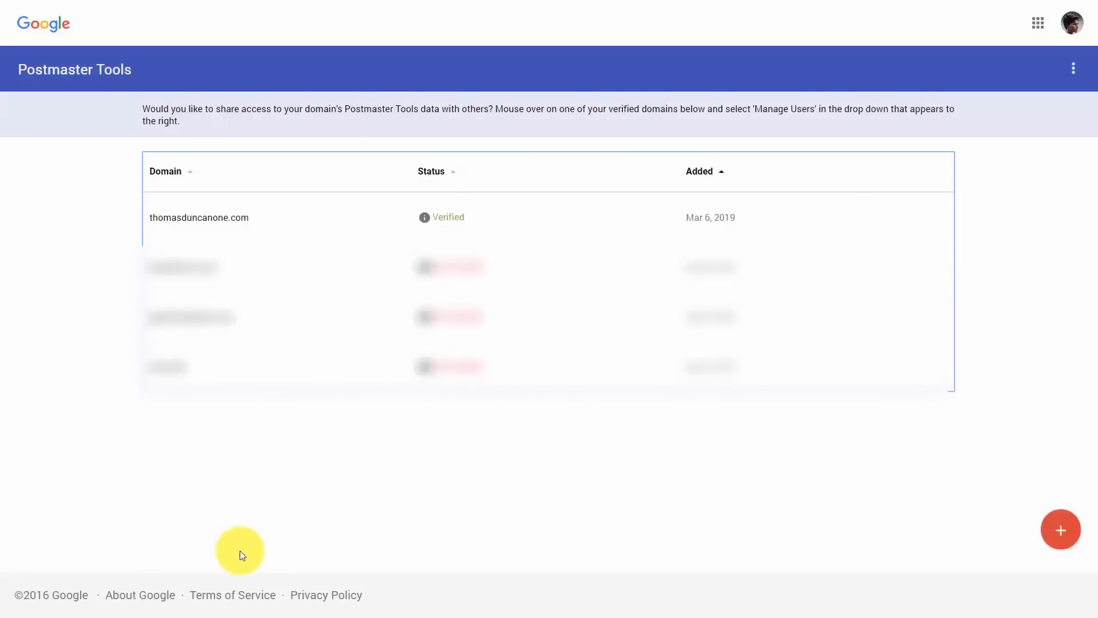
mouse_move(206, 222)
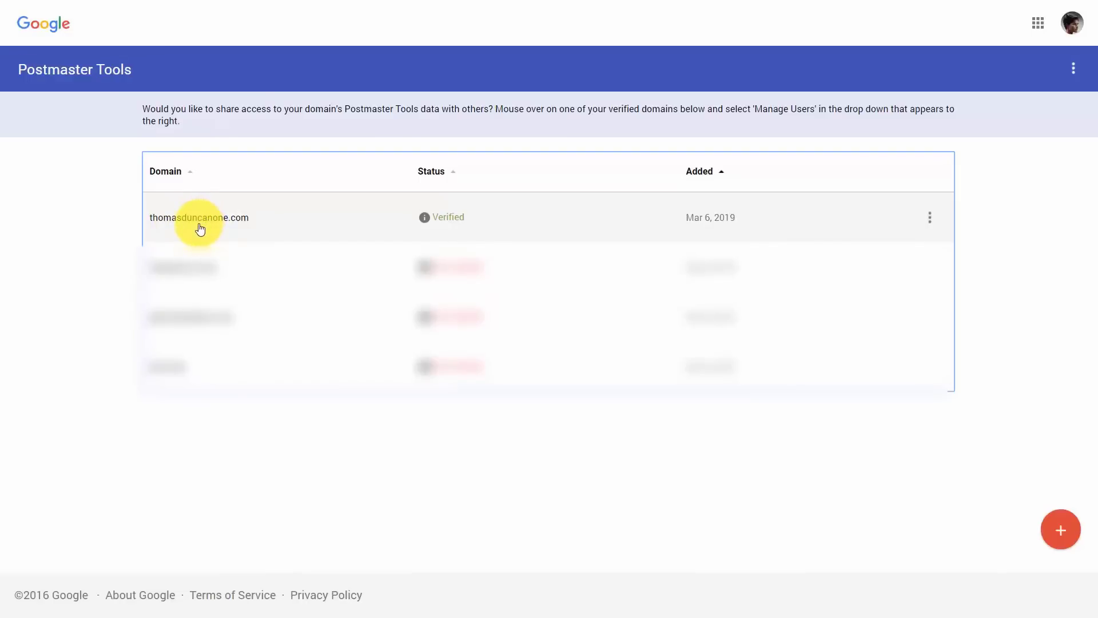
click(199, 228)
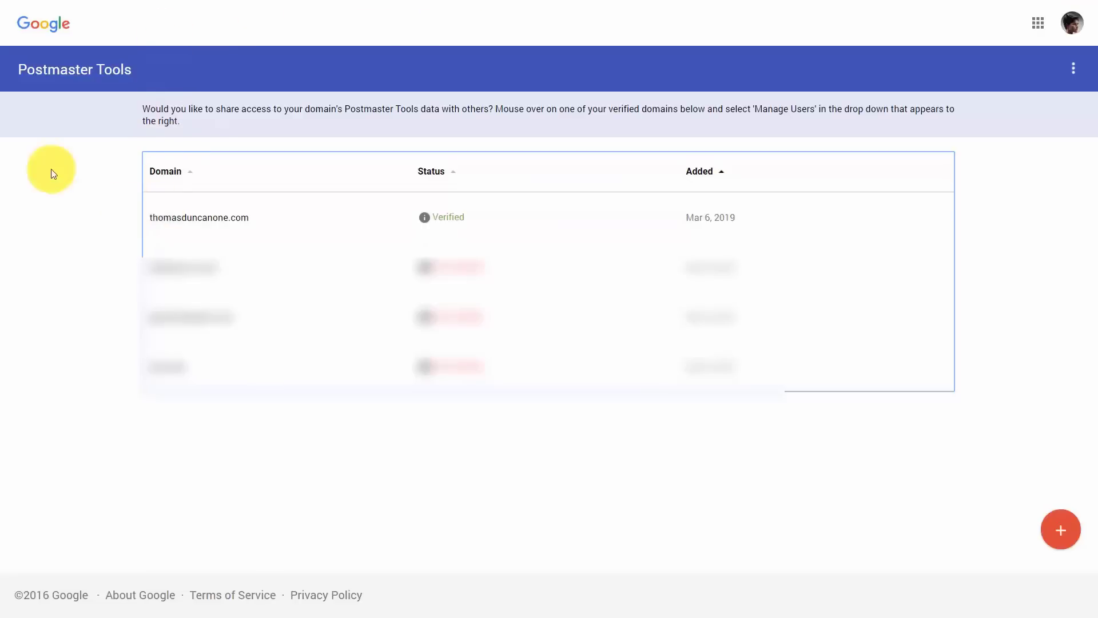
mouse_move(381, 317)
mouse_move(931, 211)
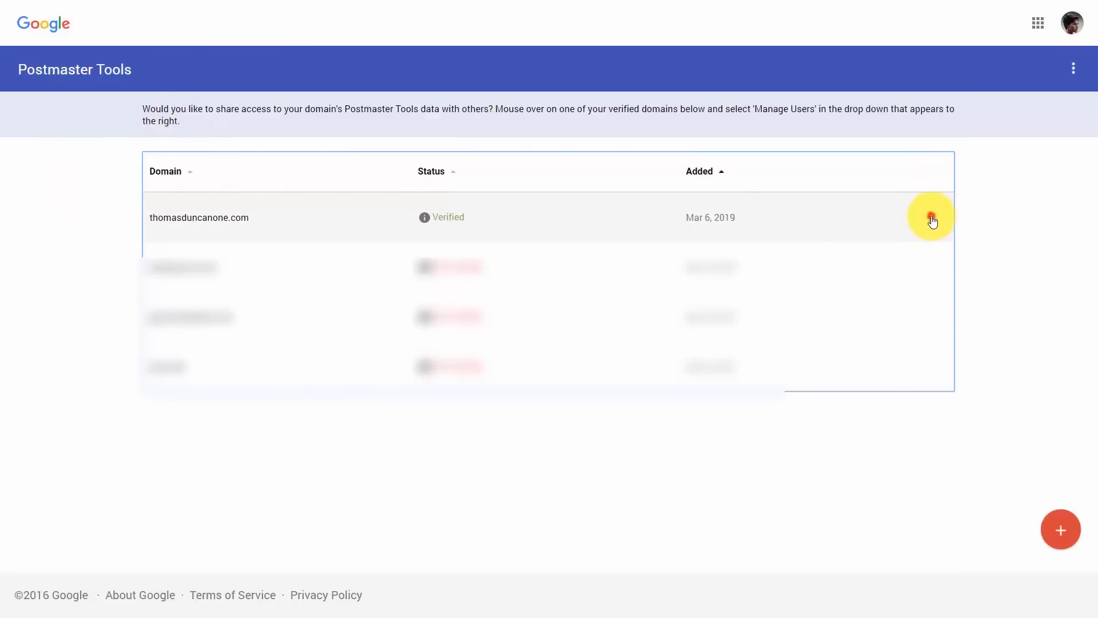
From the domain's user list, add the other account's e-mail with read access and confirm.
click(930, 218)
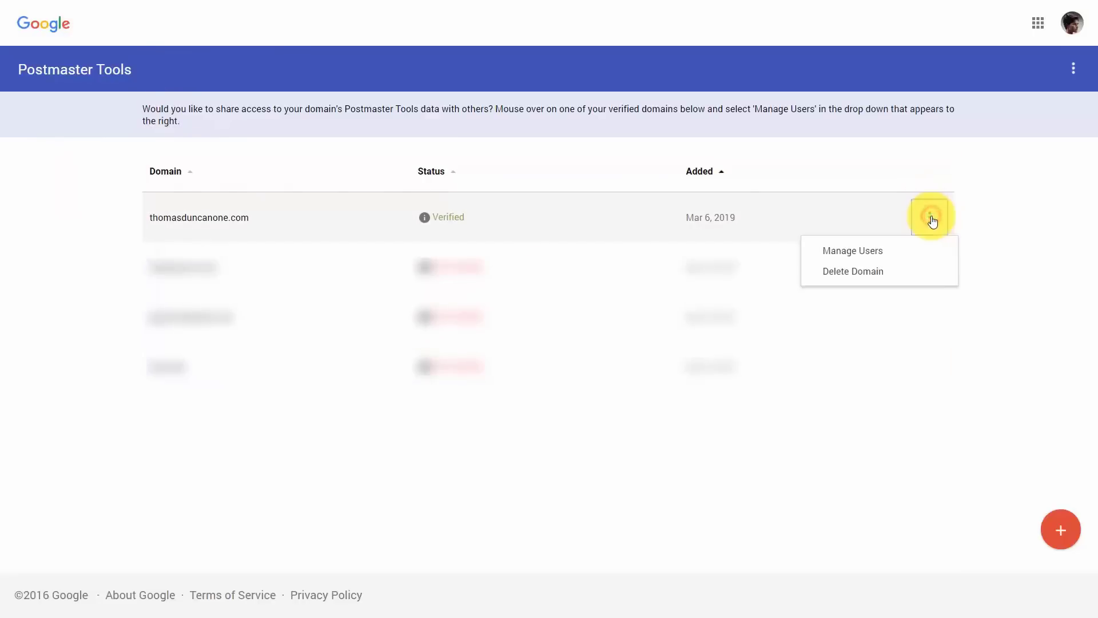
click(857, 261)
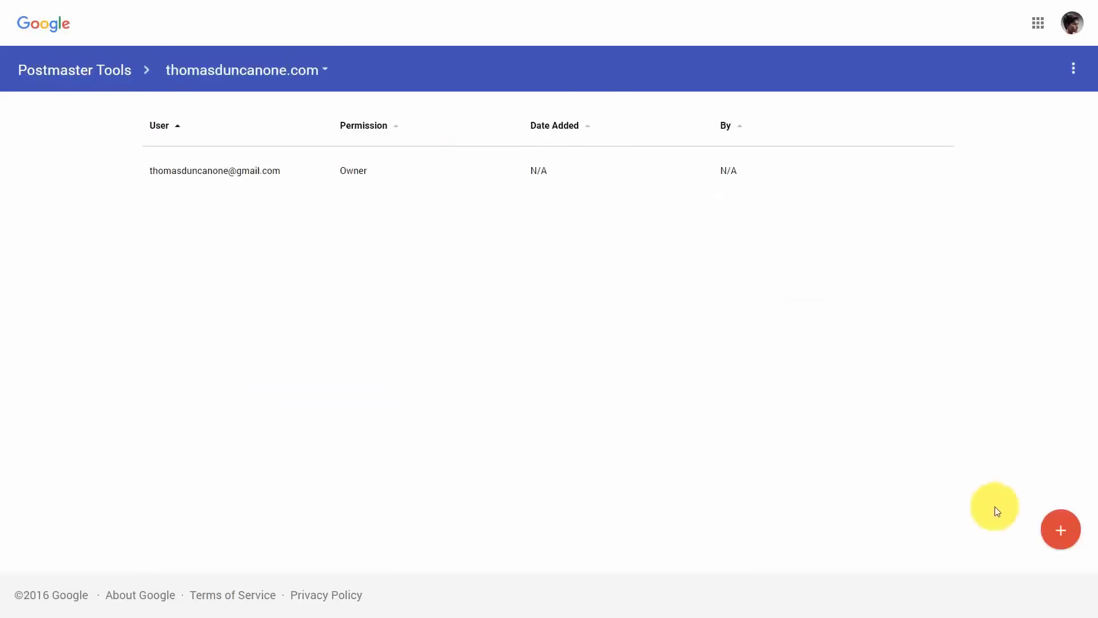
click(1062, 539)
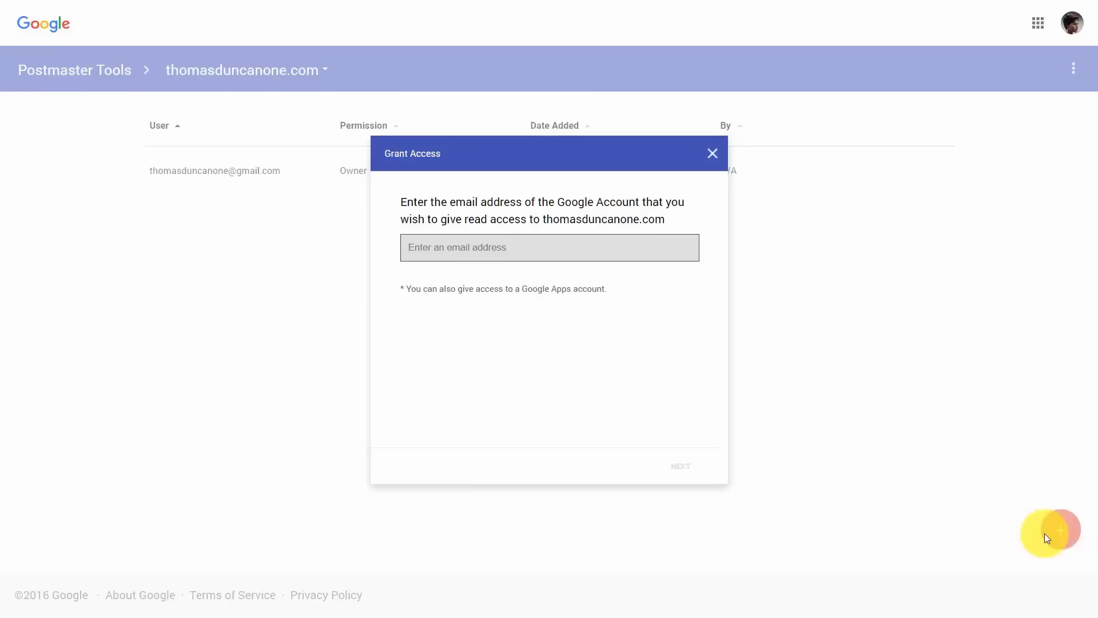
key(ctrl+v)
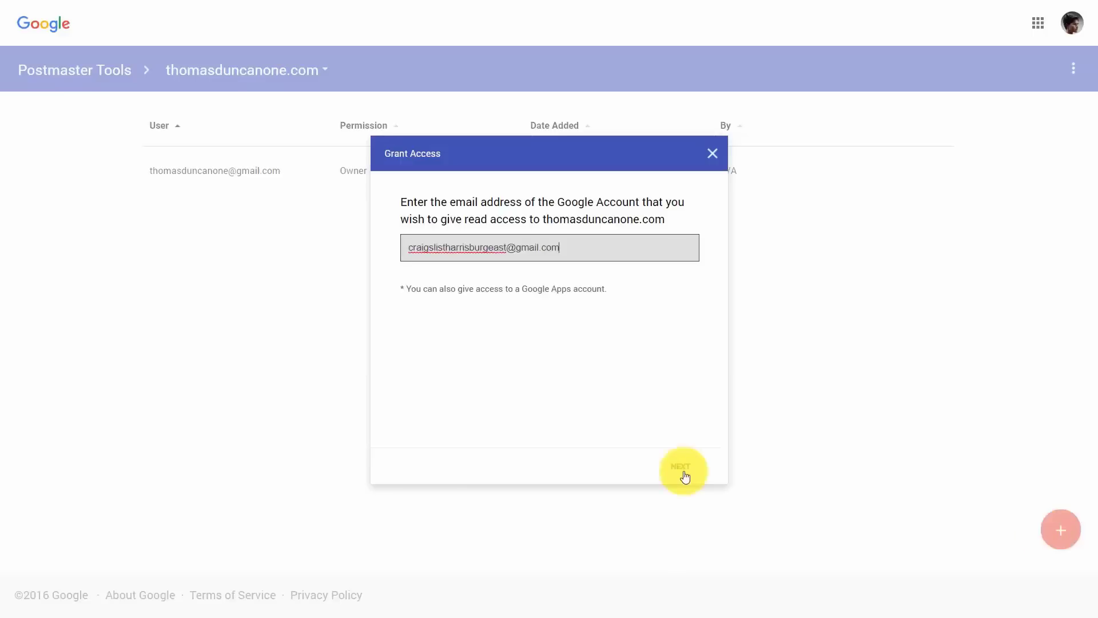
click(692, 470)
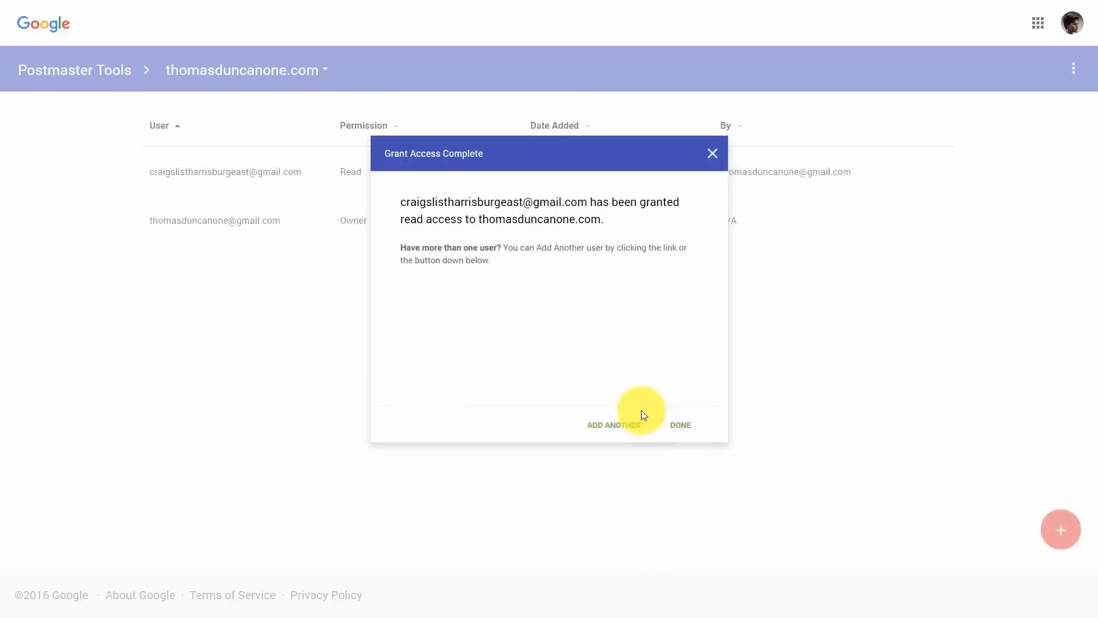
click(677, 434)
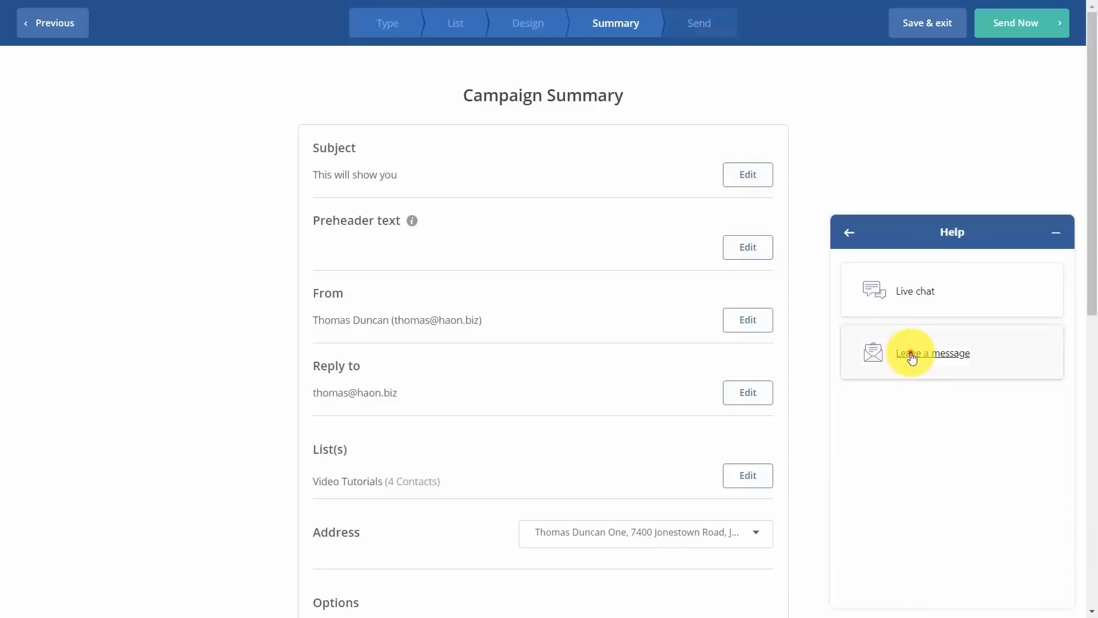
Leave a support message, indicating it concerns an existing account.
click(907, 353)
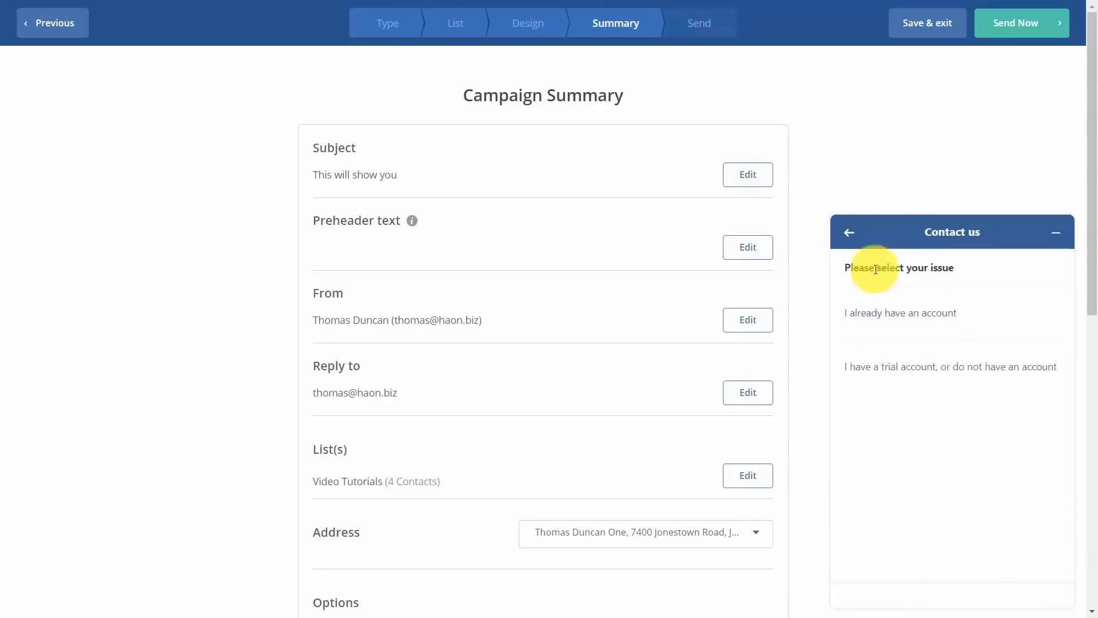
click(890, 314)
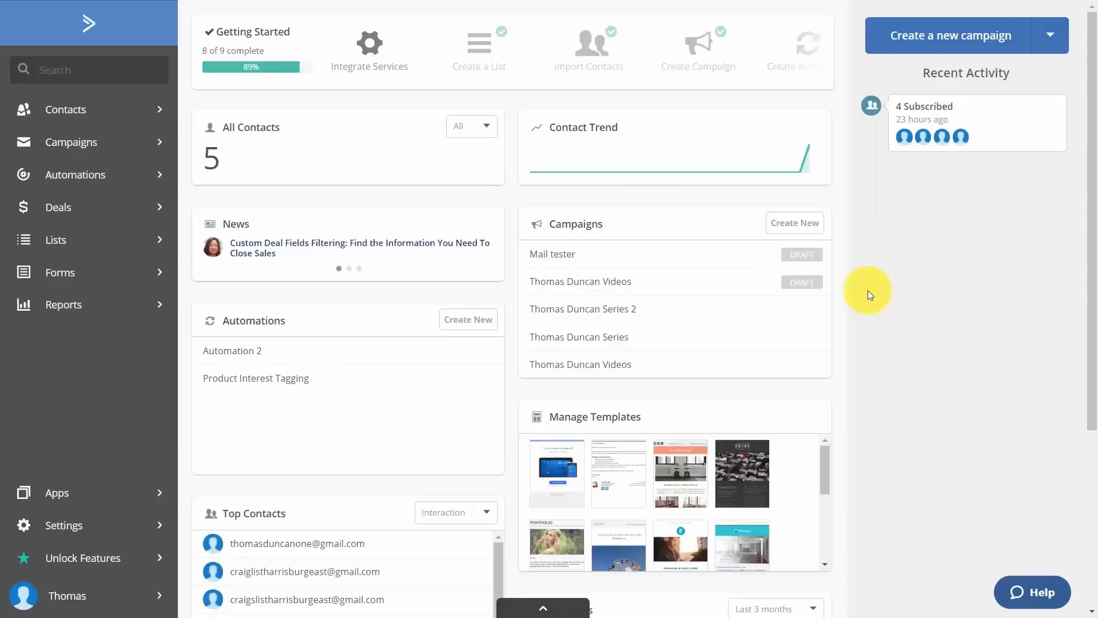
Set Video Tutorials list cleanup to remove contacts unengaged in the last 24 months.
click(65, 246)
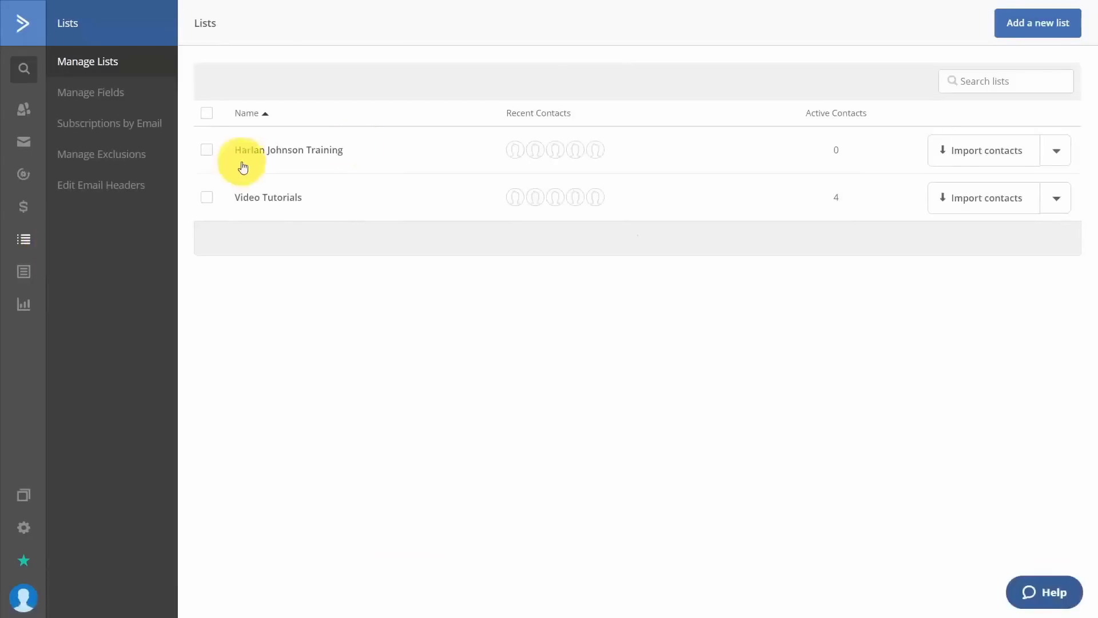
click(1055, 197)
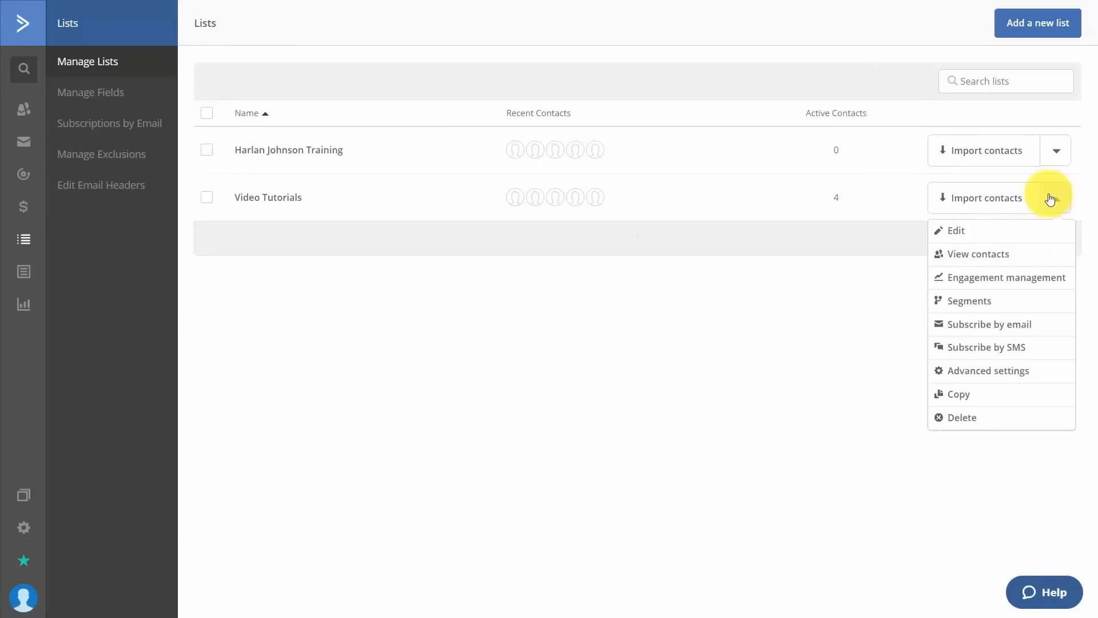
click(1017, 287)
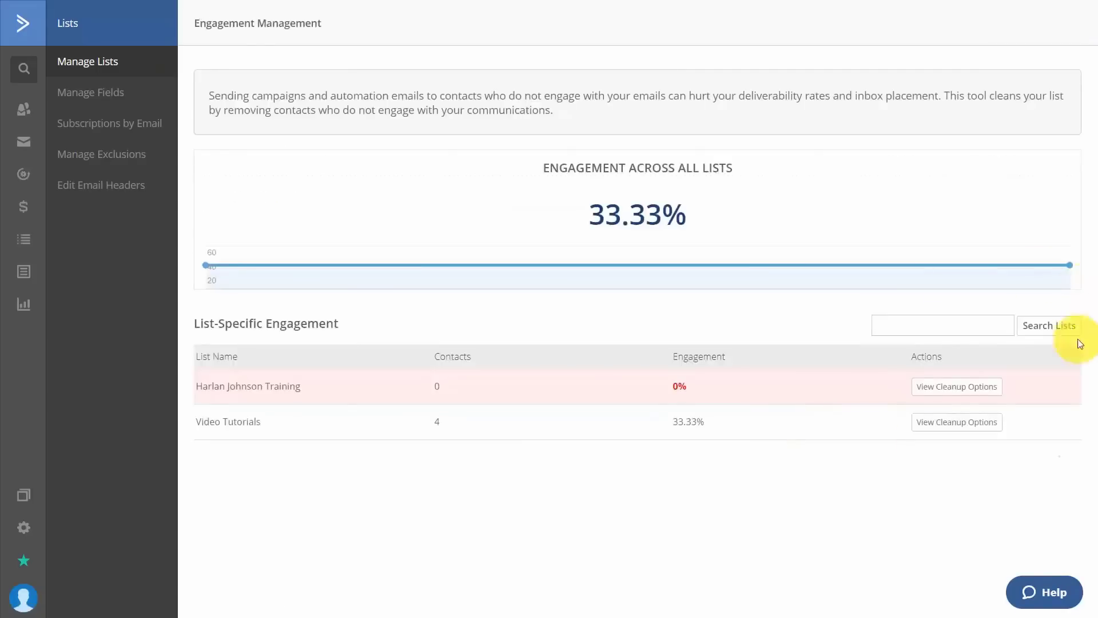
click(948, 430)
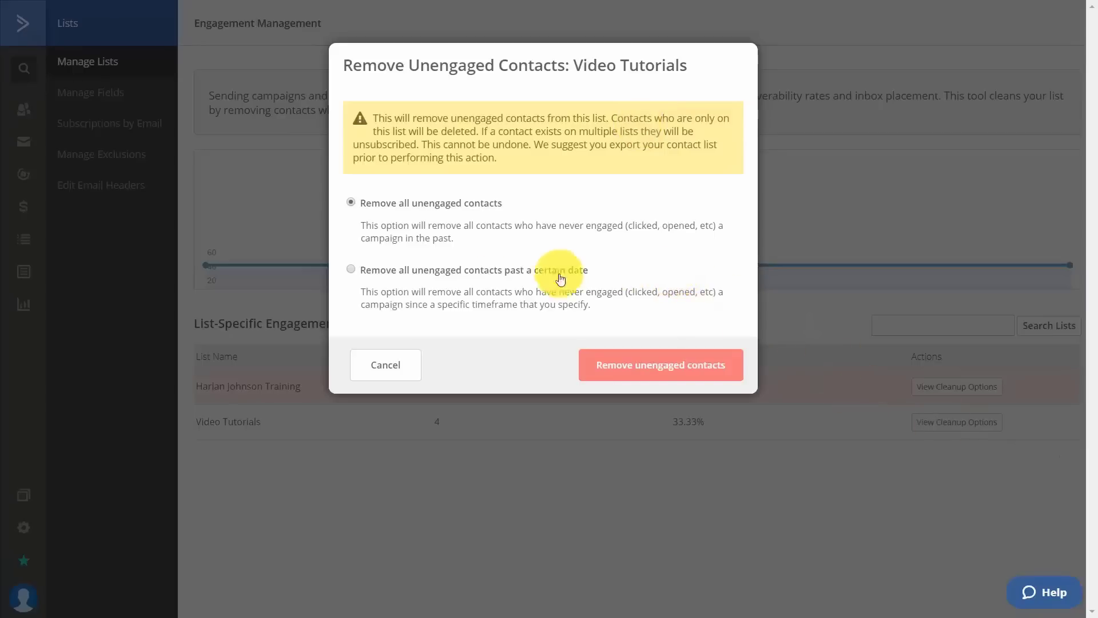
click(349, 270)
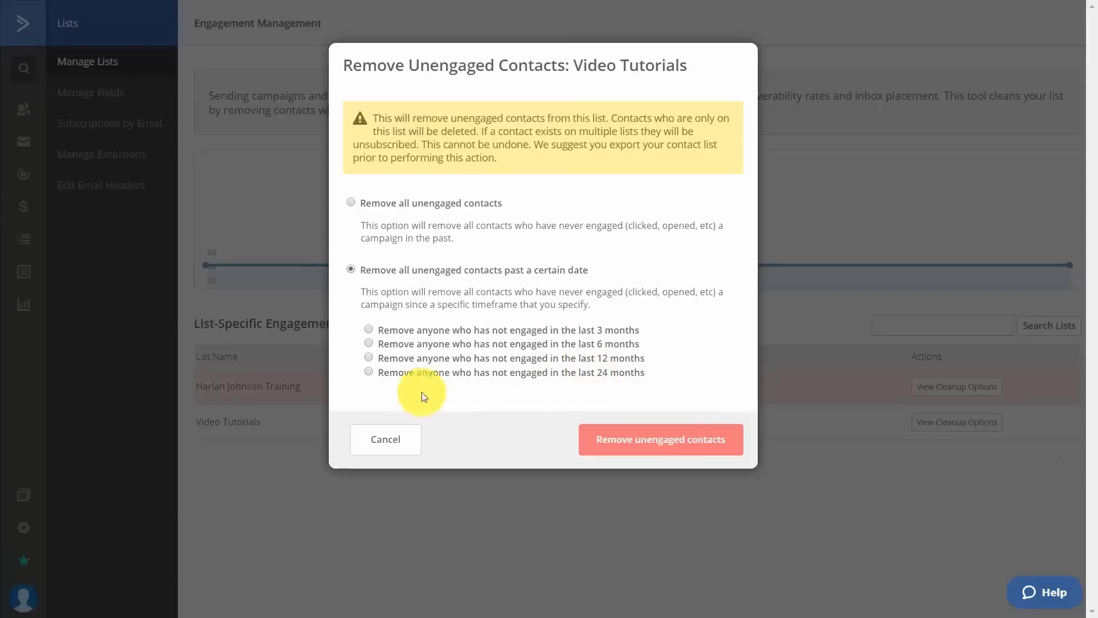
click(368, 372)
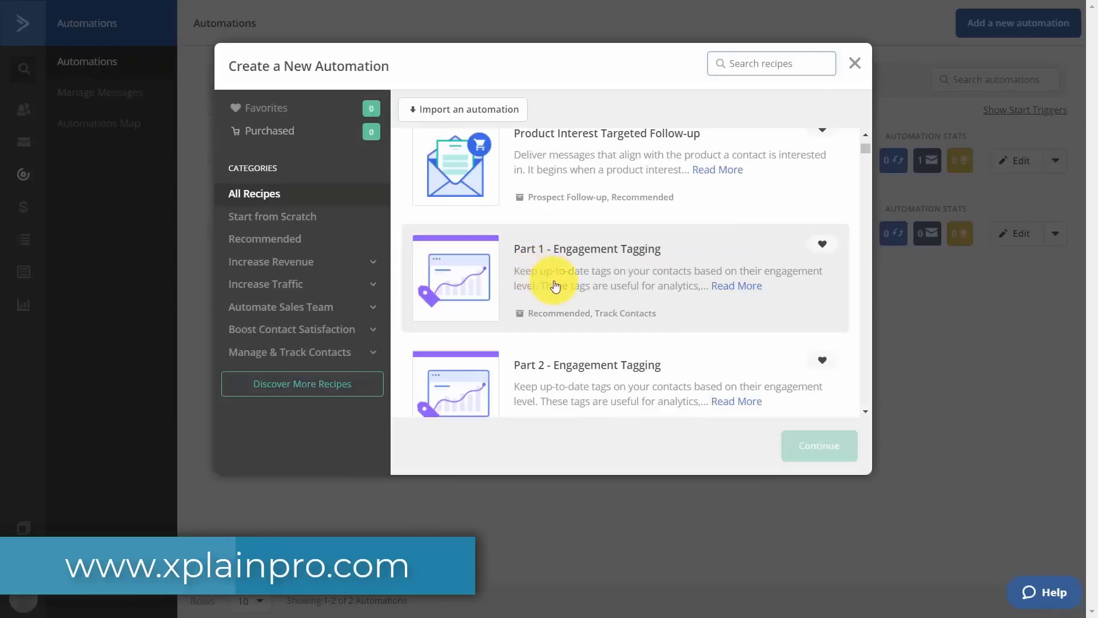
Create an automation from the Part 1 - Engagement Tagging recipe and review its workflow.
click(613, 280)
click(797, 445)
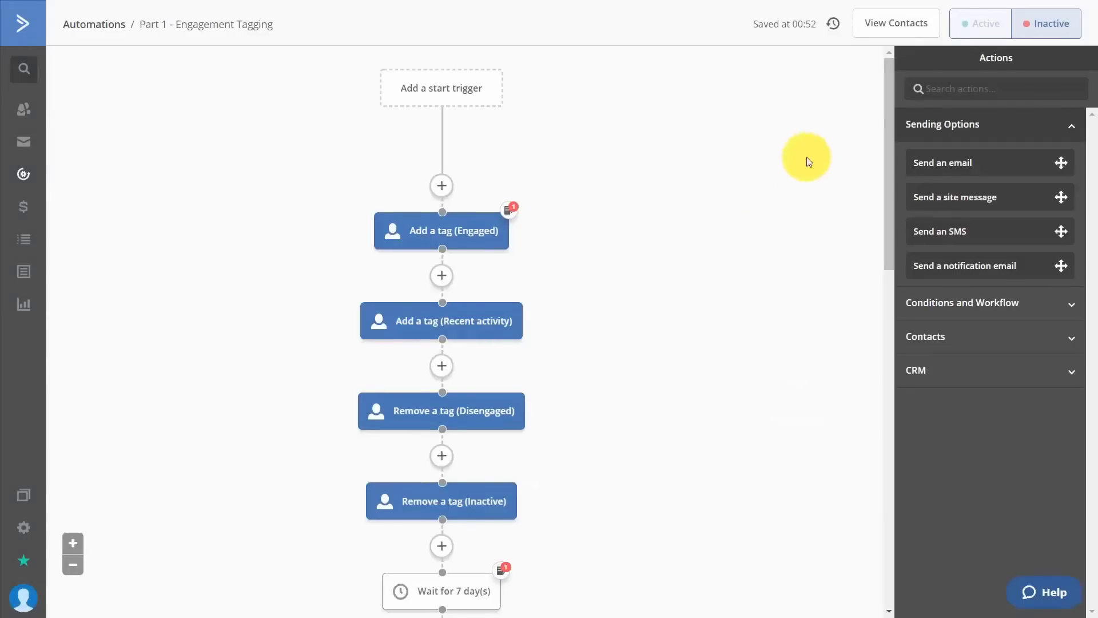
scroll(627, 289, down, 1)
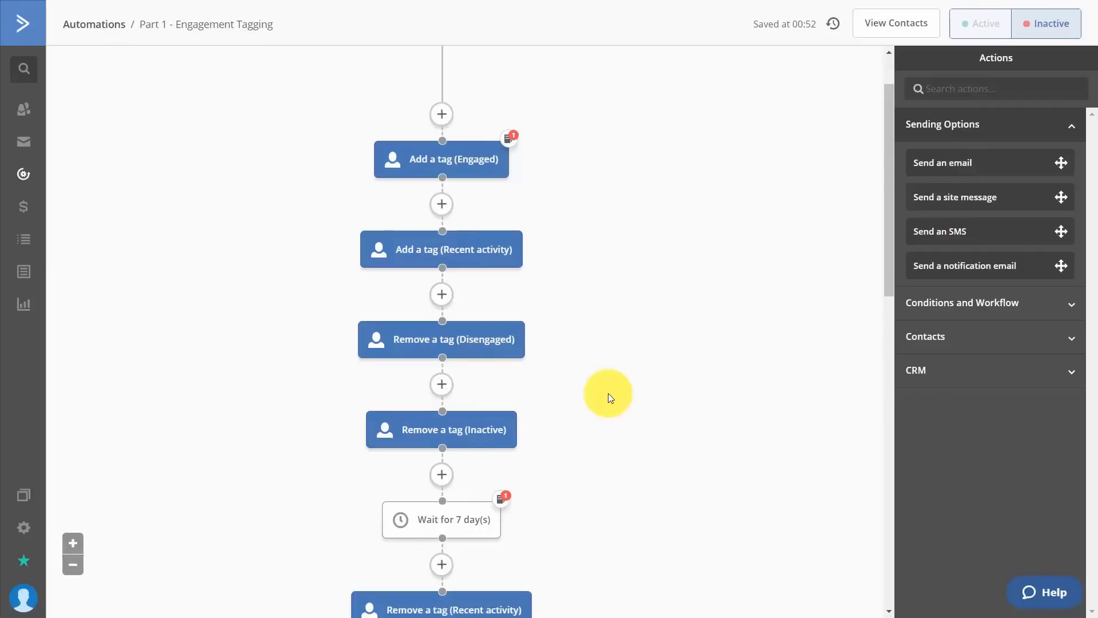
scroll(609, 393, down, 7)
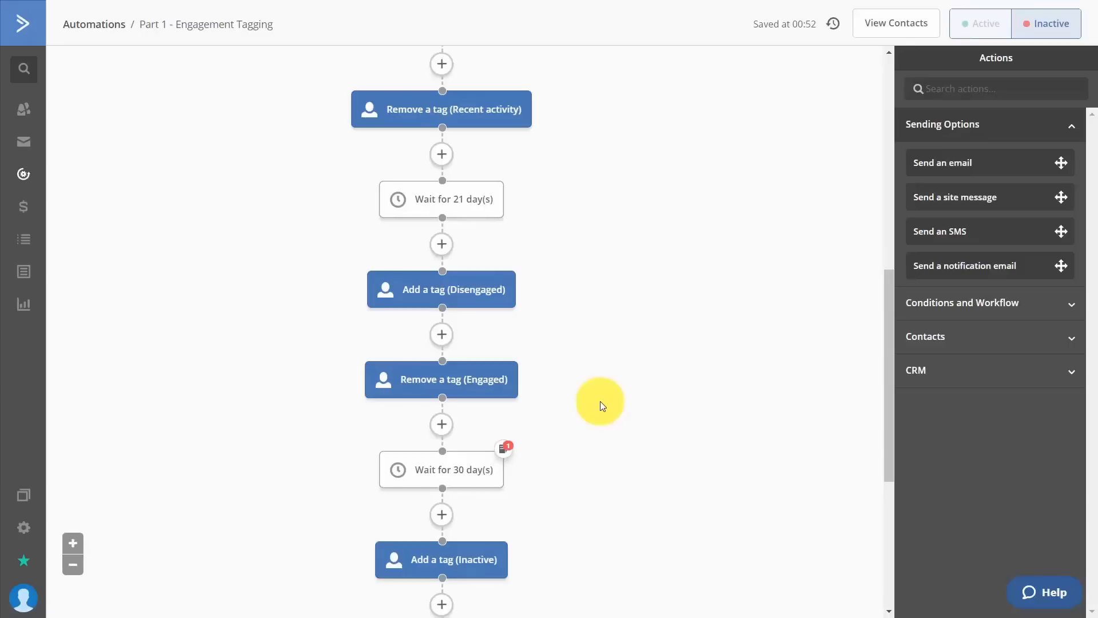
scroll(594, 392, down, 5)
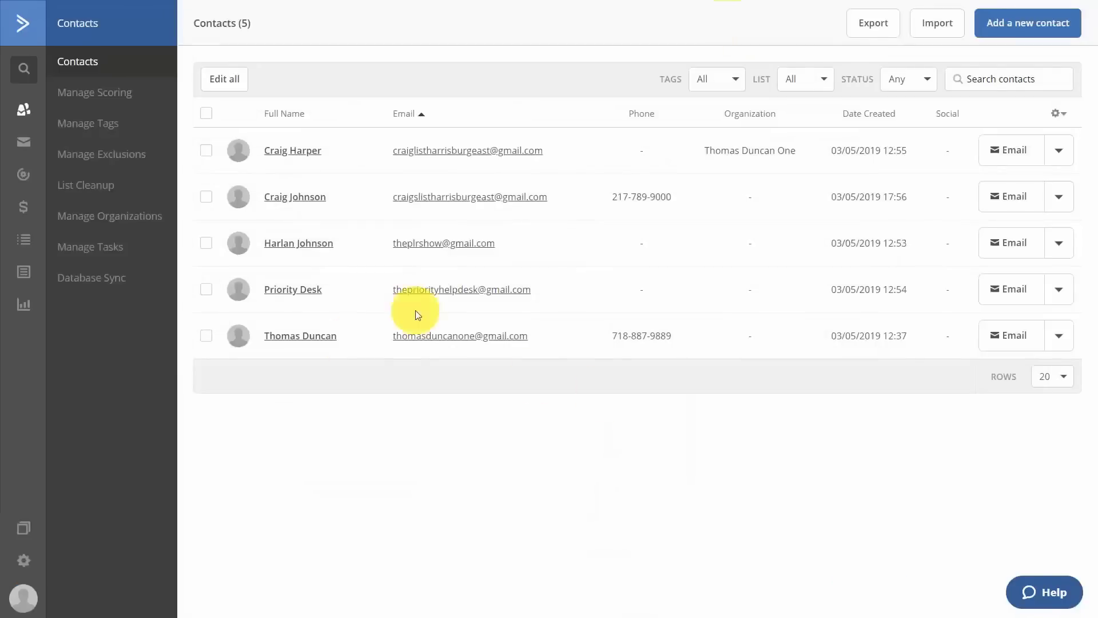
Filter the contact list to show only contacts tagged Video Tuts.
click(725, 83)
click(699, 229)
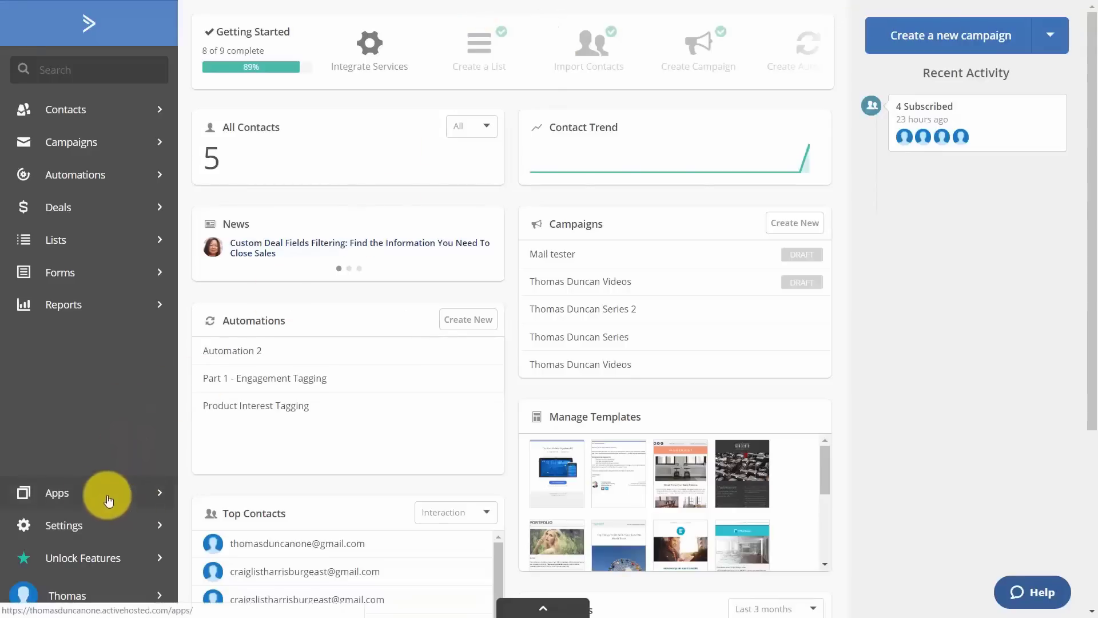
Open the WordPress app integration and follow its wordpress.org plugin link.
click(63, 496)
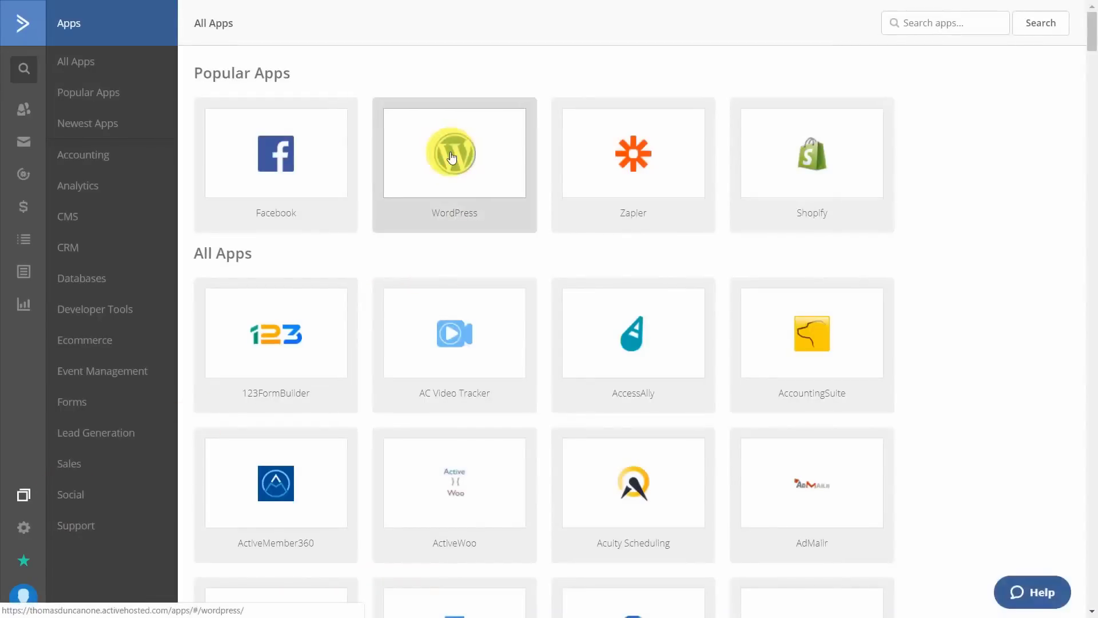
click(451, 156)
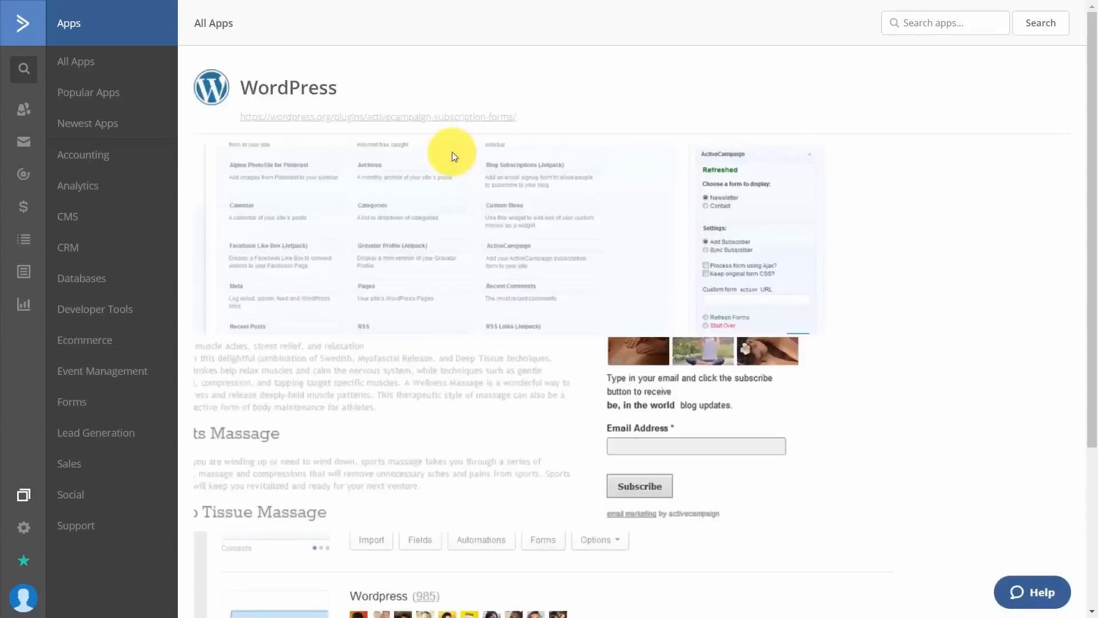
click(470, 120)
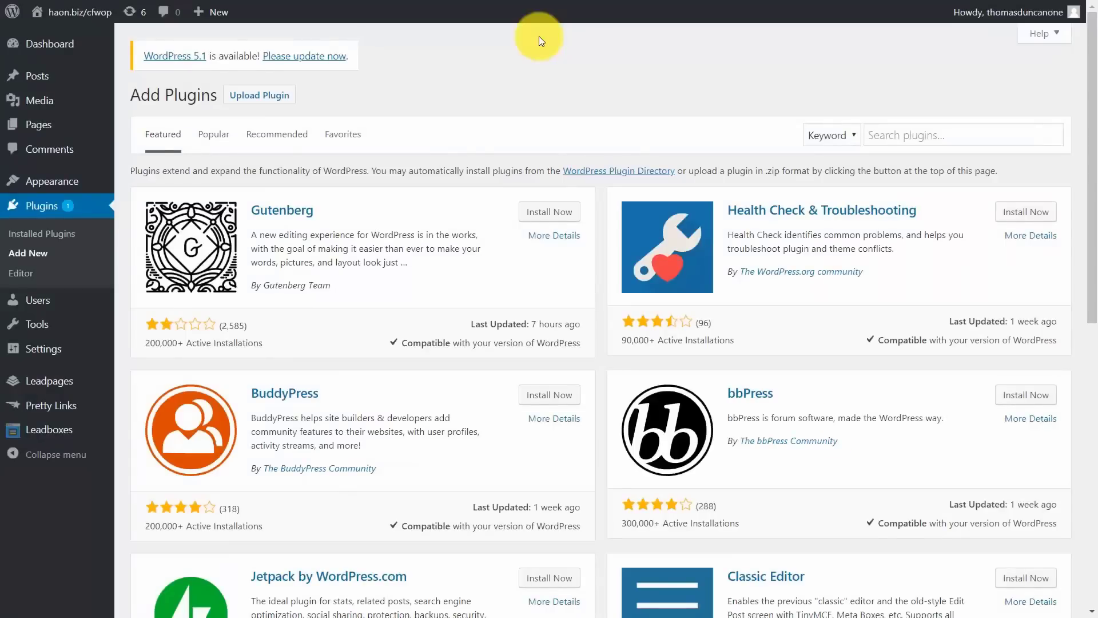
Find the 'activecampaign' plugin in the WordPress directory, then install and activate it.
click(932, 136)
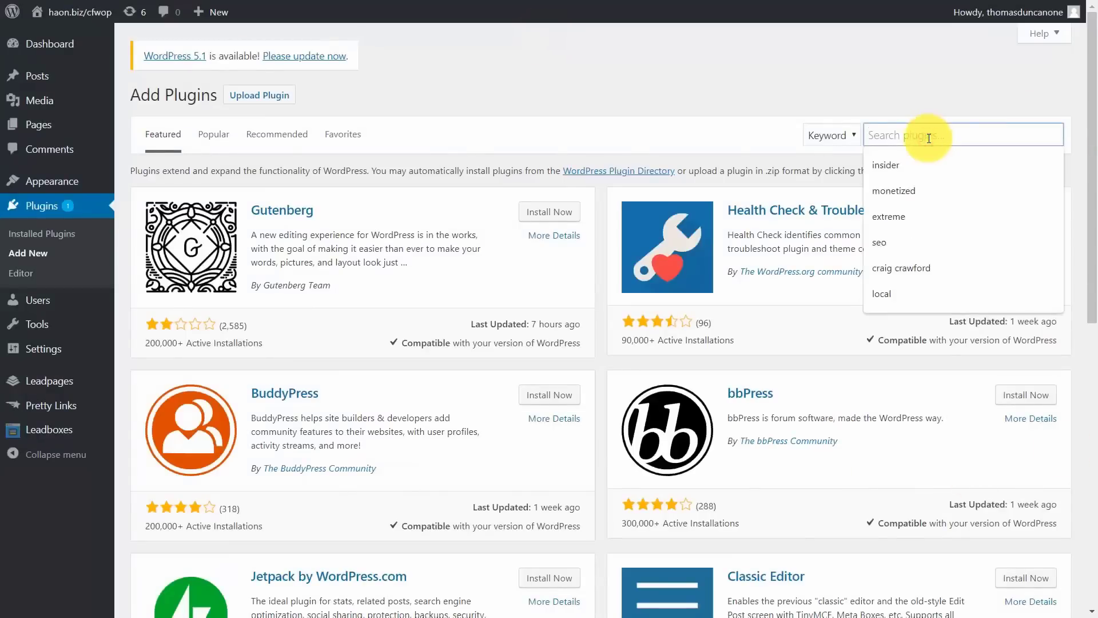
text(activecampaign)
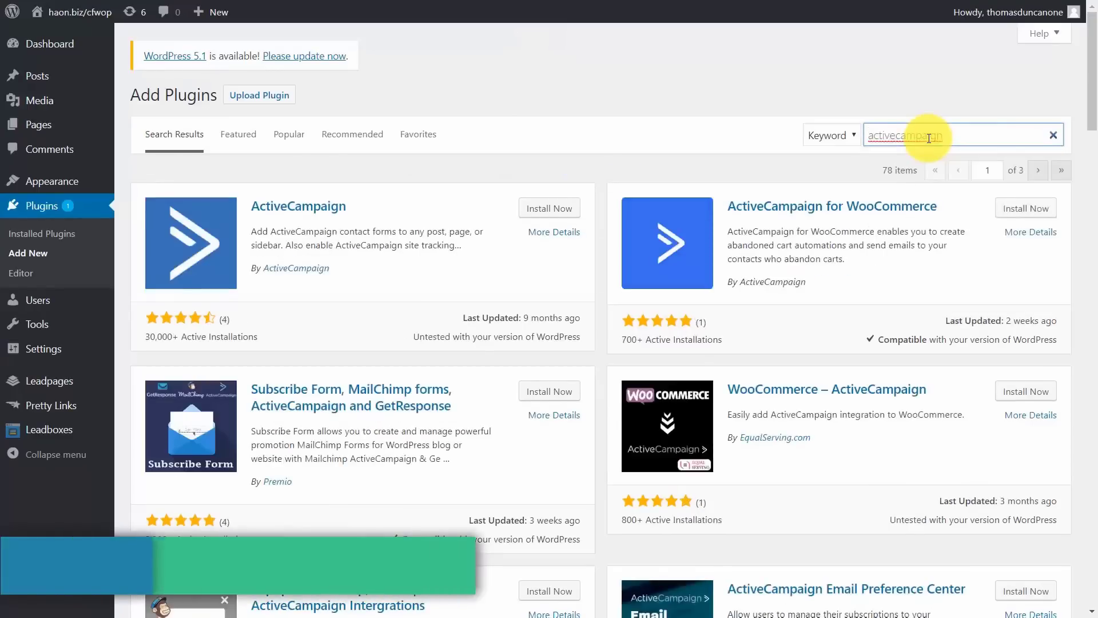
click(546, 213)
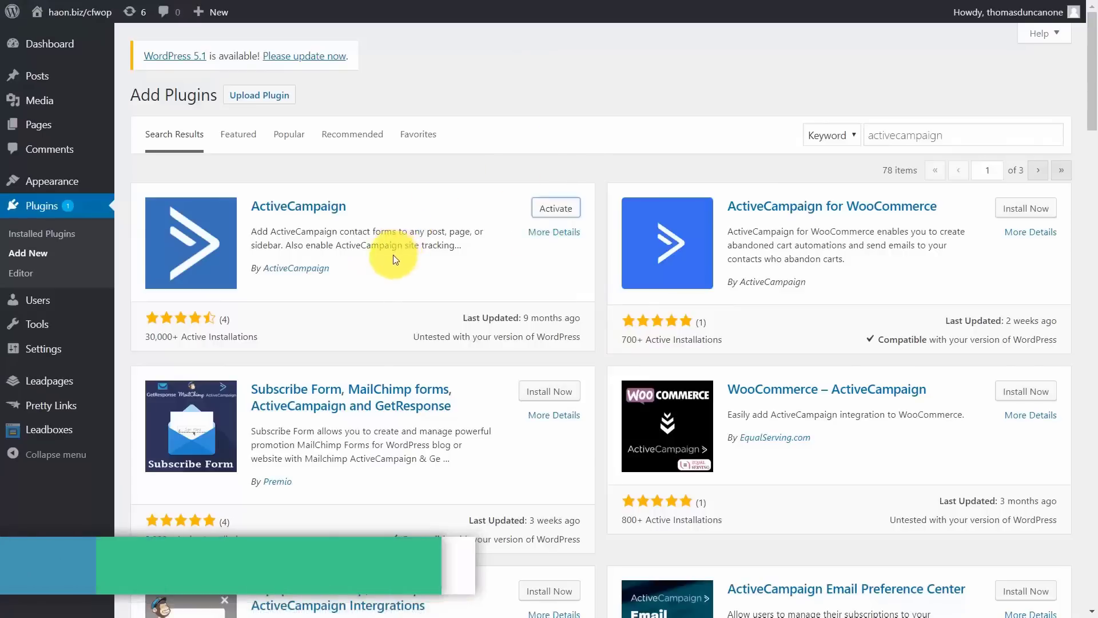
click(538, 213)
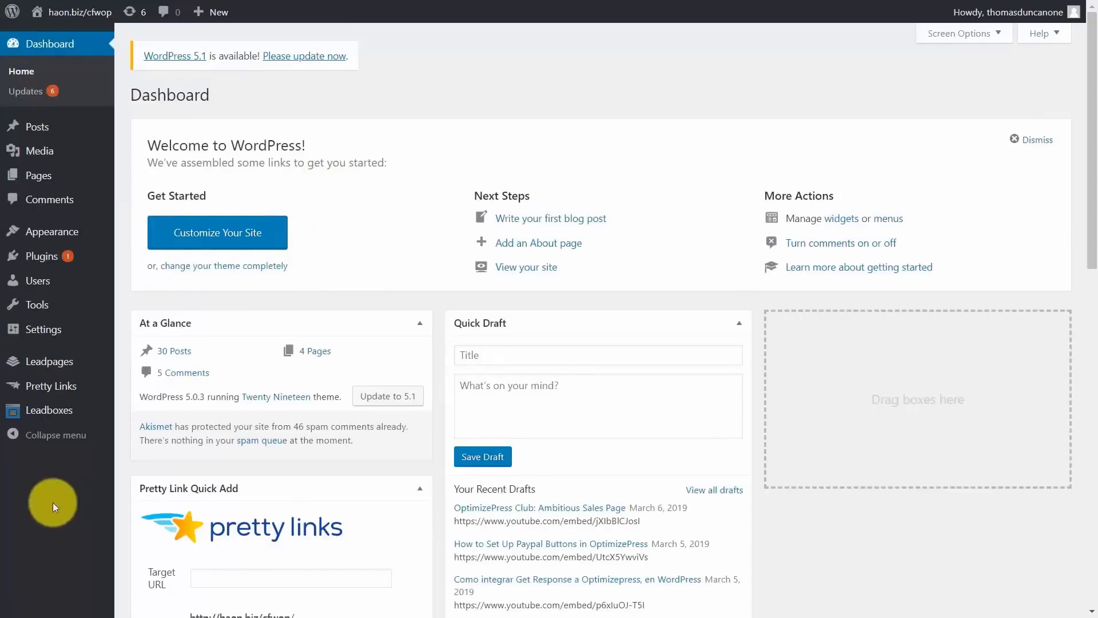
Connect the plugin using the API URL and key from ActiveCampaign's Developer settings.
mouse_move(54, 332)
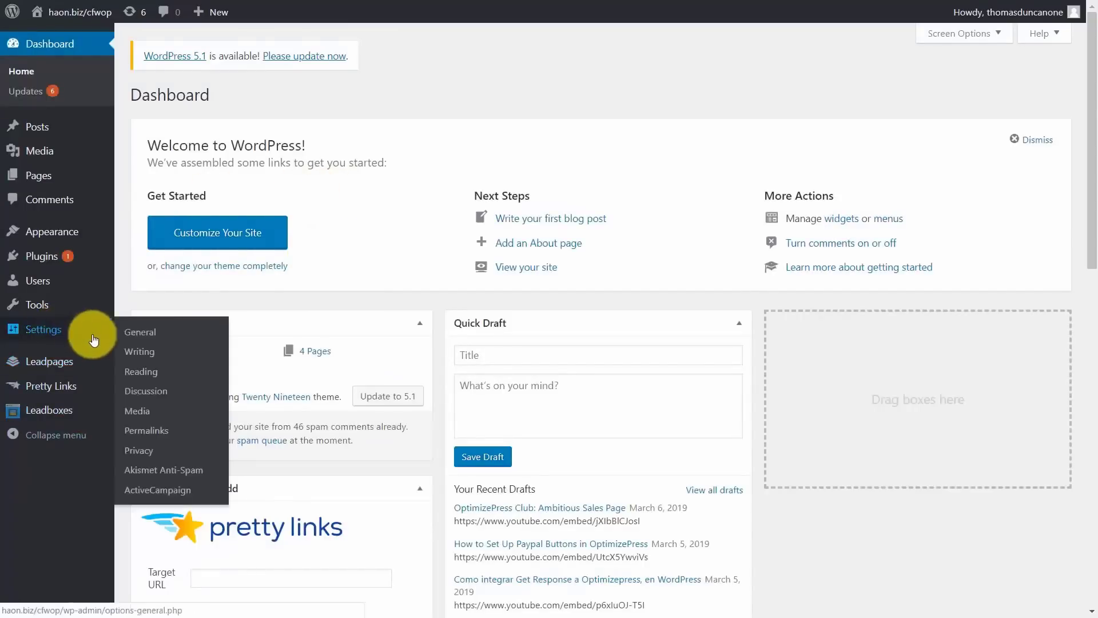
click(146, 491)
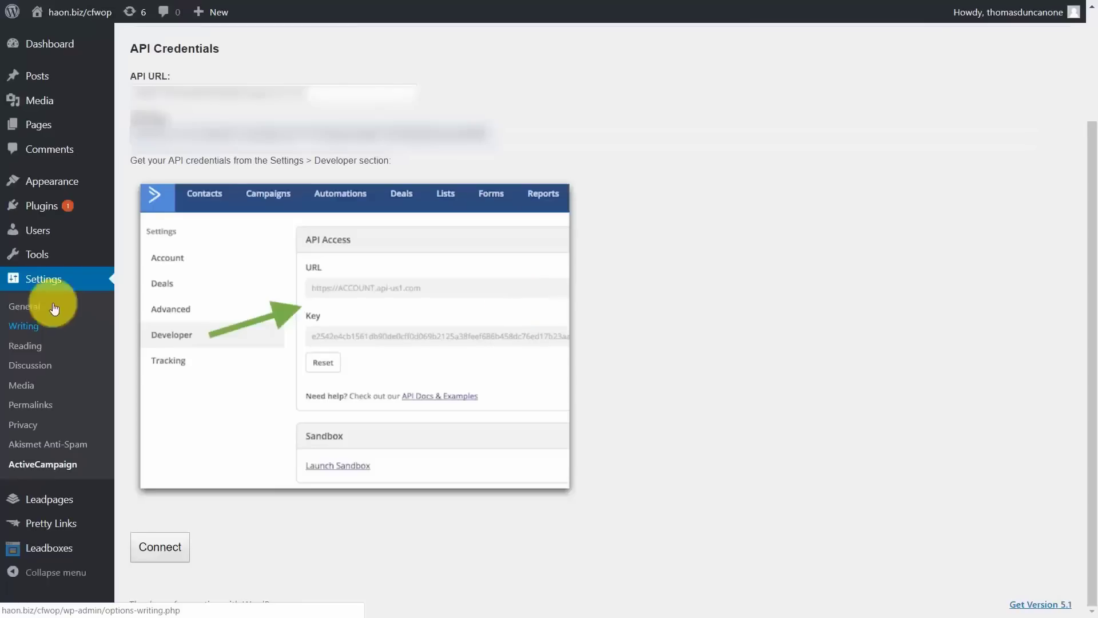
click(153, 555)
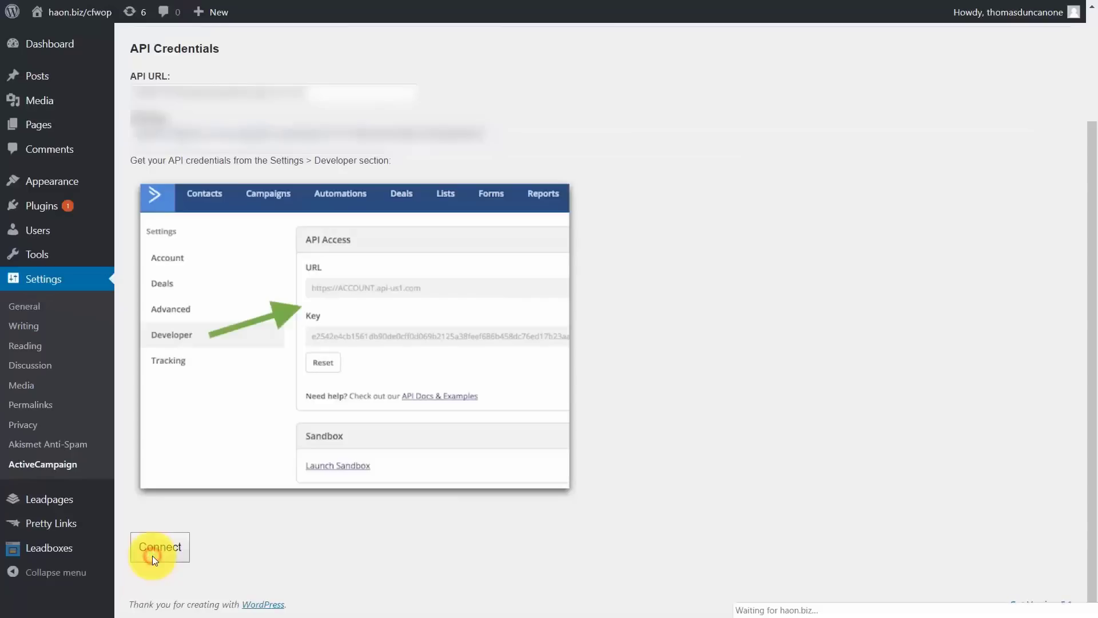
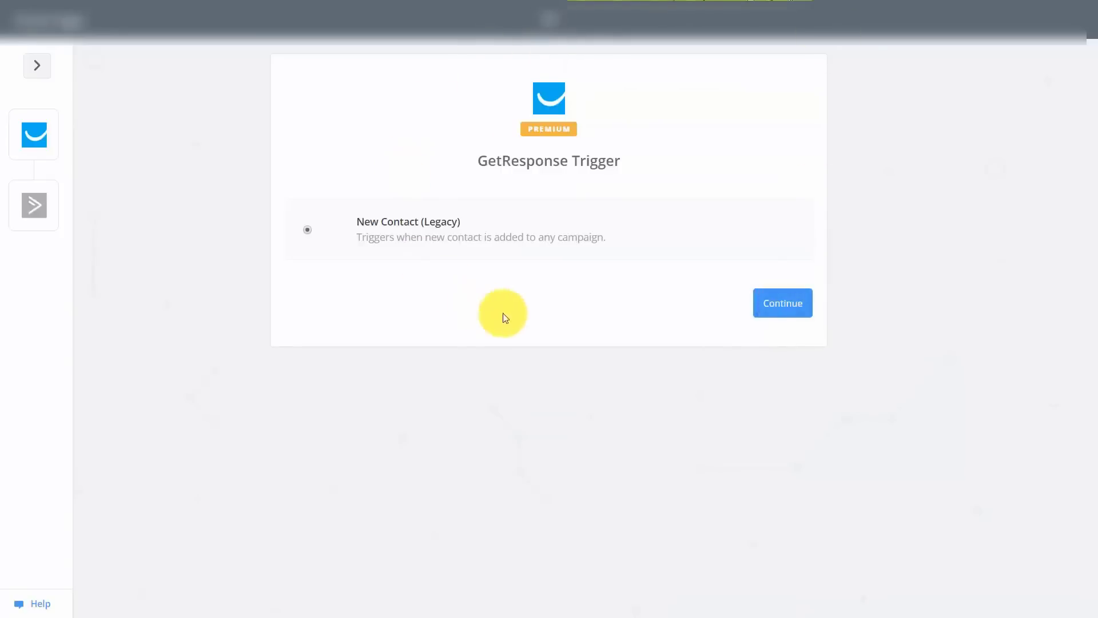
Confirm the New Contact (Legacy) trigger with the GetResponse account and Contact A as the sample.
click(793, 309)
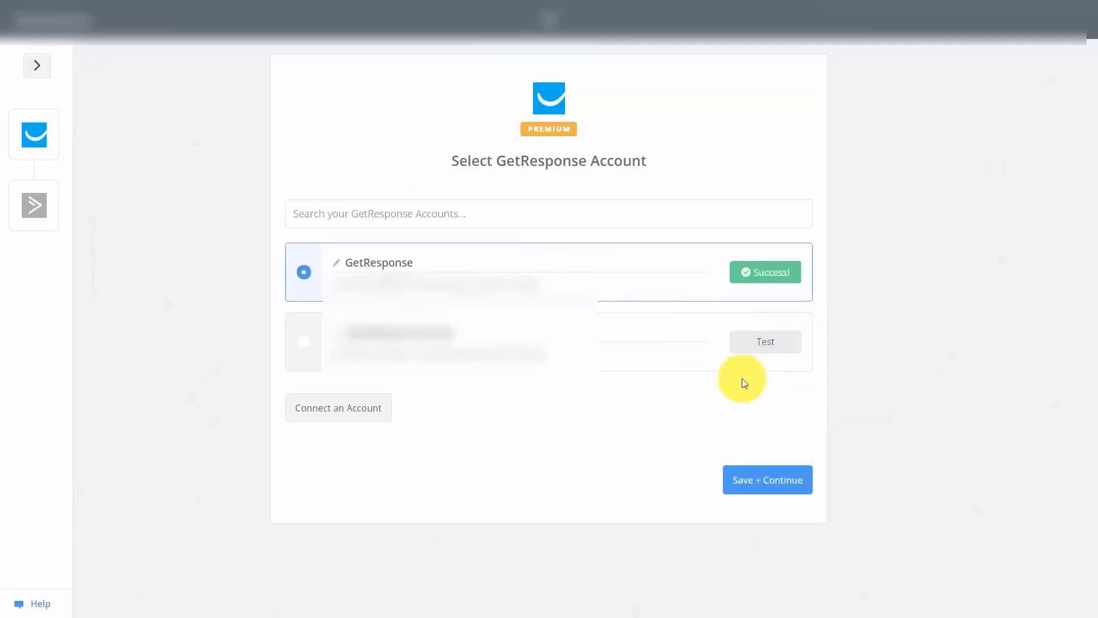
click(753, 487)
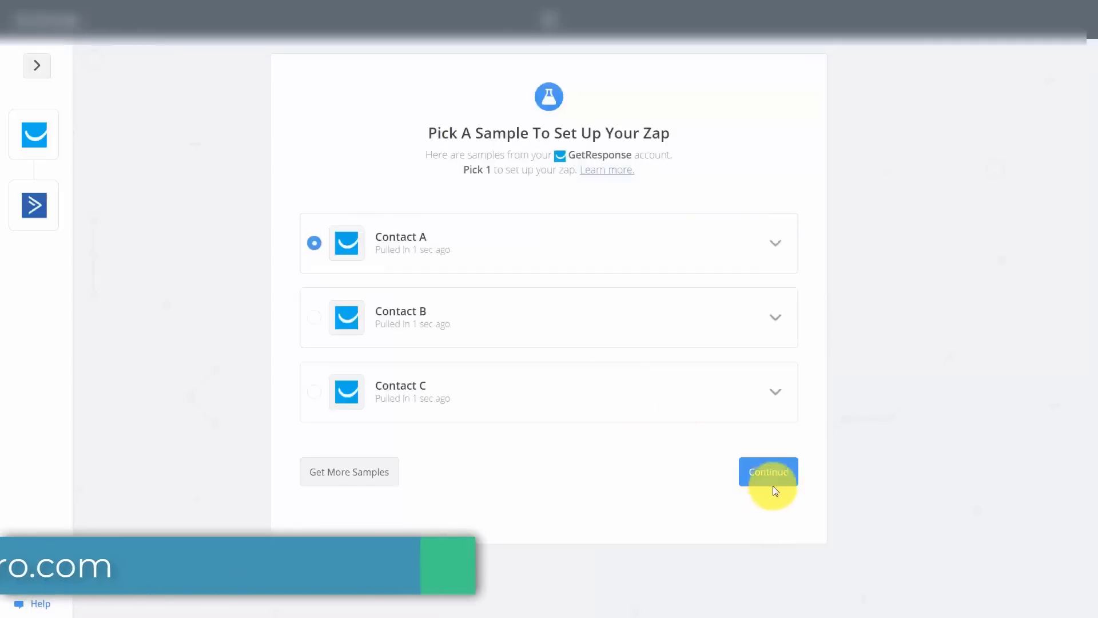
click(770, 474)
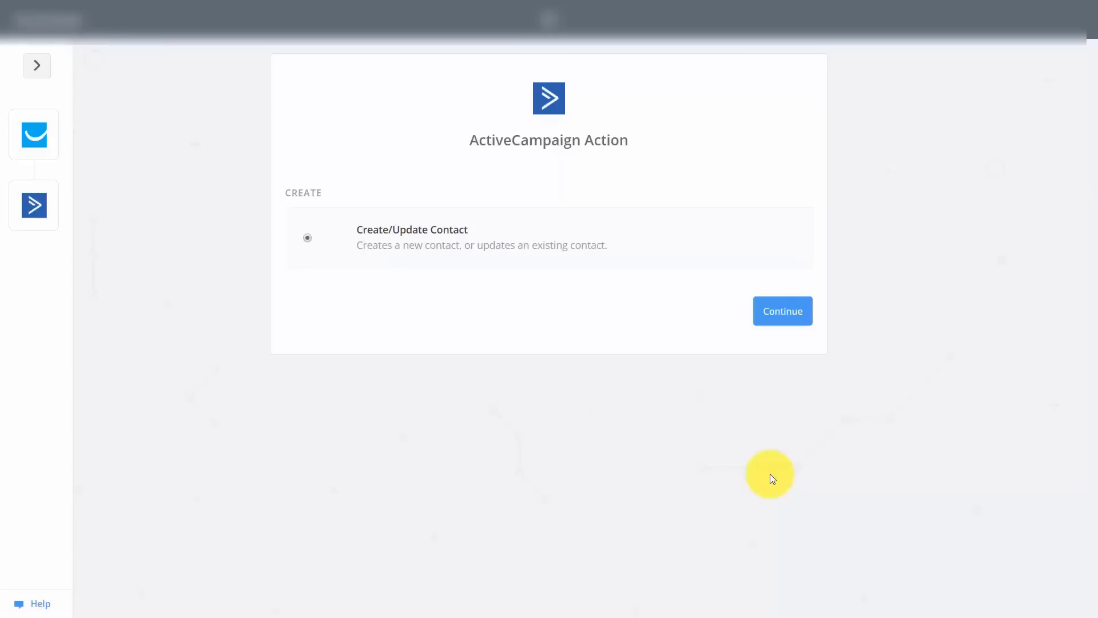
Connect the ActiveCampaign account, map the contact fields, send a test contact, and finish the zap.
click(763, 321)
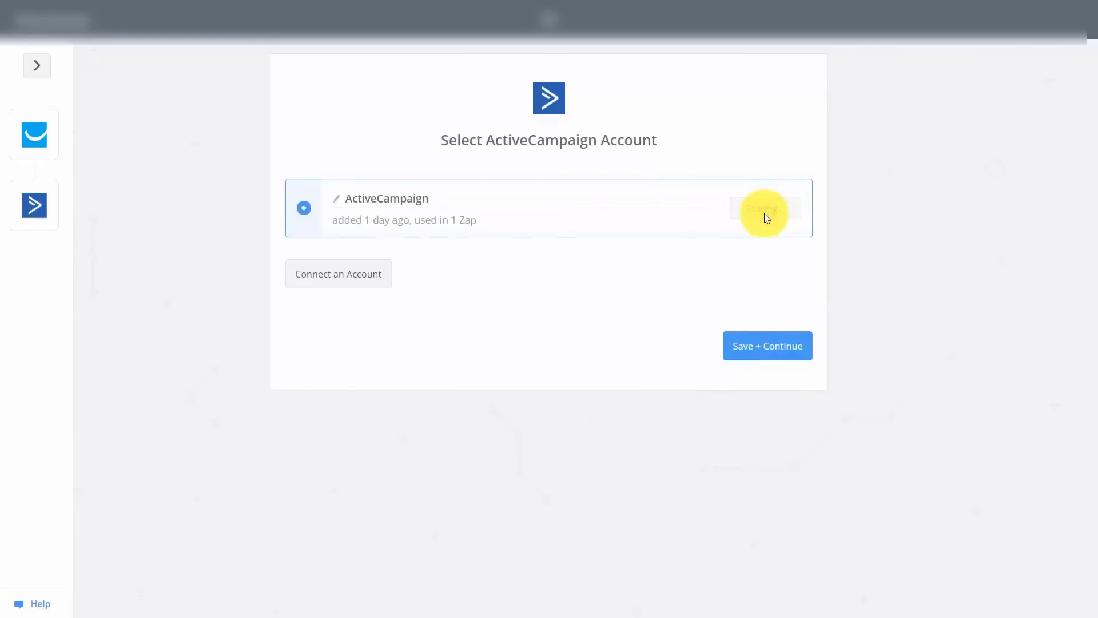
click(752, 348)
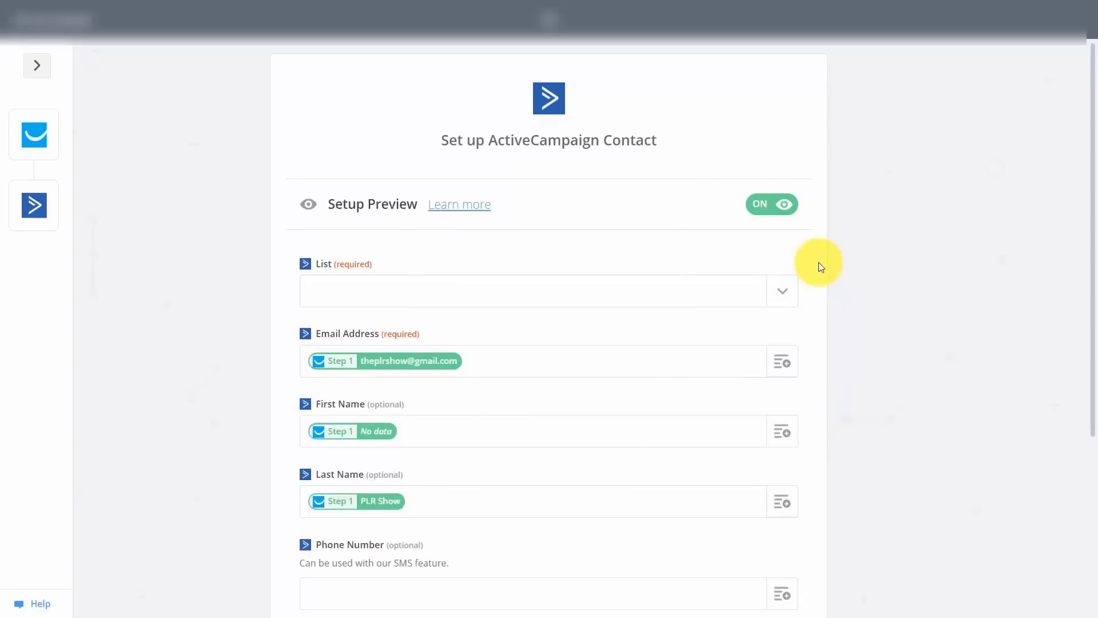
scroll(889, 439, down, 5)
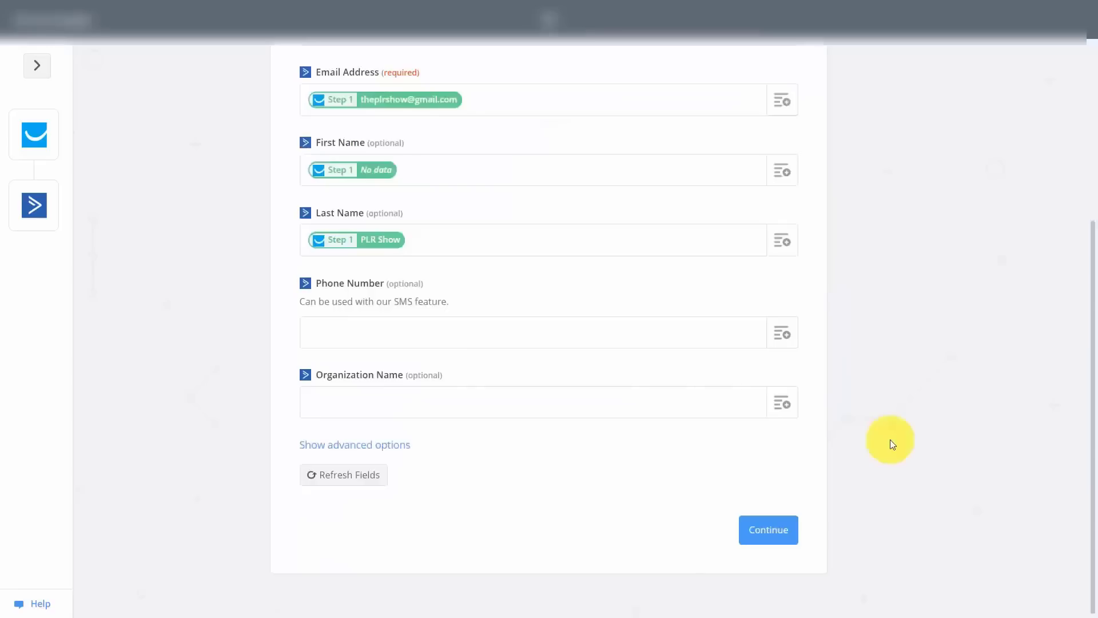
click(751, 539)
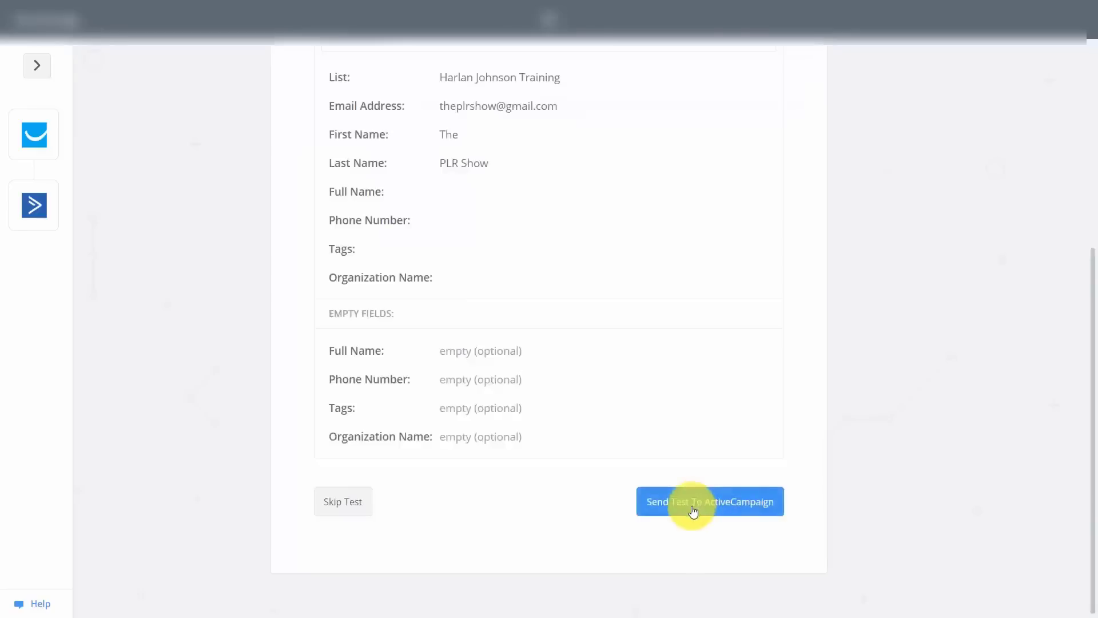
click(698, 515)
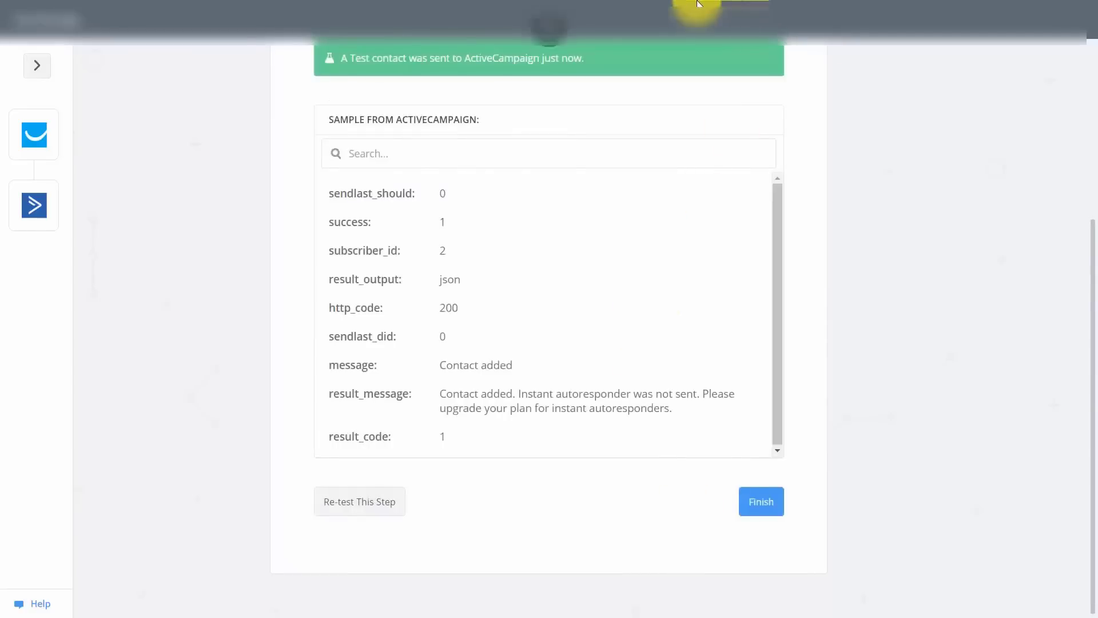
click(753, 502)
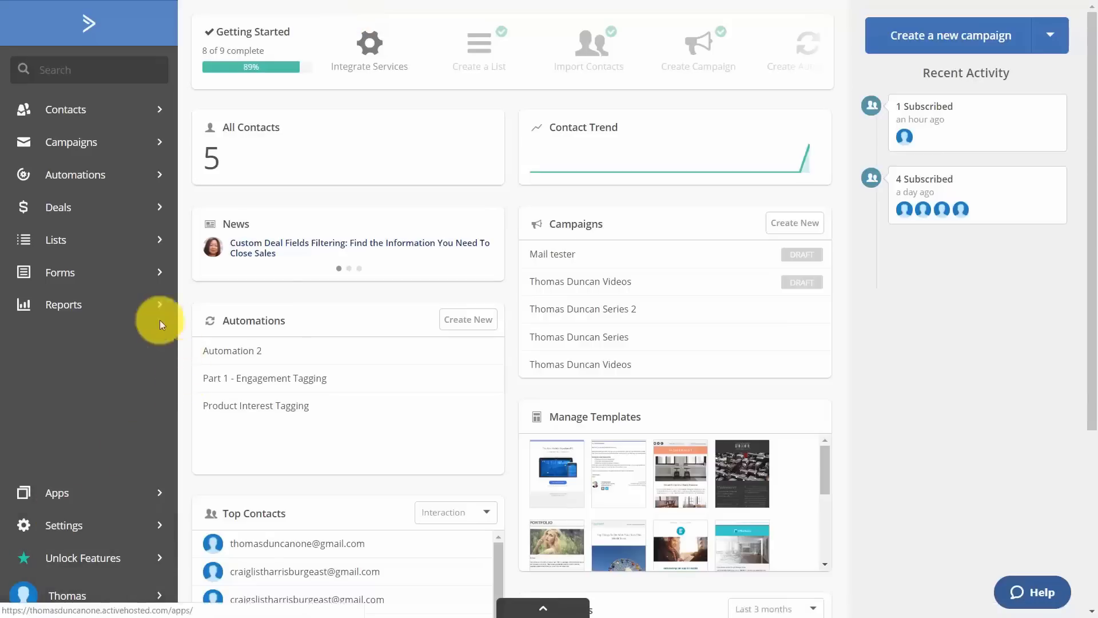
Add a list named 'Video Editing Tutorials' with the site's web address filled in.
click(53, 244)
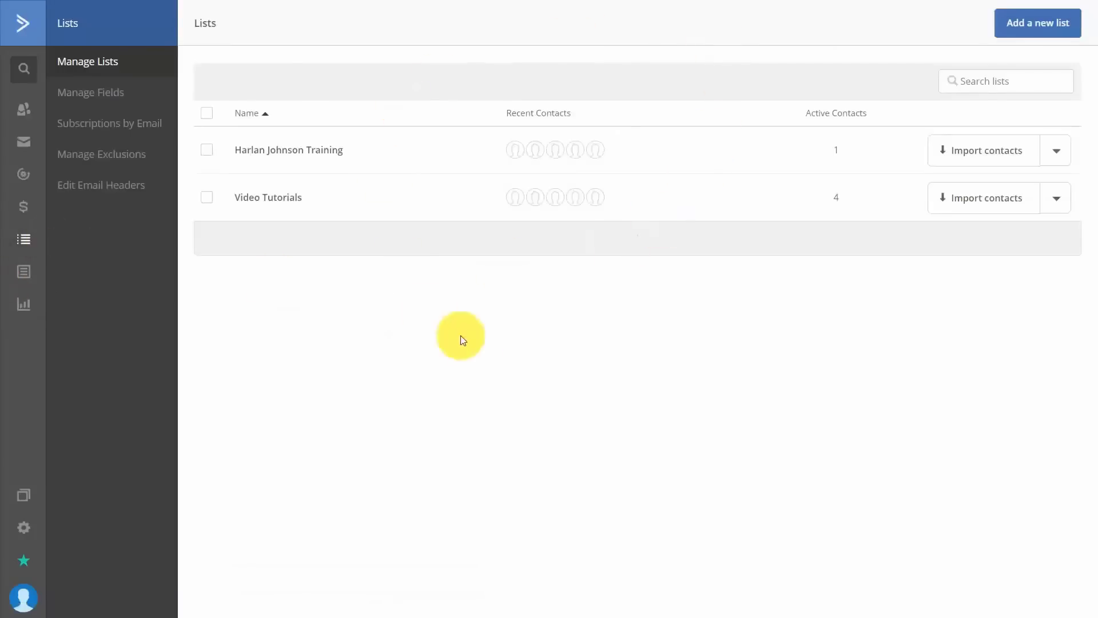
click(1023, 26)
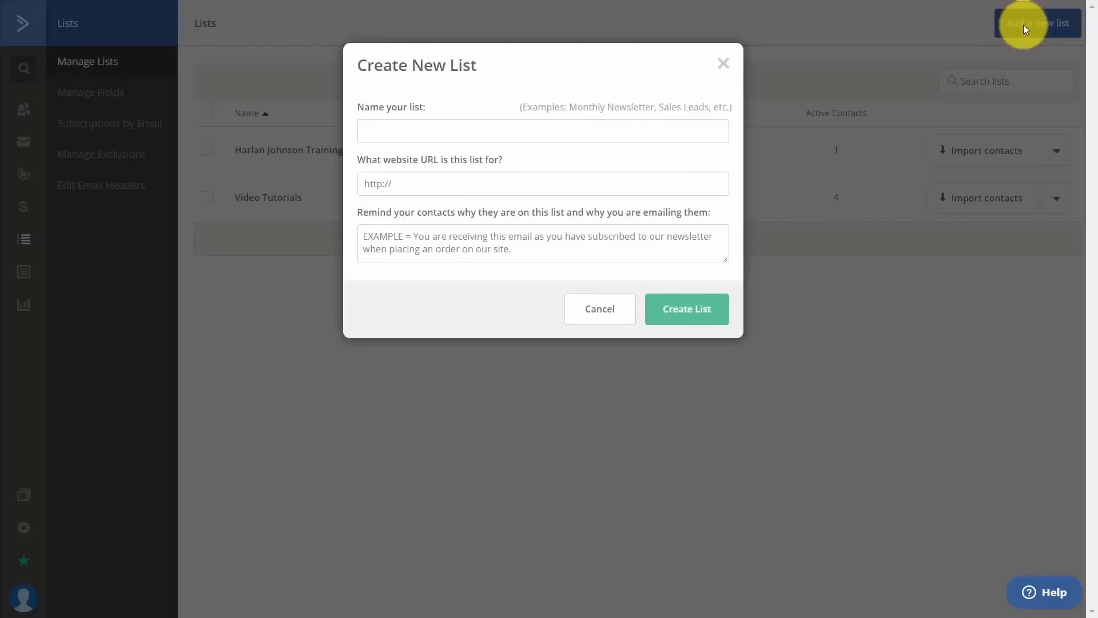
click(414, 131)
text(Video Editing Tutorials)
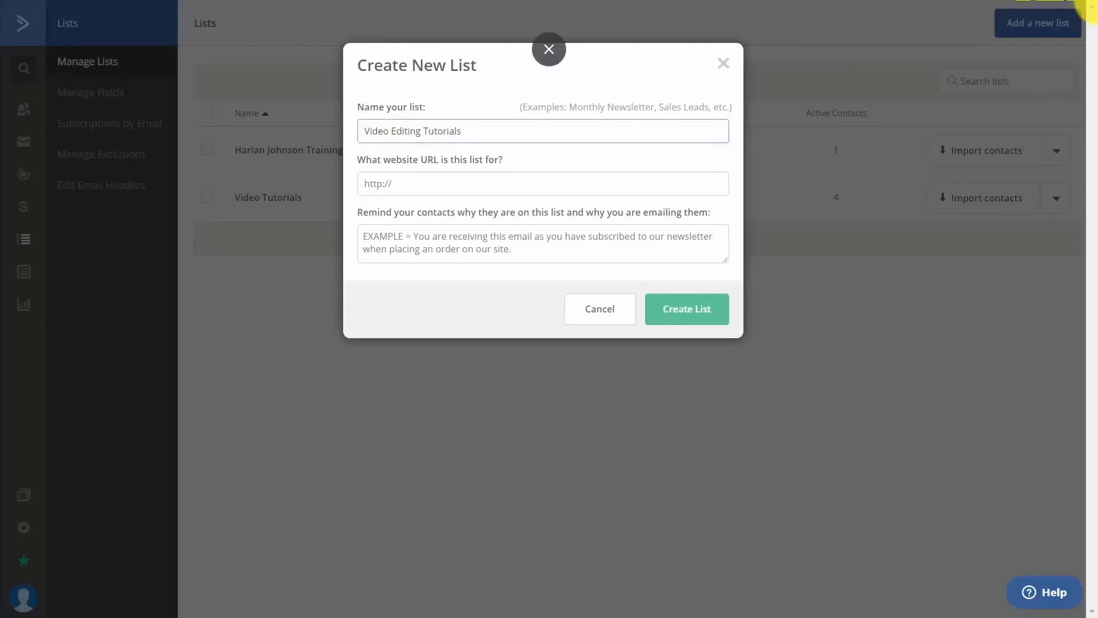
click(393, 182)
text(thomasduncanone.com)
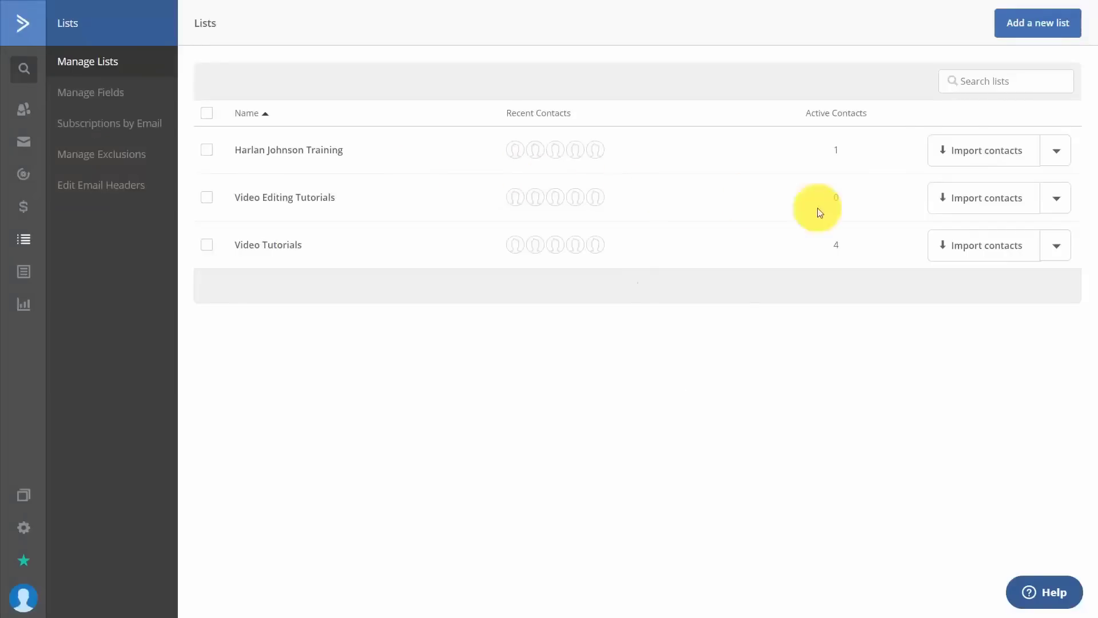
Turn on resending the last campaign and Facebook auto-posting for the list, logging in to Facebook.
click(1055, 202)
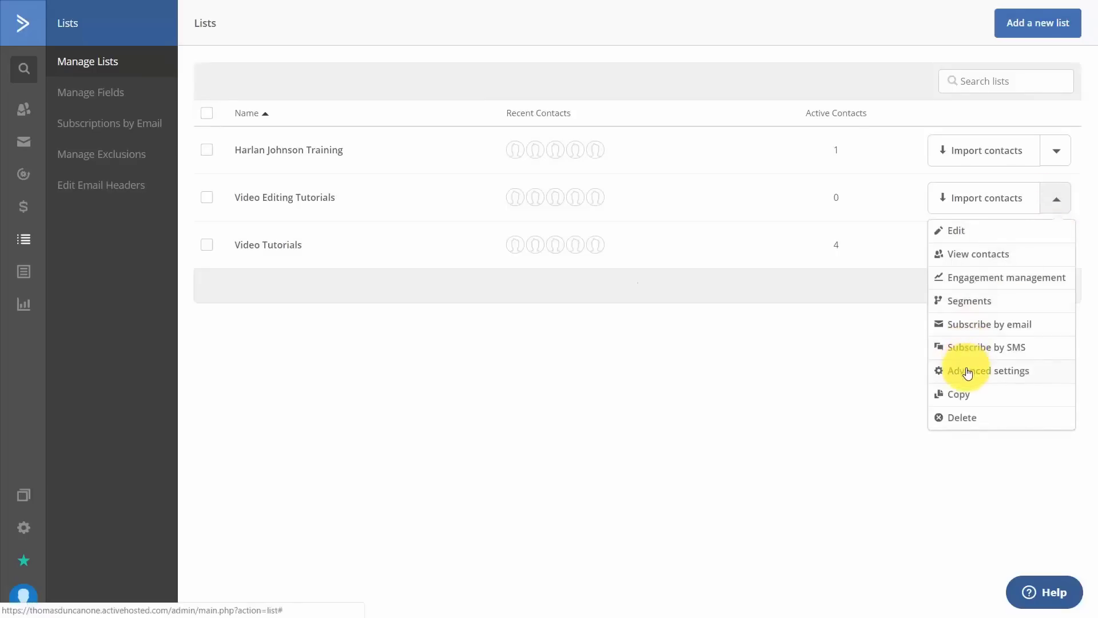
click(967, 373)
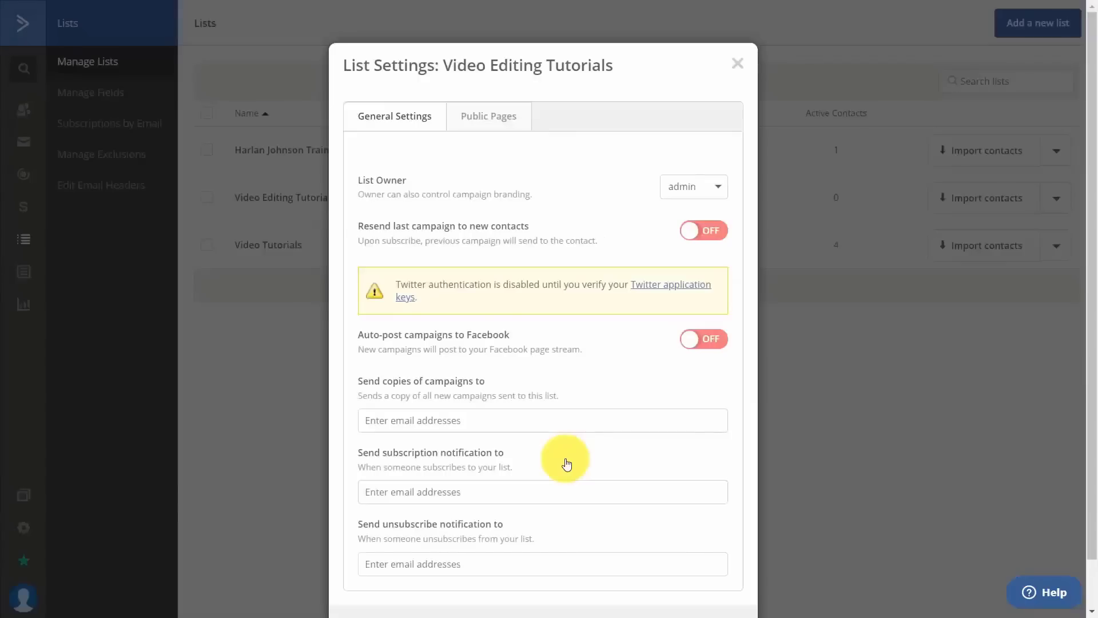
click(715, 231)
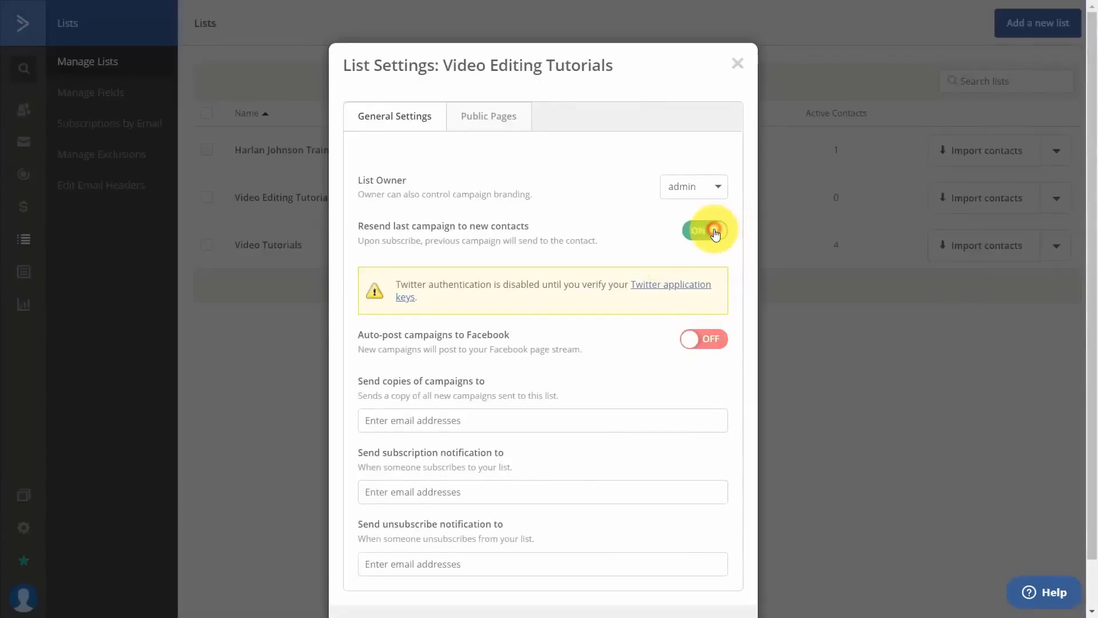
click(708, 340)
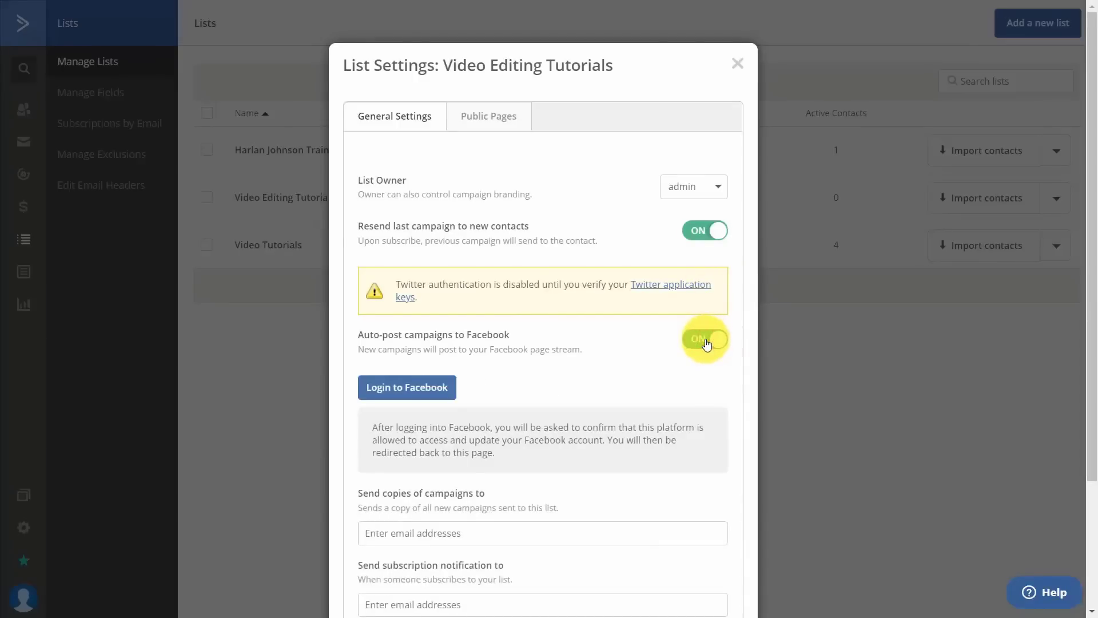
click(410, 391)
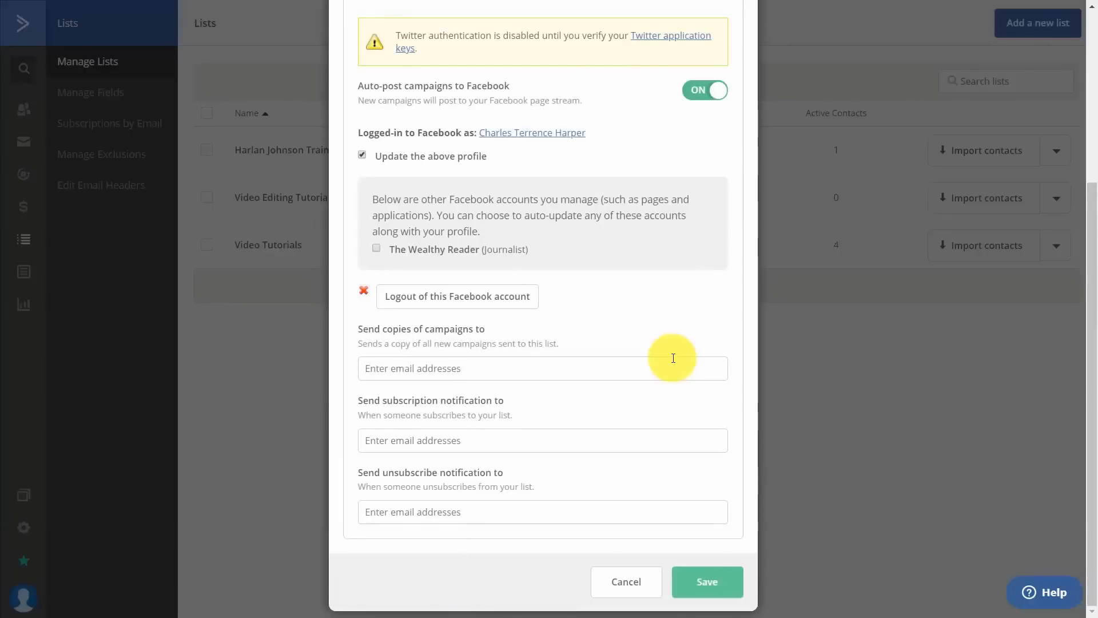
Send campaign copies to the owner's e-mail address and save the list settings.
click(673, 358)
key(ctrl+v)
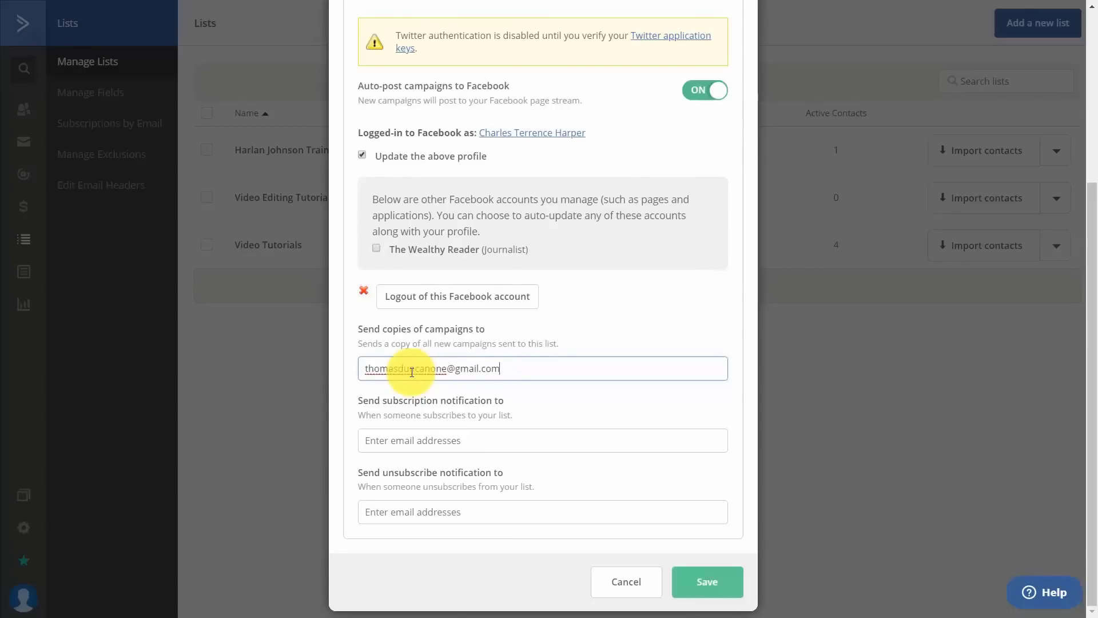
scroll(537, 369, up, 5)
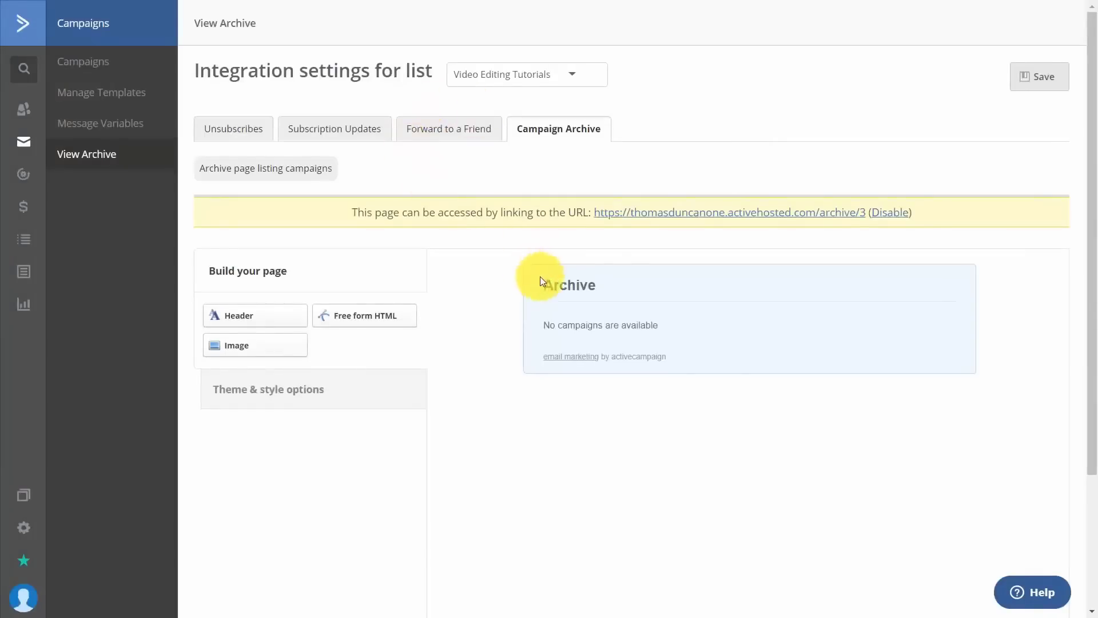
click(1045, 81)
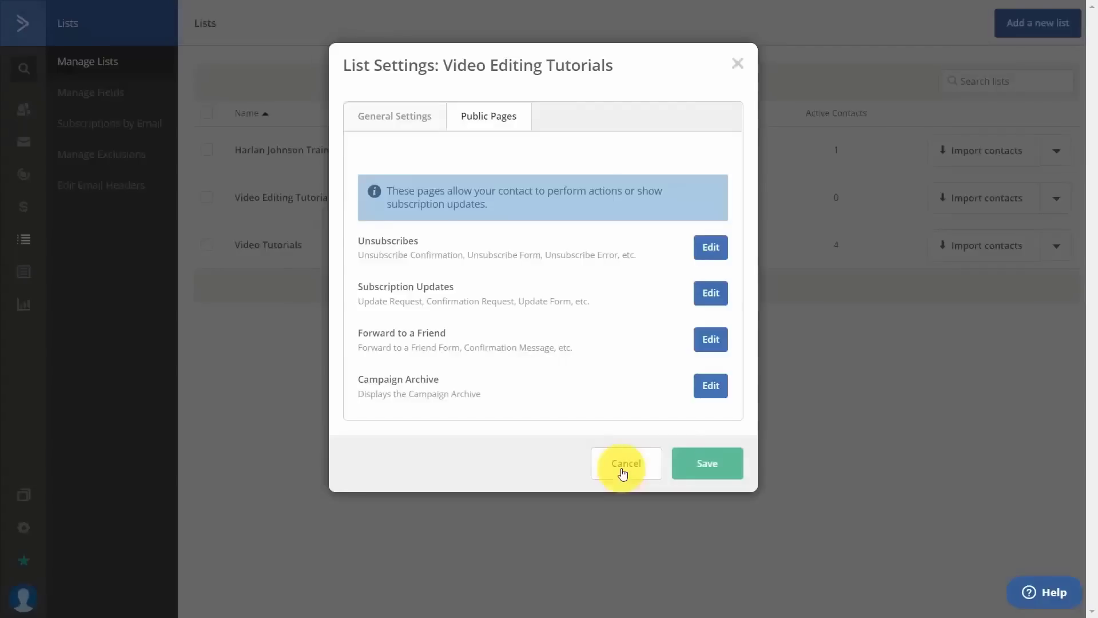
click(710, 464)
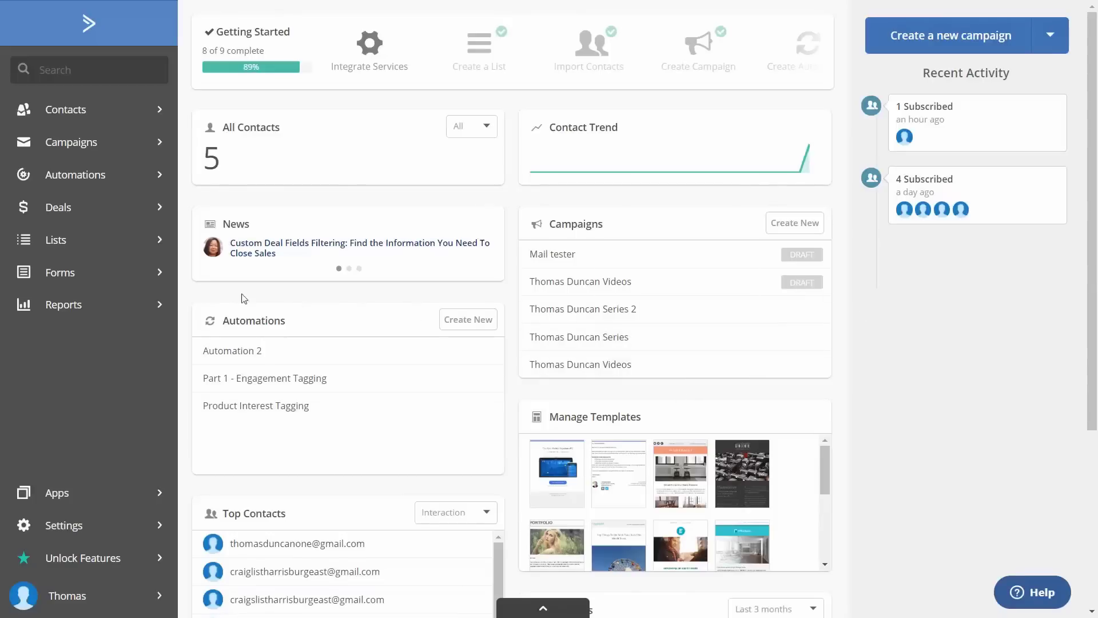
Start a new form named 'Learn Video Editing' that subscribes sign-ups to Video Editing Tutorials.
click(48, 275)
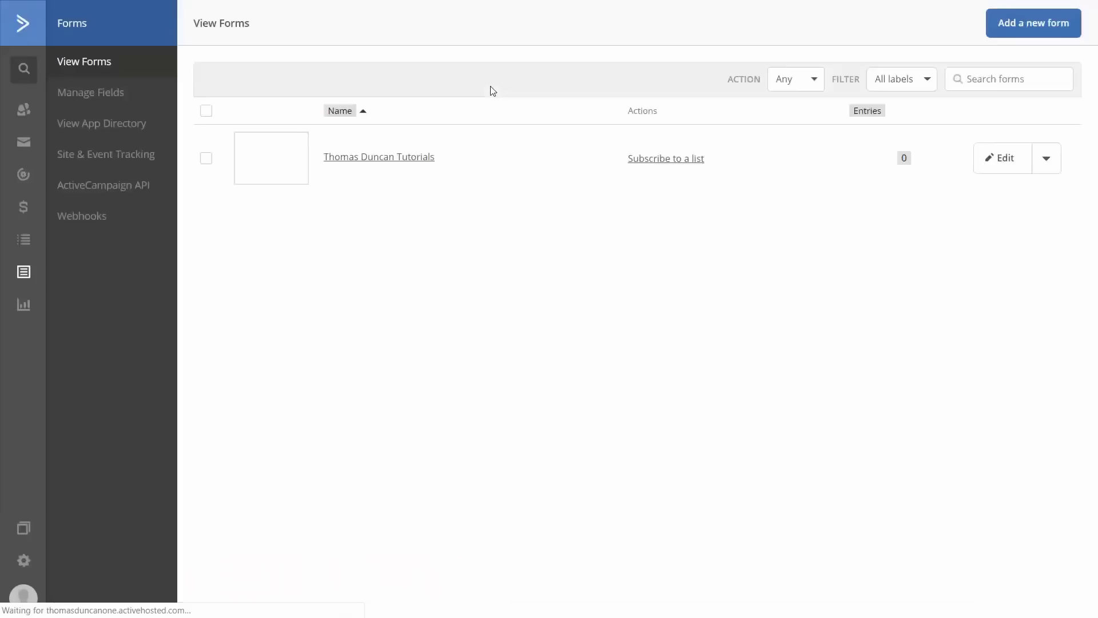
click(999, 25)
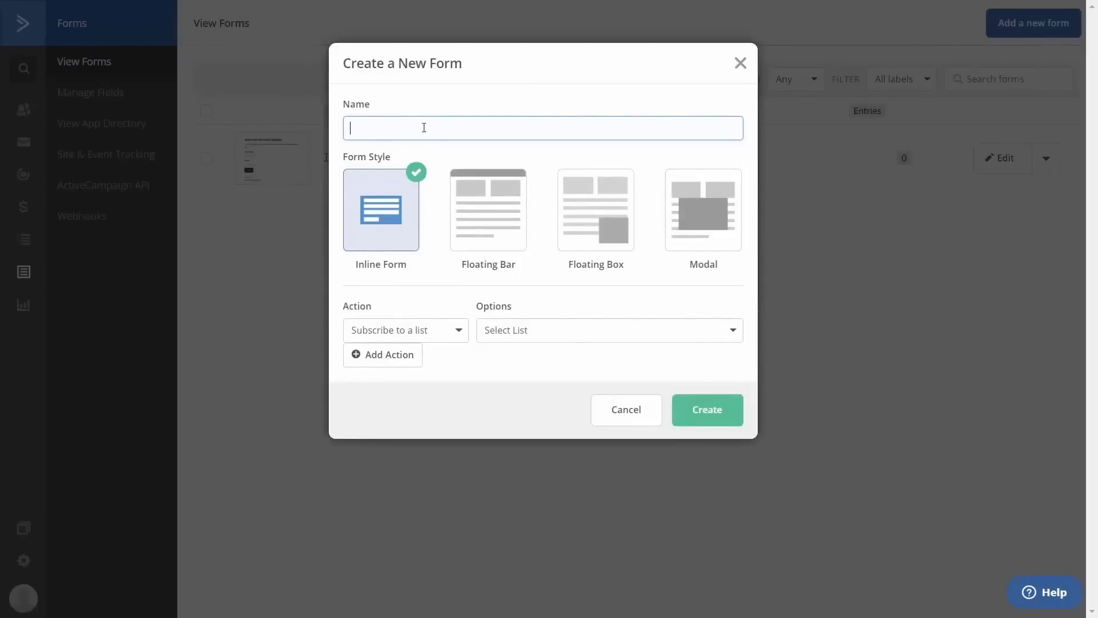
text(Learn Video Editing)
click(620, 332)
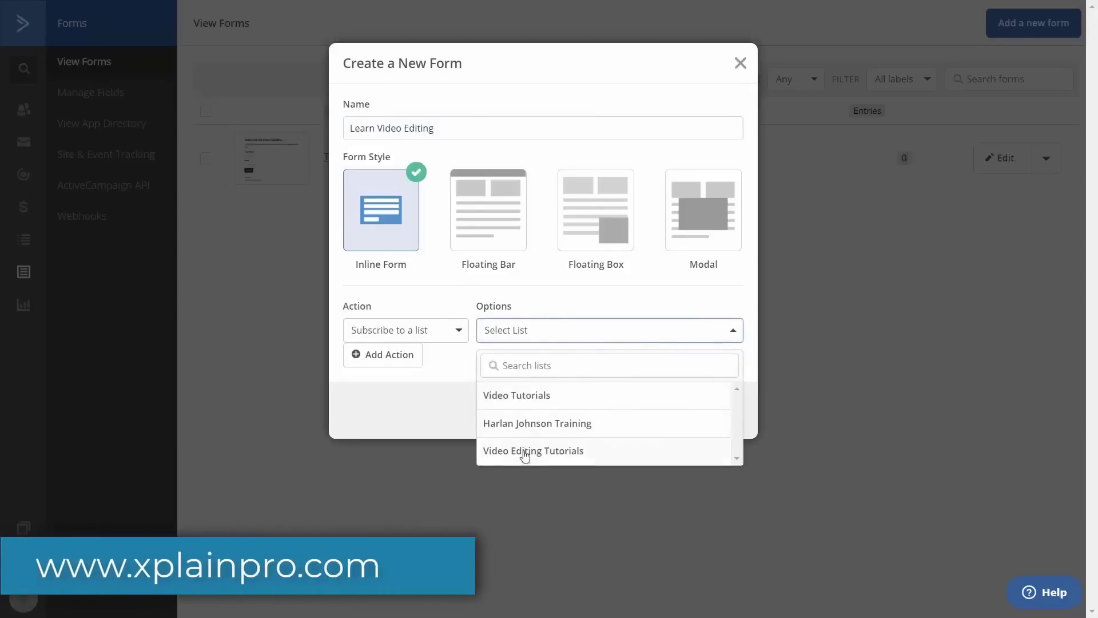
click(523, 452)
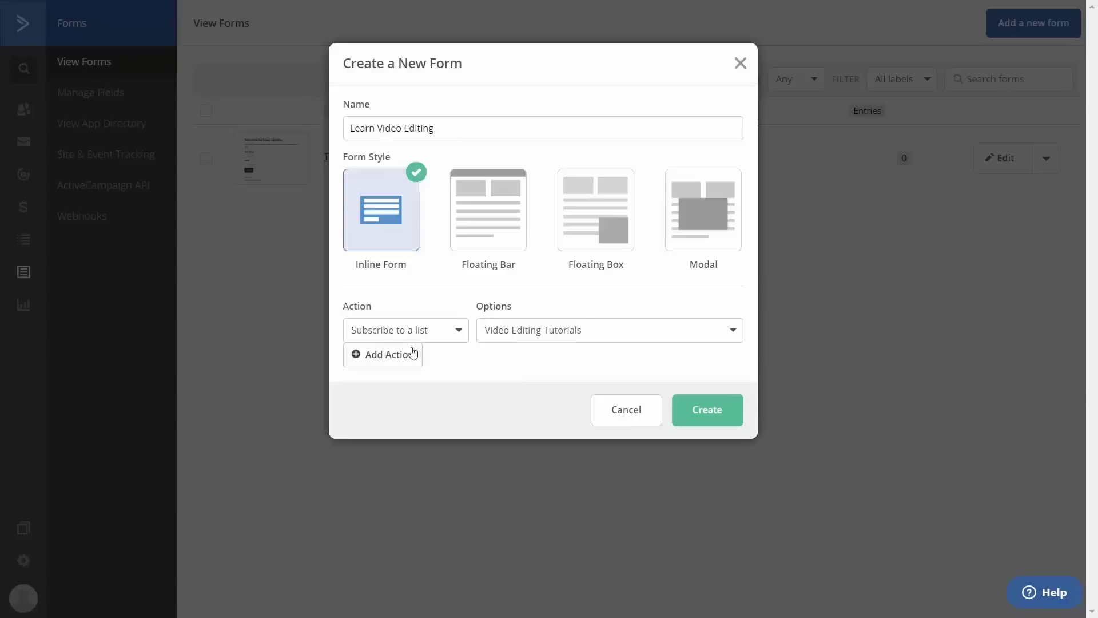
Add a second form action that tags sign-ups with the Video Editing tag.
click(389, 362)
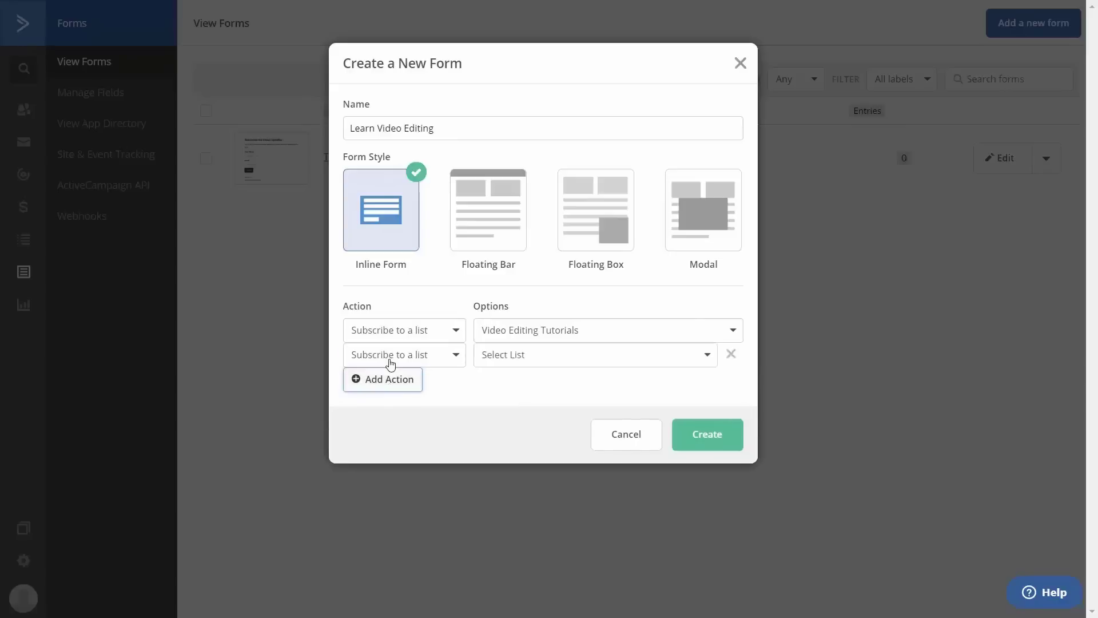
click(432, 364)
click(388, 389)
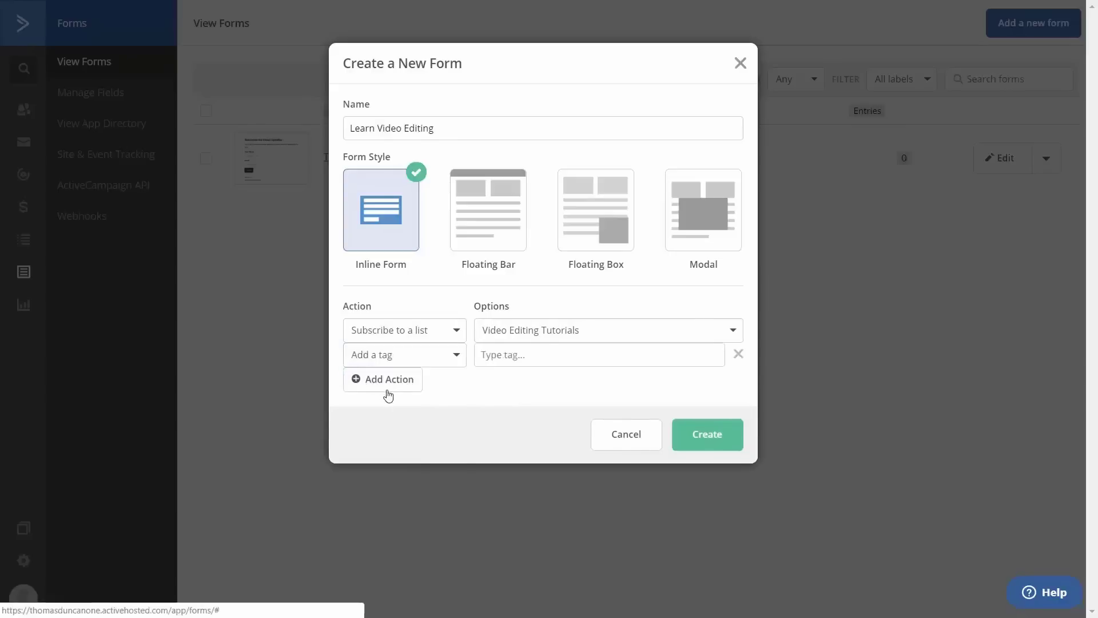
click(514, 355)
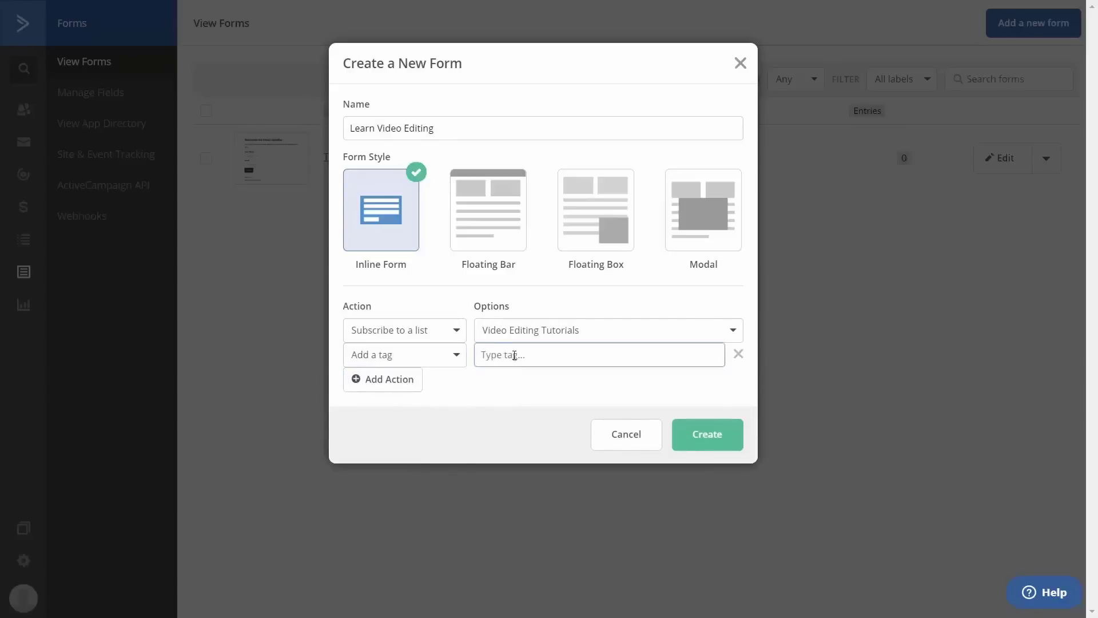
text(Video)
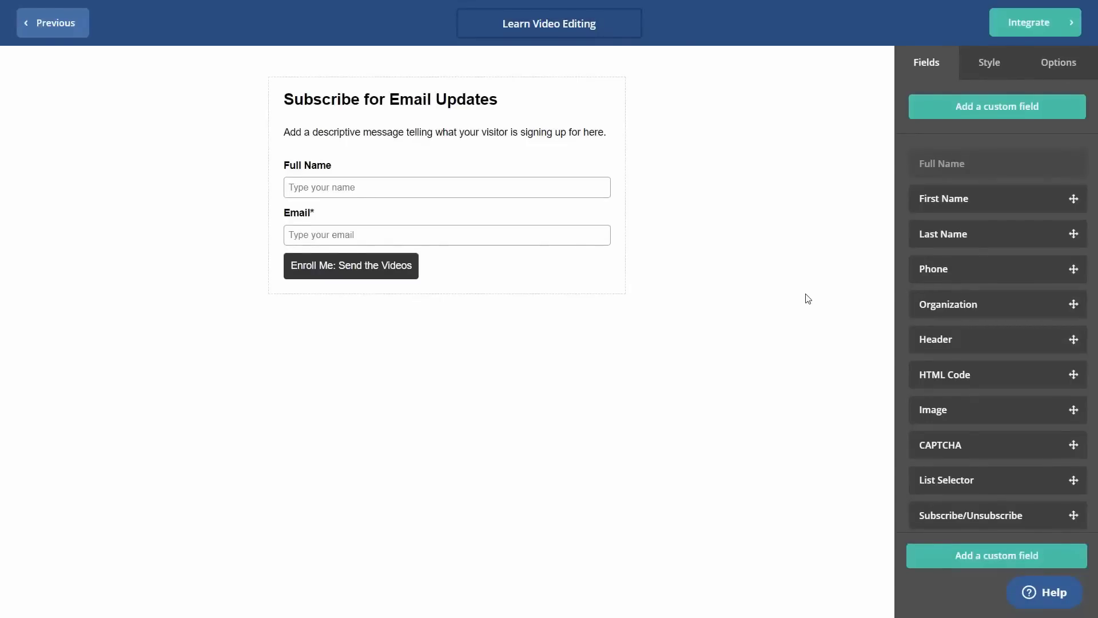
Set the form's On Submit action to Open URL and move on to its embed code.
click(383, 272)
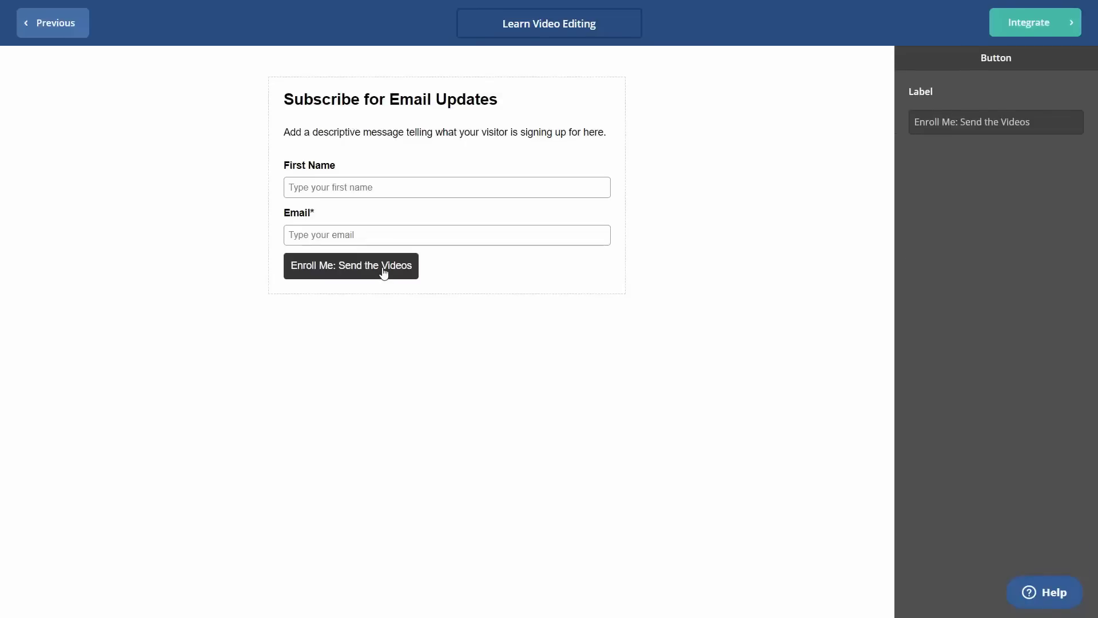
click(1065, 148)
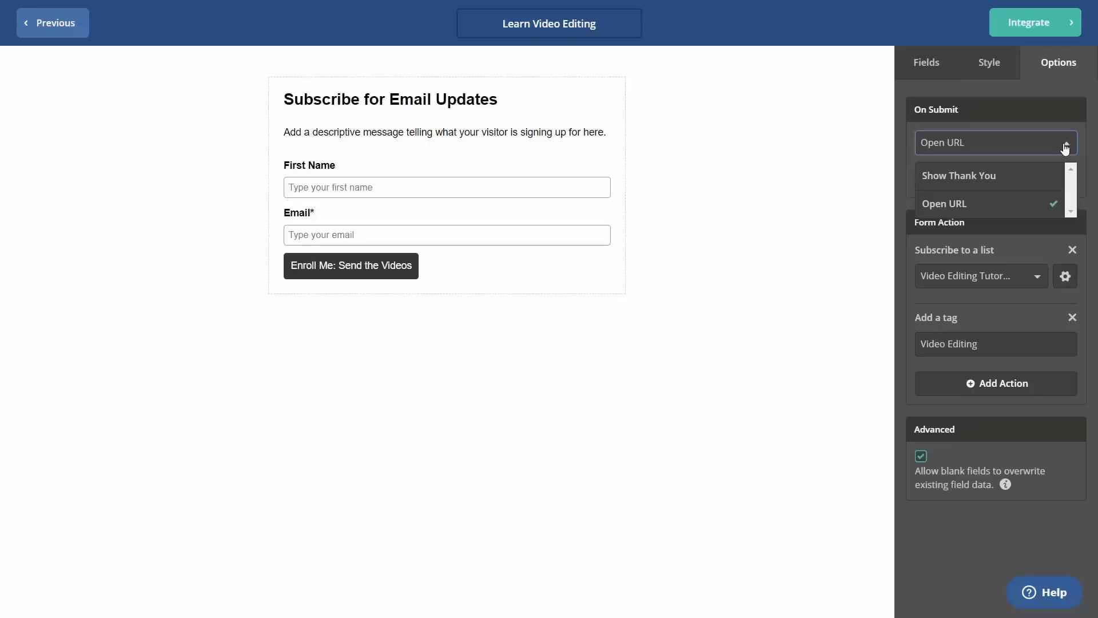
click(1065, 148)
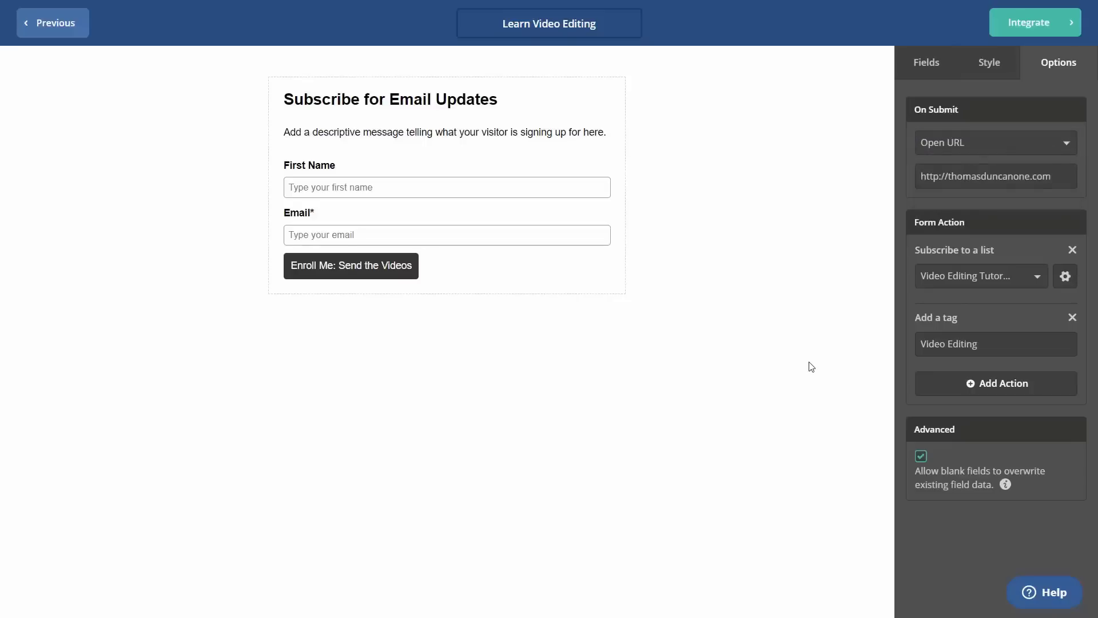
click(1020, 28)
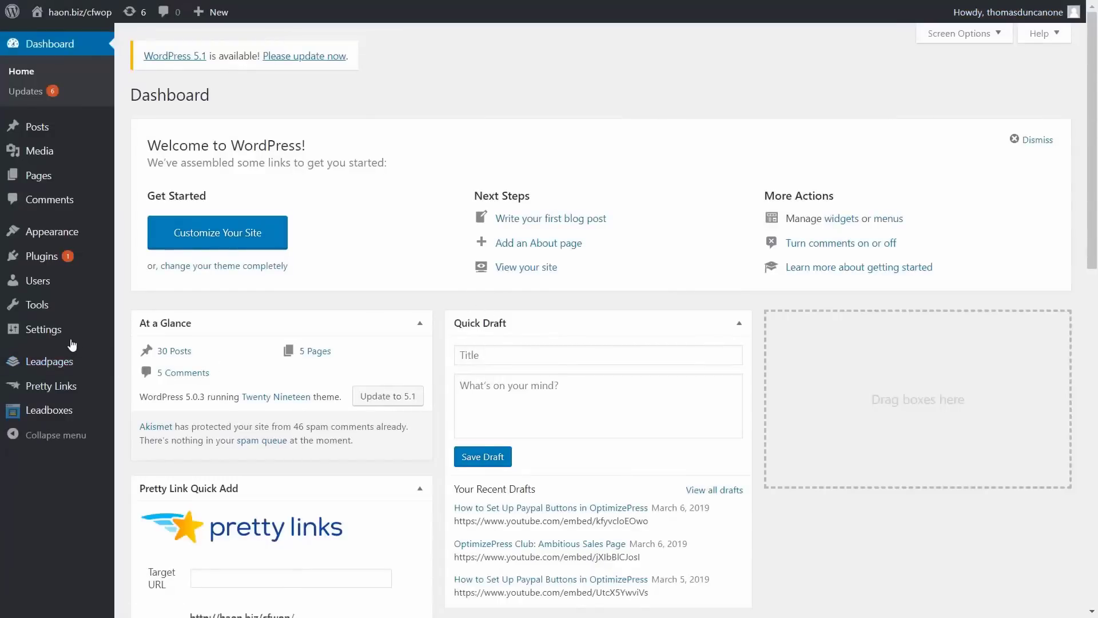
Copy the [activecampaign form=ID] shortcode from the ActiveCampaign plugin settings page.
mouse_move(71, 338)
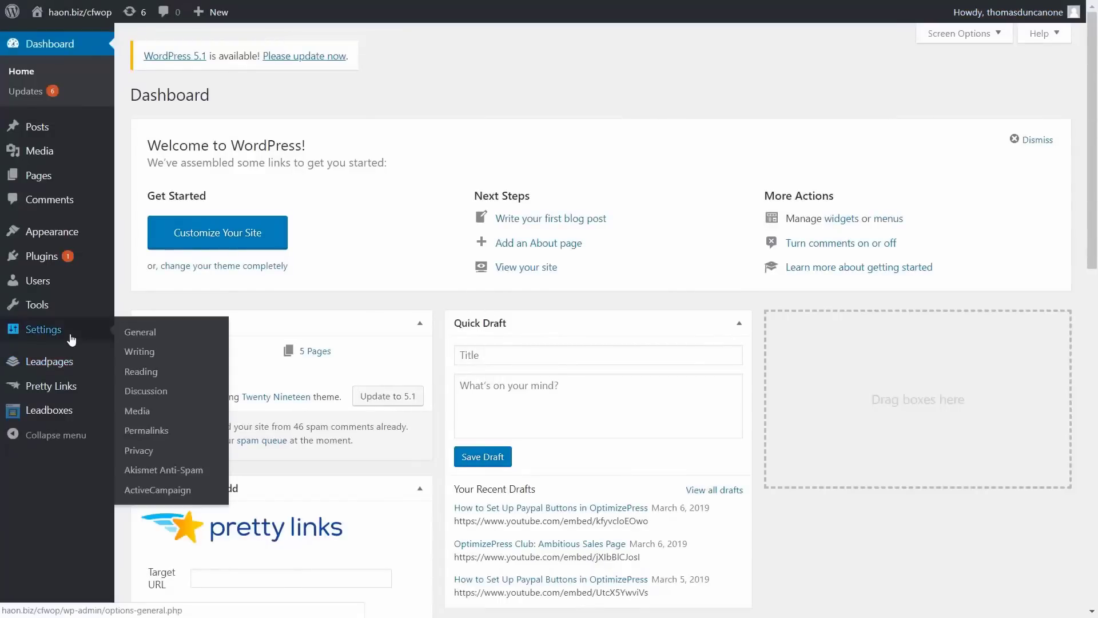
click(152, 491)
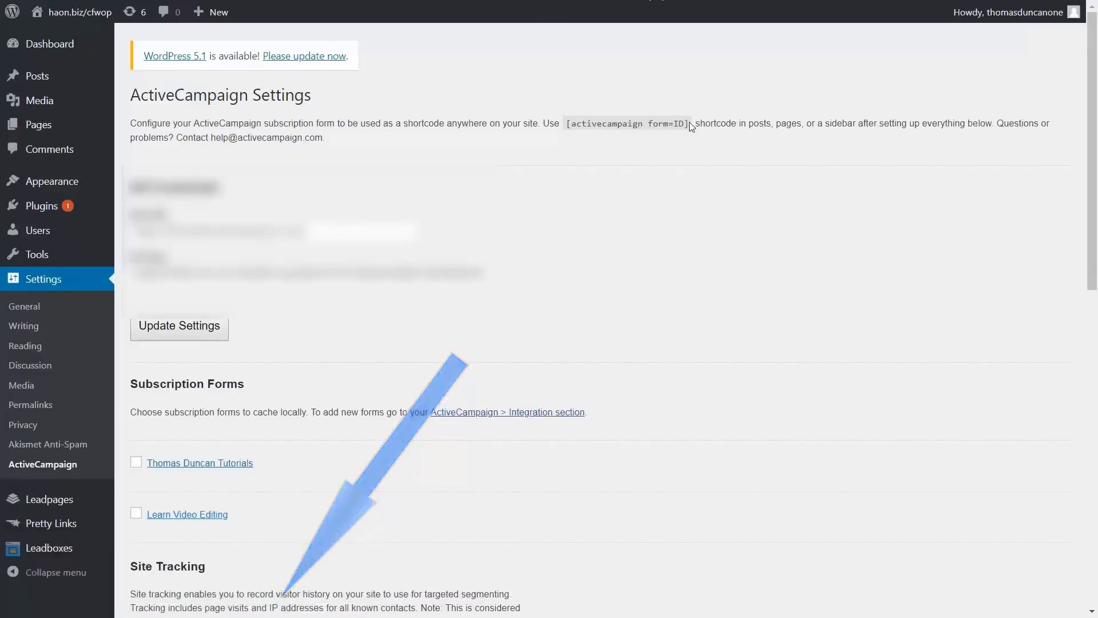
drag(689, 123, 571, 120)
key(ctrl+c)
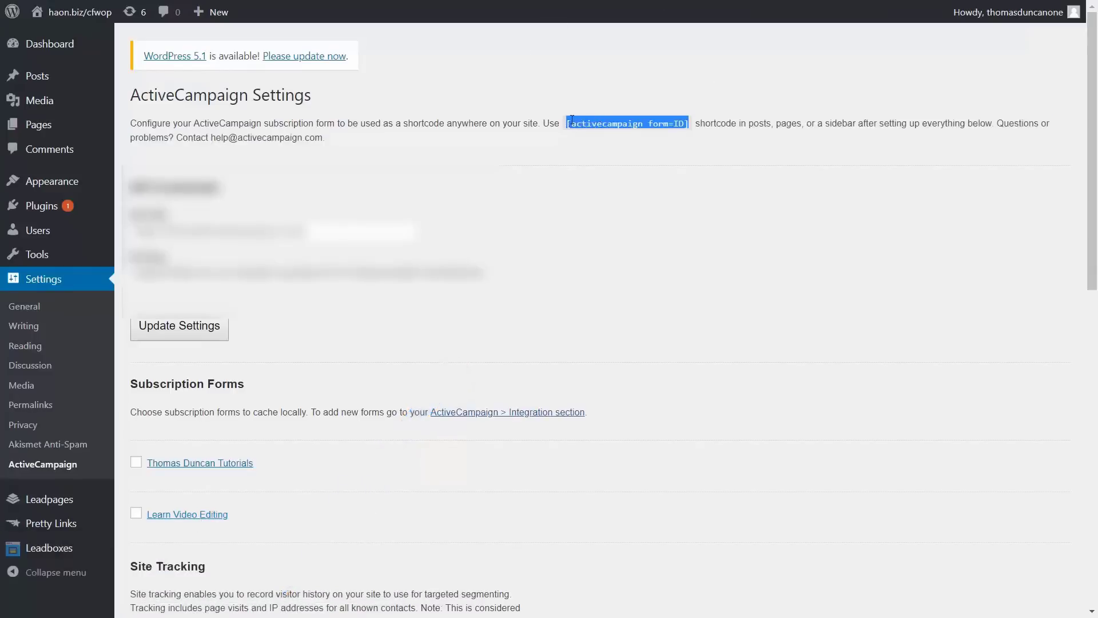
right_click(572, 120)
click(592, 127)
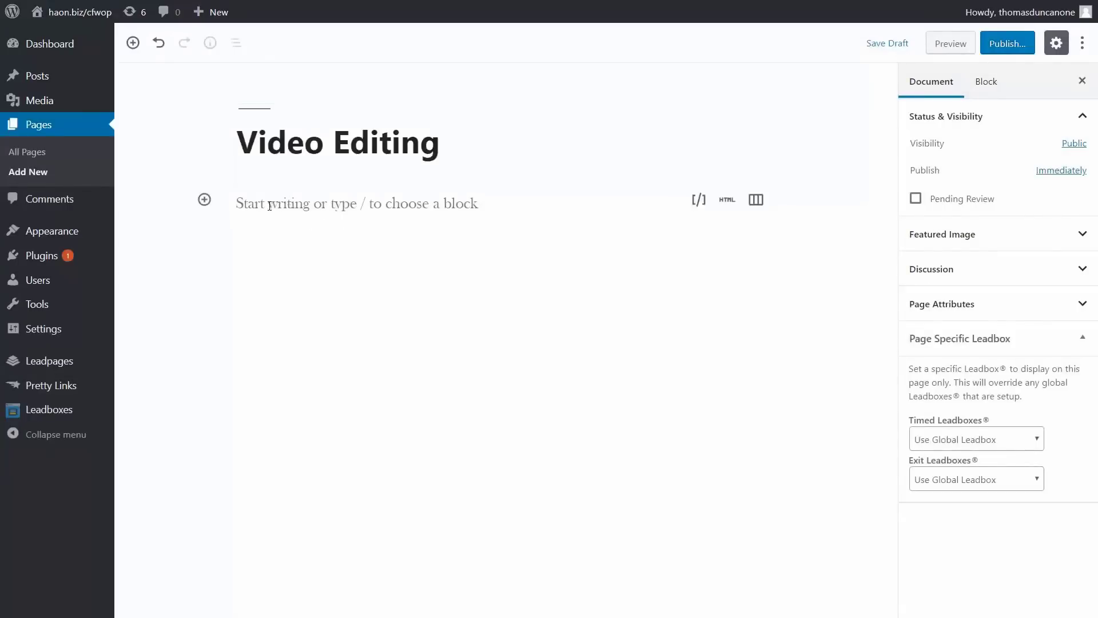
Add a shortcode block containing [activecampaign form=4], preview the page, and publish it.
click(207, 201)
click(240, 327)
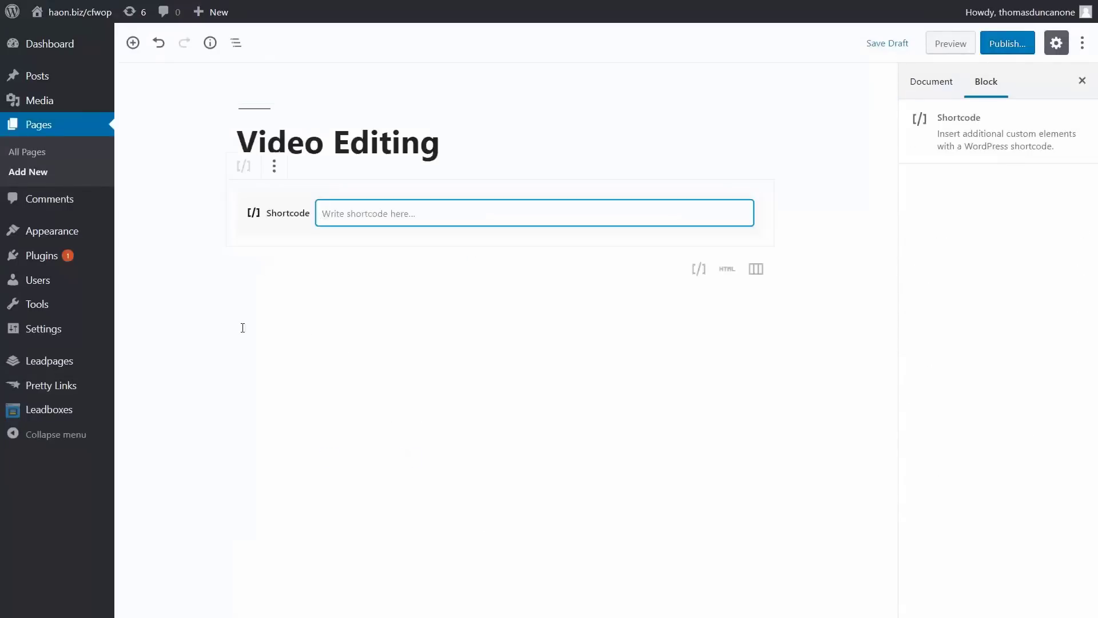
key(ctrl+v)
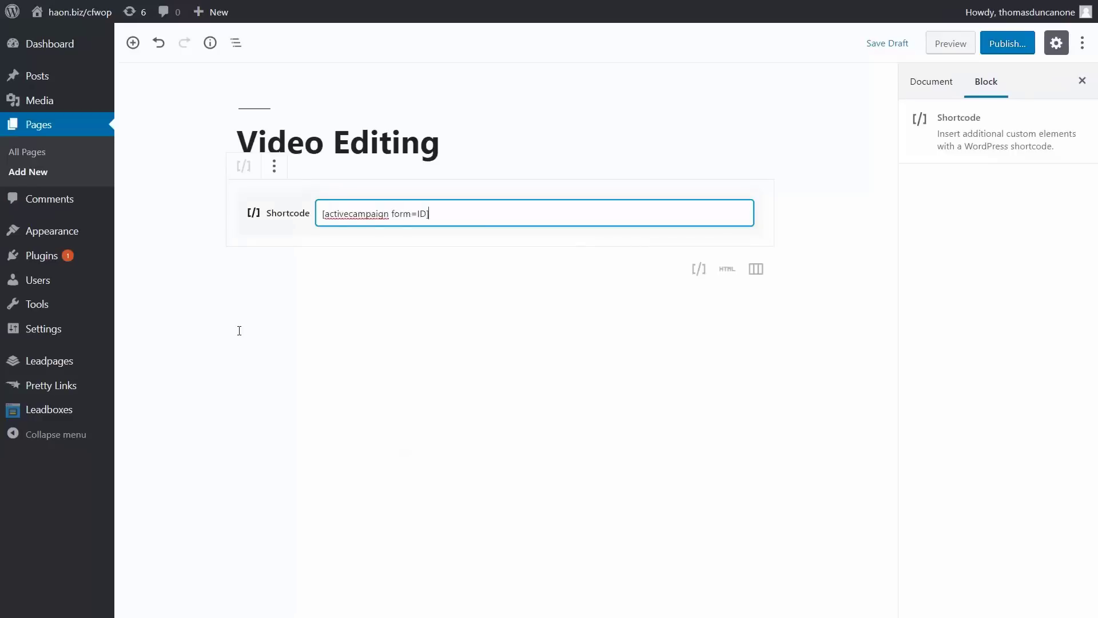
key(Left)
key(BackSpace)
key(BackSpace)
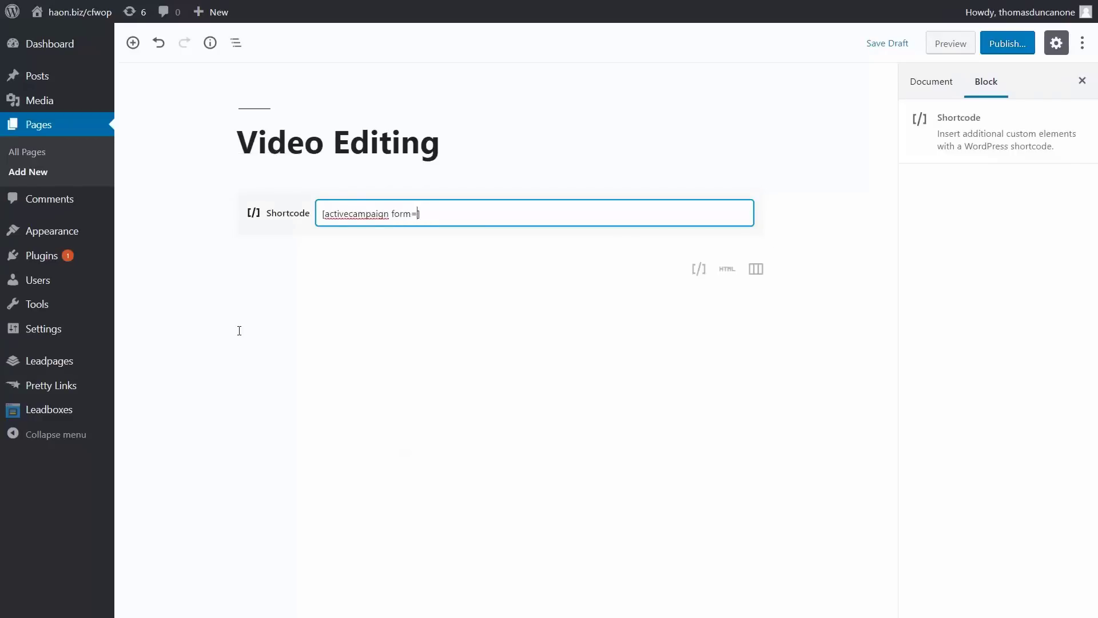
text(4)
click(946, 44)
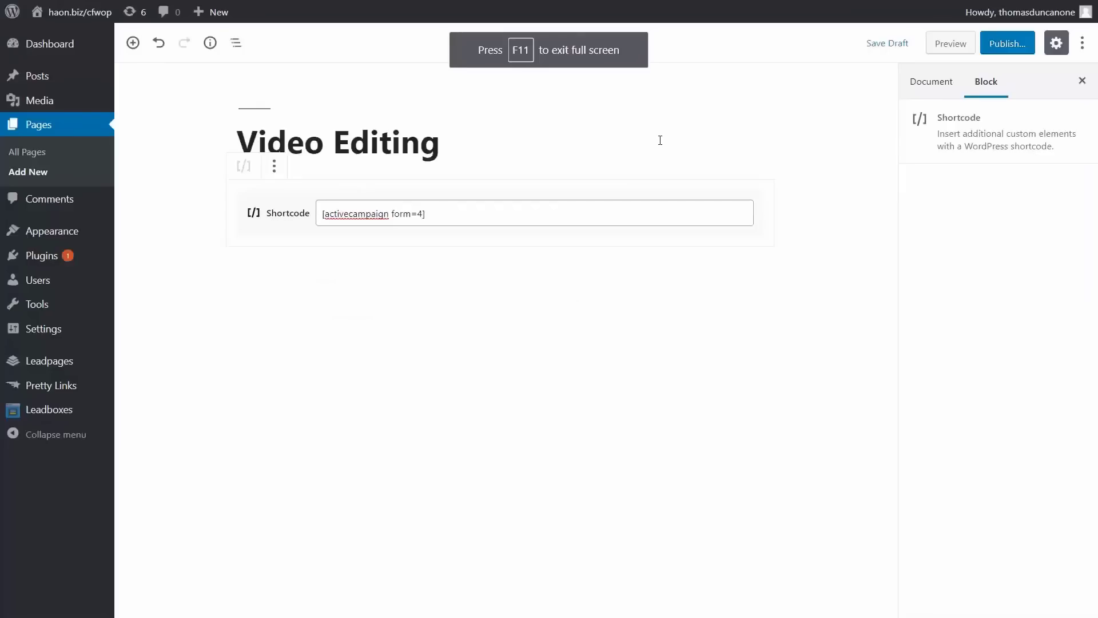
click(1003, 44)
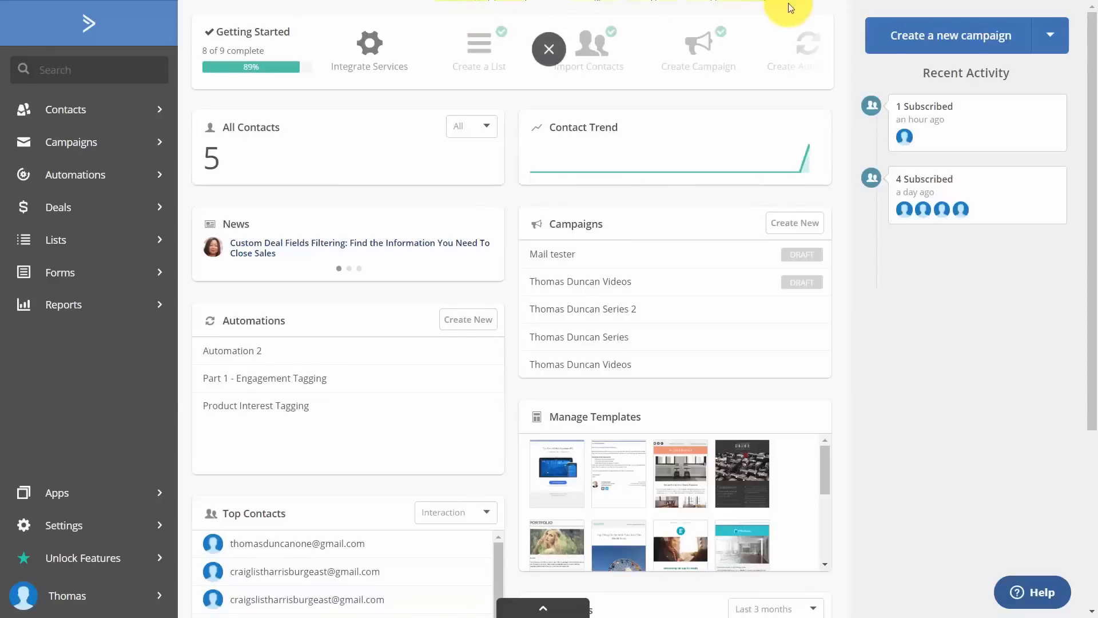
Create a standard campaign addressed to all three lists.
click(965, 49)
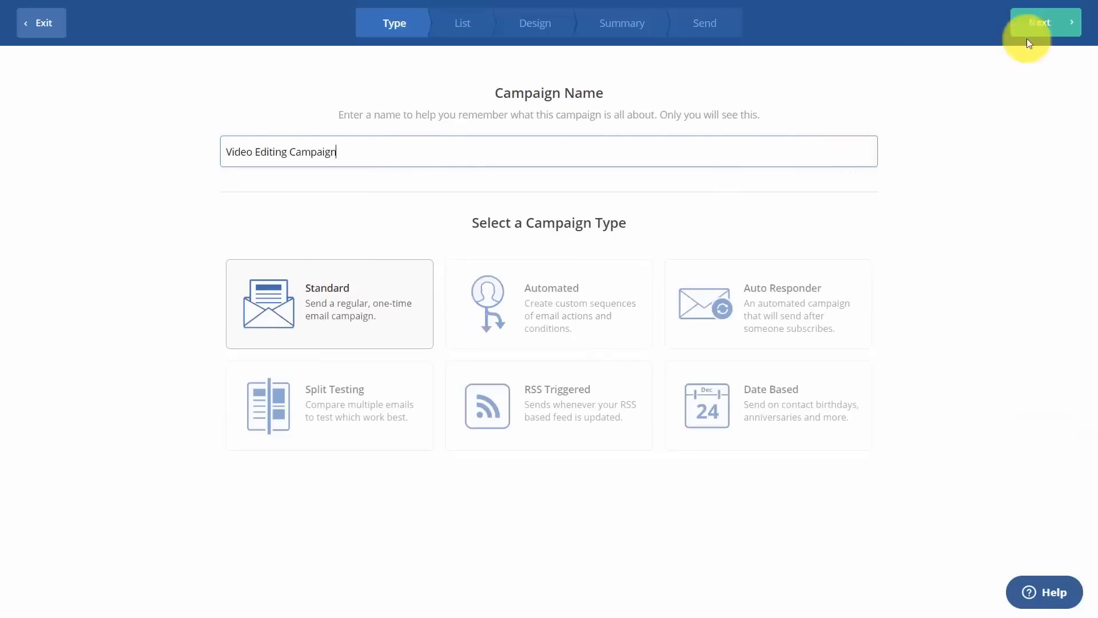
click(1036, 29)
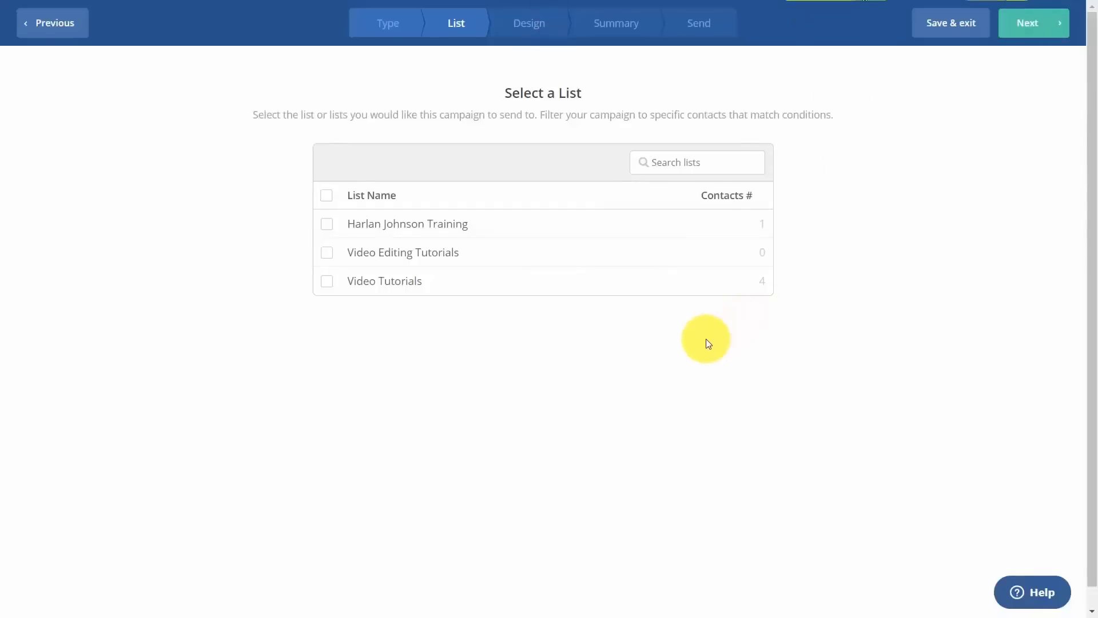
click(326, 223)
click(327, 252)
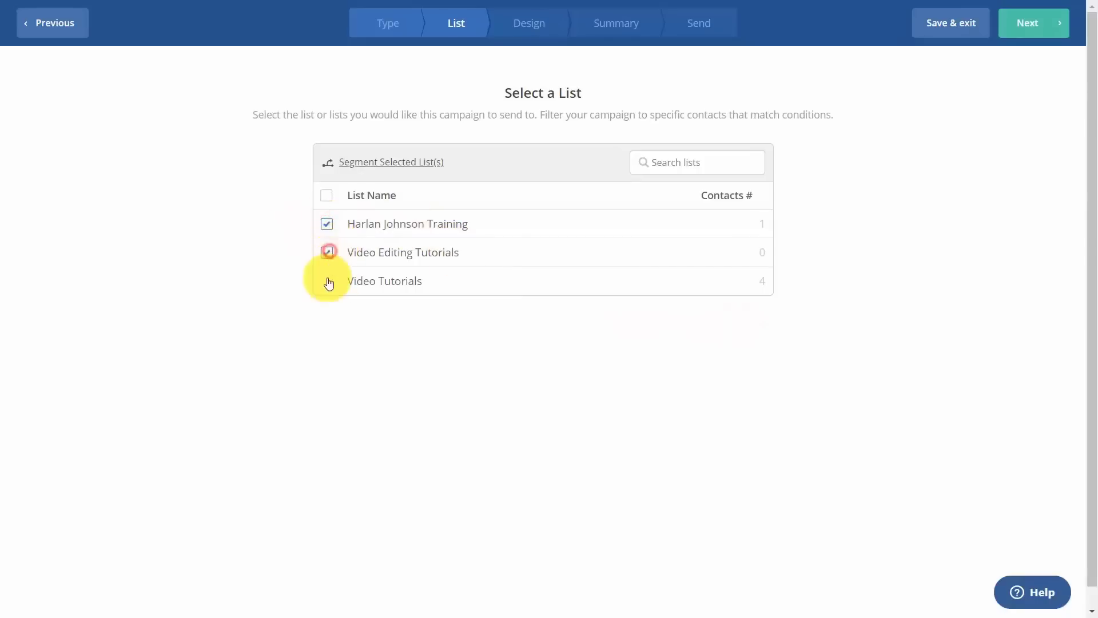
click(328, 282)
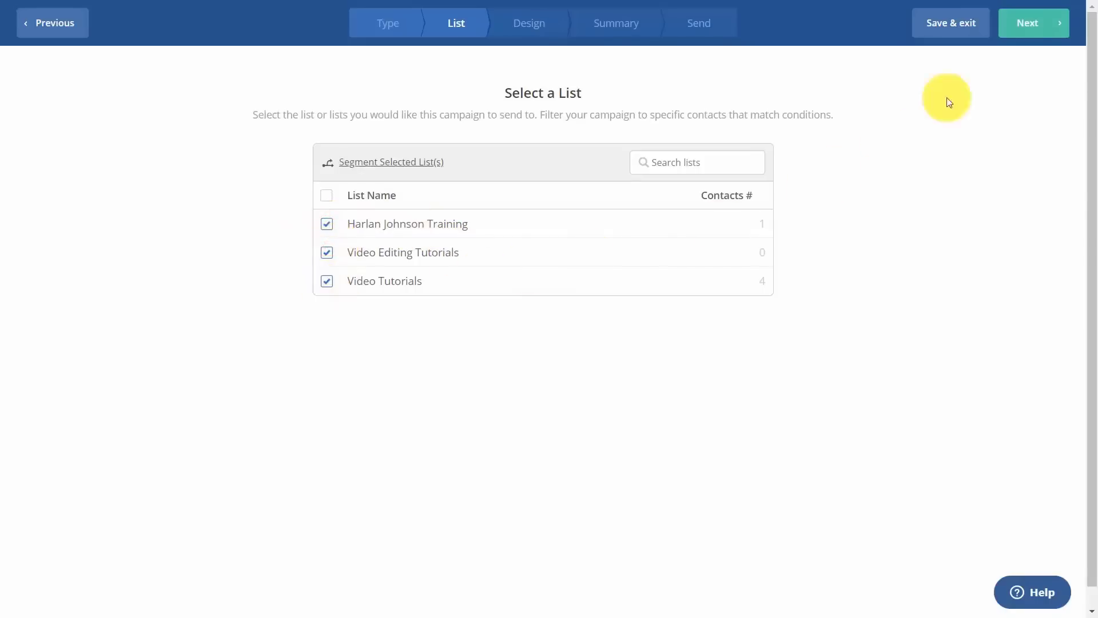
click(1031, 24)
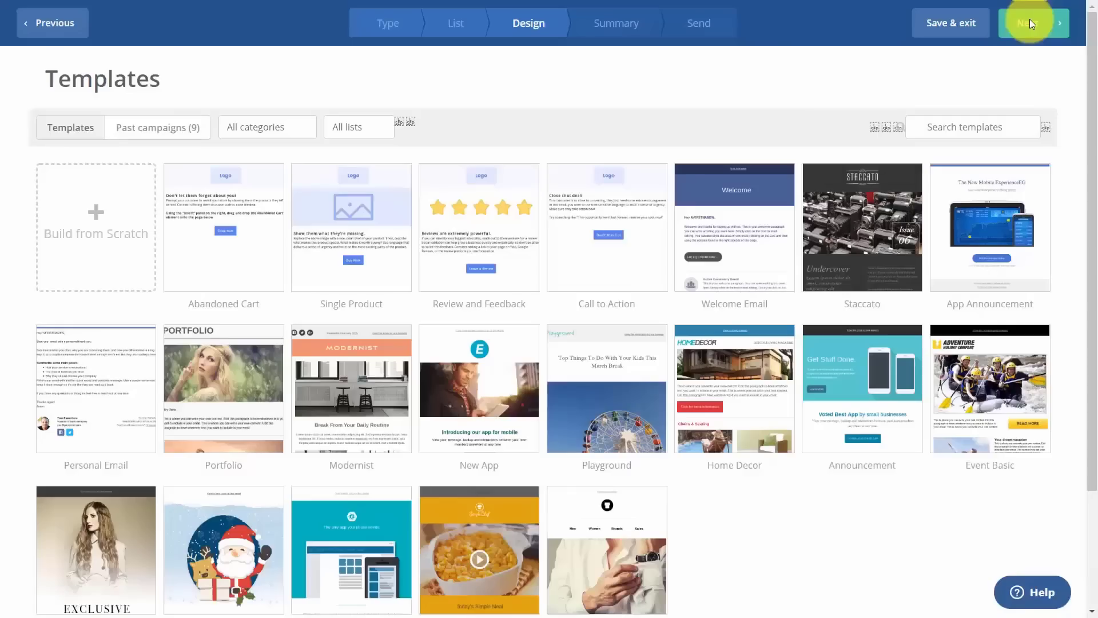
Apply the Review and Feedback template with subject 'What Others Are Saying About Editing Tutorials'.
mouse_move(507, 244)
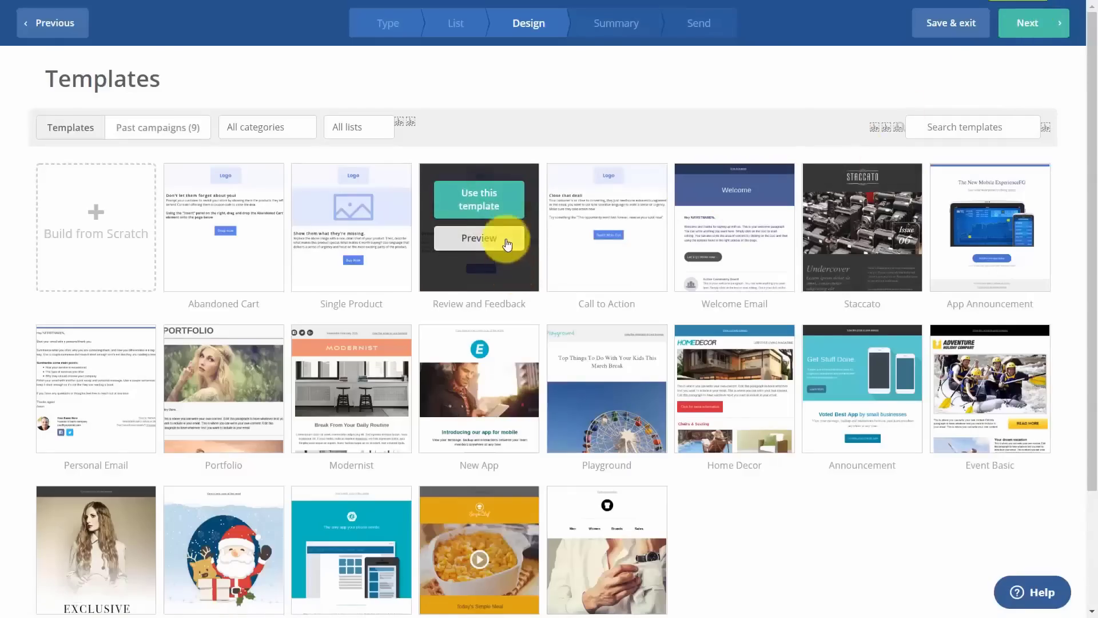
click(468, 207)
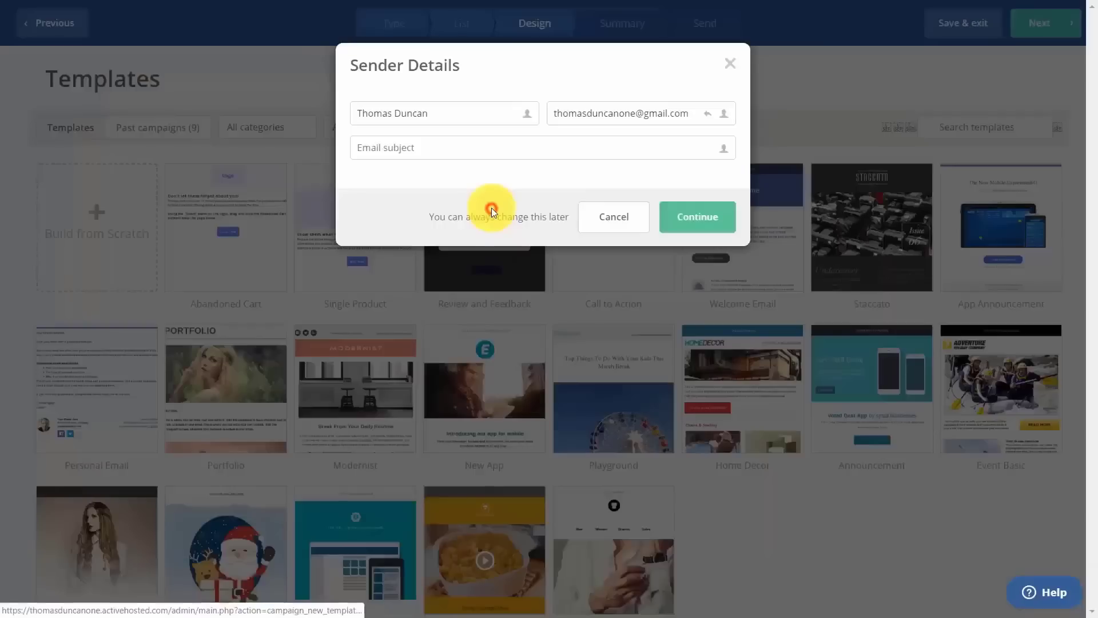
click(442, 147)
text(What Others Are Saying About Editing Tutorials)
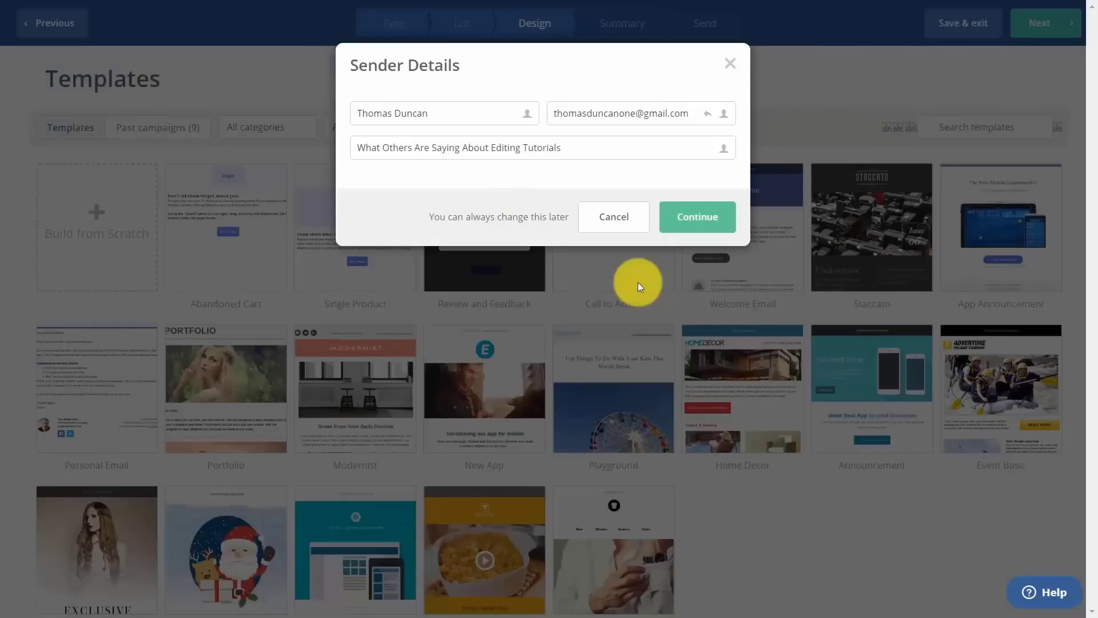
click(697, 226)
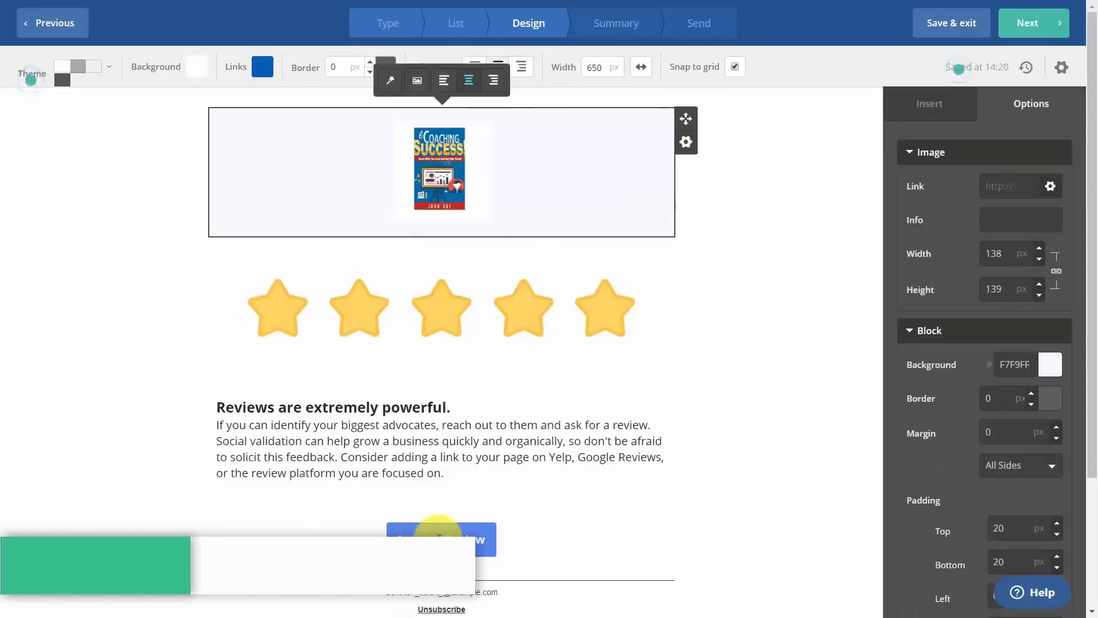
Check the review button's link, then continue to the campaign summary and save.
click(439, 538)
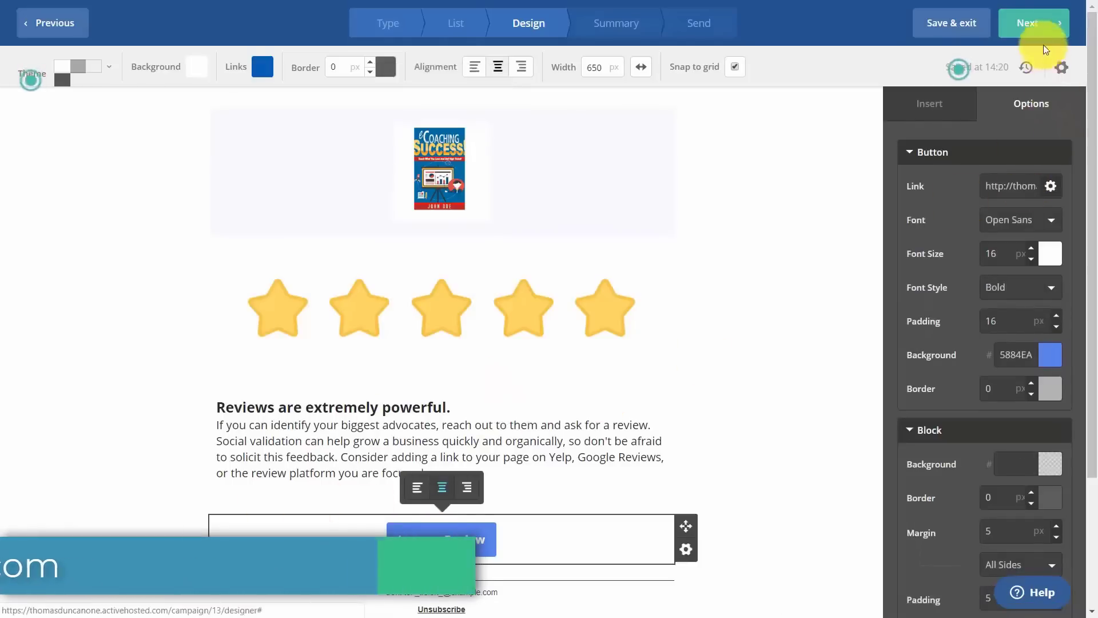
click(1046, 28)
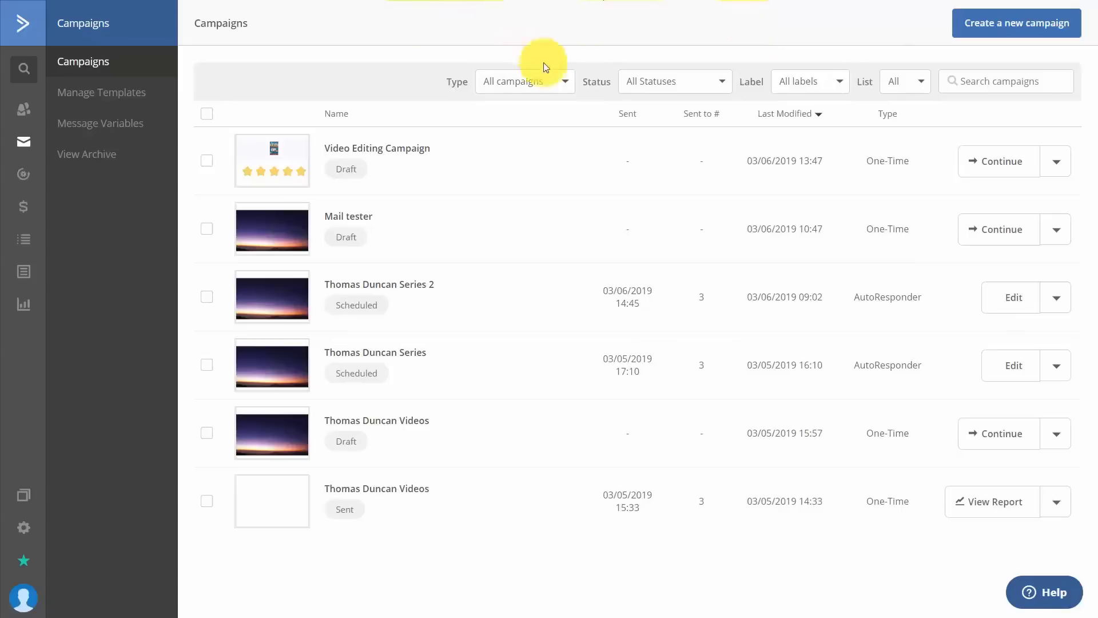
Start a new Auto Responder campaign named 'Repeated Messages'.
click(979, 23)
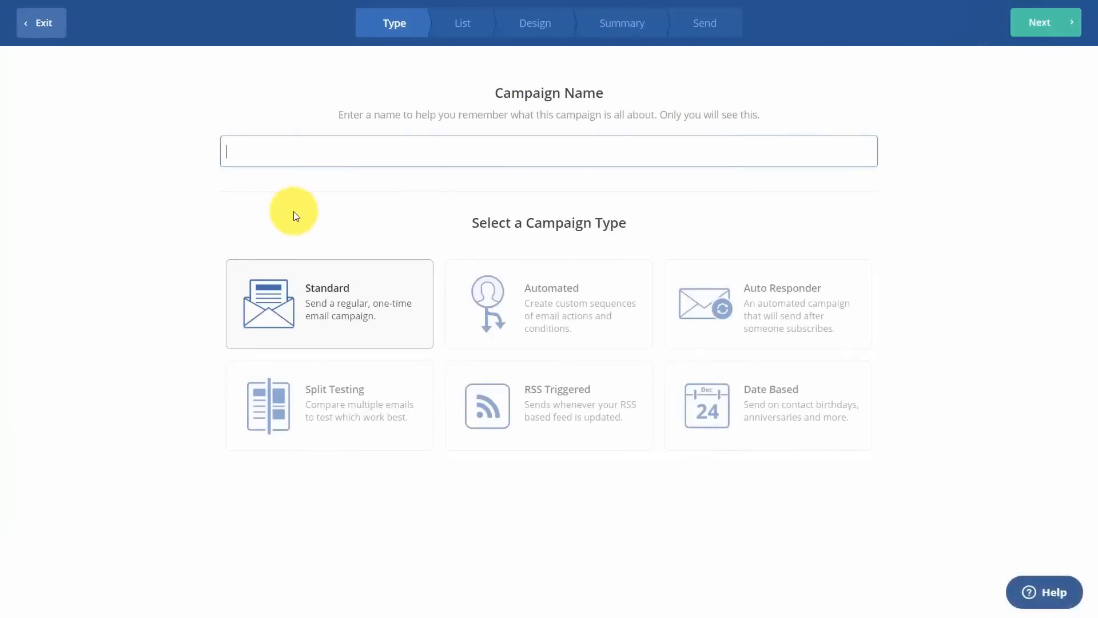
text(Repeated Messages)
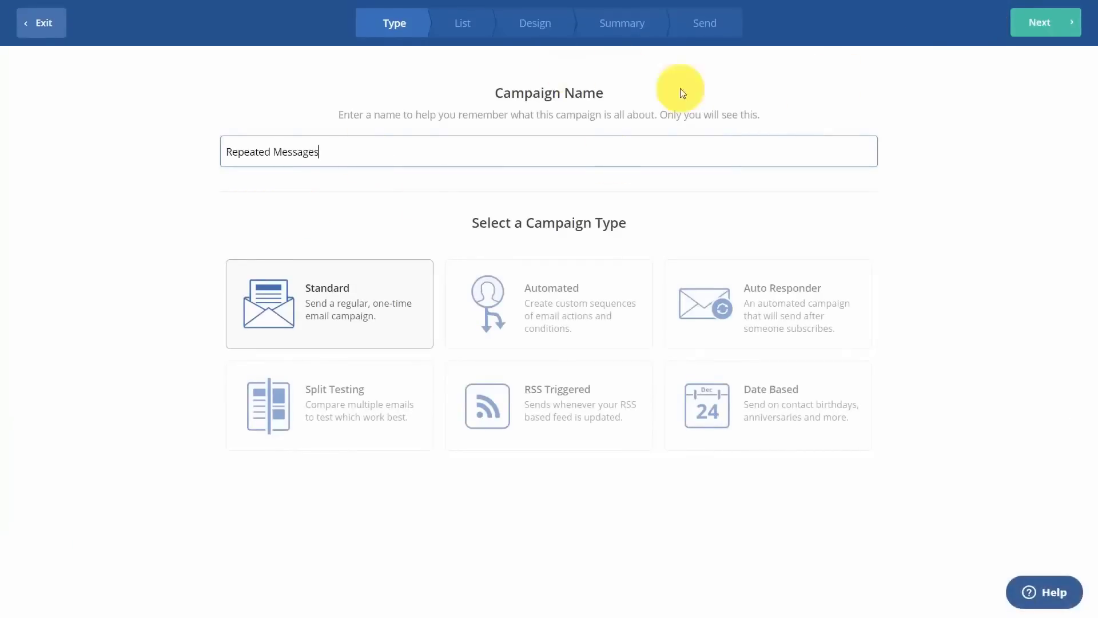
double_click(704, 290)
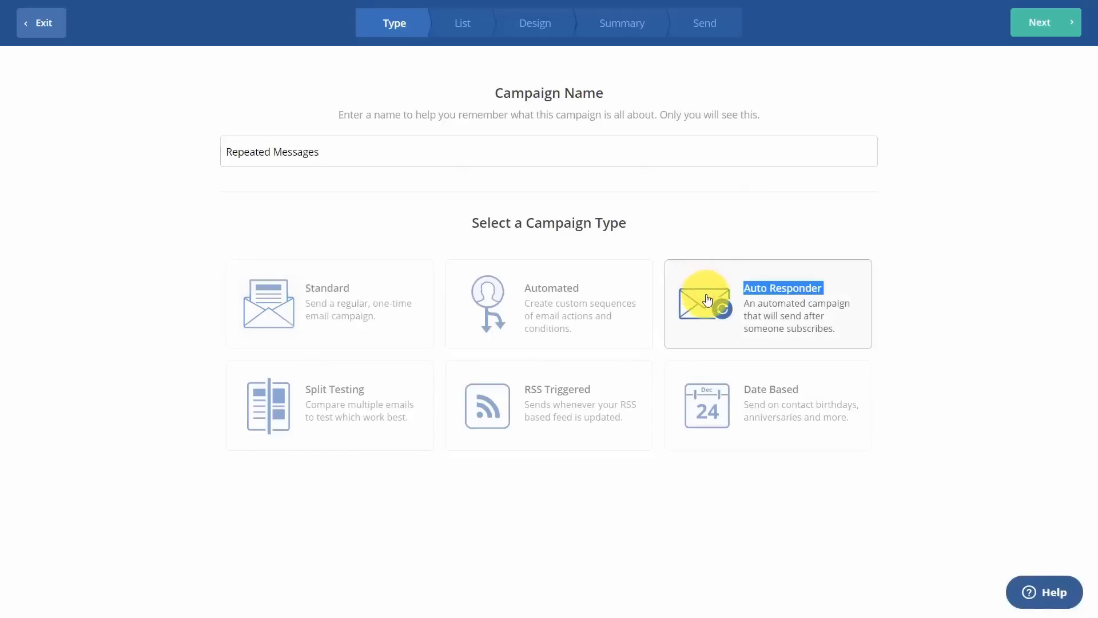
click(1052, 24)
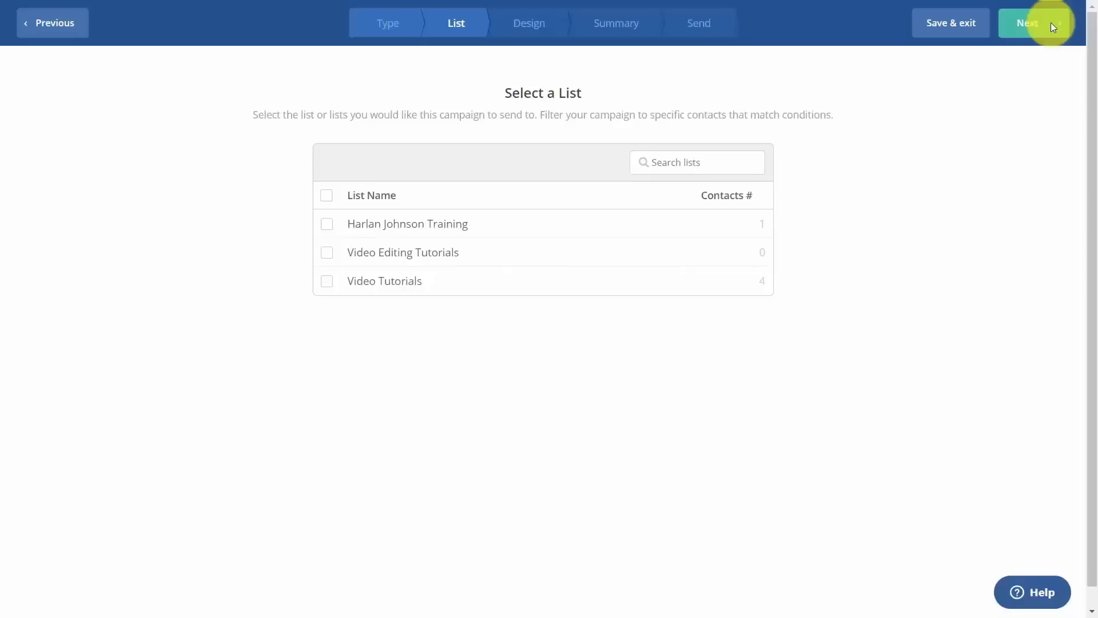
Add all three lists, including Video Editing Tutorials and Video Tutorials, as recipients.
click(327, 224)
click(326, 252)
click(327, 281)
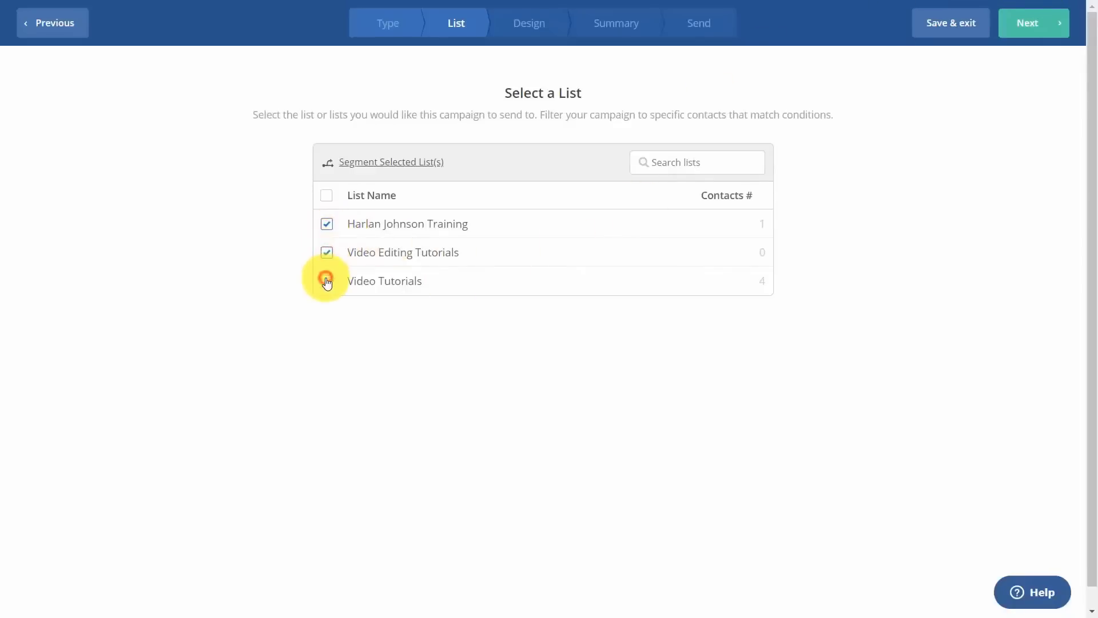
click(1034, 25)
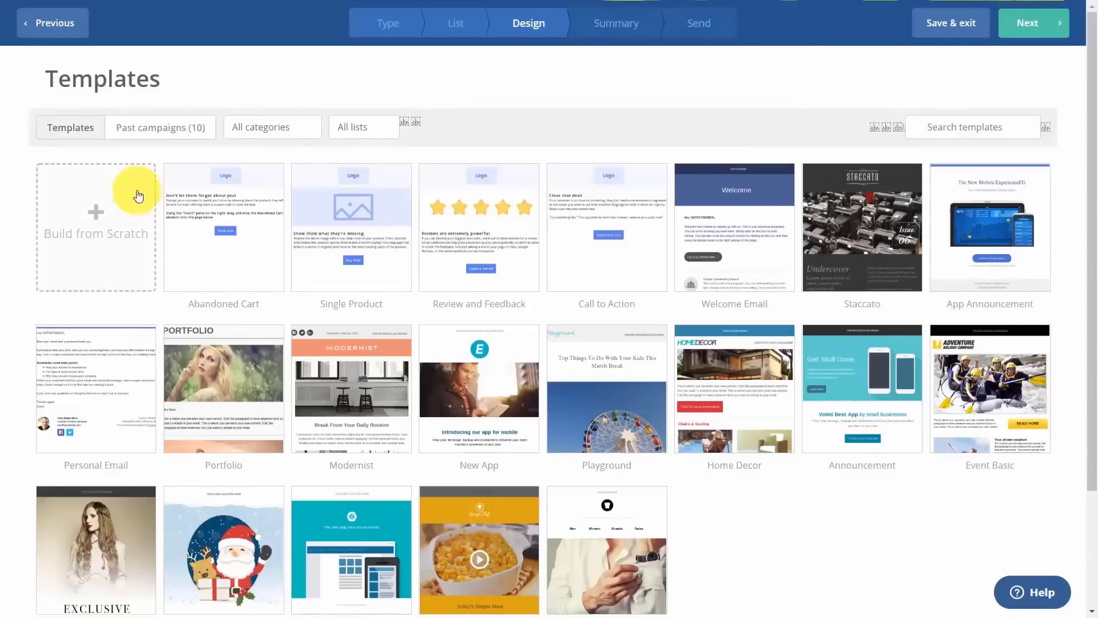
Reuse the past Video Editing Campaign design with subject 'Thanks for Signing Up' and continue to the summary.
click(165, 129)
mouse_move(233, 205)
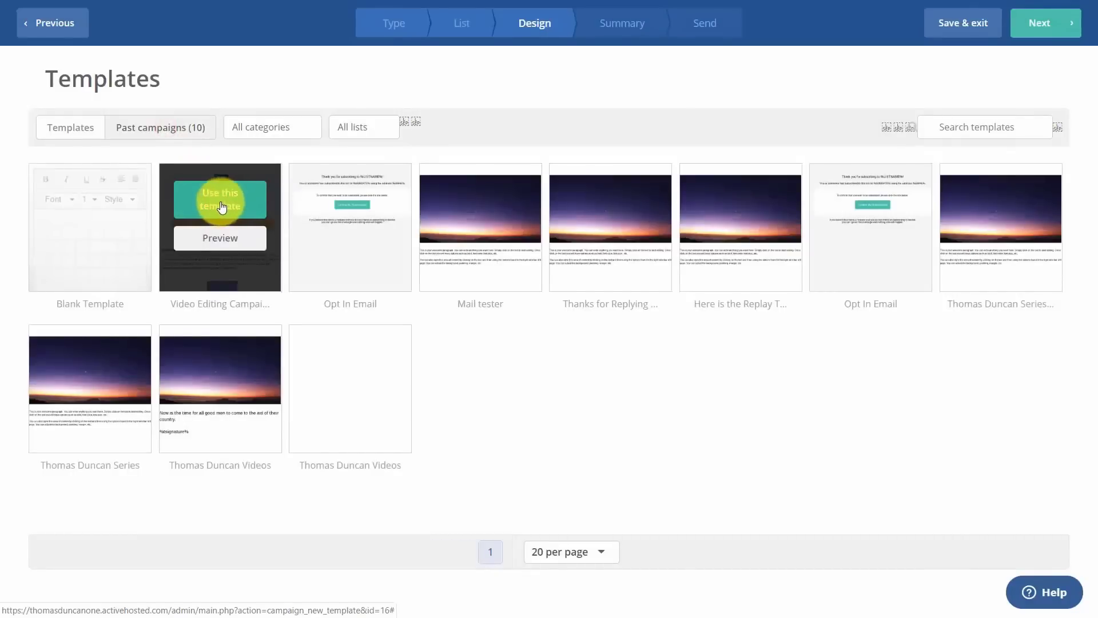
click(239, 200)
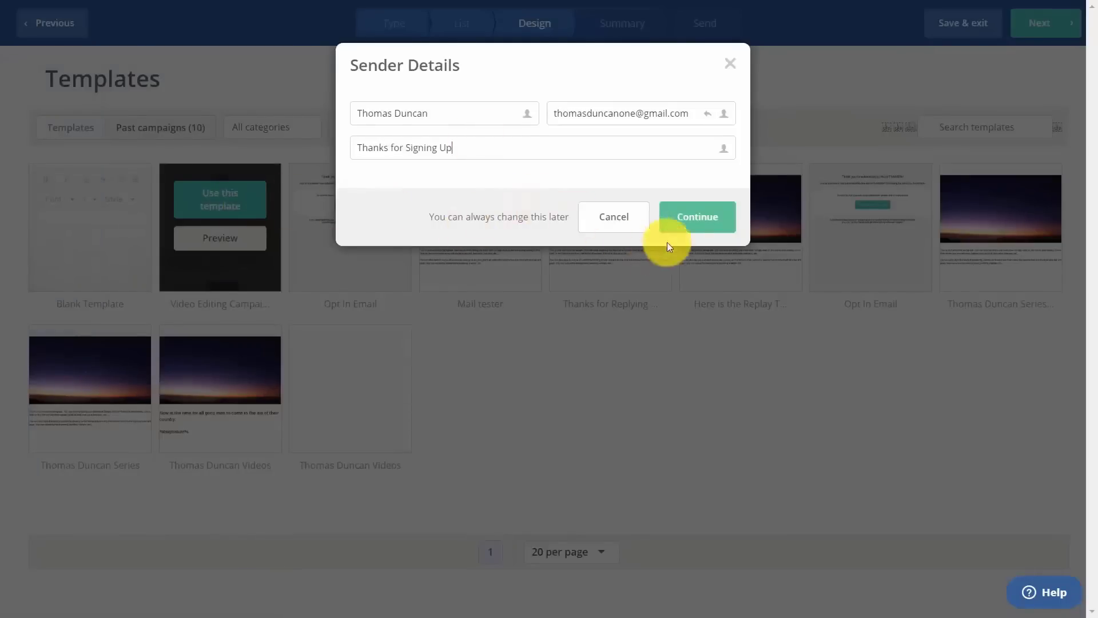
click(684, 217)
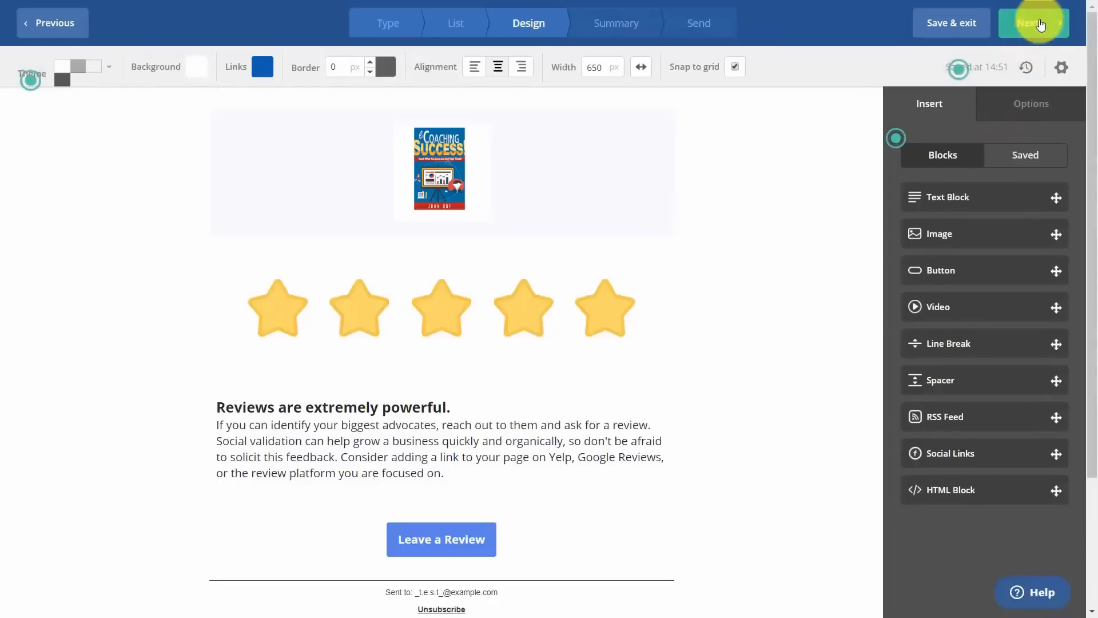
click(1039, 24)
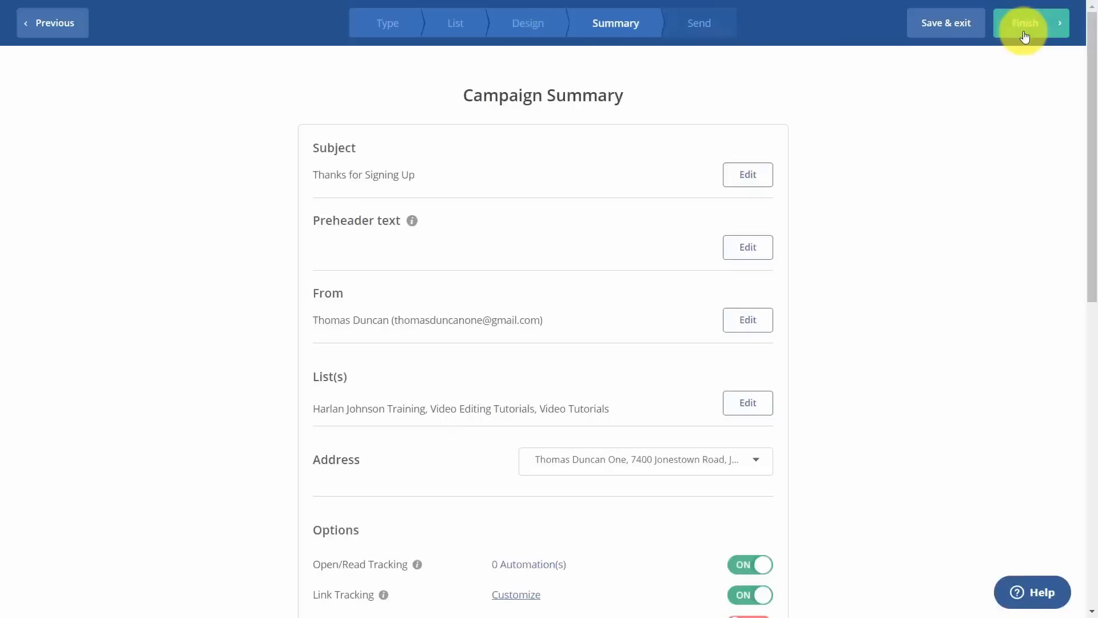
Review the Repeated Messages campaign summary, revisit the design, and finish the campaign.
scroll(878, 184, down, 6)
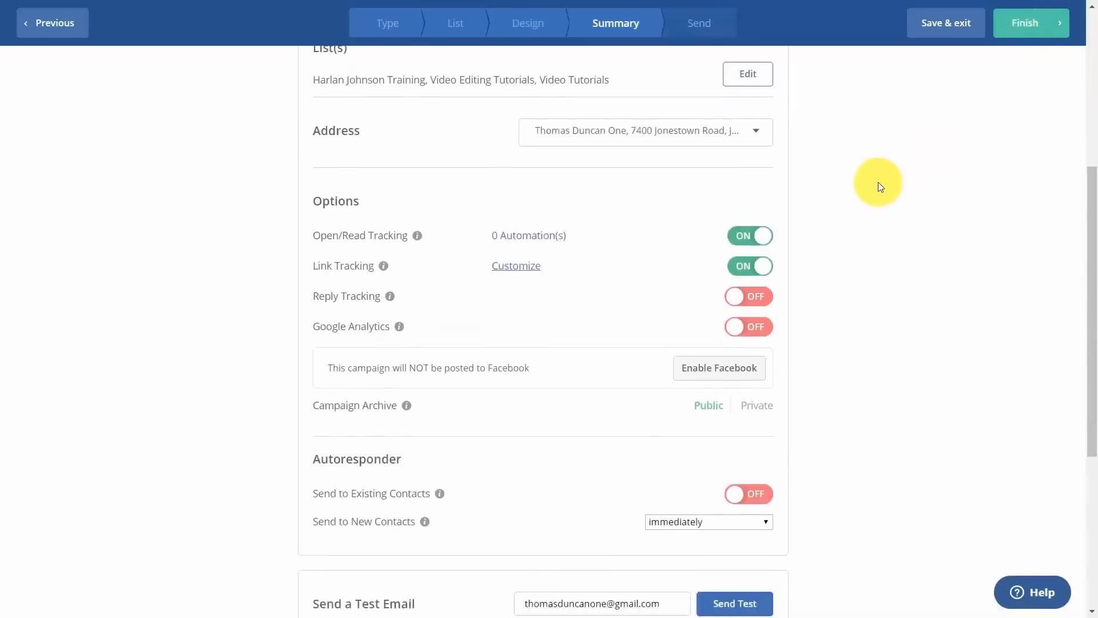
scroll(877, 182, down, 4)
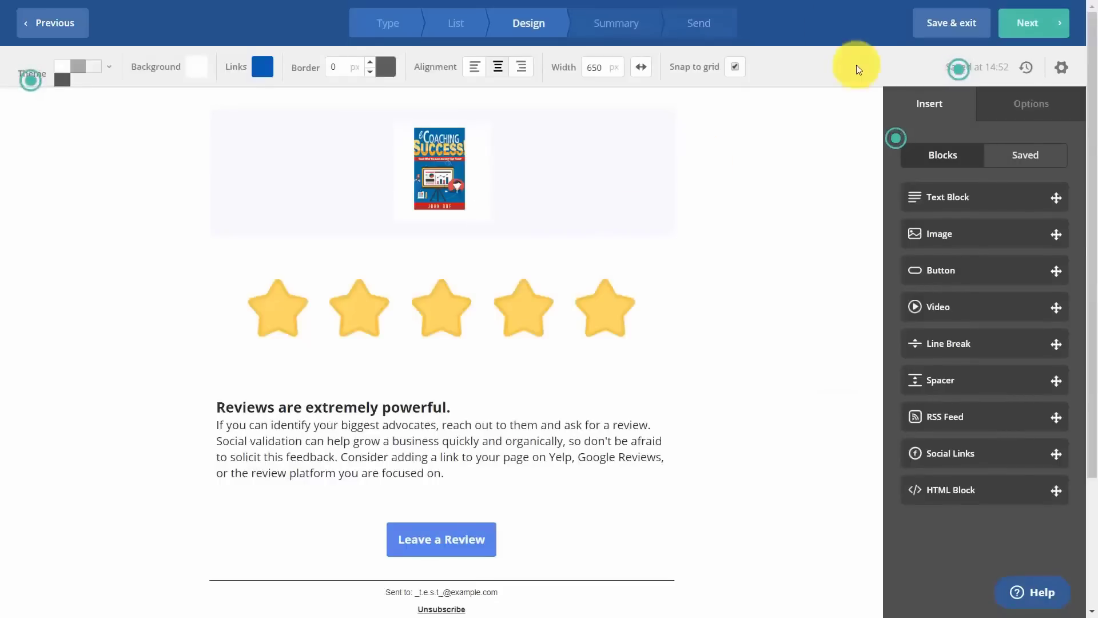
click(1027, 25)
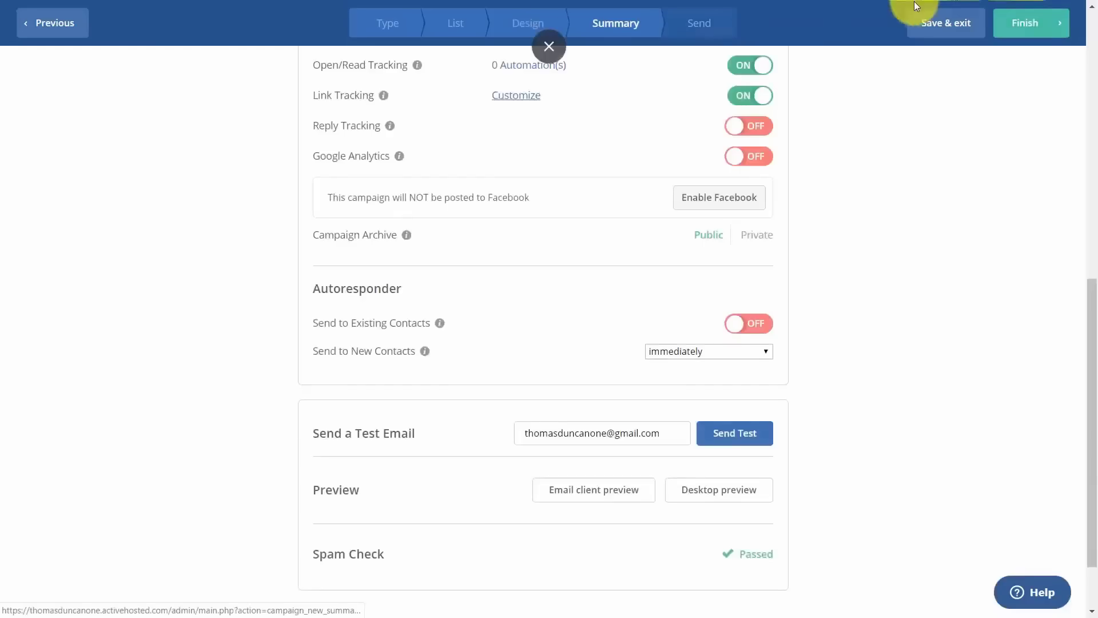
click(1019, 28)
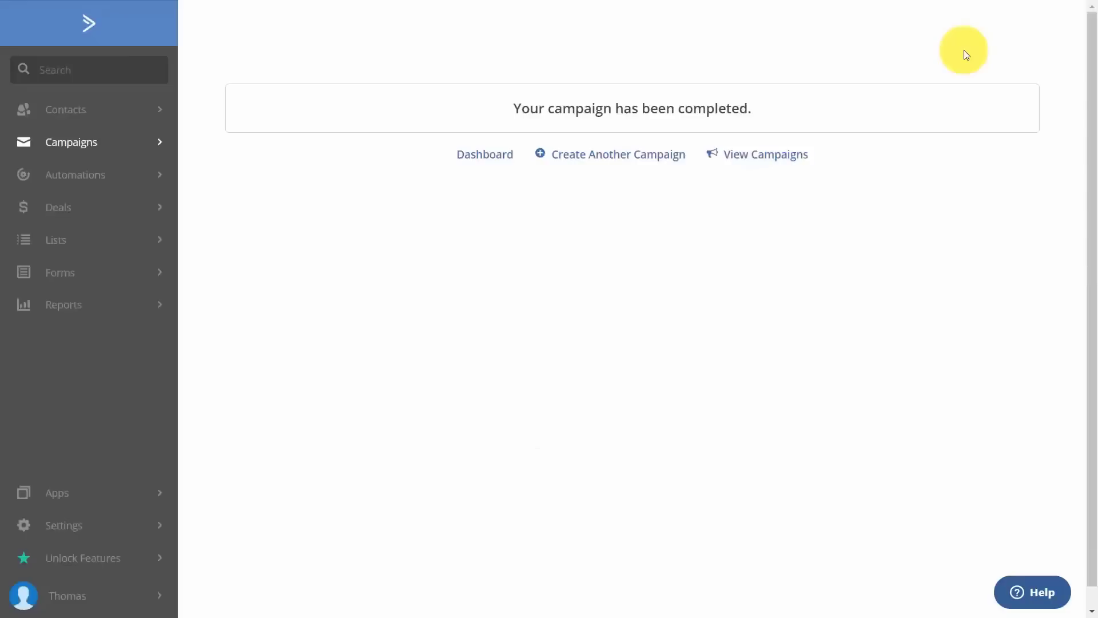
Create an Auto Responder campaign 'Welcome Message Day 2' targeting all three lists.
click(656, 163)
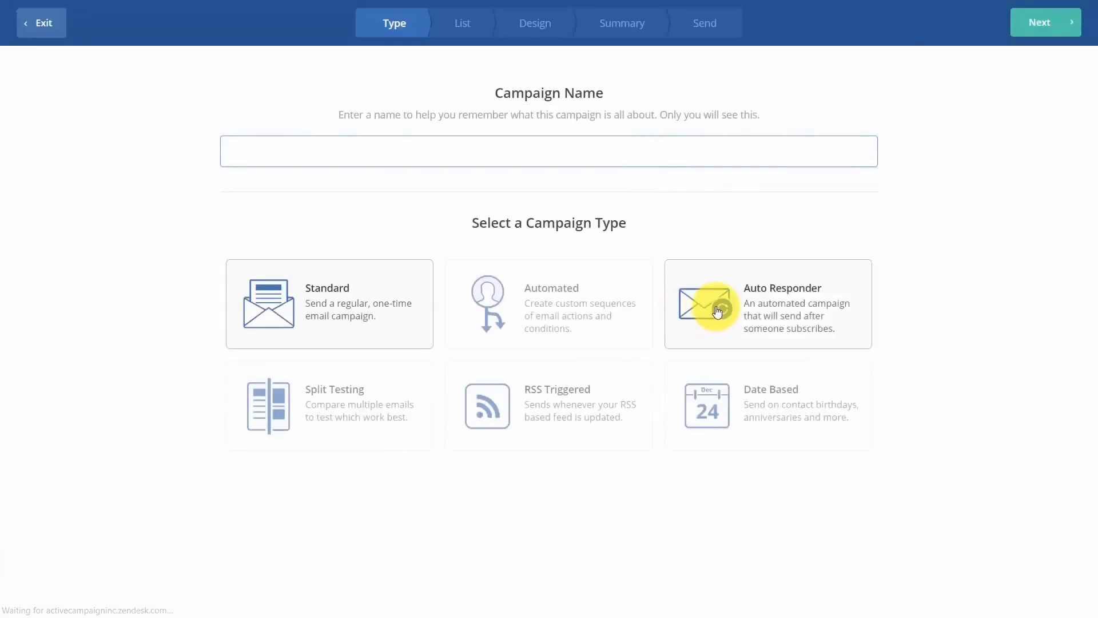
text(Welcome Message Day 2)
click(789, 315)
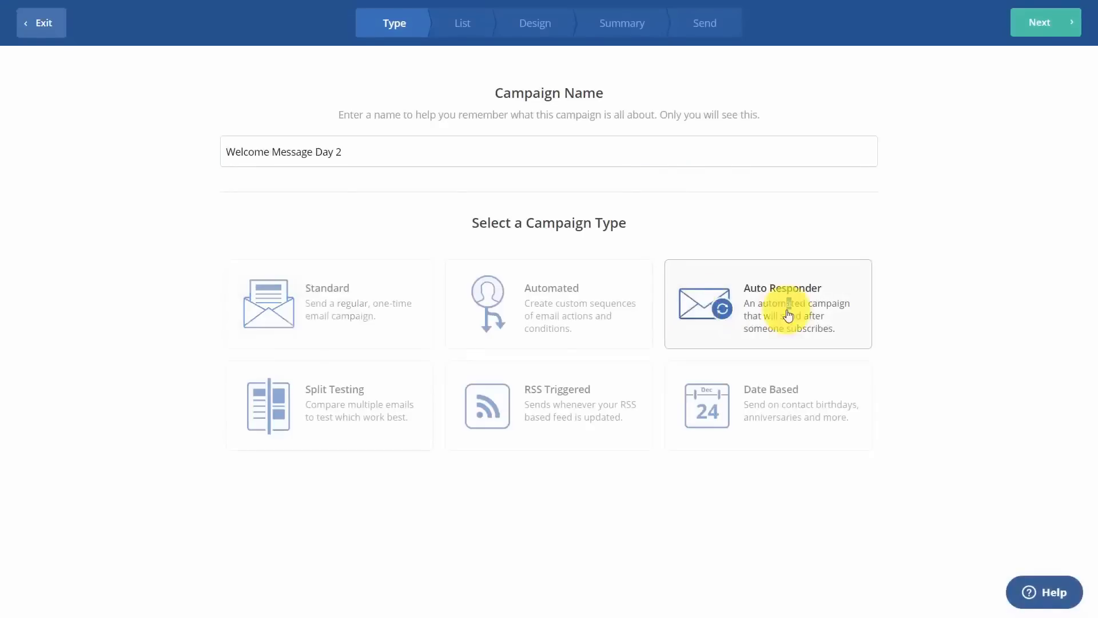
click(1049, 22)
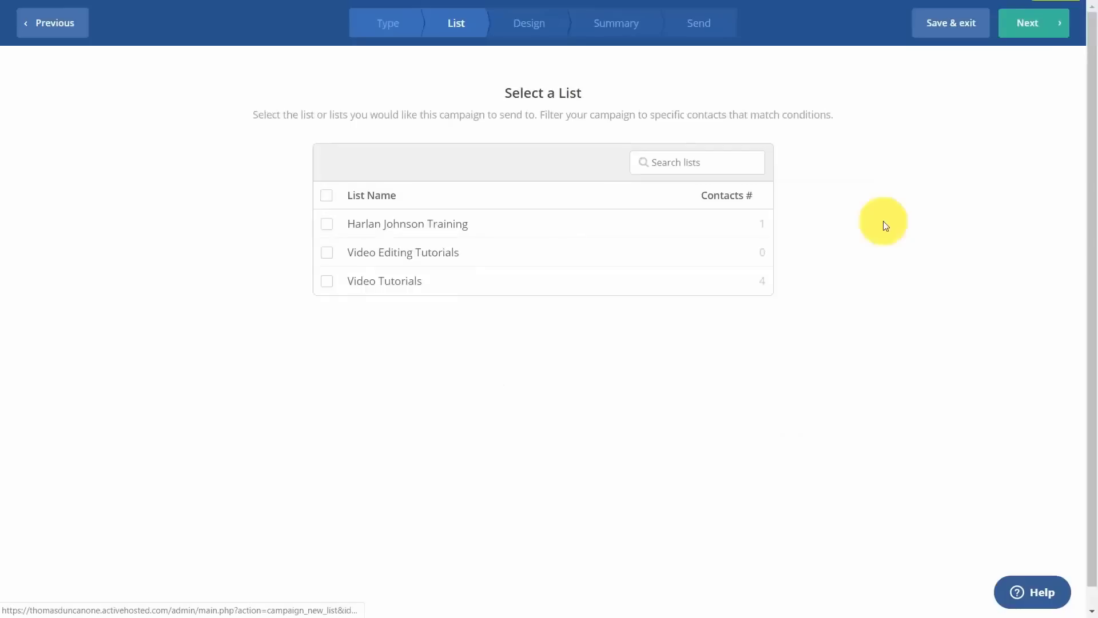
click(327, 225)
click(328, 251)
click(329, 282)
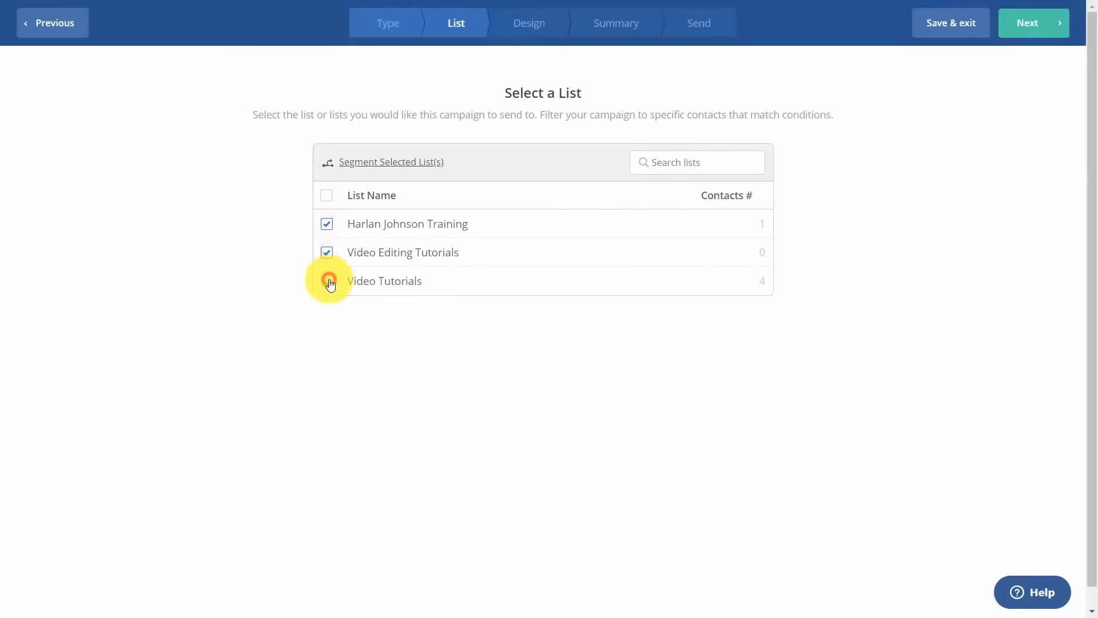
click(1057, 26)
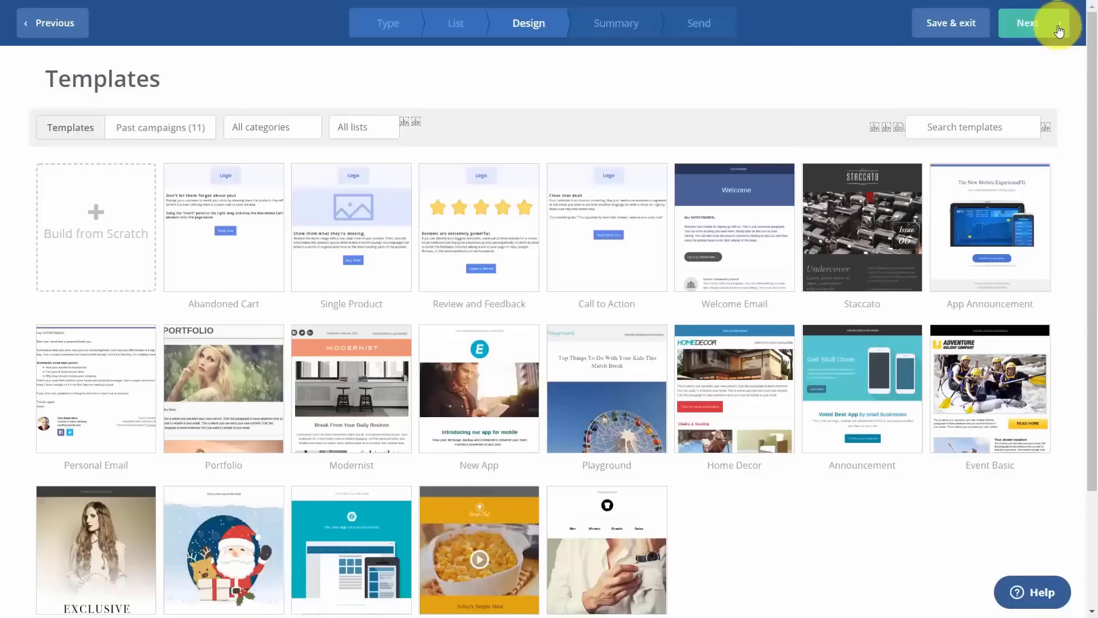
Base the email on a past campaign design and enter a welcome subject line.
click(180, 132)
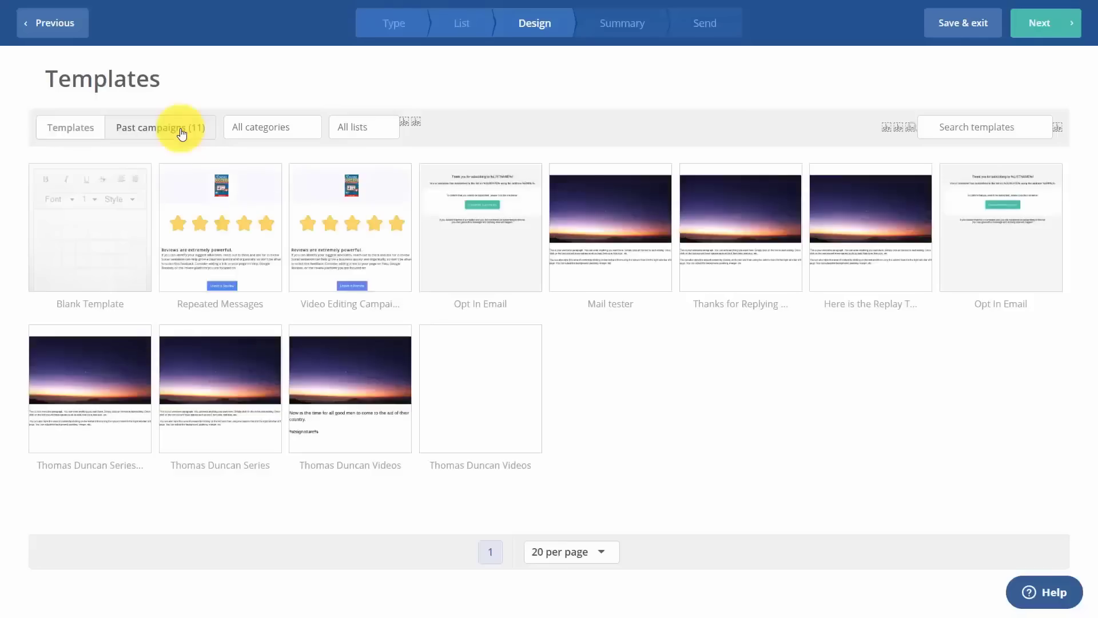
click(612, 194)
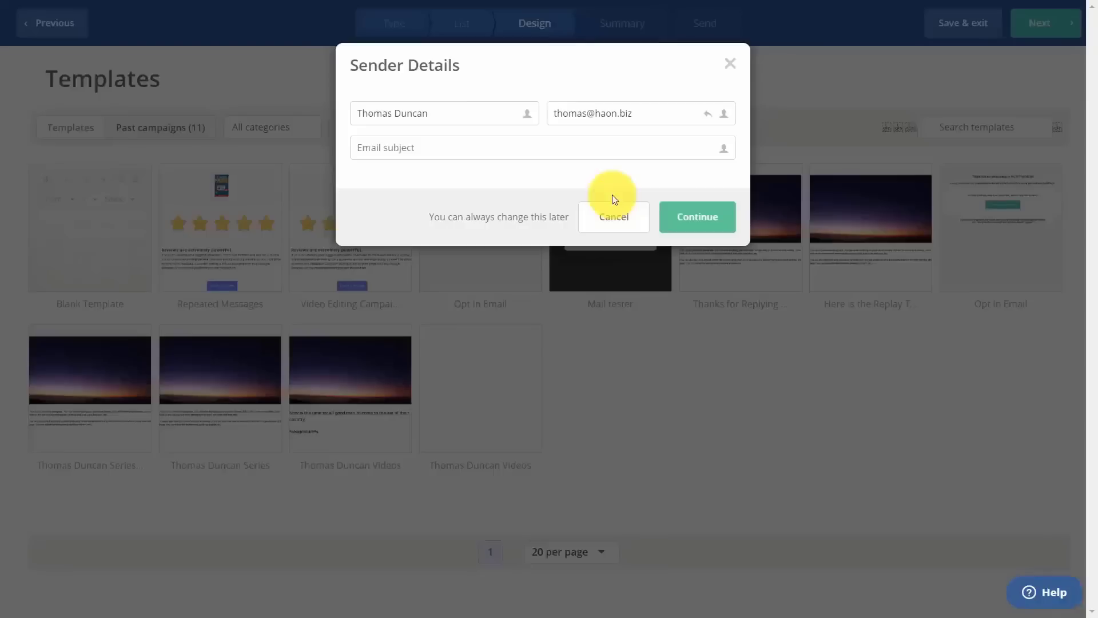
text(Welcome to Thomas Duncan's)
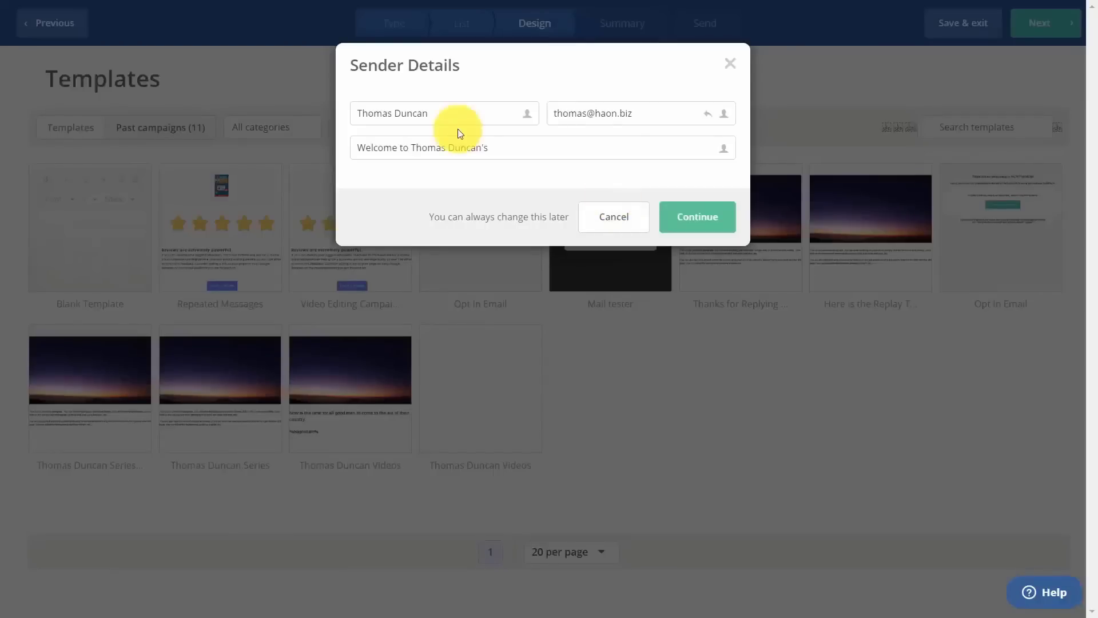
click(725, 231)
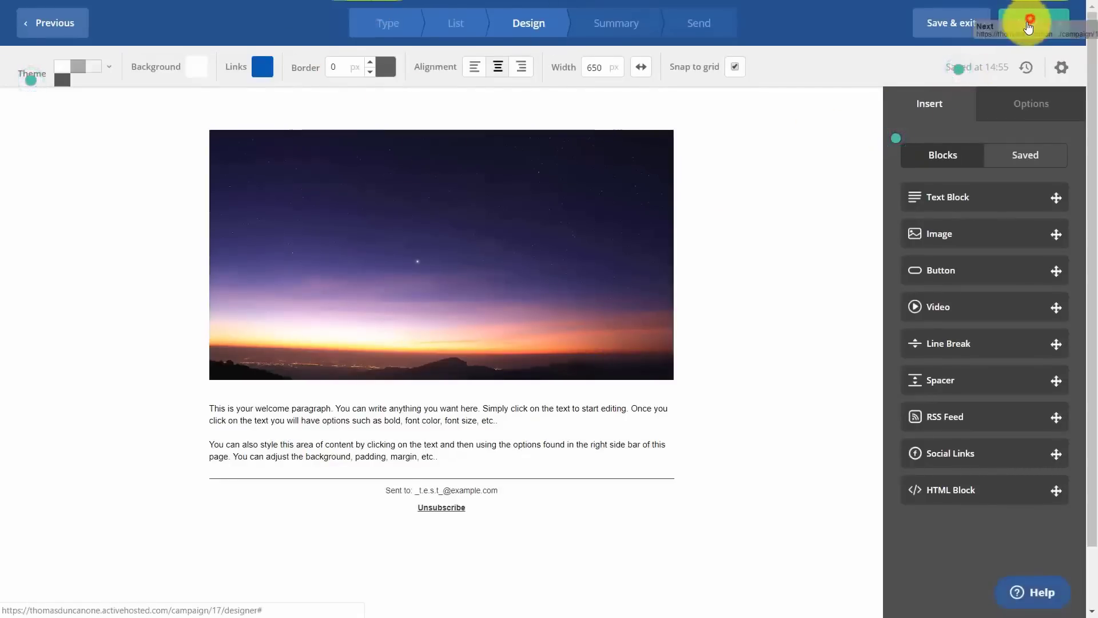
click(1028, 26)
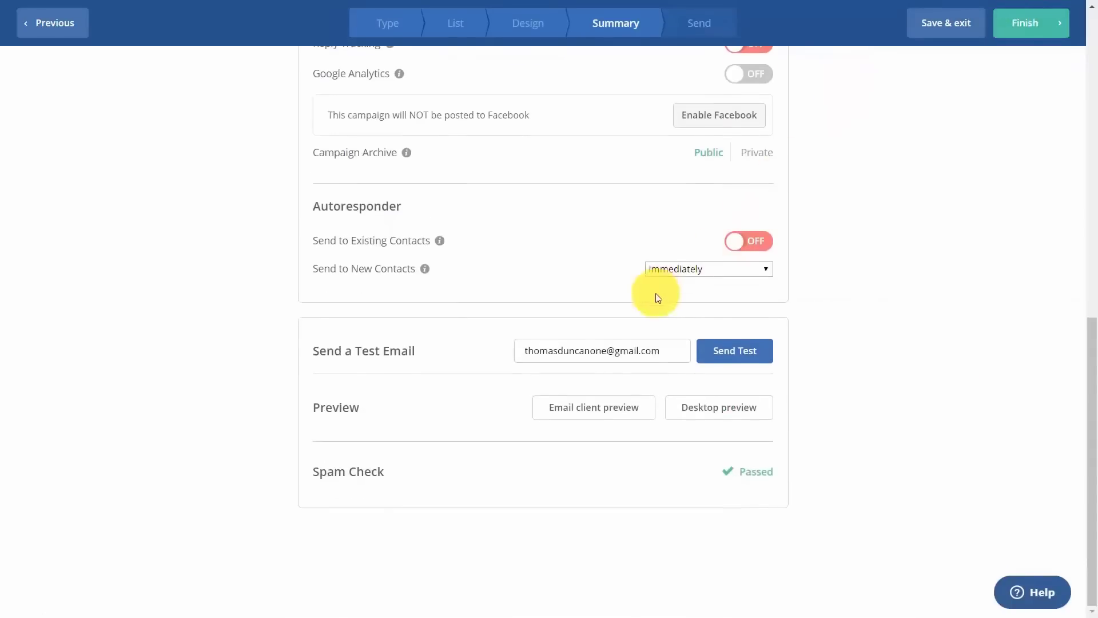
Send to new contacts 2 days after subscribing and finish the campaign.
click(665, 272)
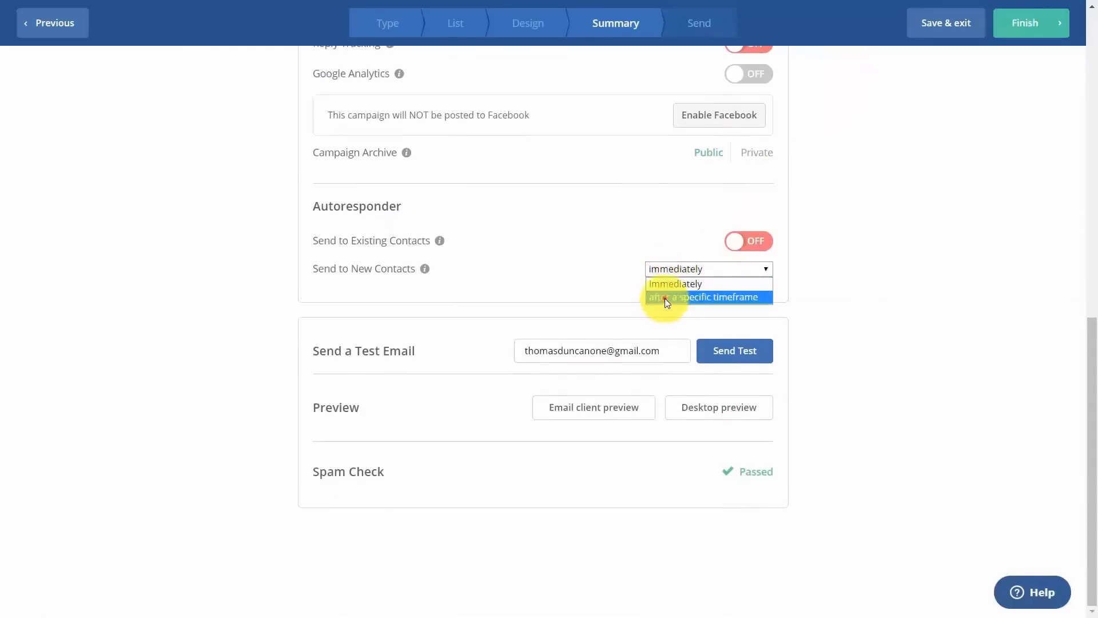
click(665, 297)
click(649, 275)
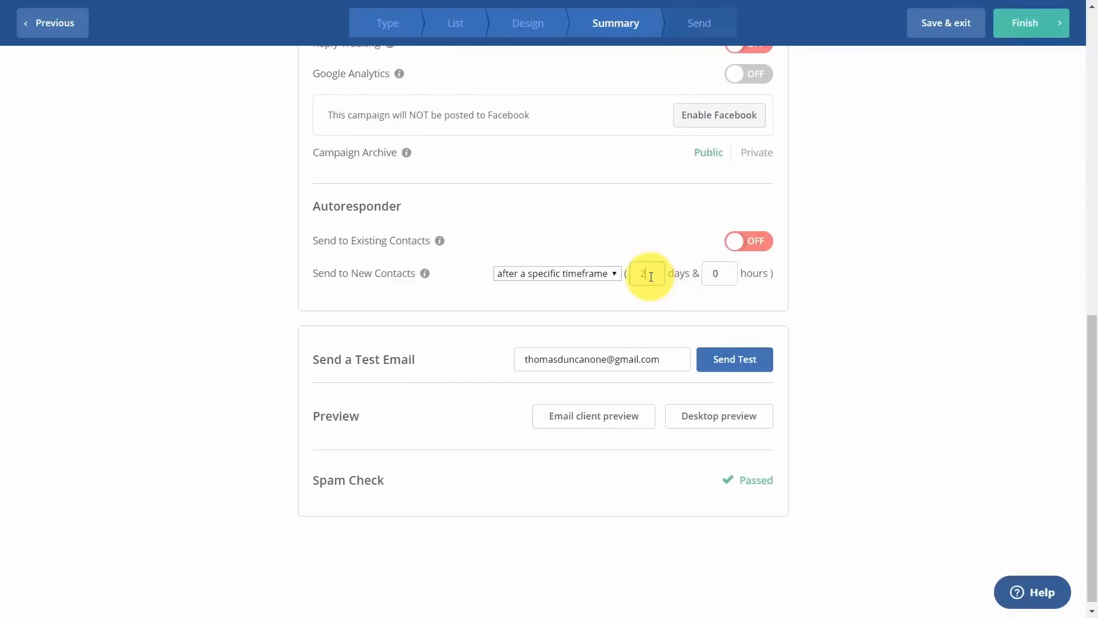
click(886, 293)
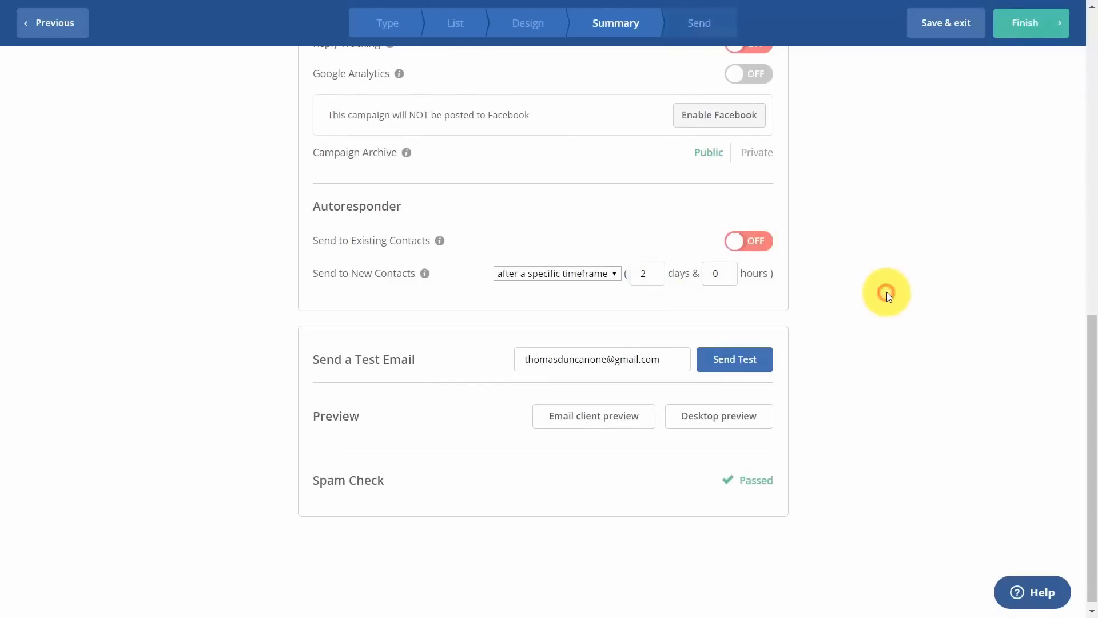
click(1018, 33)
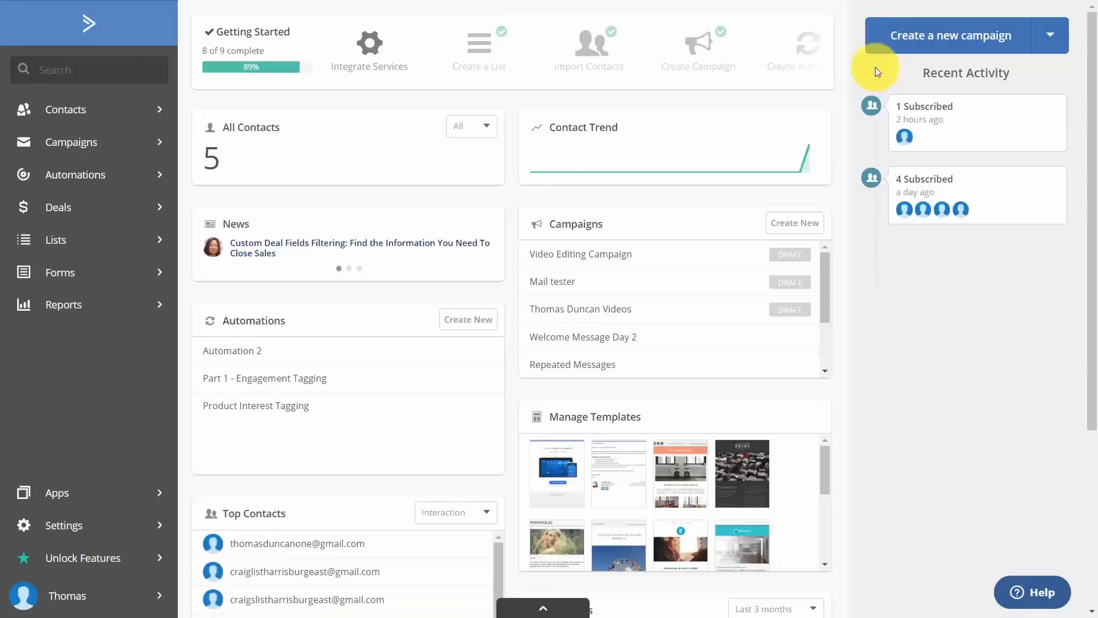
Open the Contacts page listing all five contacts.
click(69, 111)
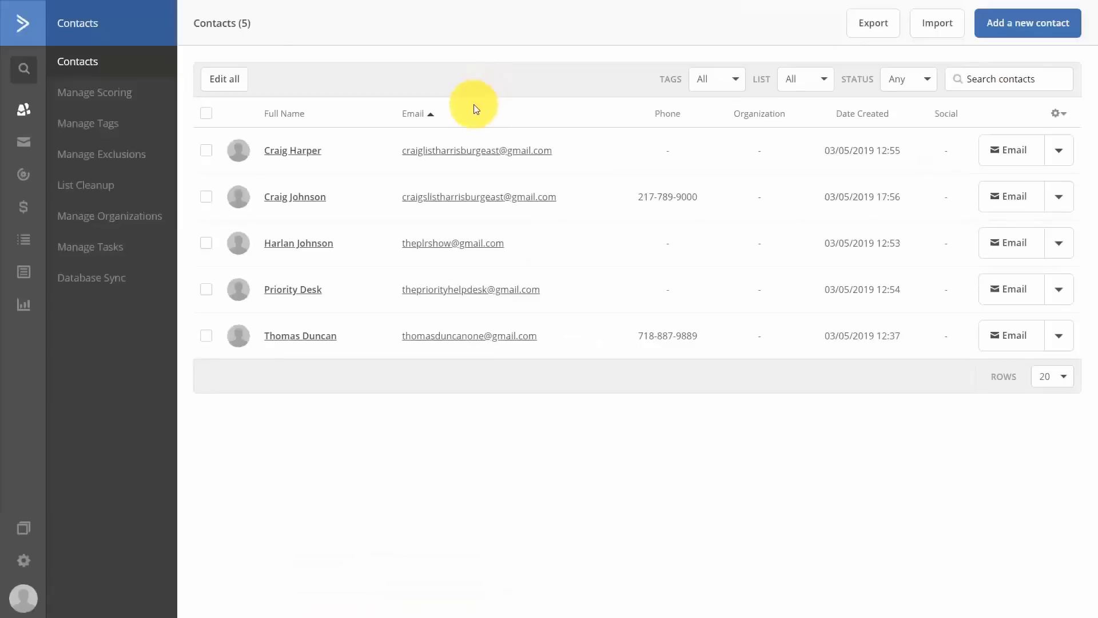
Select the first three contacts and bulk-add the Legacy tag, confirming the change for 3 contacts.
click(207, 114)
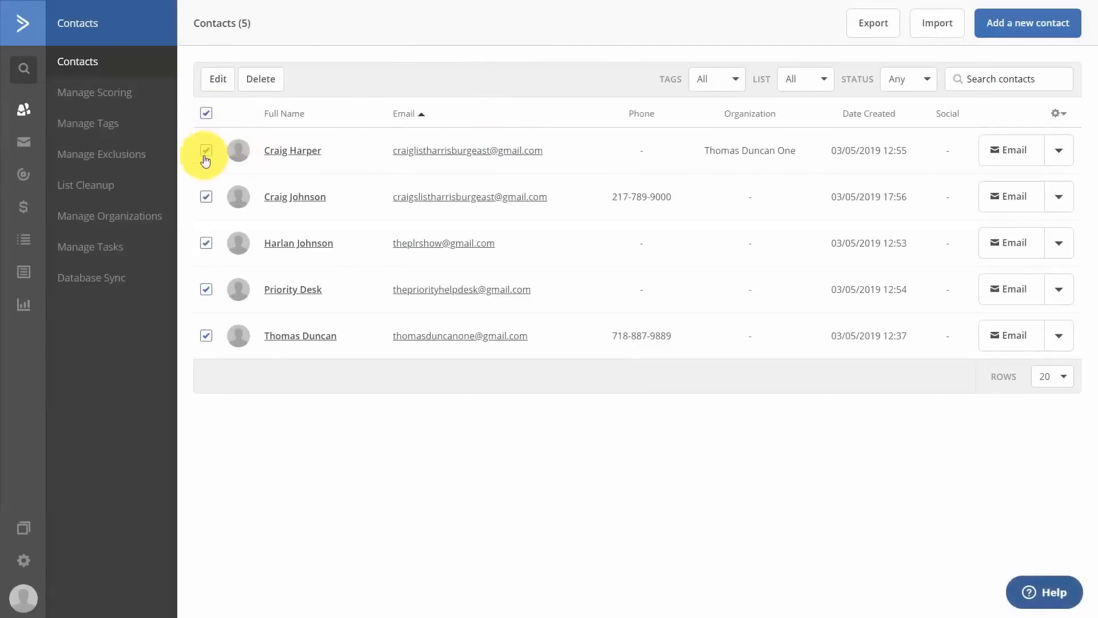
click(209, 295)
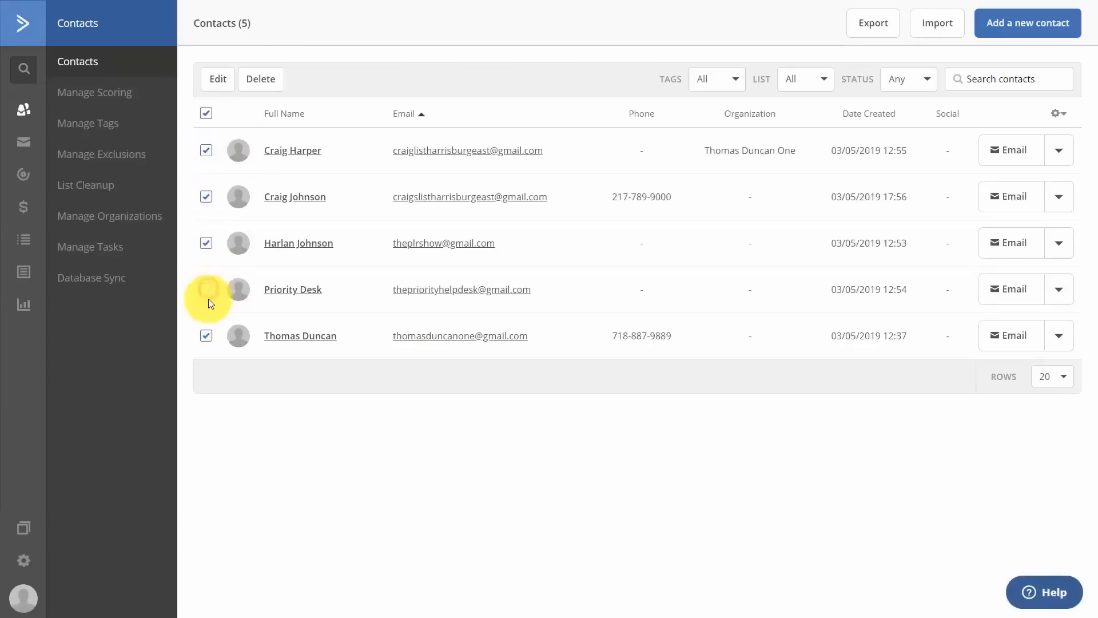
click(206, 336)
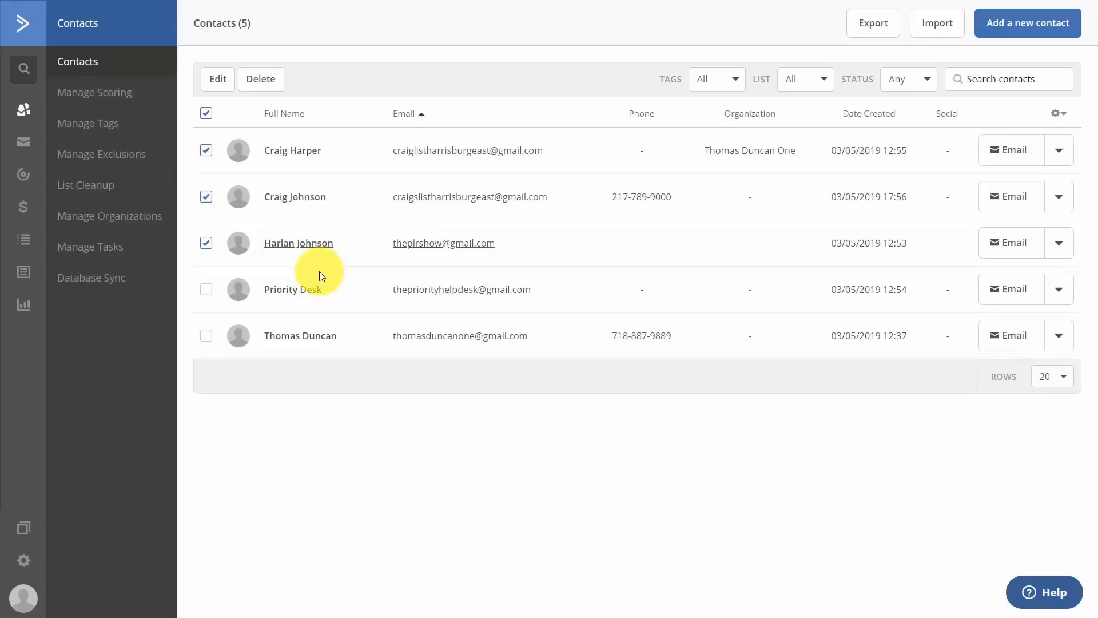
click(216, 83)
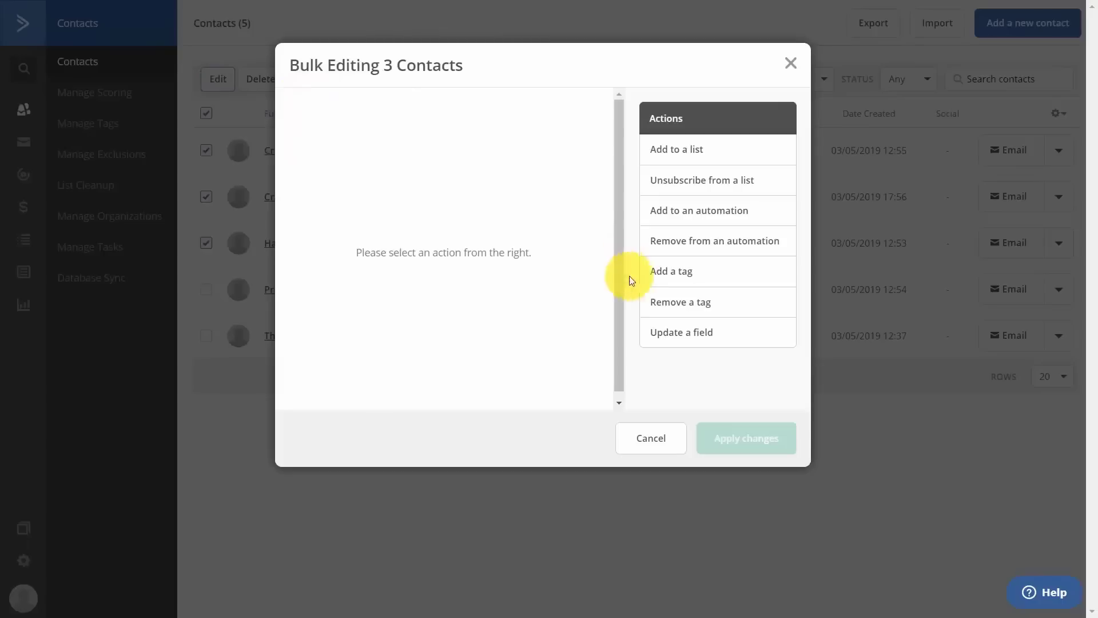
click(660, 277)
click(669, 313)
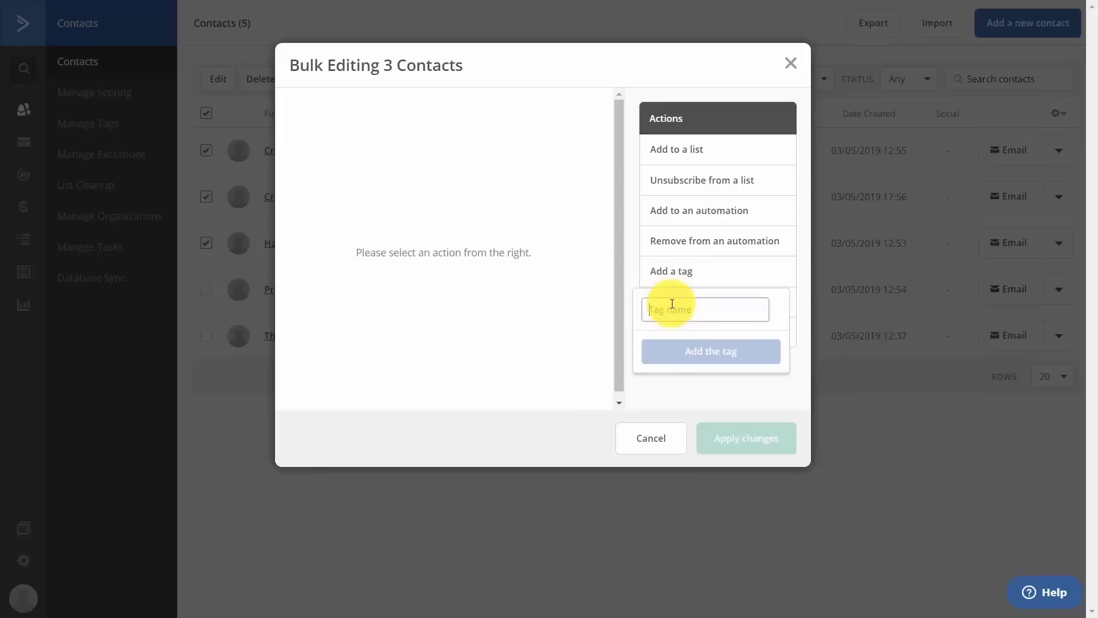
text(Legacy)
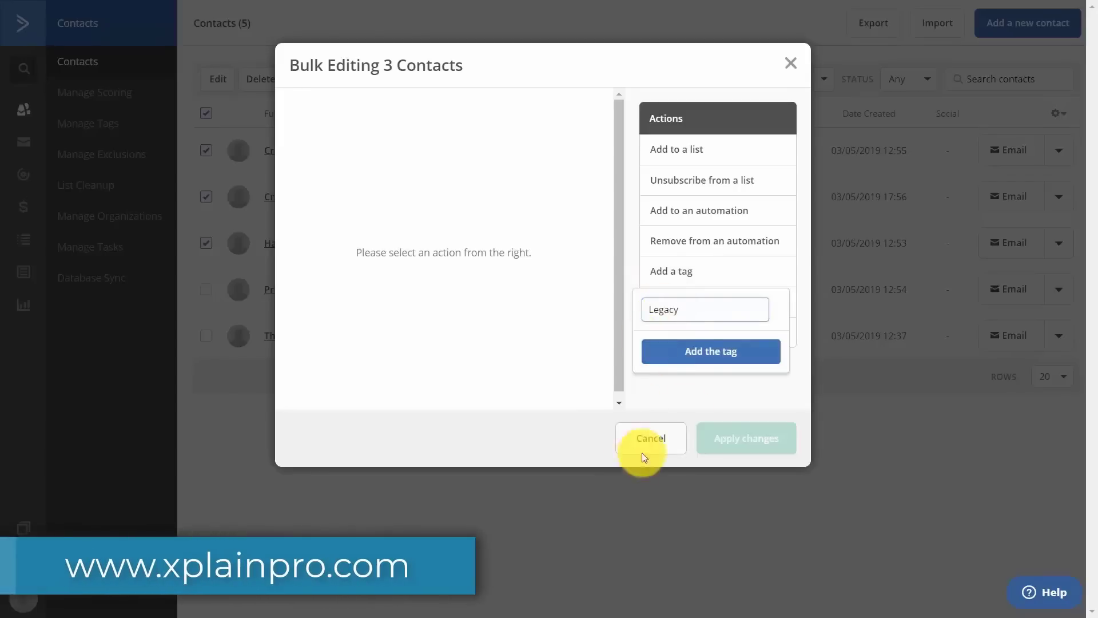
click(704, 351)
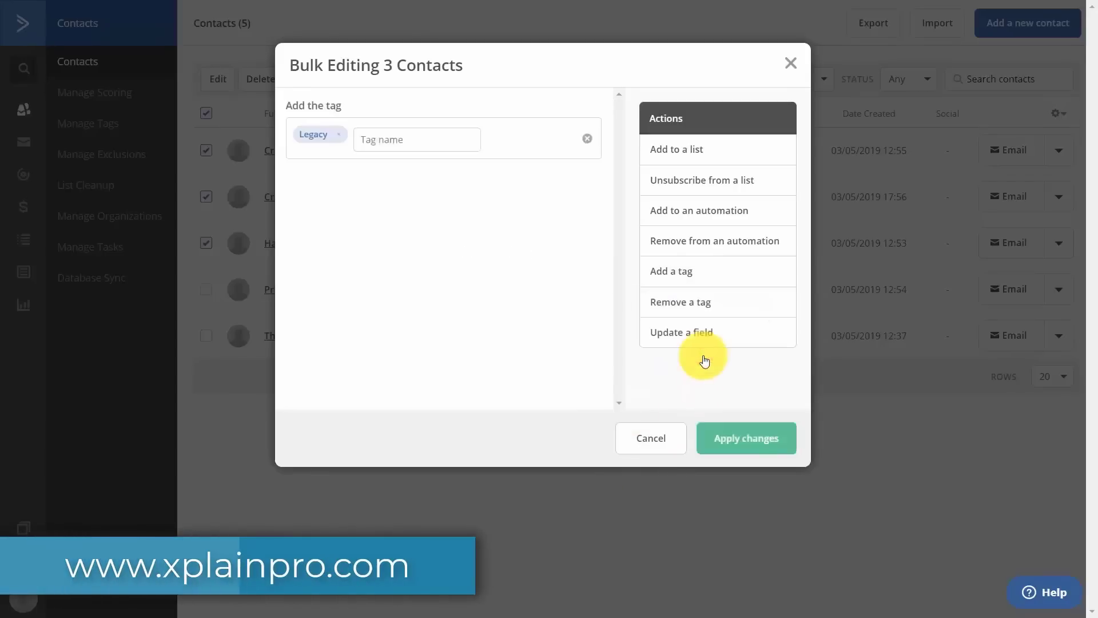
click(741, 443)
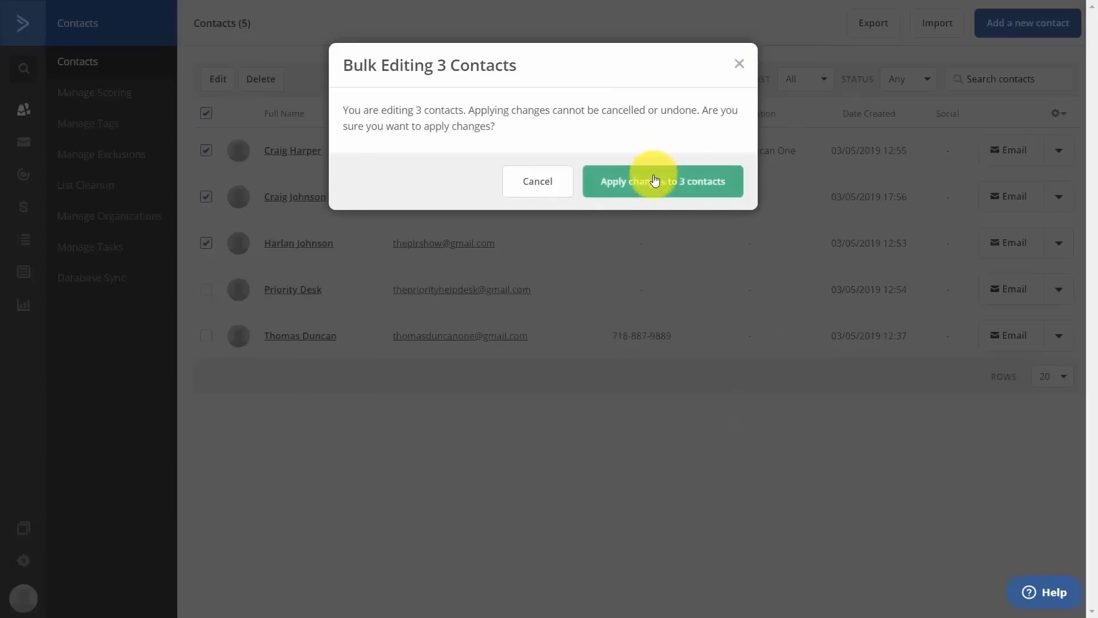
click(654, 181)
click(699, 188)
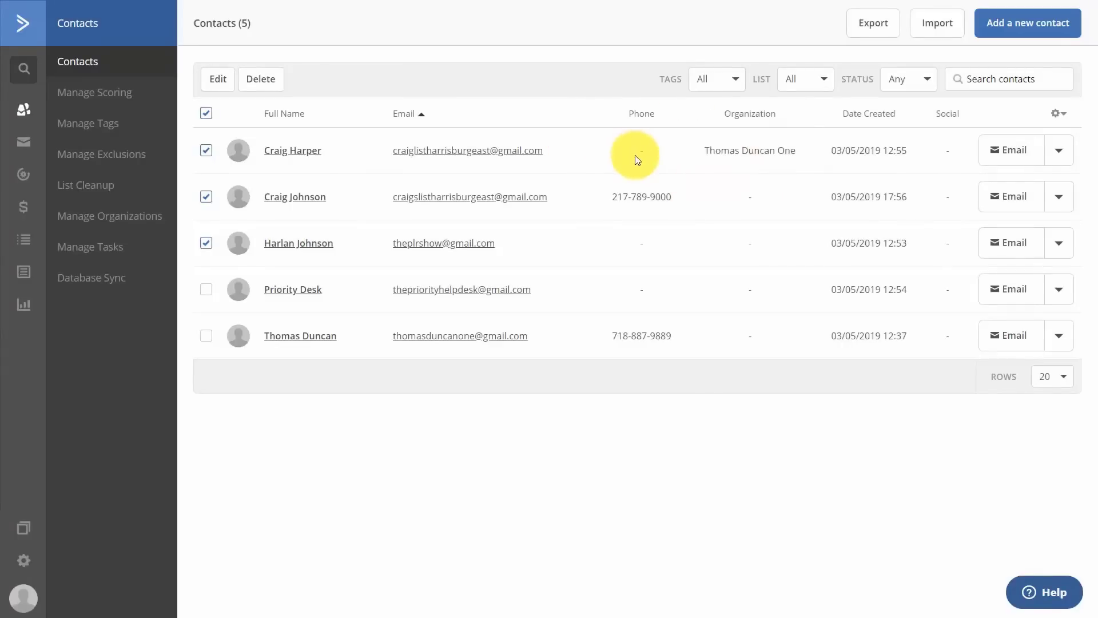
Select only the last two contacts in the list.
click(207, 290)
click(208, 336)
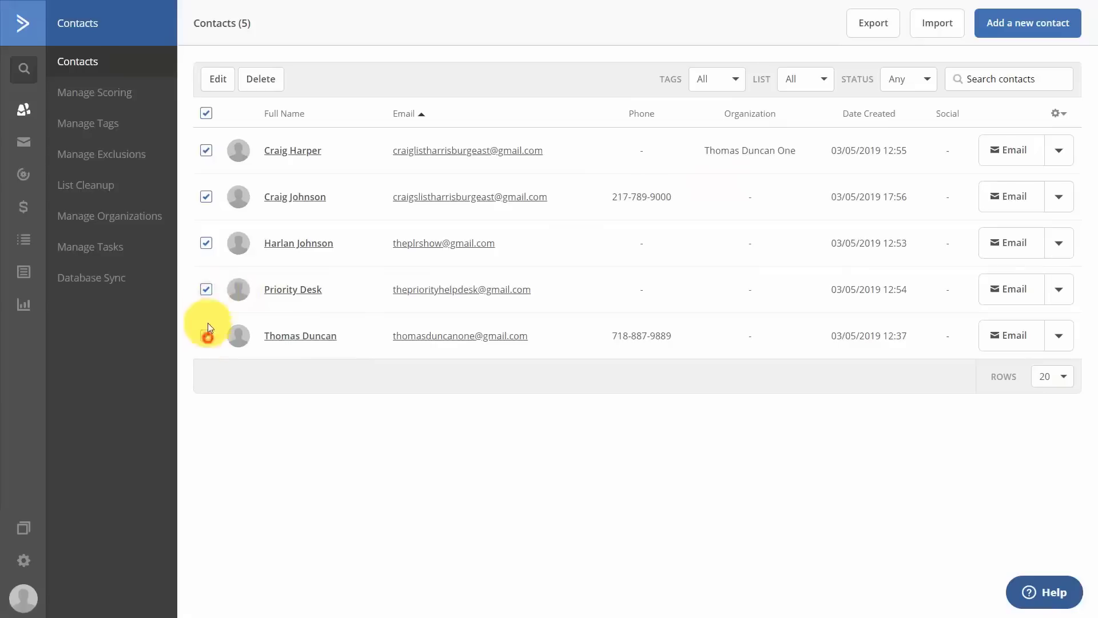
click(207, 243)
click(207, 196)
click(204, 152)
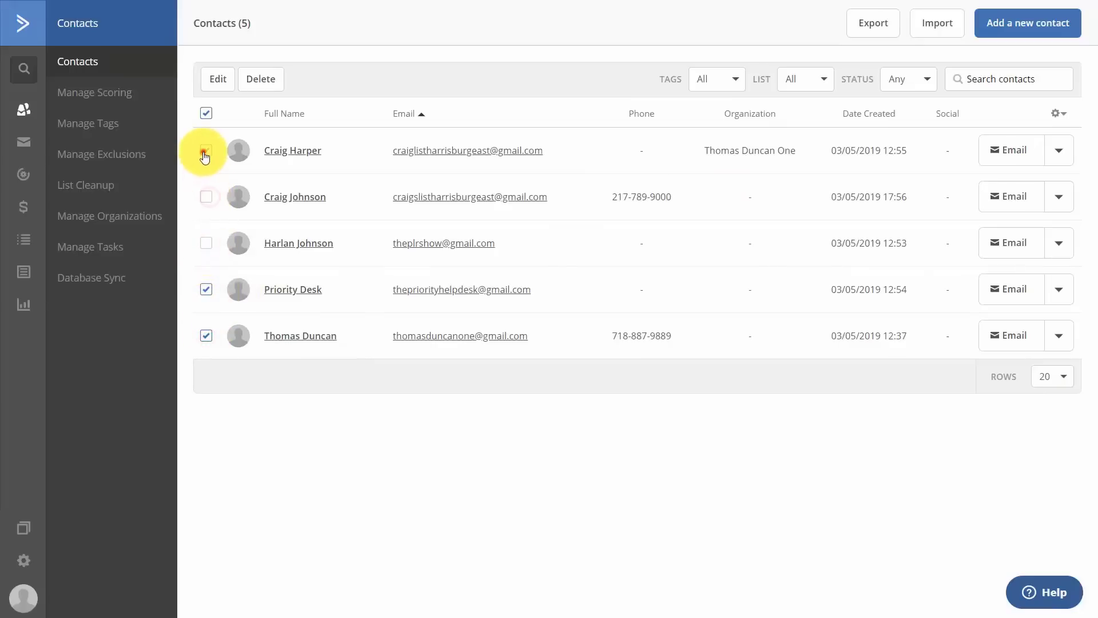
Bulk-add the '2nd Legacy' tag to the two selected contacts and confirm.
click(223, 83)
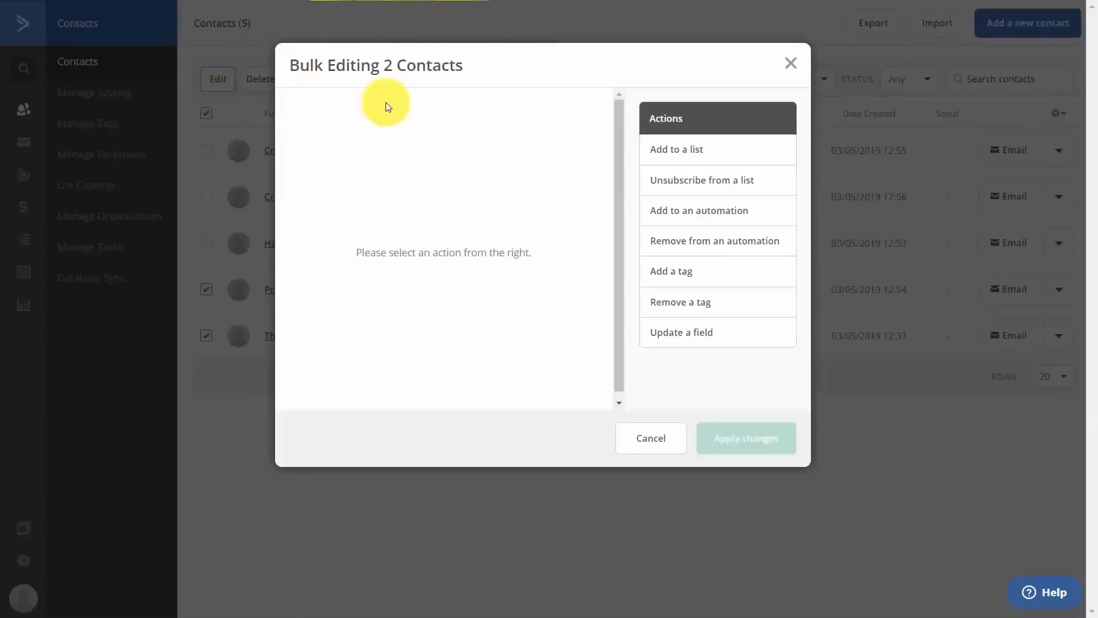
click(658, 272)
click(677, 313)
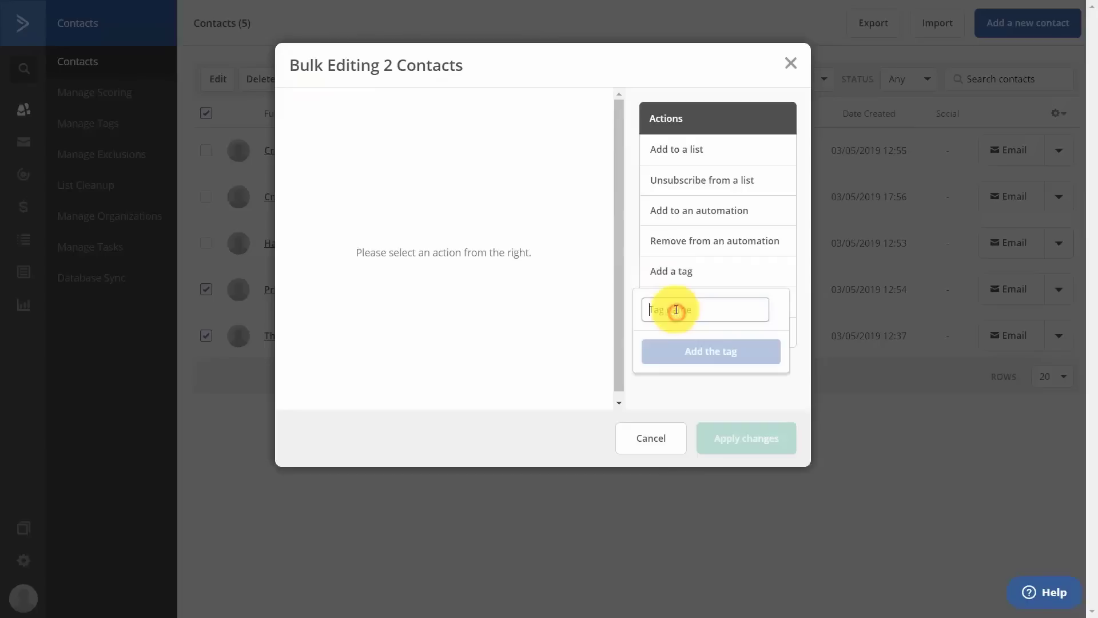
text(2nd Legacy)
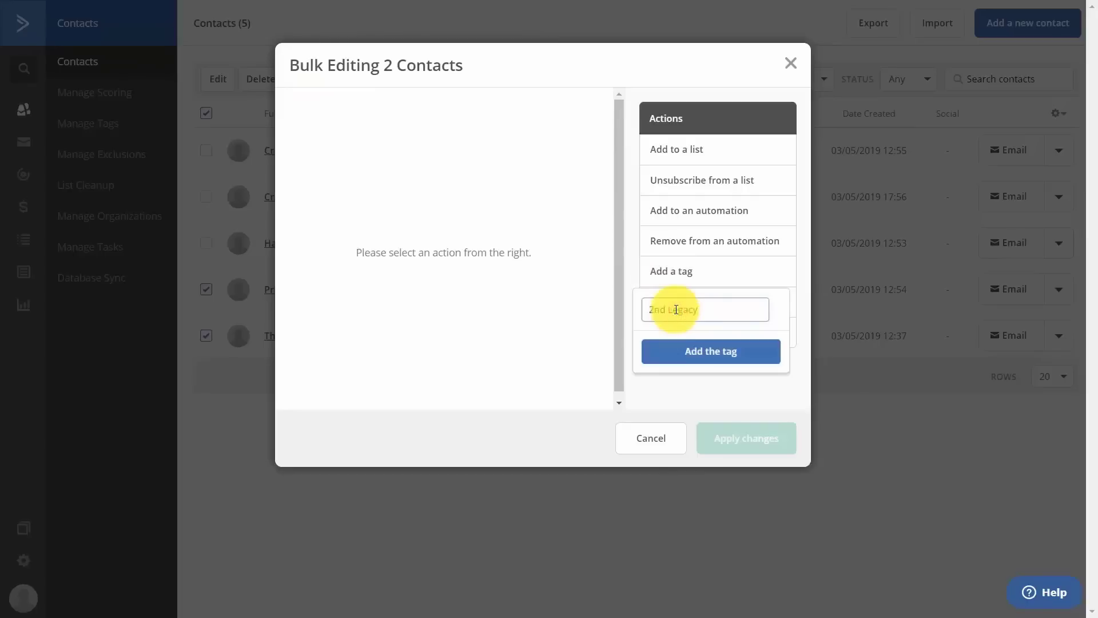
click(707, 351)
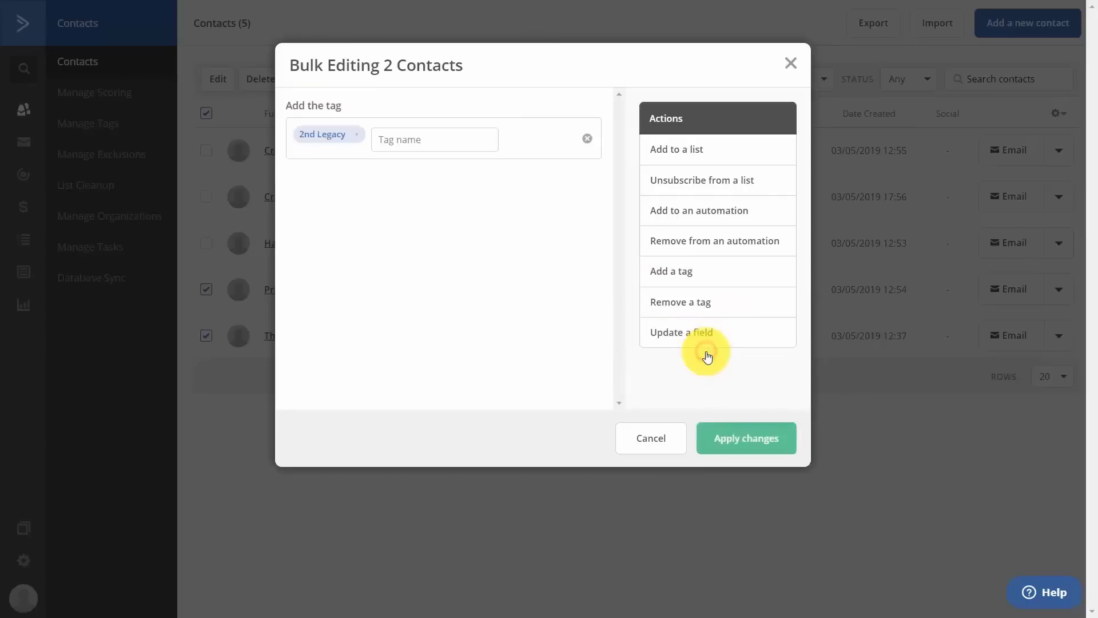
click(737, 438)
click(638, 183)
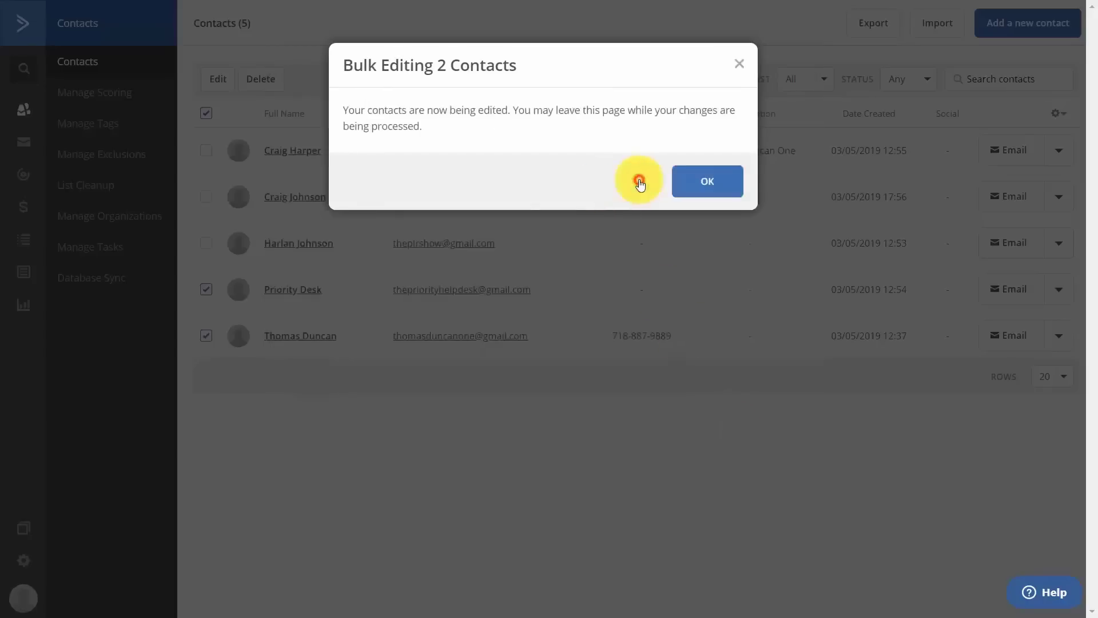
click(689, 182)
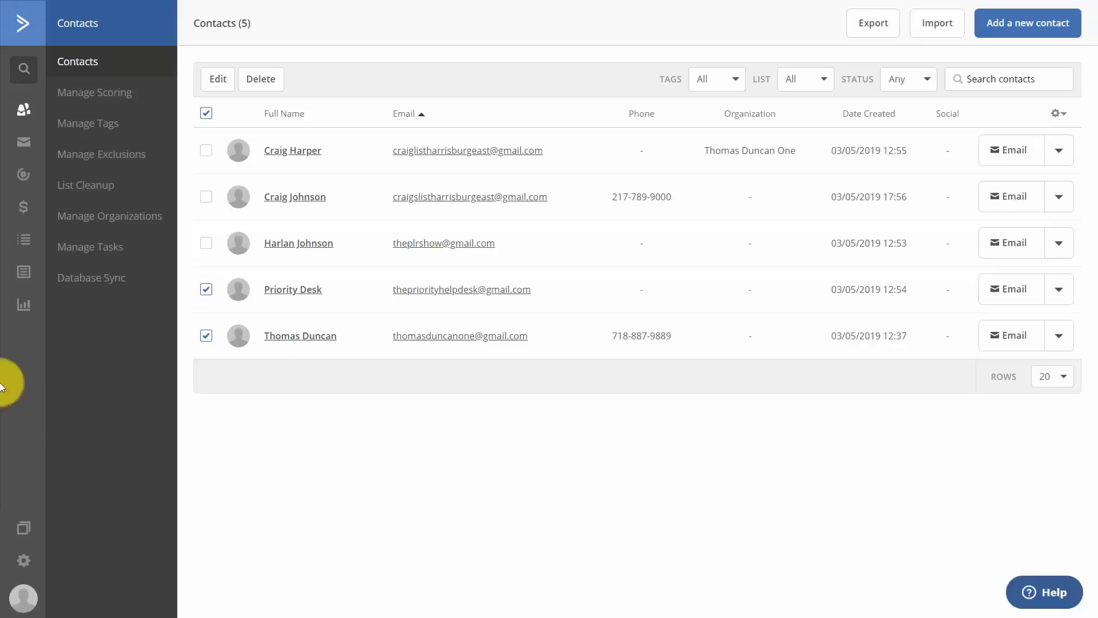
Start a new automation from scratch in Automations.
click(23, 179)
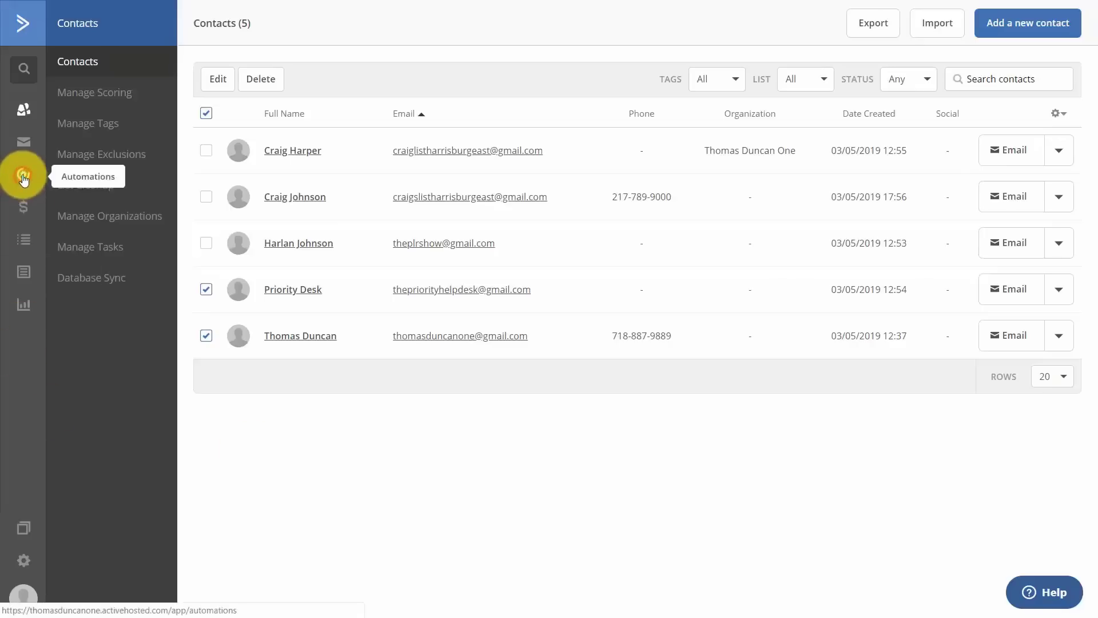
click(971, 24)
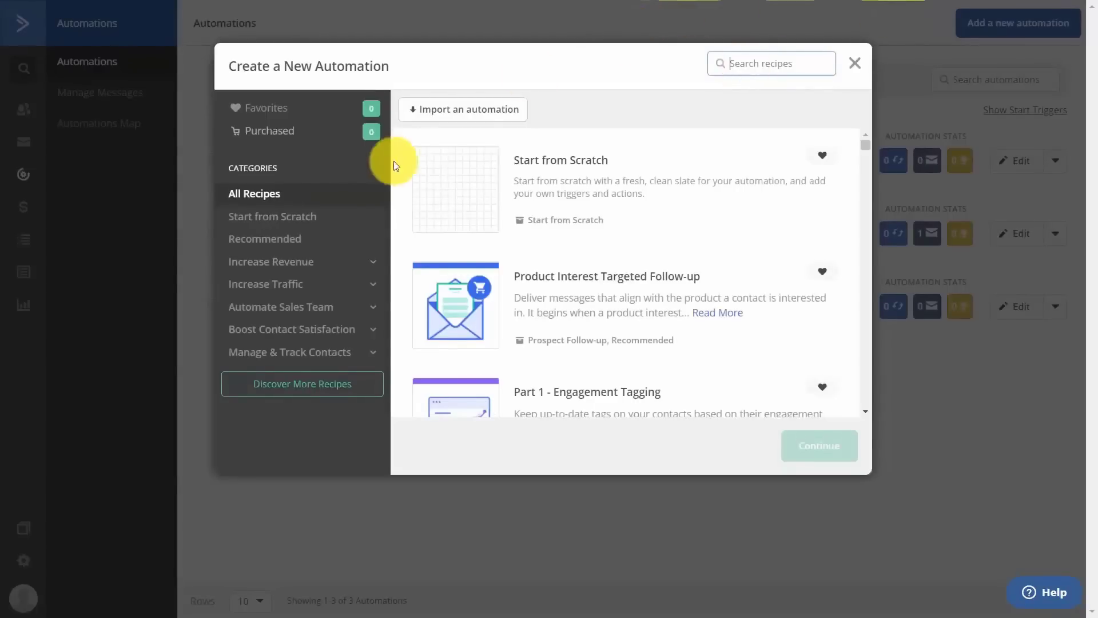
click(456, 182)
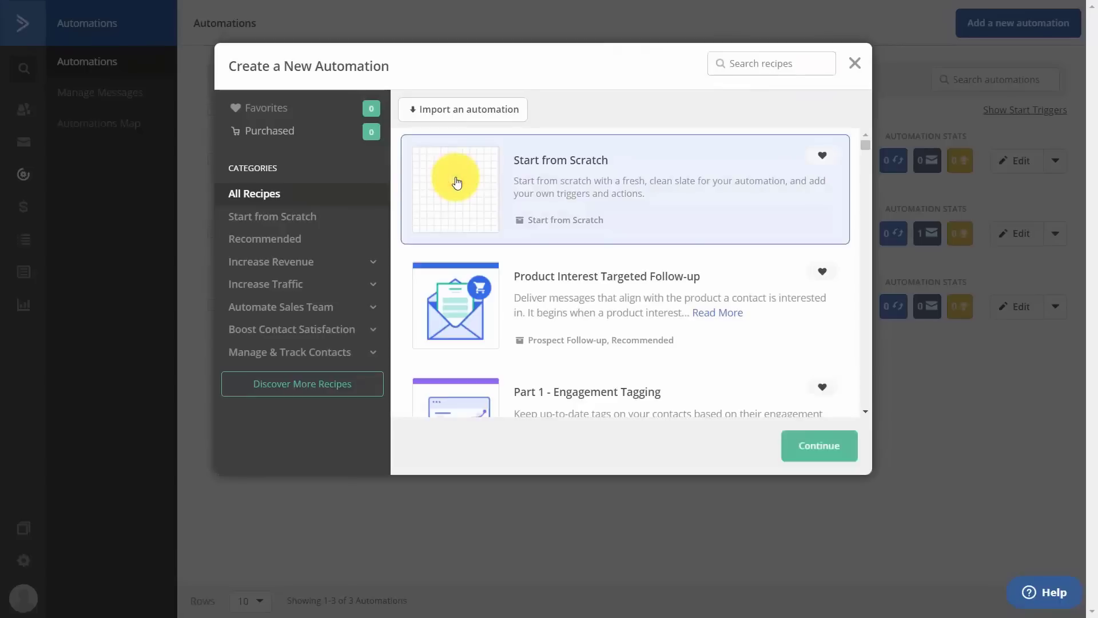
click(790, 451)
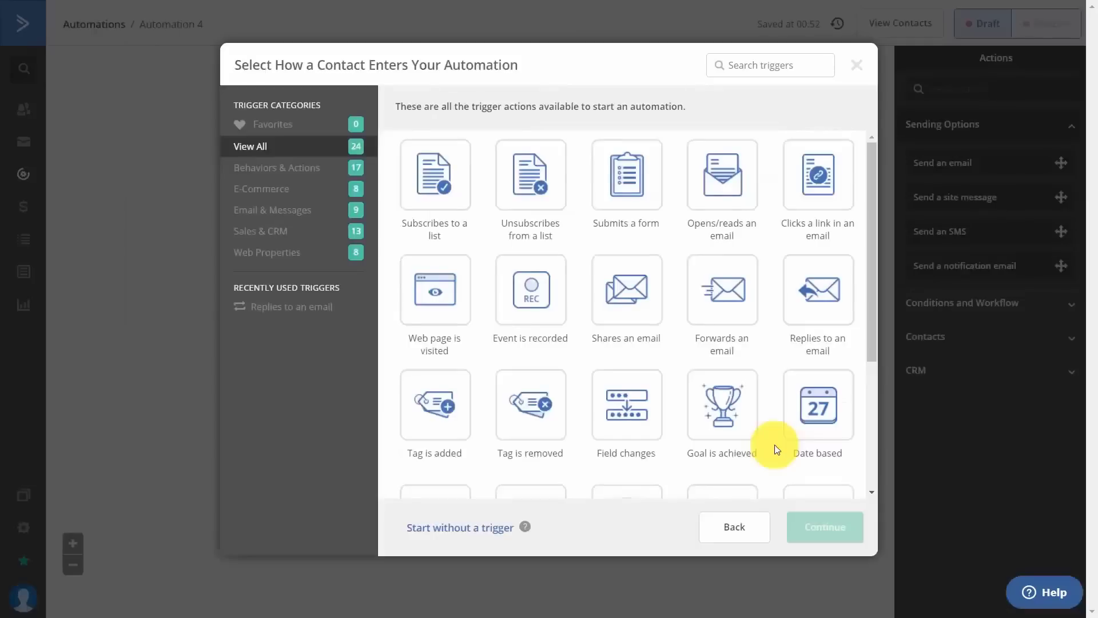
Set a 'Tag is added' trigger for the Legacy tag, running Multiple Times.
click(454, 403)
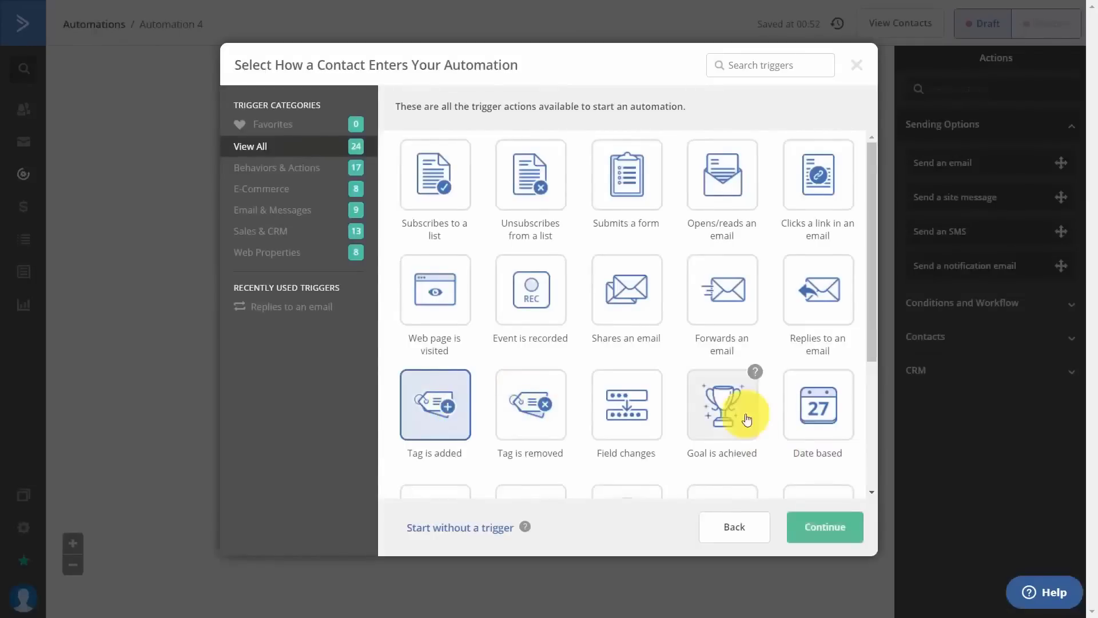
click(830, 530)
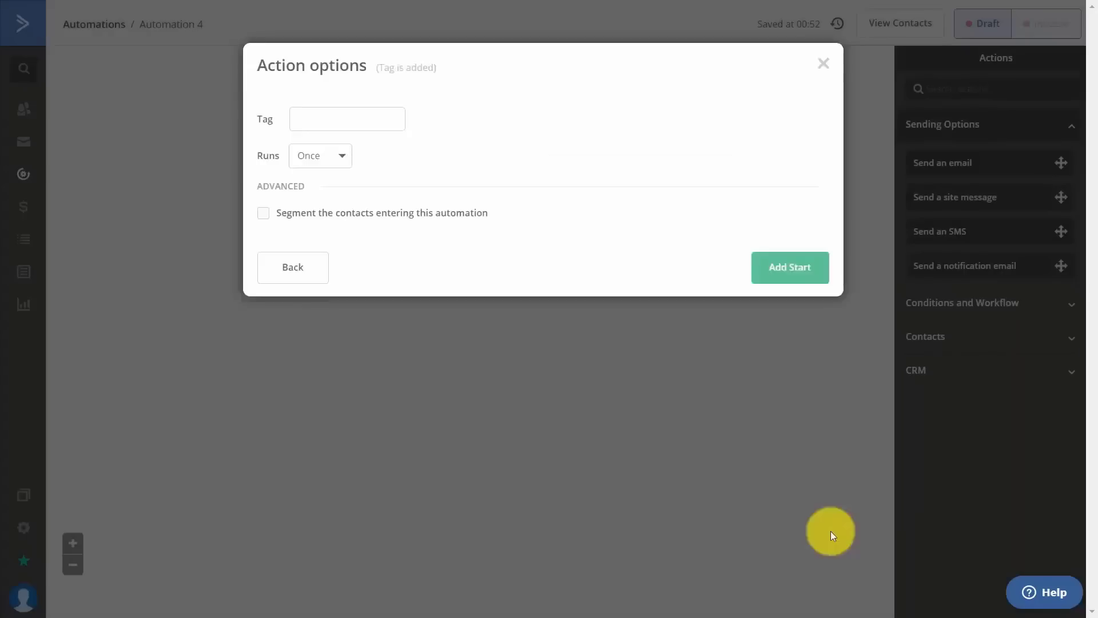
click(347, 119)
text(Legacy)
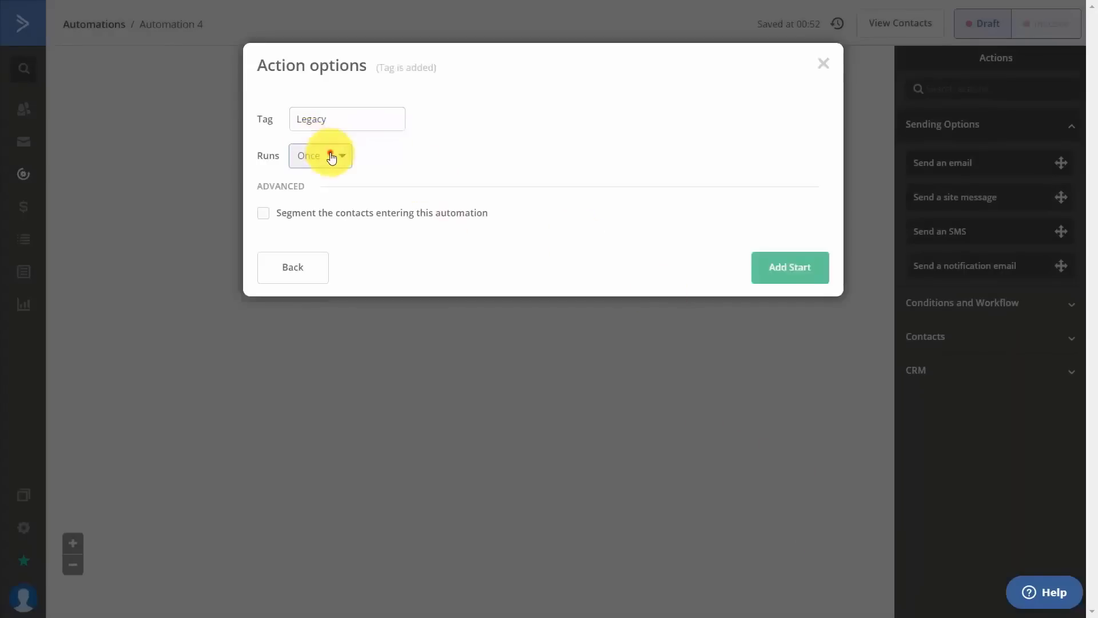
click(331, 155)
click(350, 210)
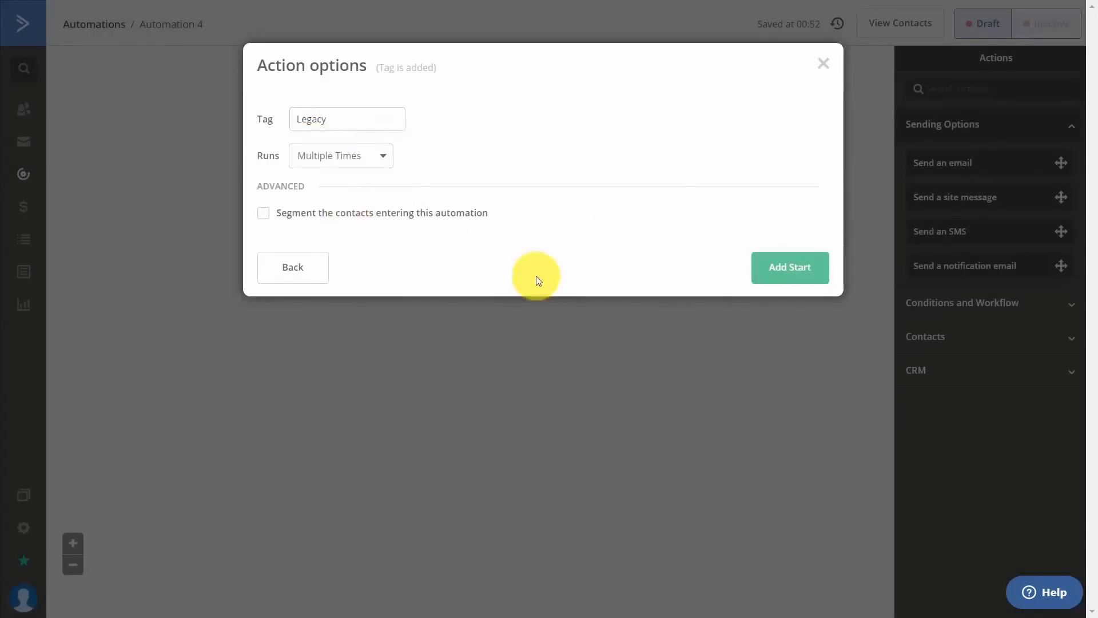
Add a send-email step with new email 'You're One of the First' based on Repeated Messages.
click(745, 267)
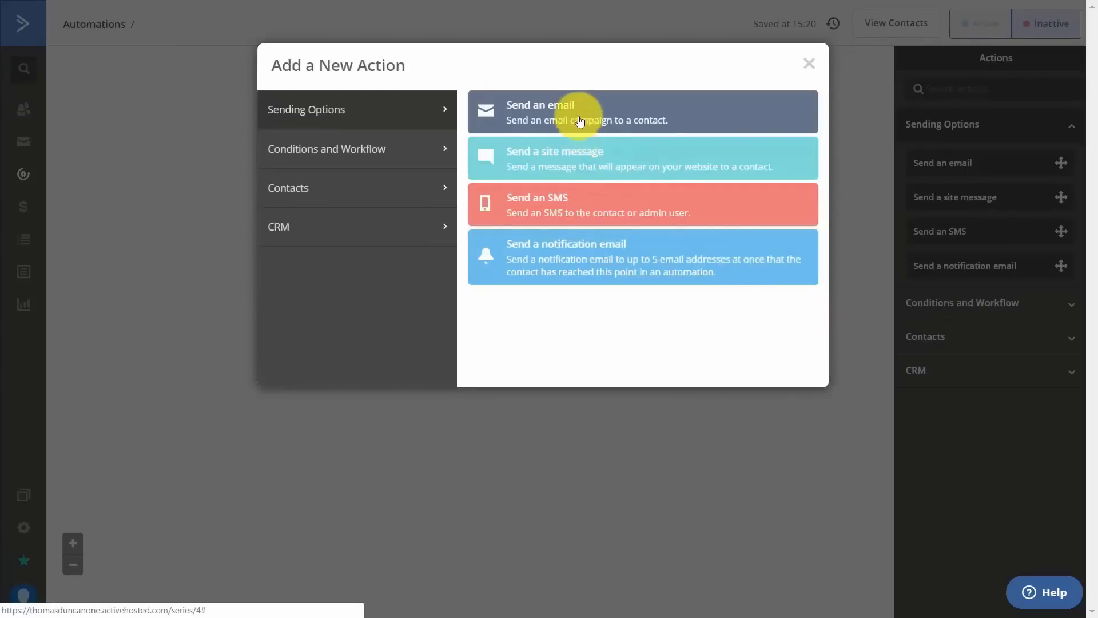
click(579, 119)
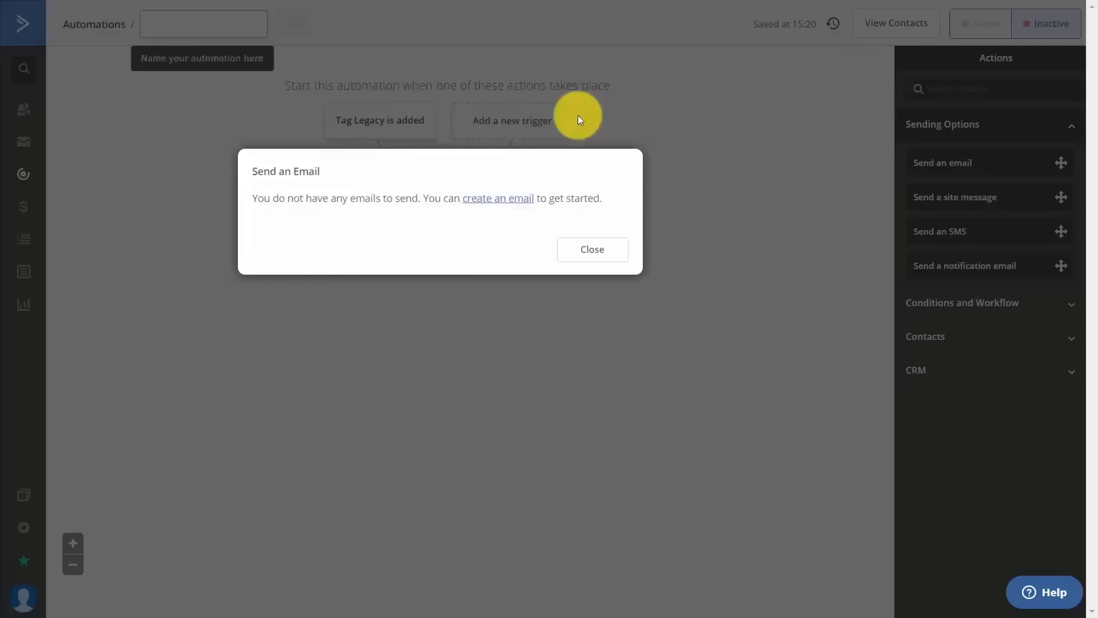
click(482, 201)
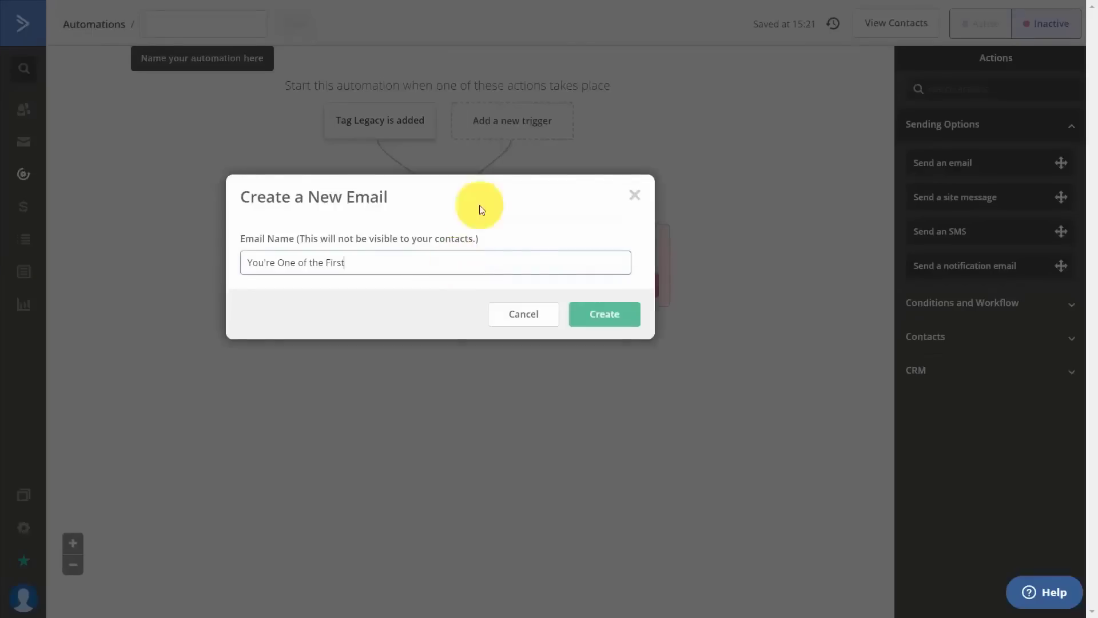
click(582, 314)
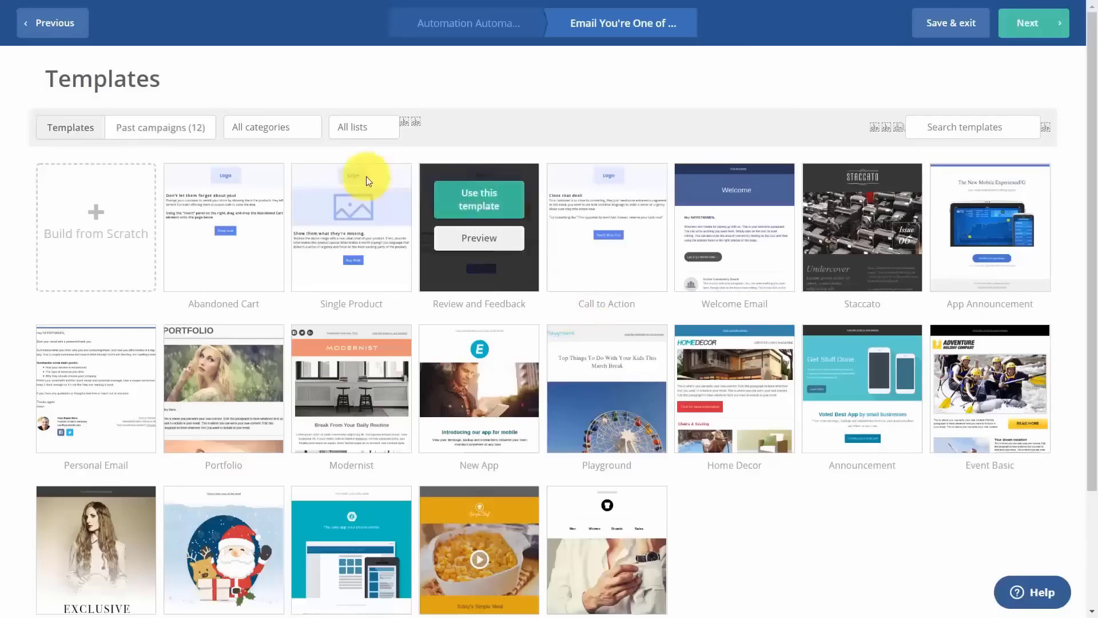
click(178, 136)
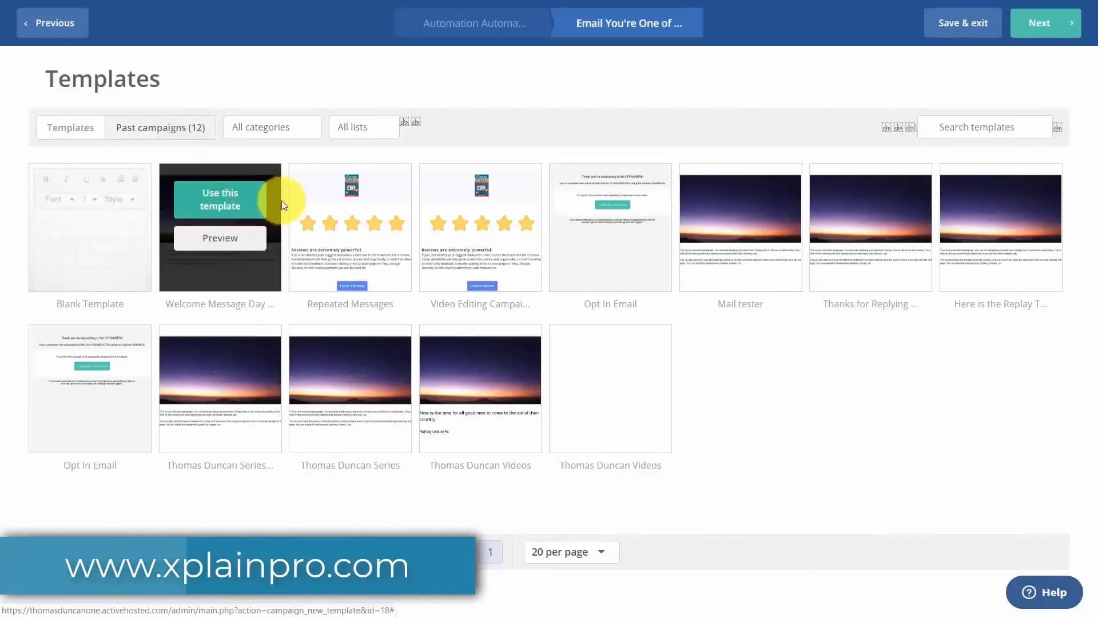
click(335, 212)
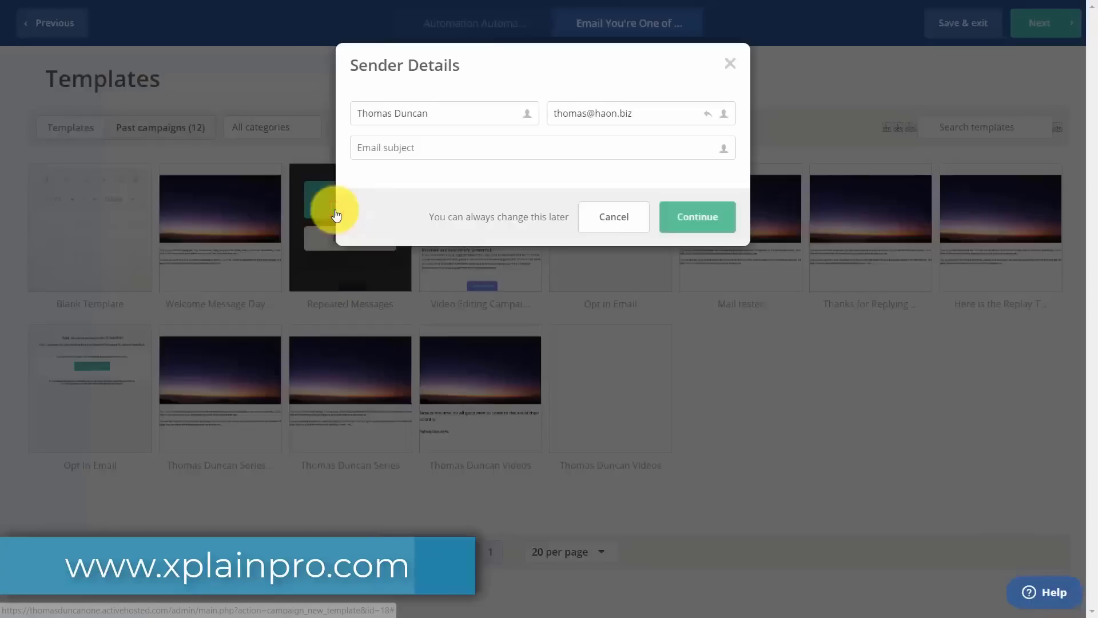
Paste the subject 'Thanks for Being One of Our Best' and finish the email step.
click(417, 145)
text(Thanks for Being One of Our Best)
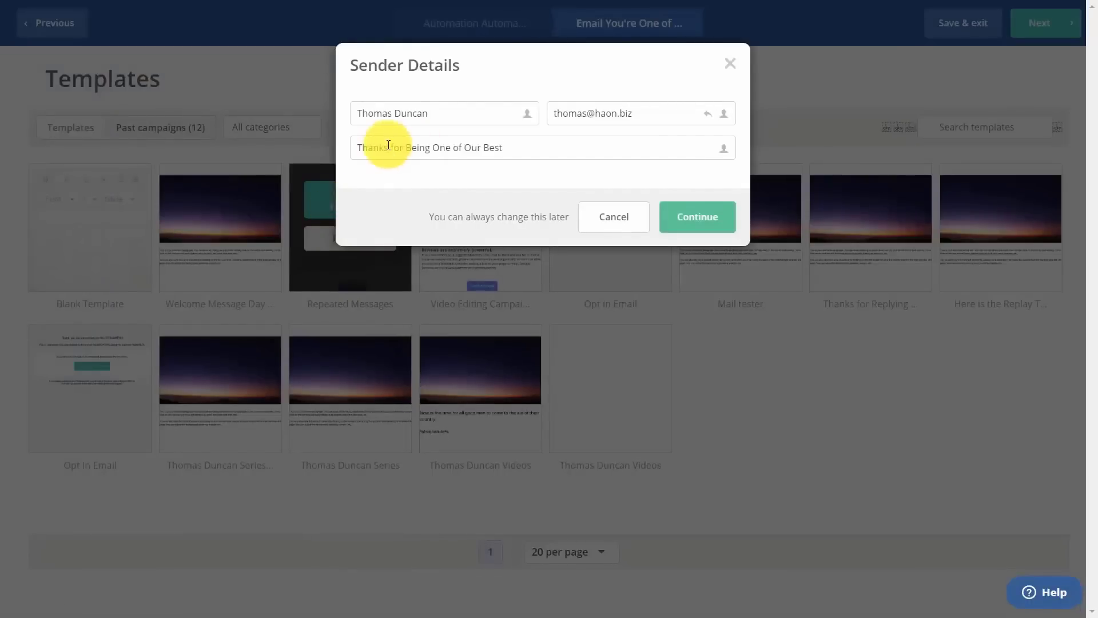
click(669, 221)
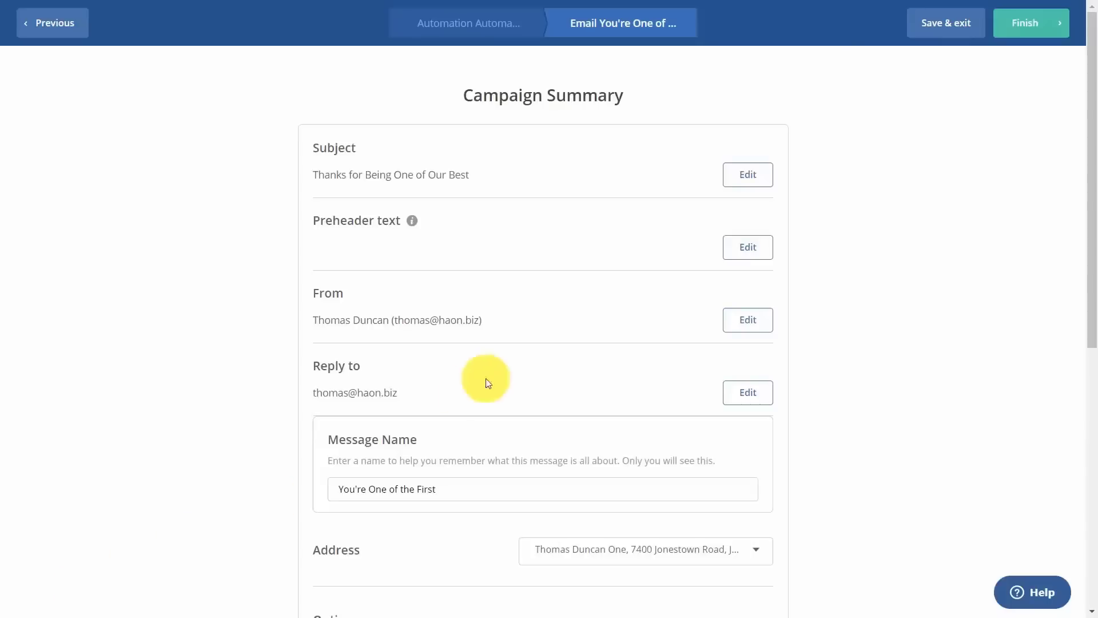
click(1019, 25)
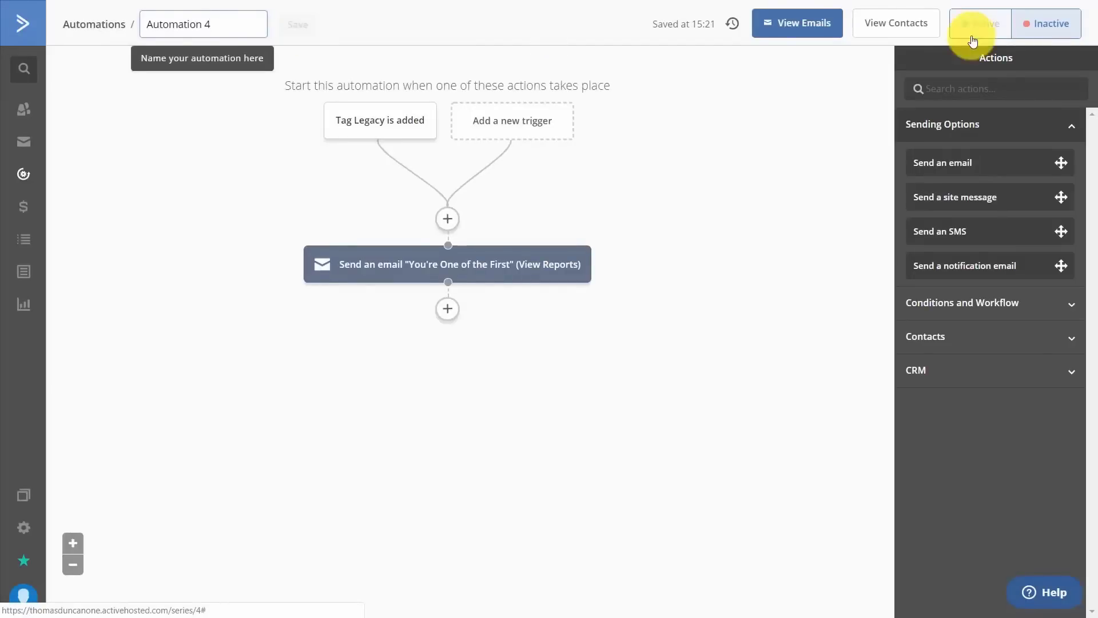
key(ctrl+a)
text(Legacy Thank You E-Mail)
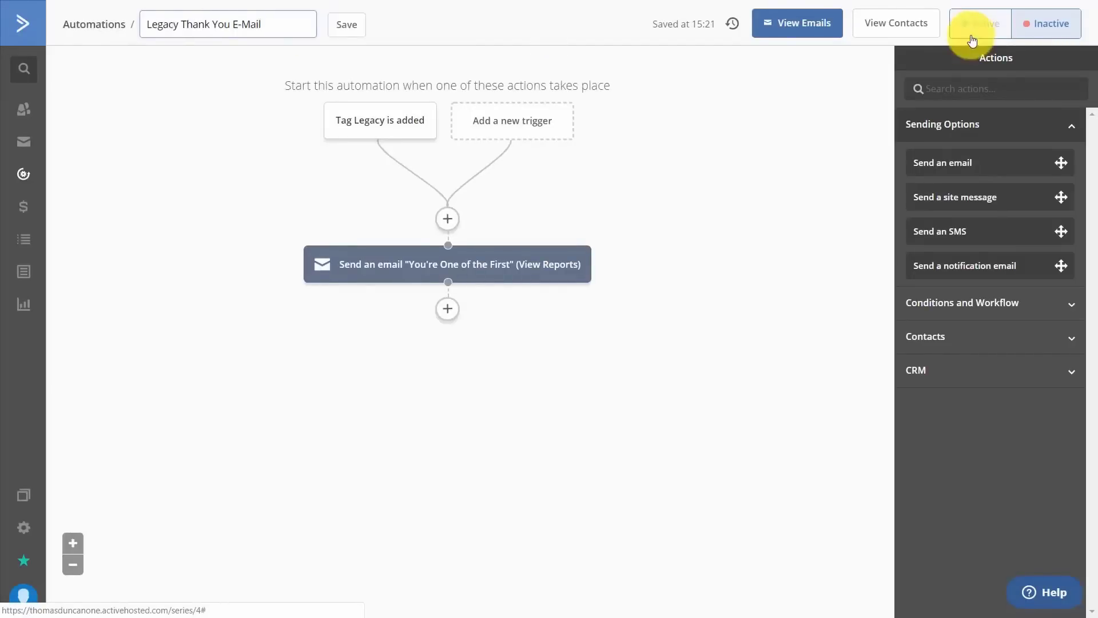
right_click(992, 51)
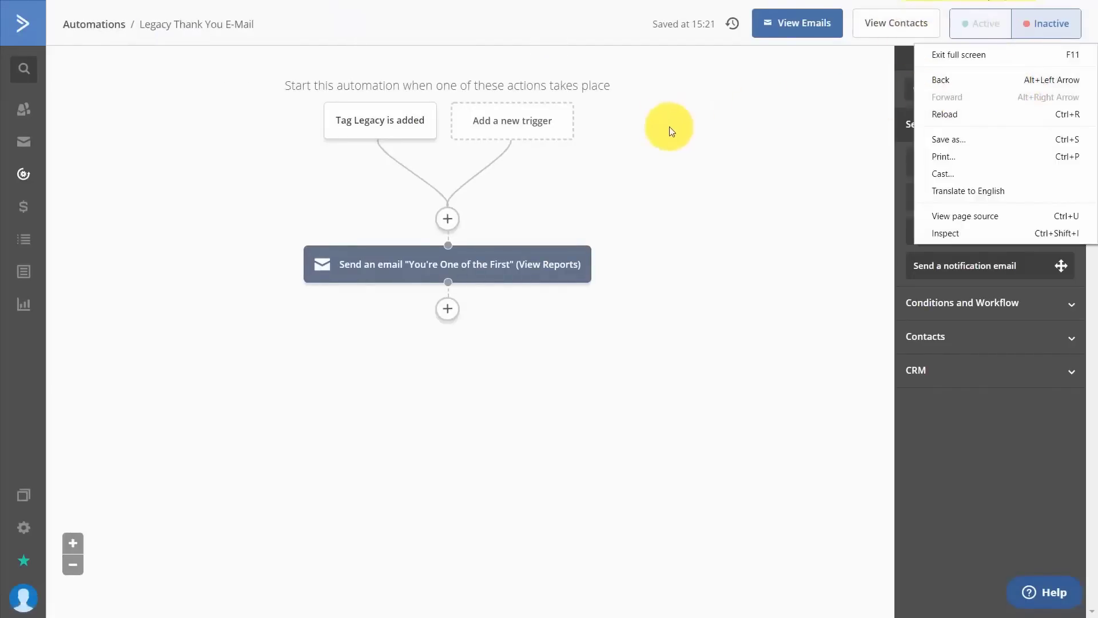
click(687, 138)
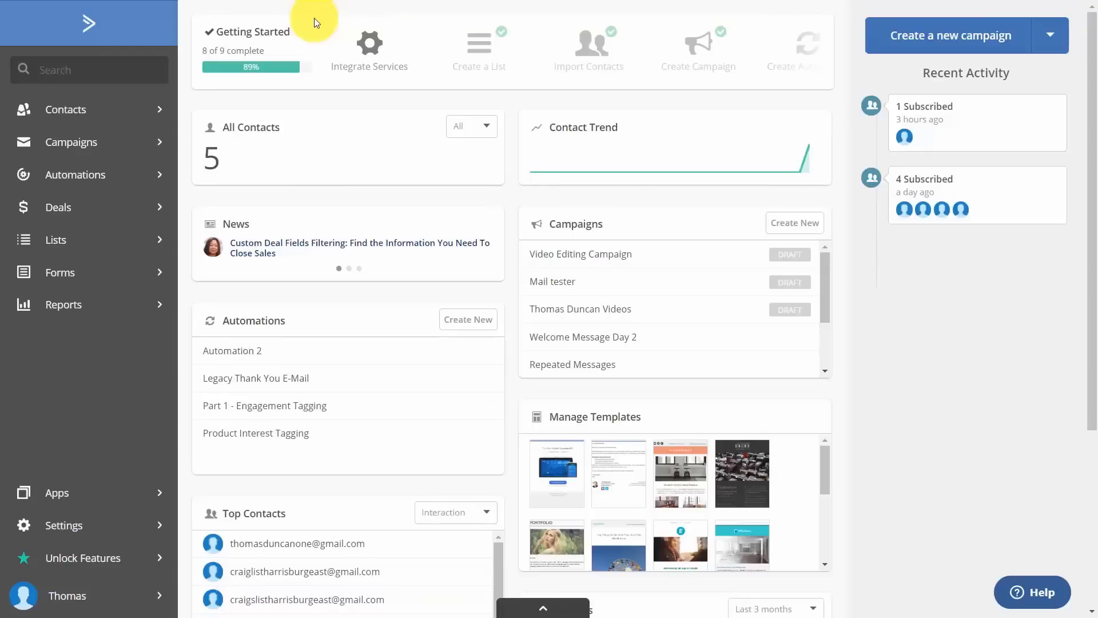
Add a Video Editing Client deal worth 1397 USD, described 'Client requested edits', in To Contact.
click(52, 211)
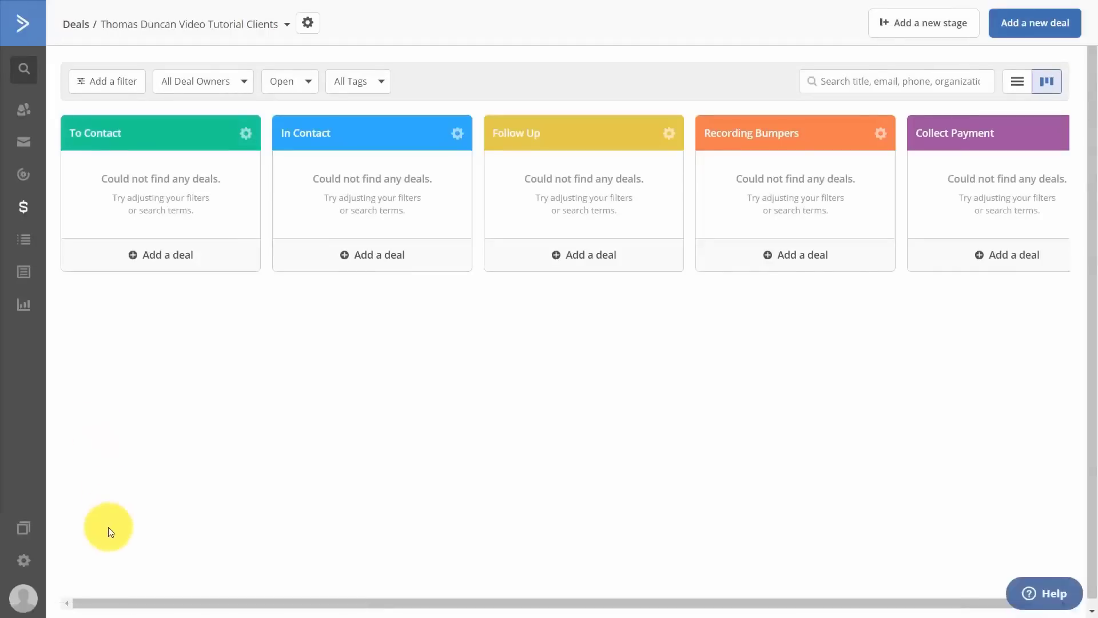
click(1009, 24)
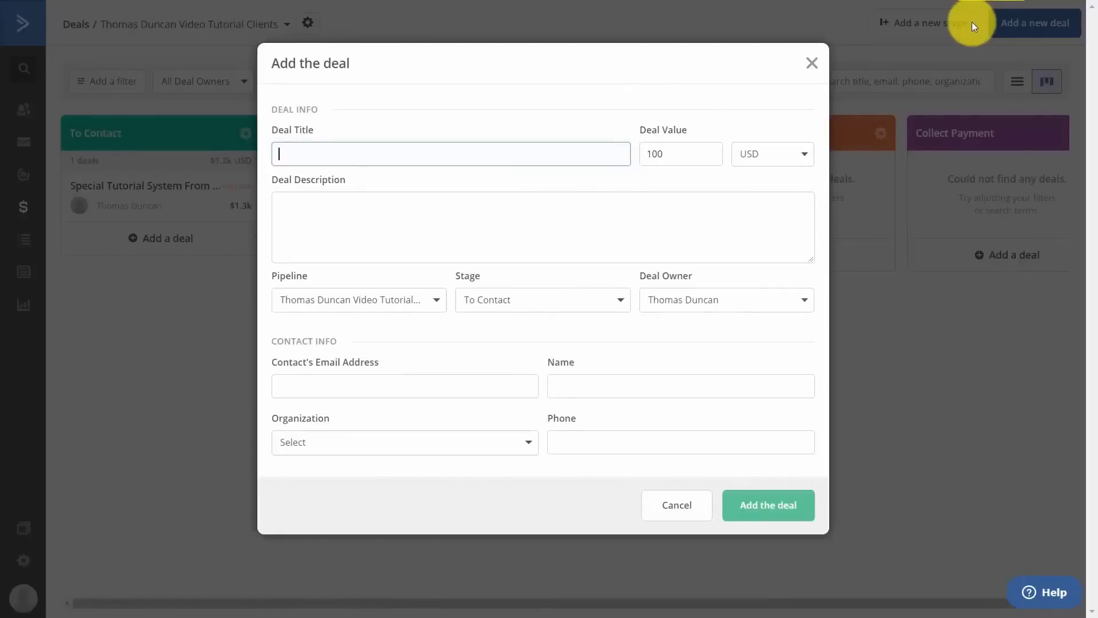
text(Video Editing Client)
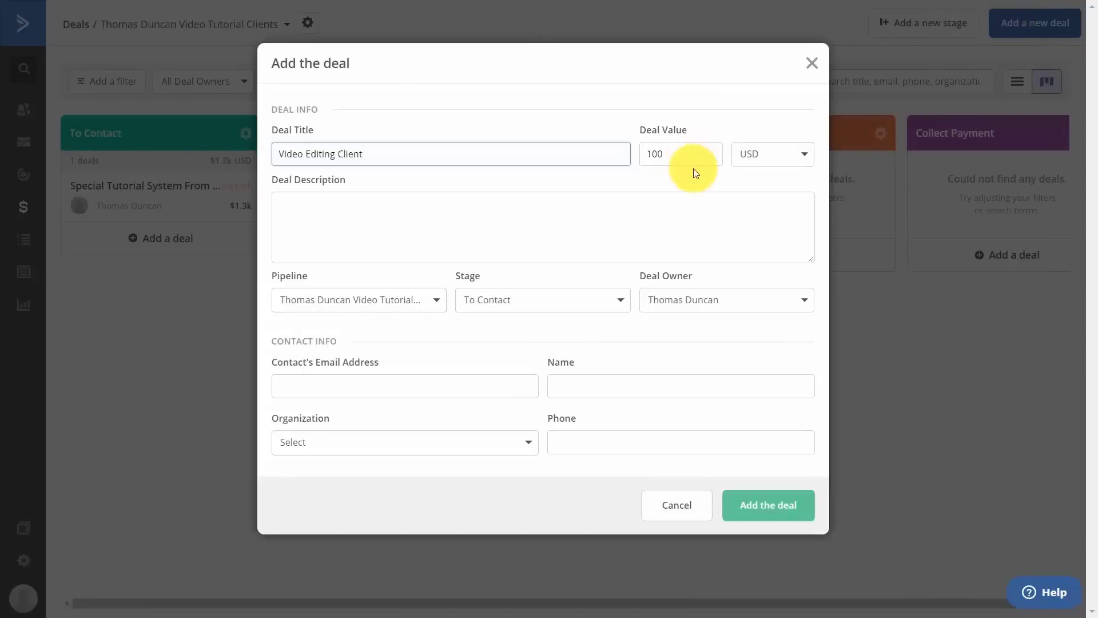
key(Tab)
text(1397)
key(Tab)
text(Client requested edits)
key(Tab)
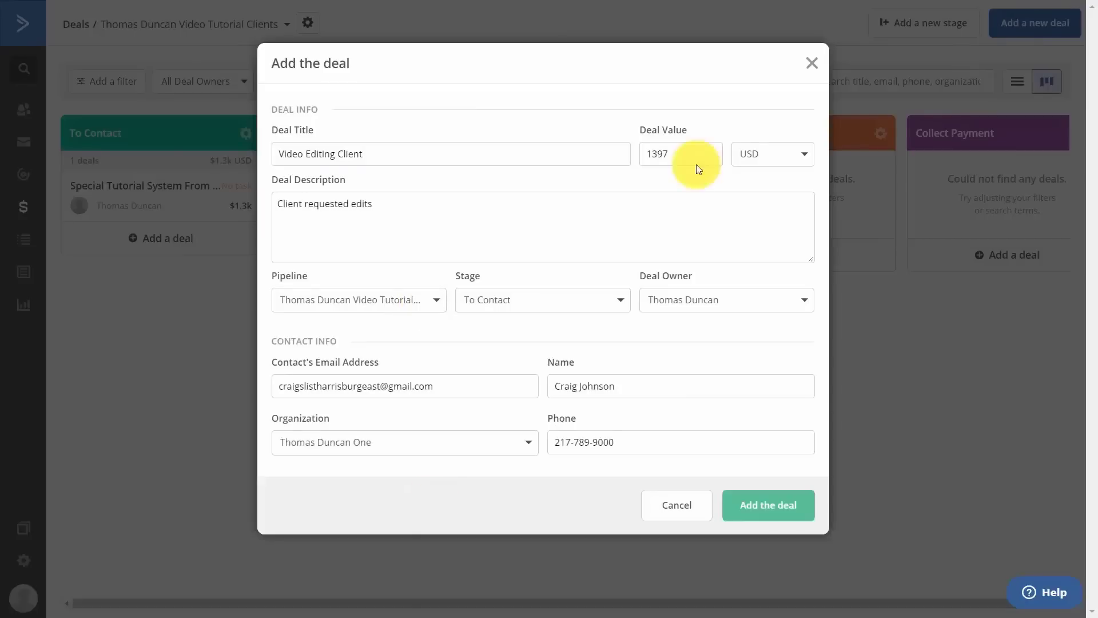
click(747, 505)
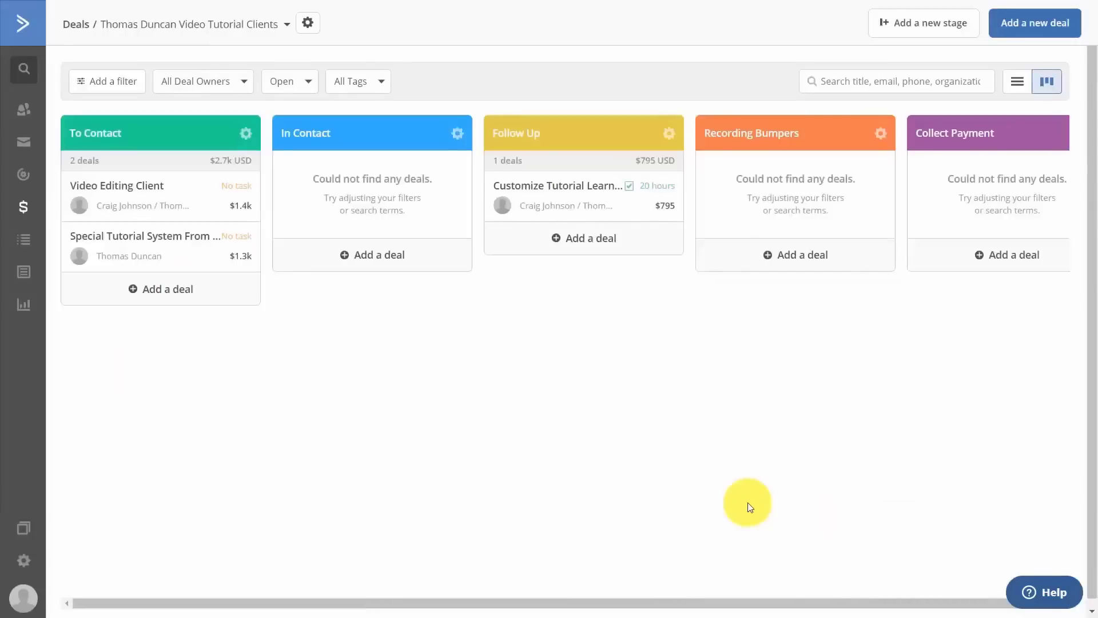
Give the Video Editing Client deal a 30-minute meeting task 'Verify the Client Titles', then view Automations.
click(122, 190)
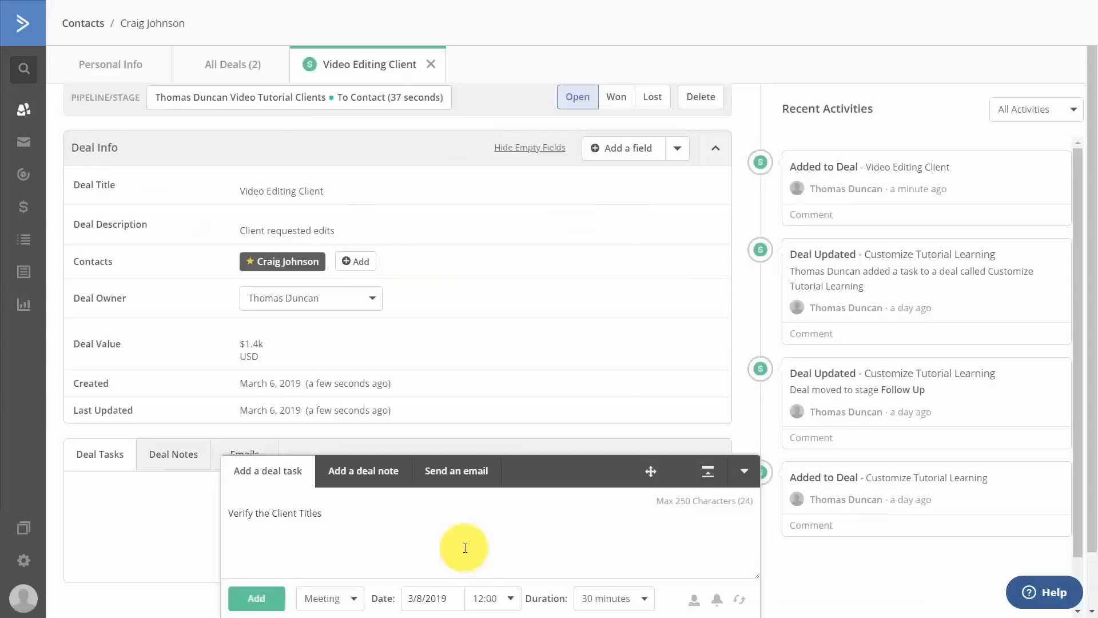
click(251, 598)
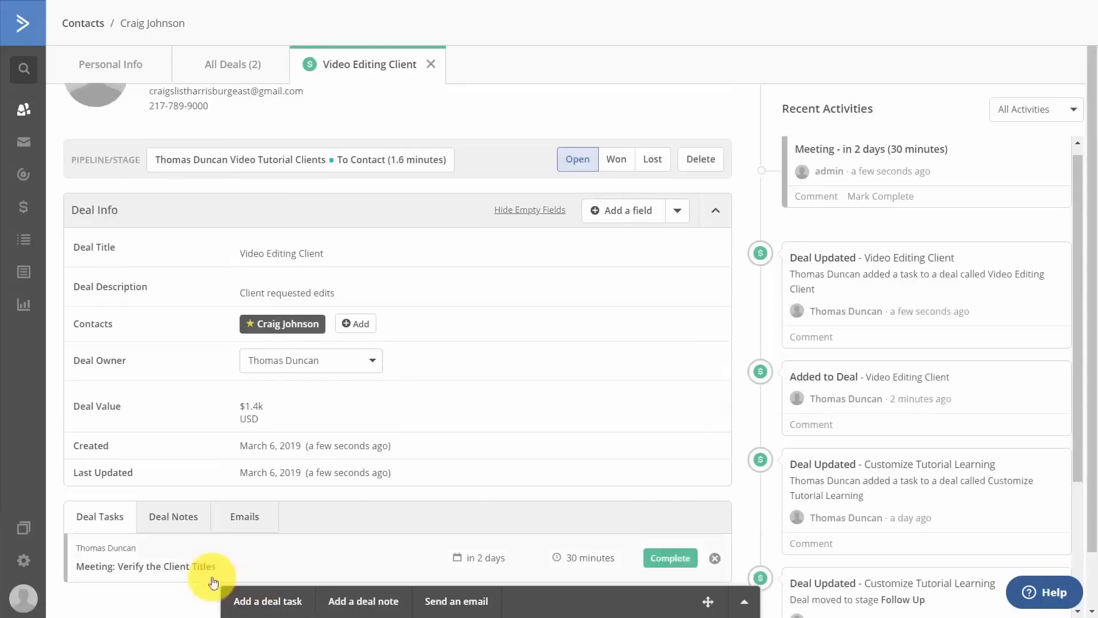
click(23, 178)
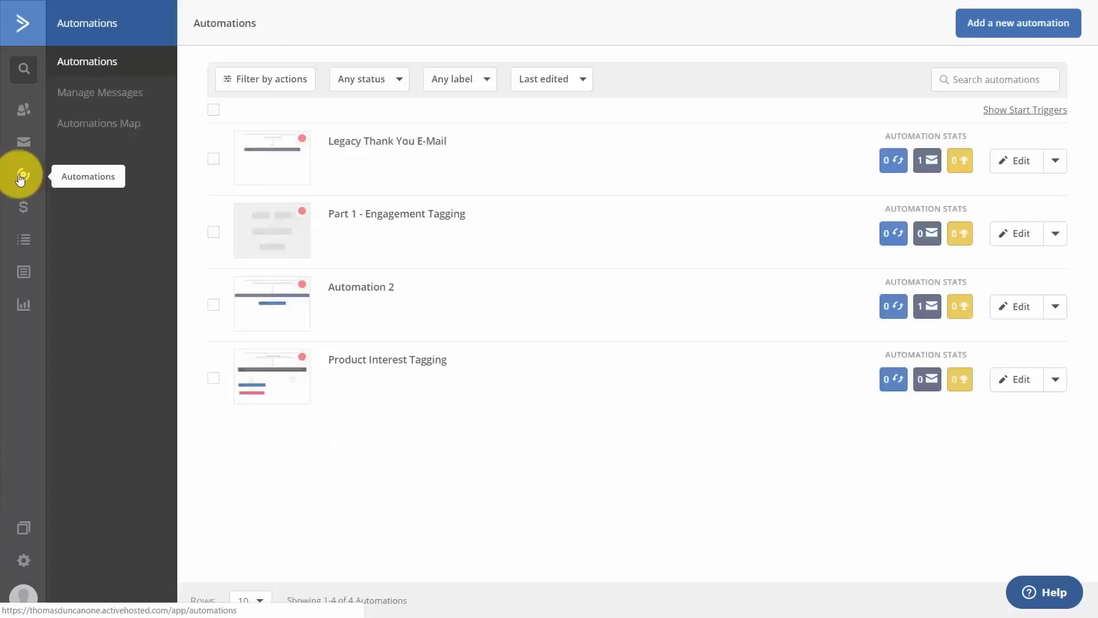
Start a from-scratch automation triggered by deal stage changes, set to run multiple times.
click(1017, 23)
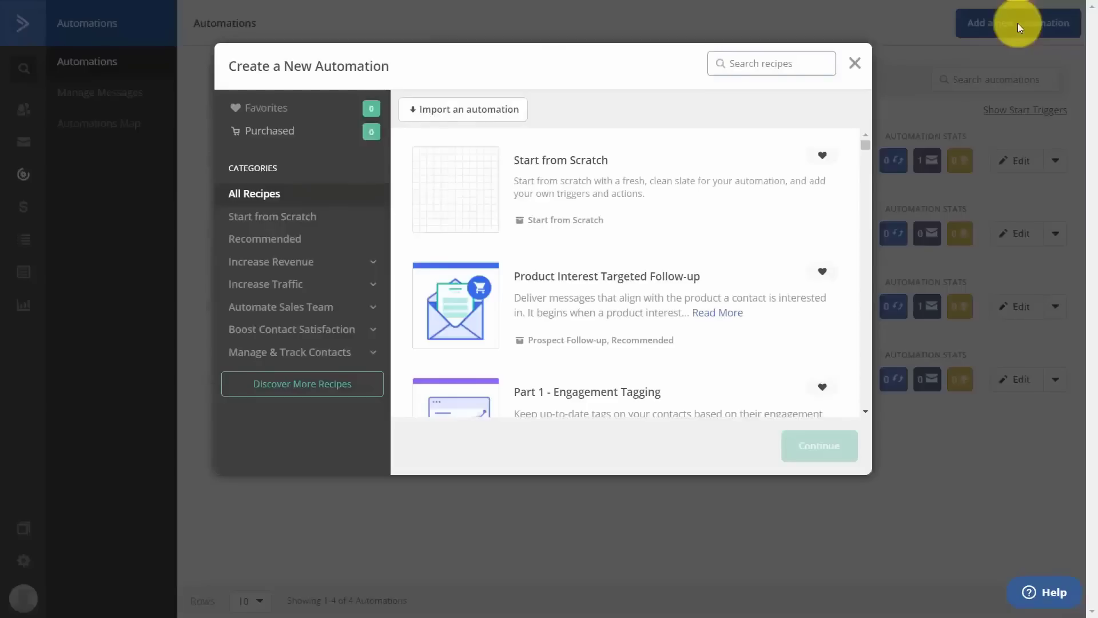
click(607, 187)
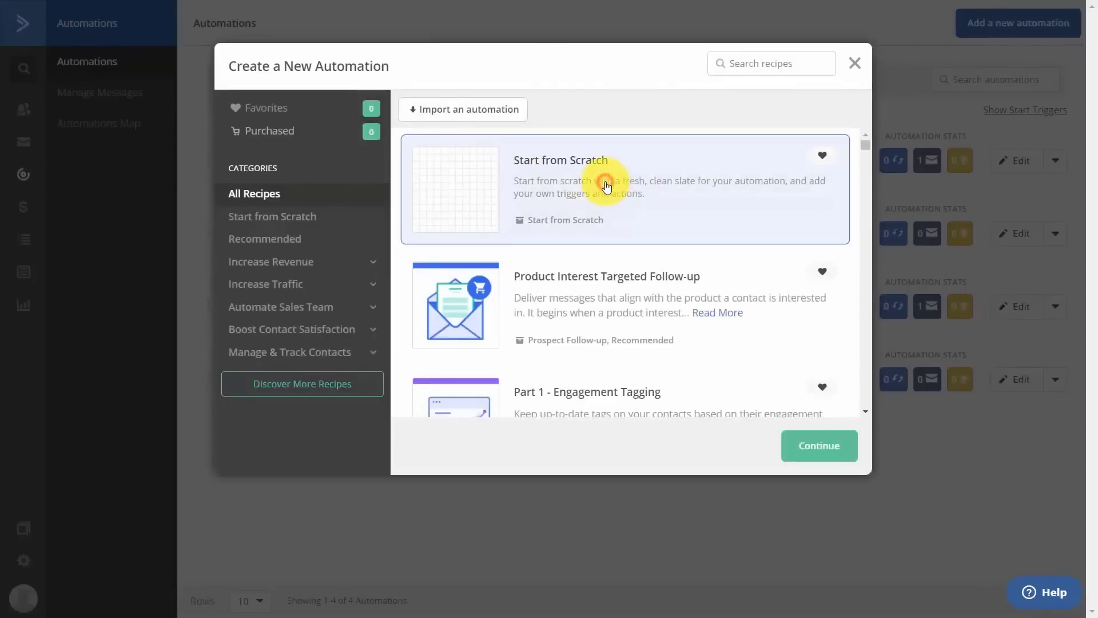
click(809, 446)
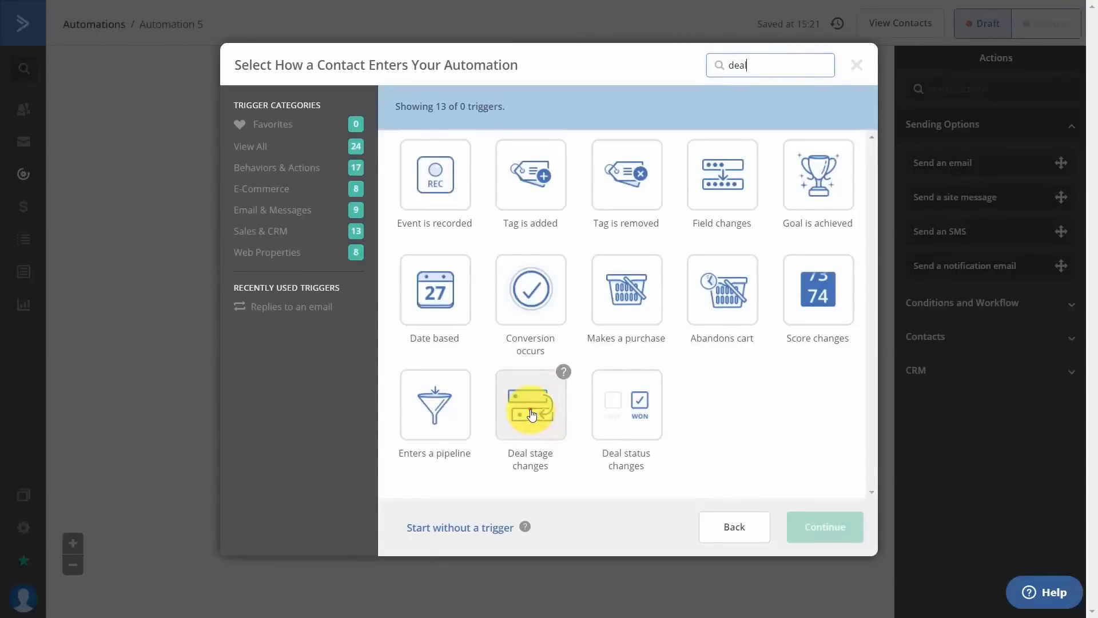
click(532, 414)
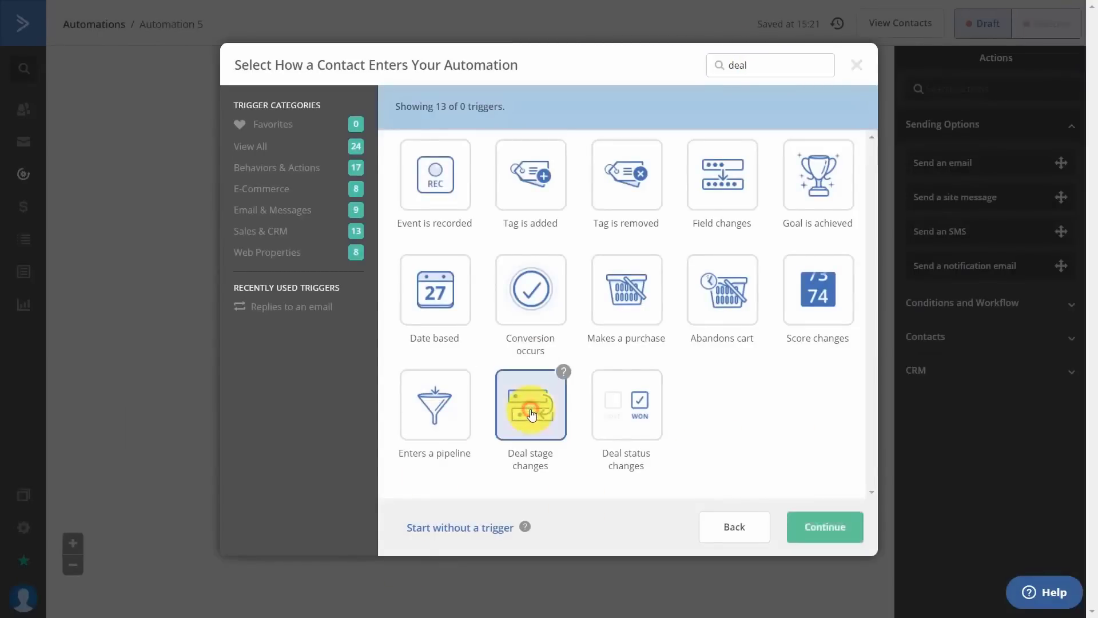
click(816, 536)
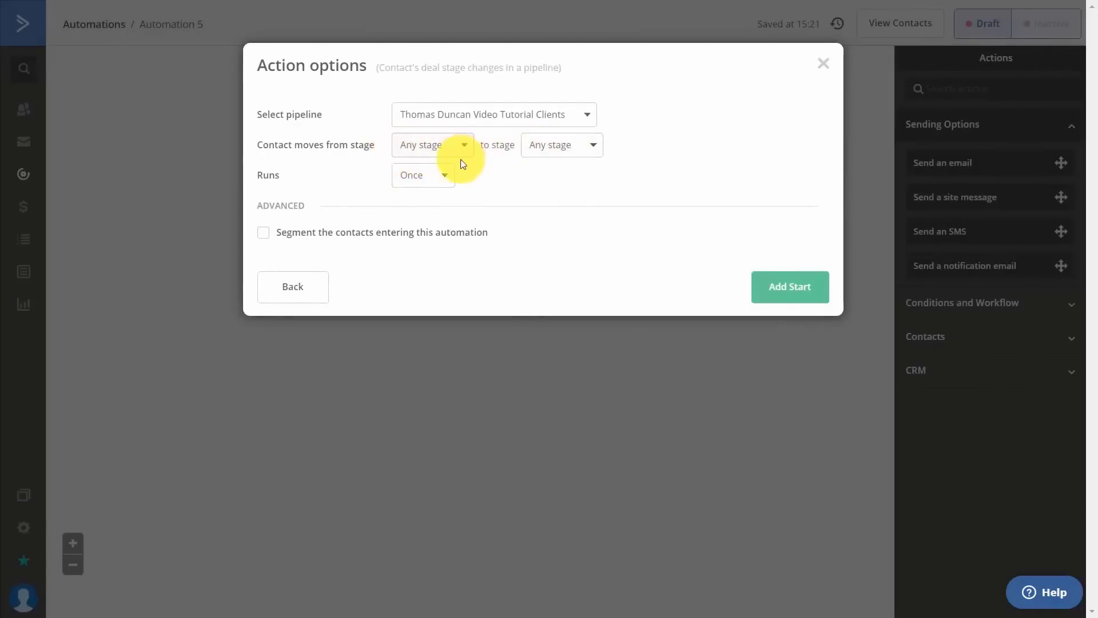
click(445, 182)
click(415, 230)
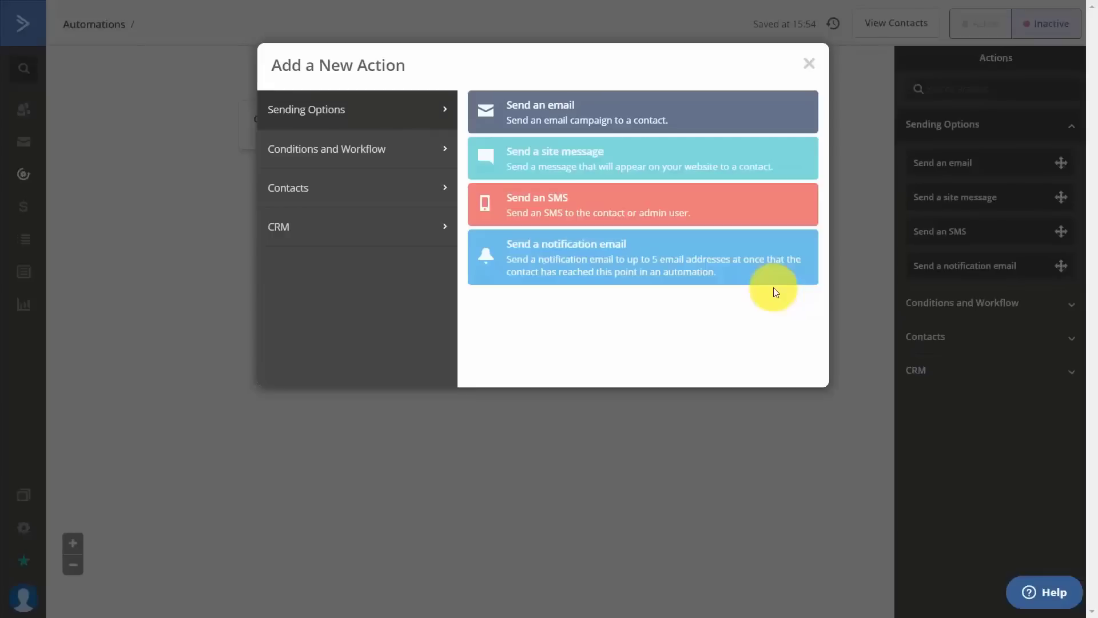
Add a Send an email action with a new email named 'Thanks for Working with Us'.
click(538, 110)
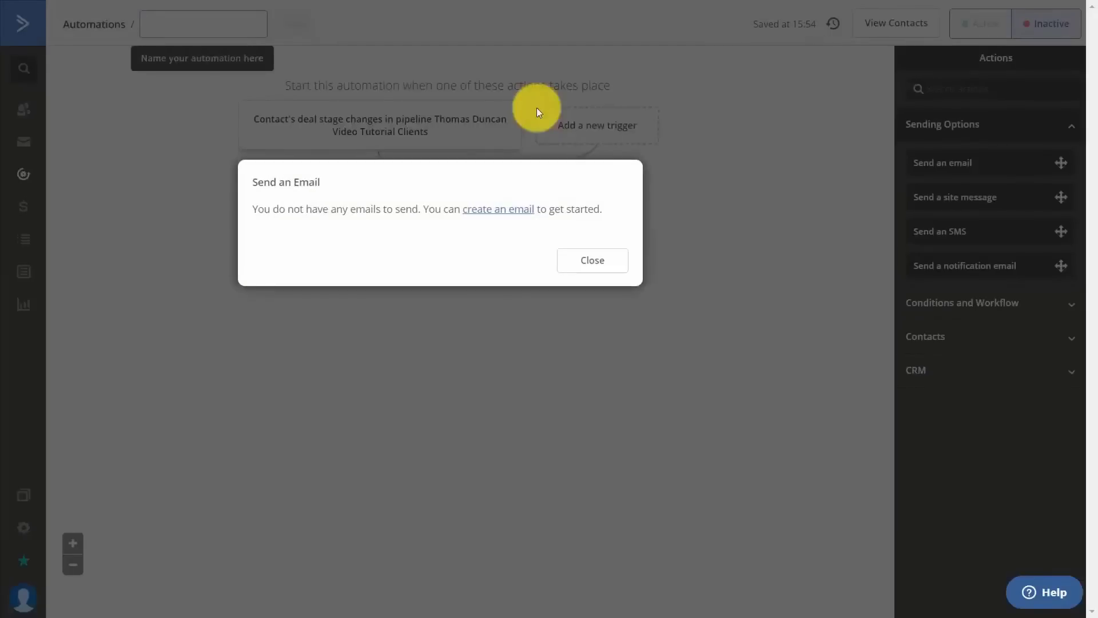
click(495, 219)
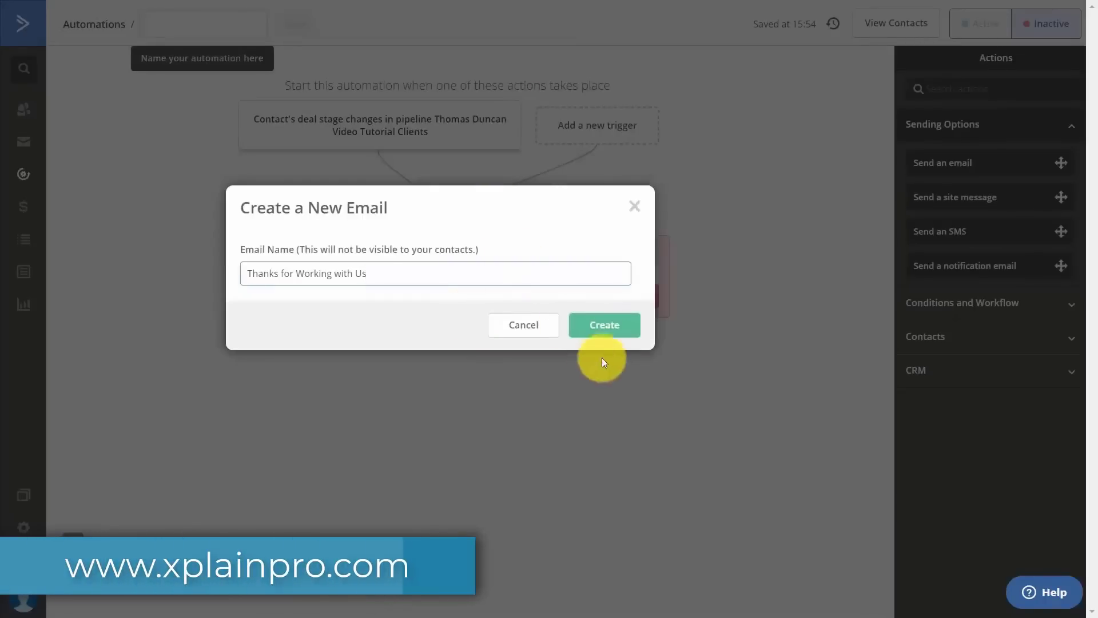
click(602, 324)
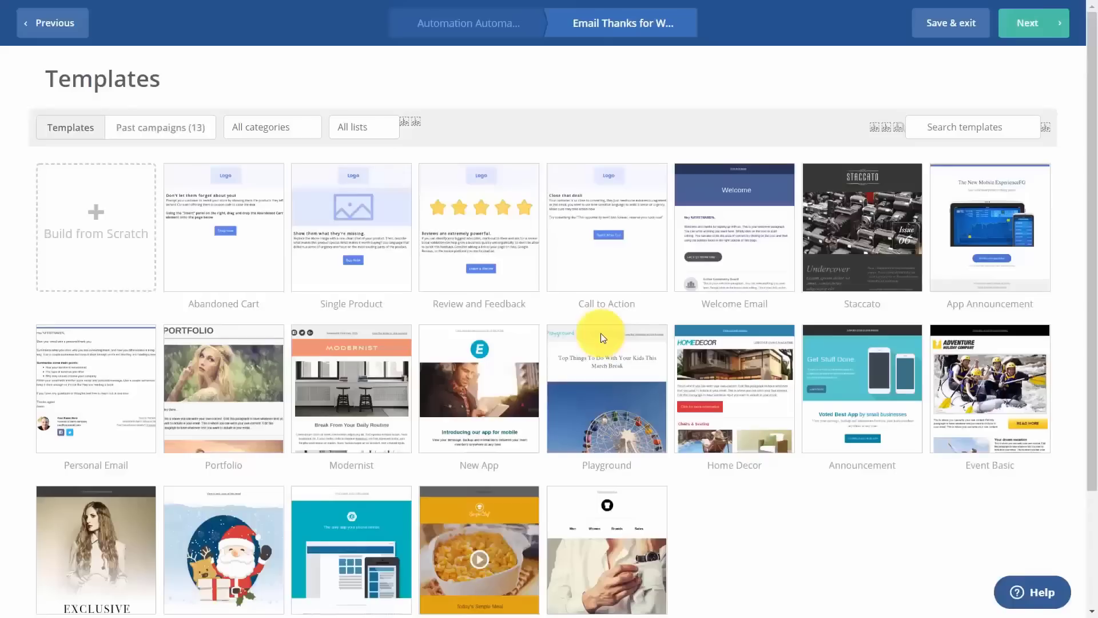
Use the Call to Action template and remove its Don't Miss Out button and logo blocks.
click(598, 201)
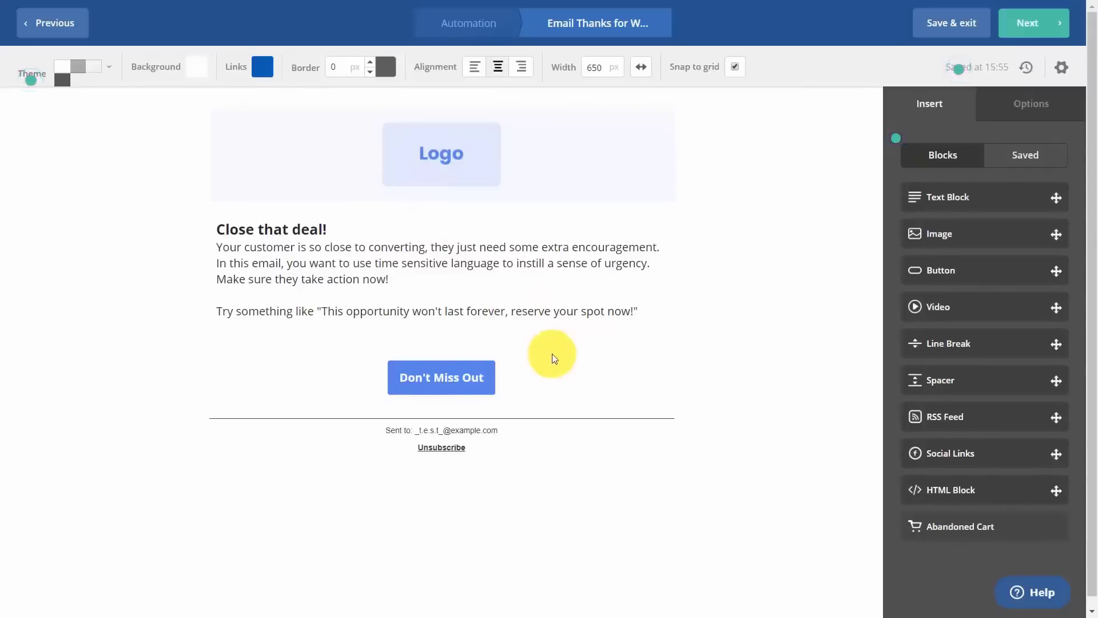
click(681, 396)
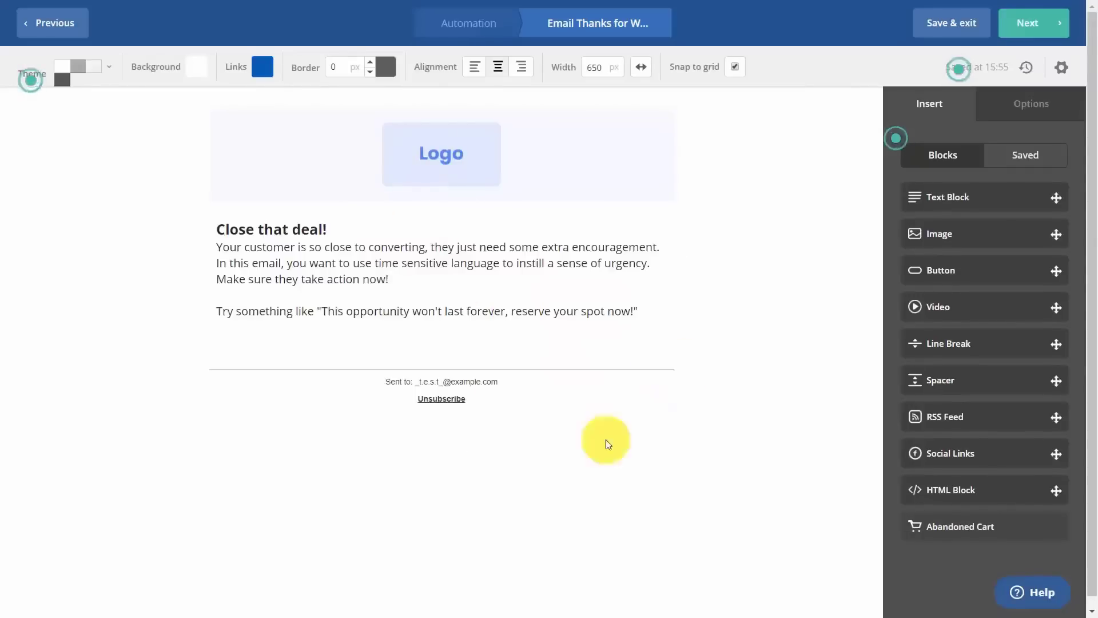
mouse_move(456, 142)
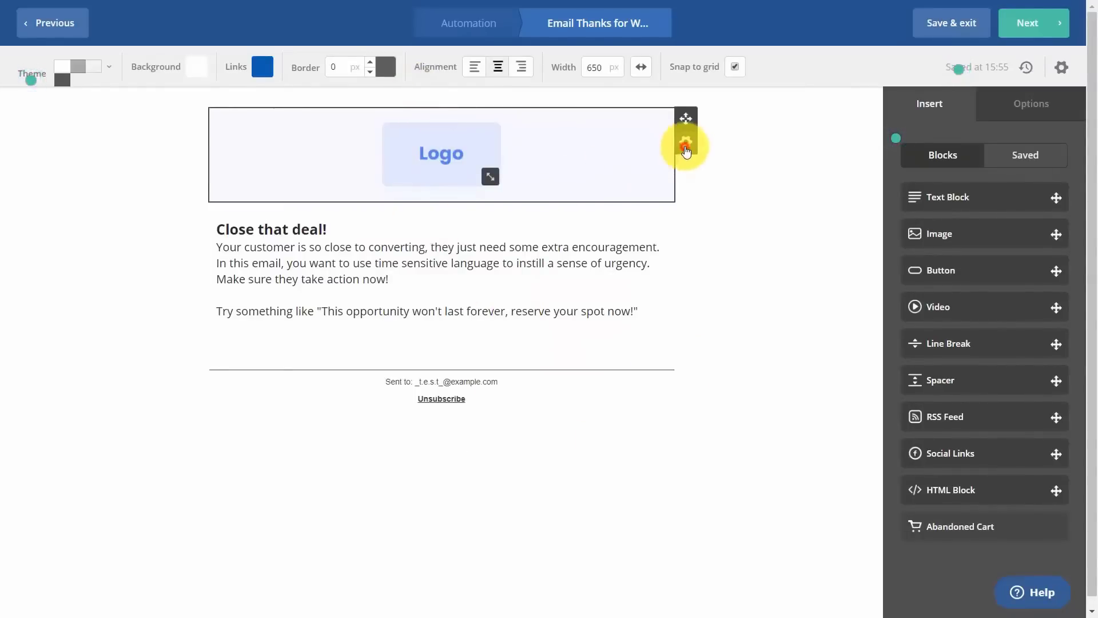
click(686, 146)
click(605, 250)
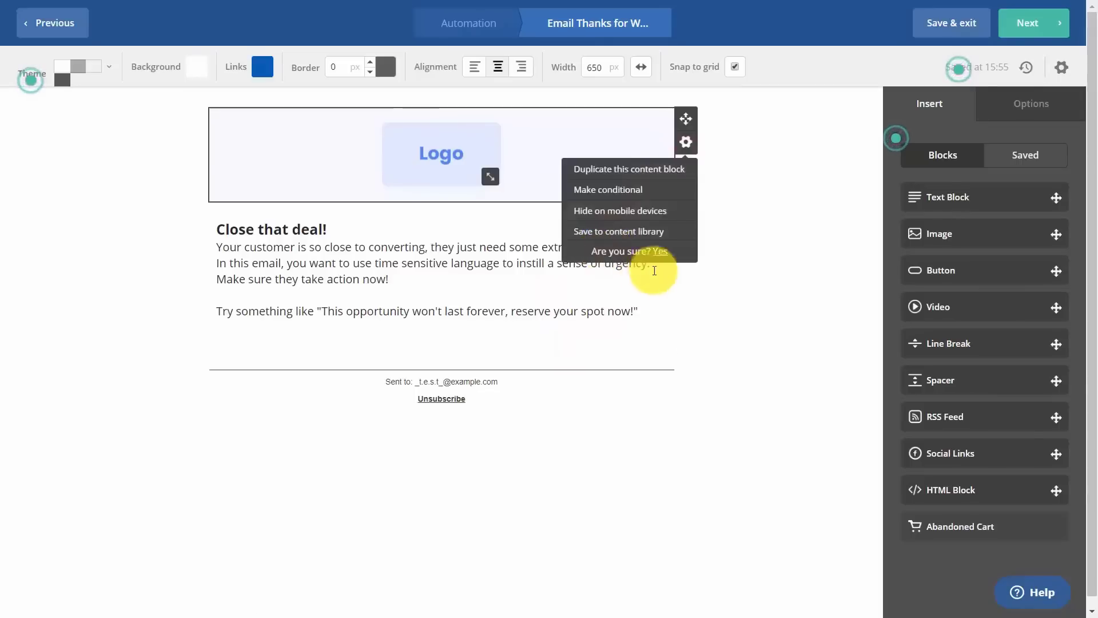
click(660, 251)
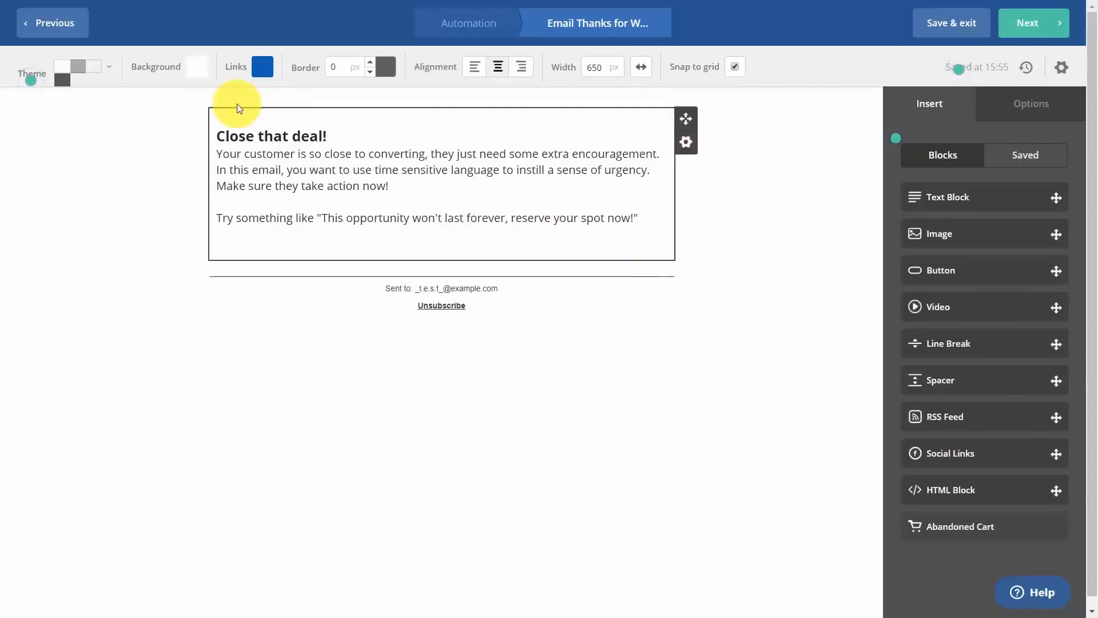
Erase the 'Close that deal!' heading and continue to the campaign summary.
click(349, 140)
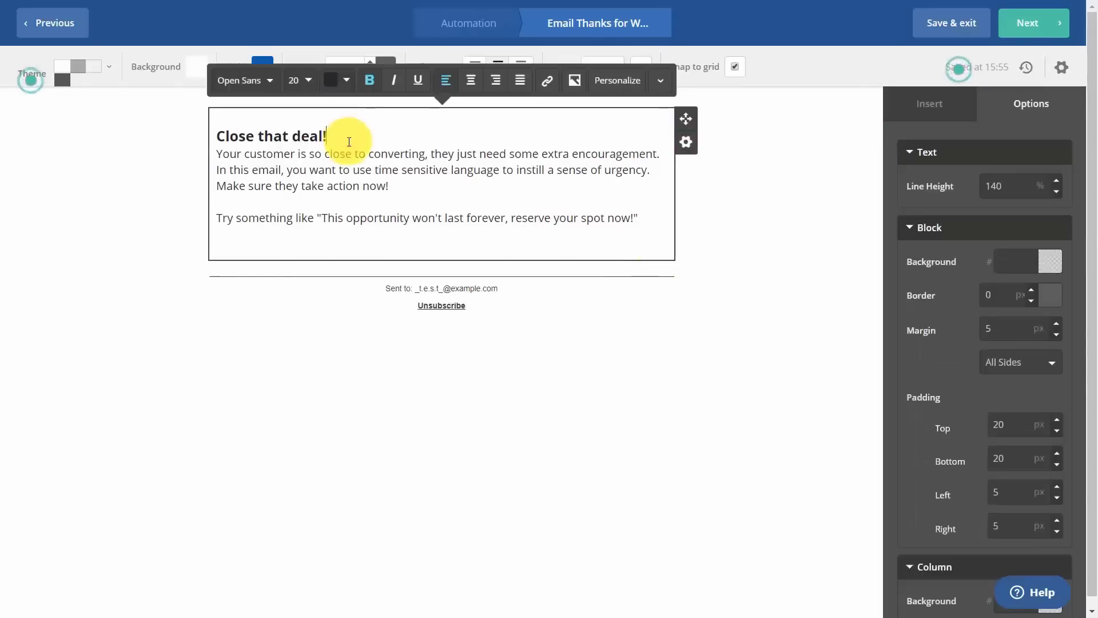
key(BackSpace)
key(BackSpace)
key(BackSpace)
key(BackSpace)
key(BackSpace)
key(BackSpace)
key(BackSpace)
key(BackSpace)
key(BackSpace)
key(BackSpace)
key(BackSpace)
key(BackSpace)
key(BackSpace)
key(BackSpace)
key(BackSpace)
key(BackSpace)
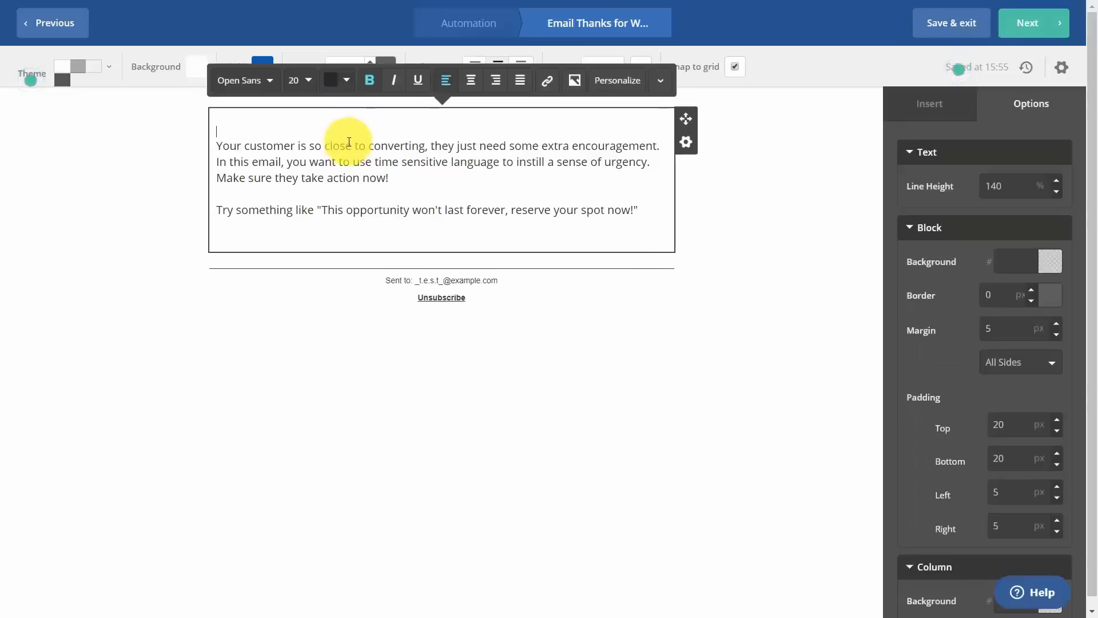
click(581, 470)
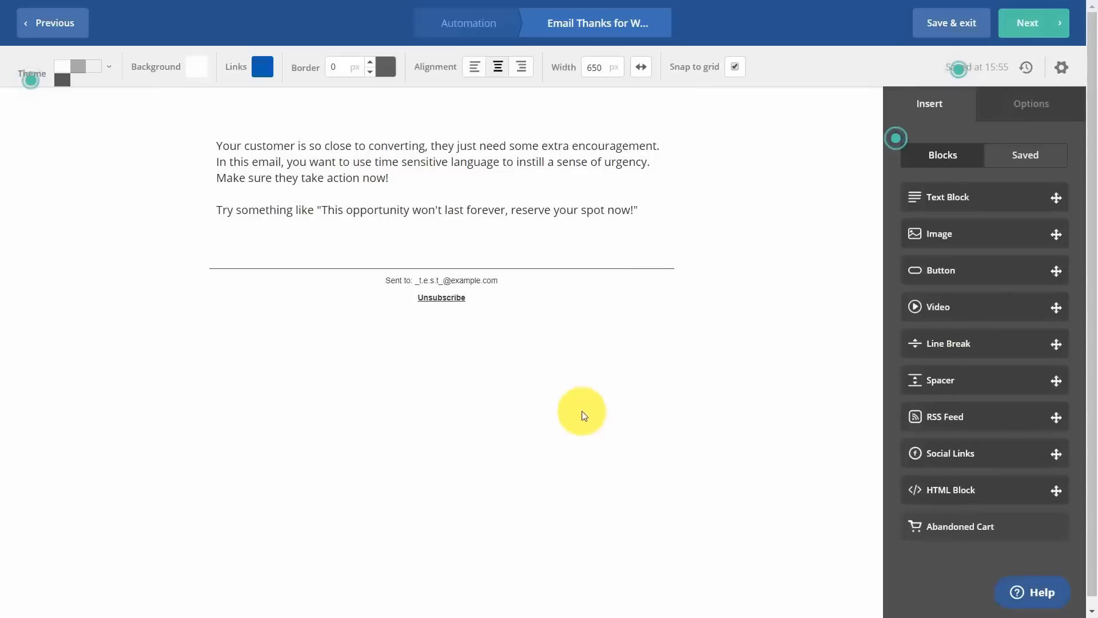
click(1031, 24)
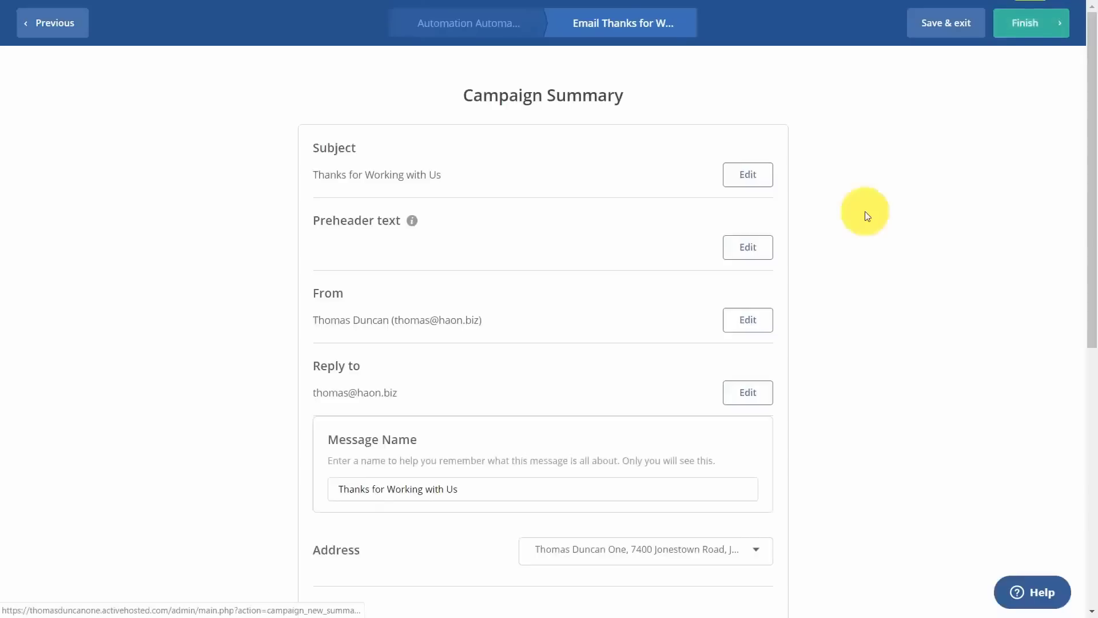
Finish the Thanks for Working with Us email campaign.
click(1024, 25)
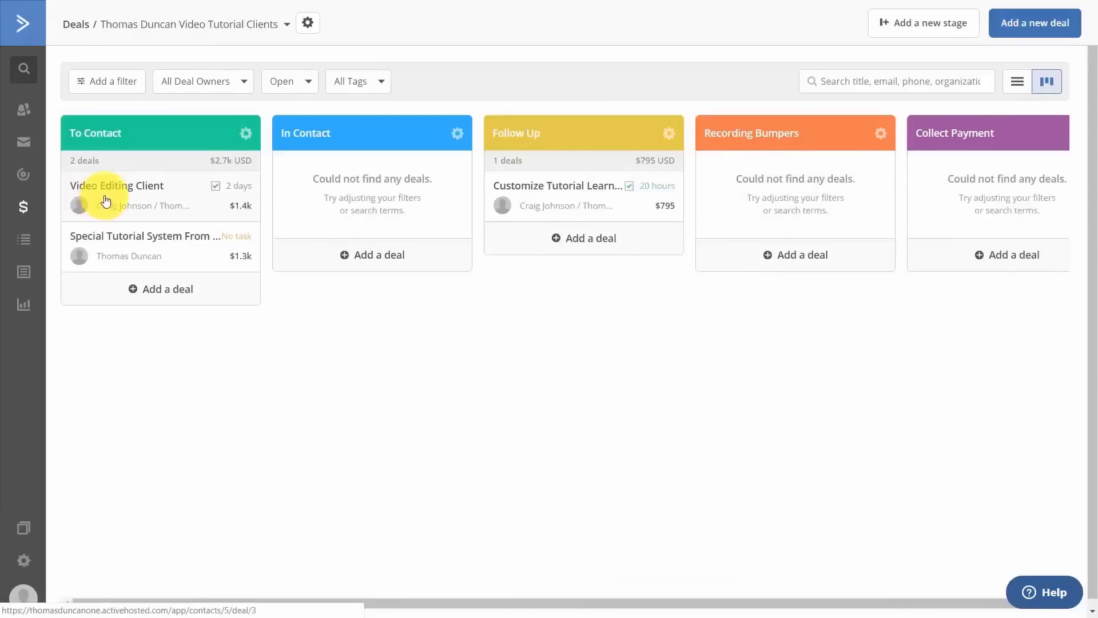
Move the Video Editing Client deal from To Contact into the In Contact stage.
drag(112, 189, 335, 167)
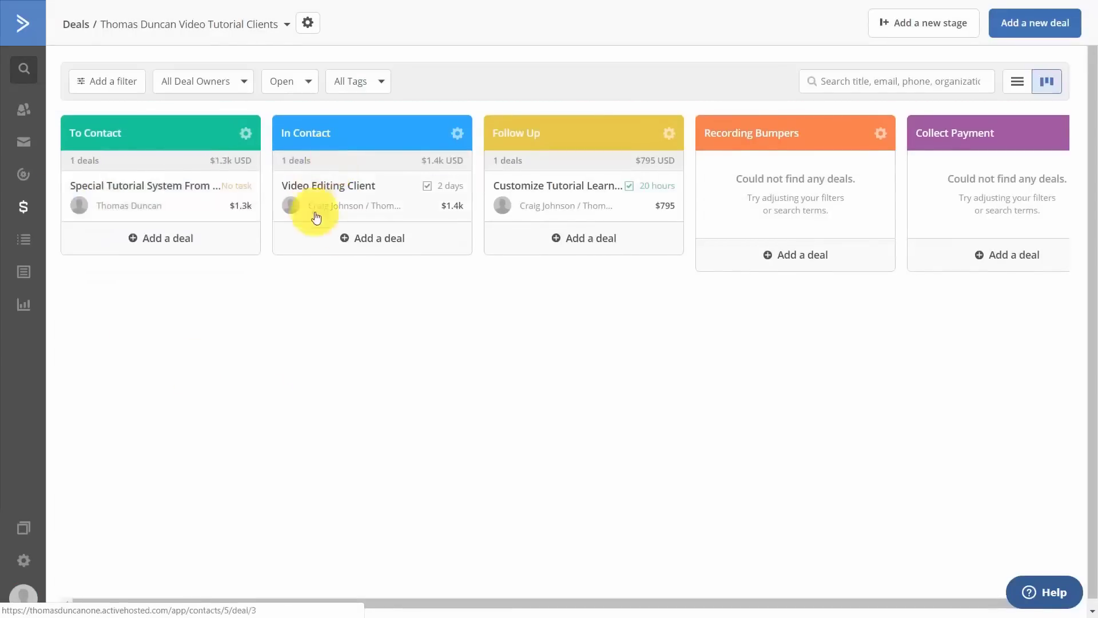